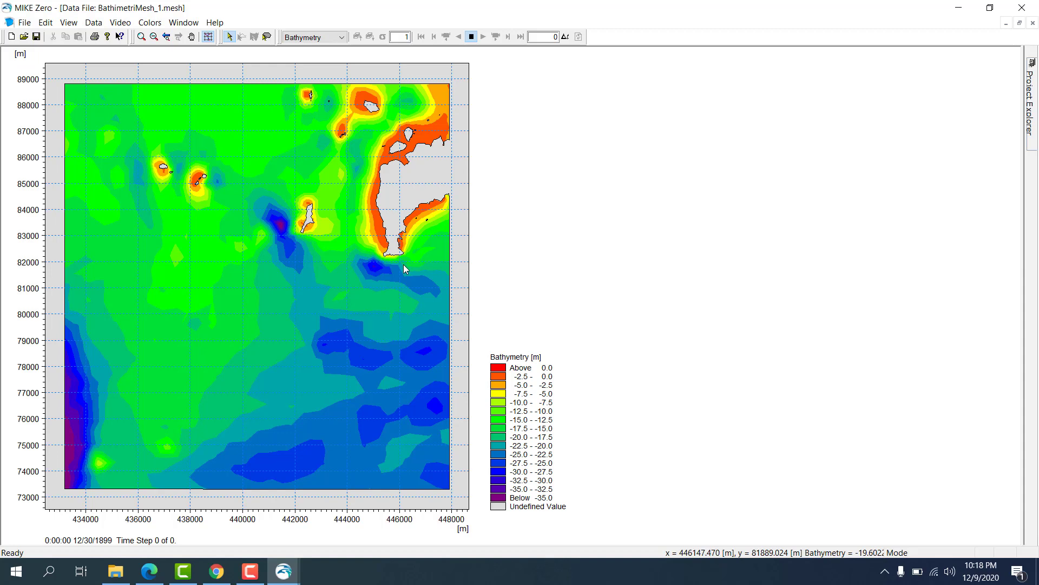
# Close the bathymetry mesh view, return to MIKE Zero and create a new MIKE 21 Toolbox (.21t) document.
pyautogui.click(1022, 7)
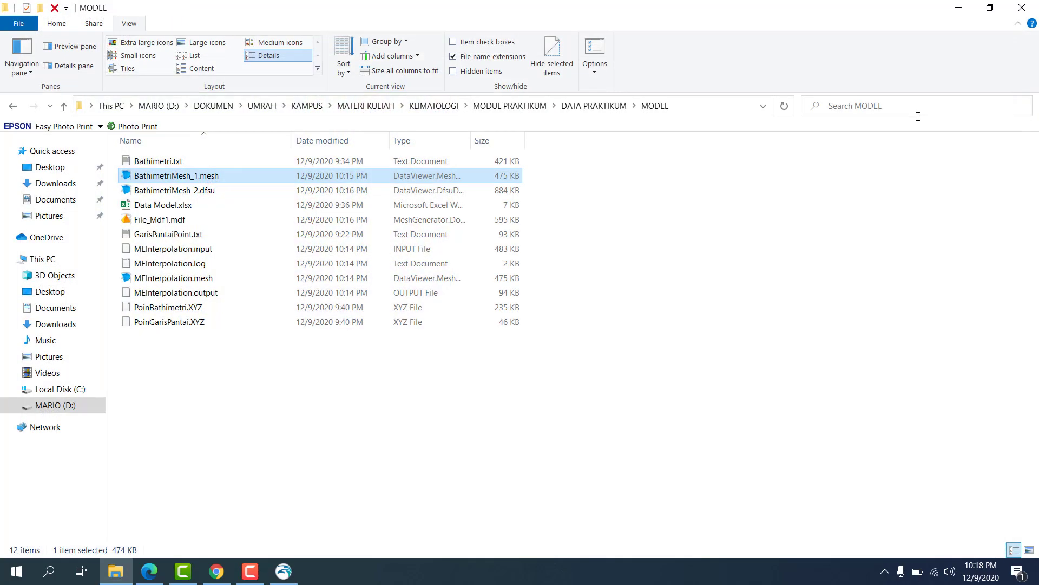
pyautogui.click(283, 570)
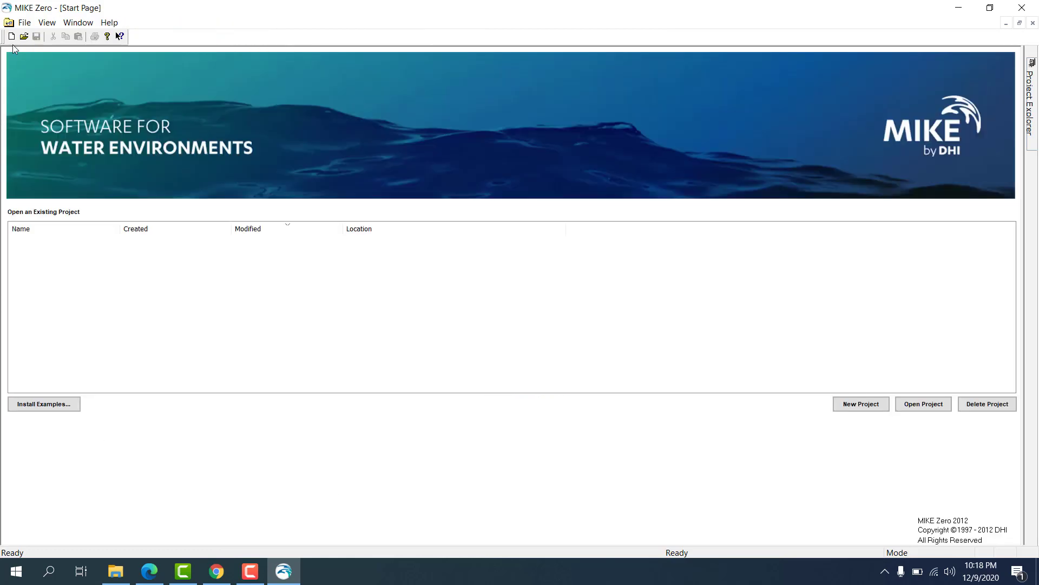
pyautogui.click(11, 36)
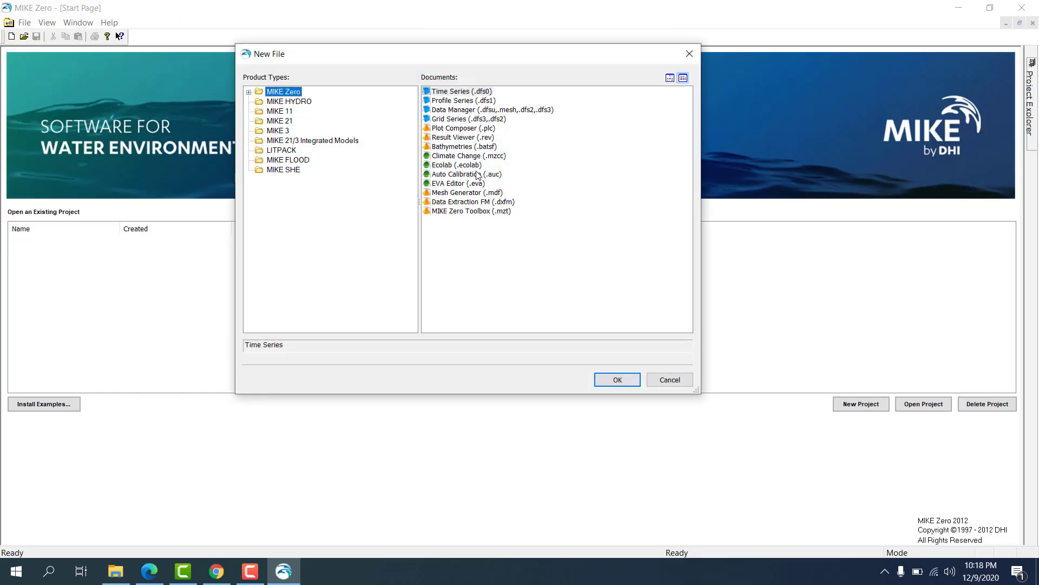
pyautogui.click(288, 122)
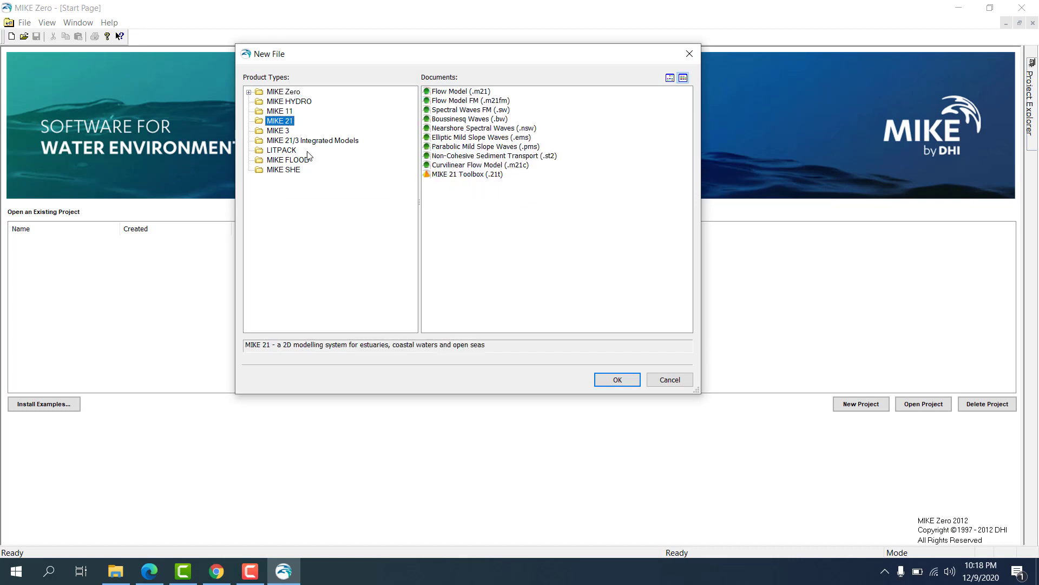
pyautogui.doubleClick(472, 176)
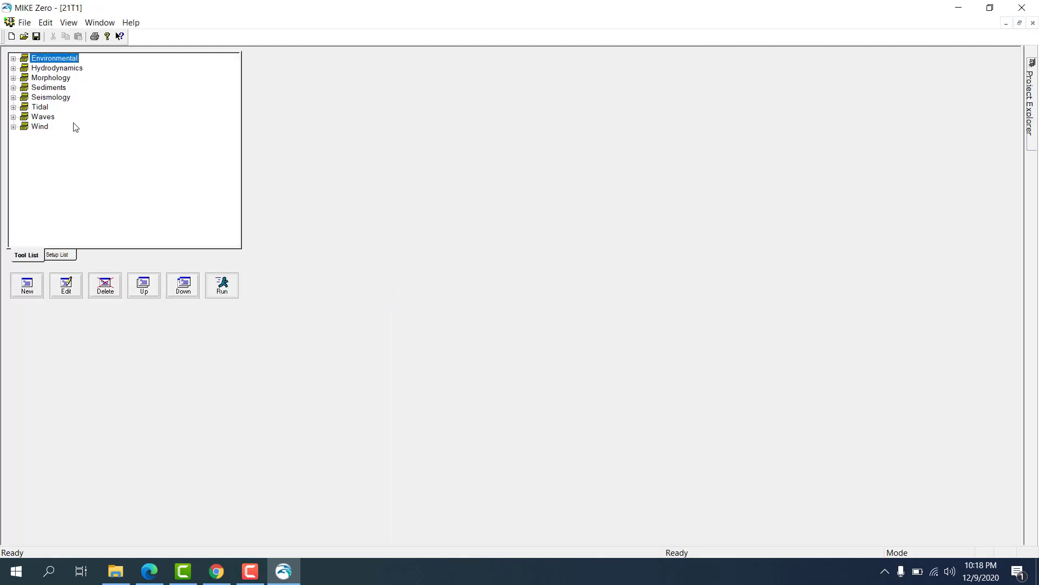
# Start a Tide Prediction of Heights setup from the Tidal tools and name it Pasut Prediksi Januari 2020.
pyautogui.doubleClick(32, 107)
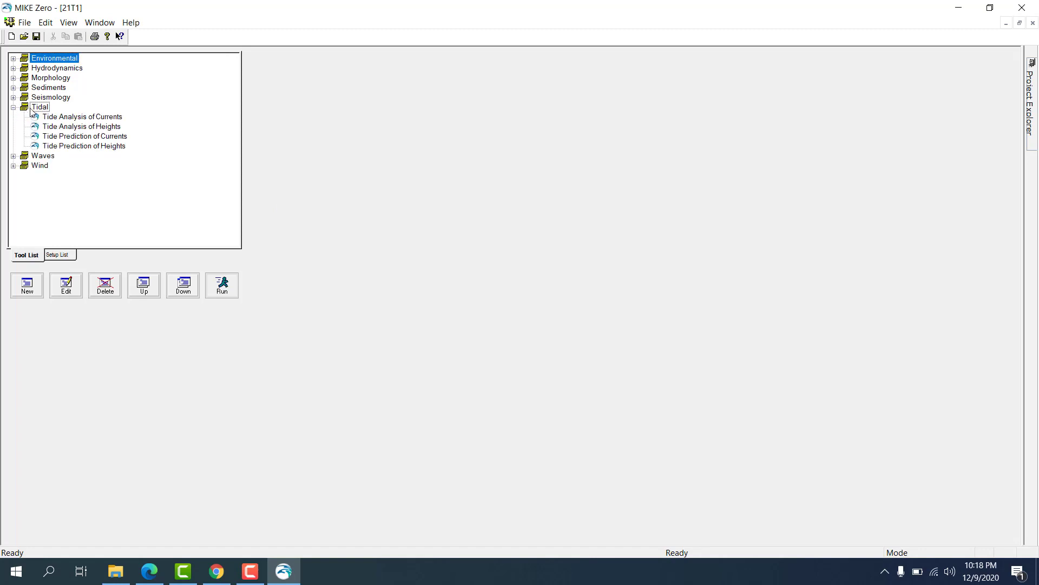
pyautogui.click(79, 146)
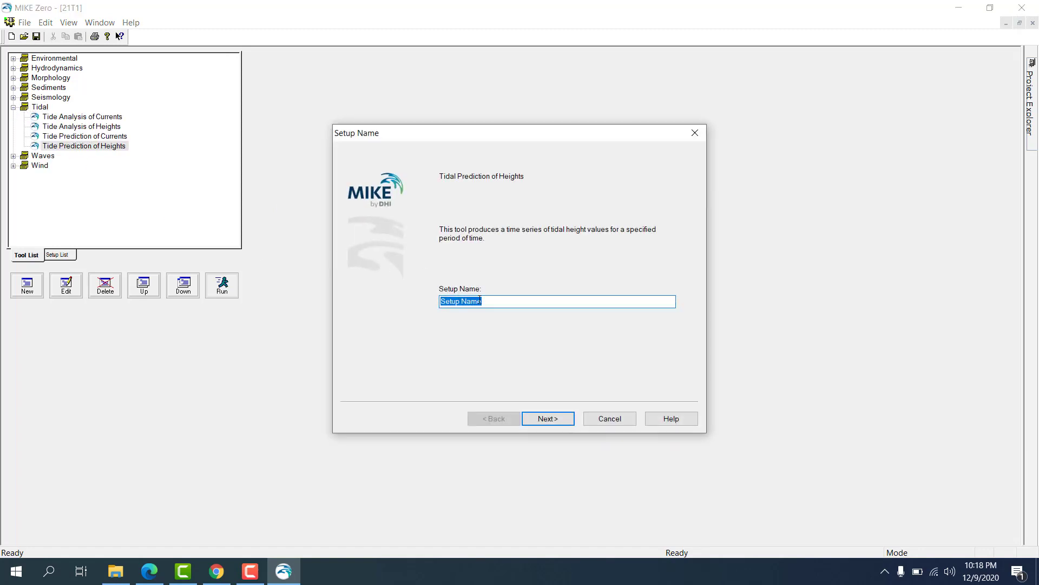
pyautogui.write('Pasut Prediksi Januari 2020')
pyautogui.press('Return')
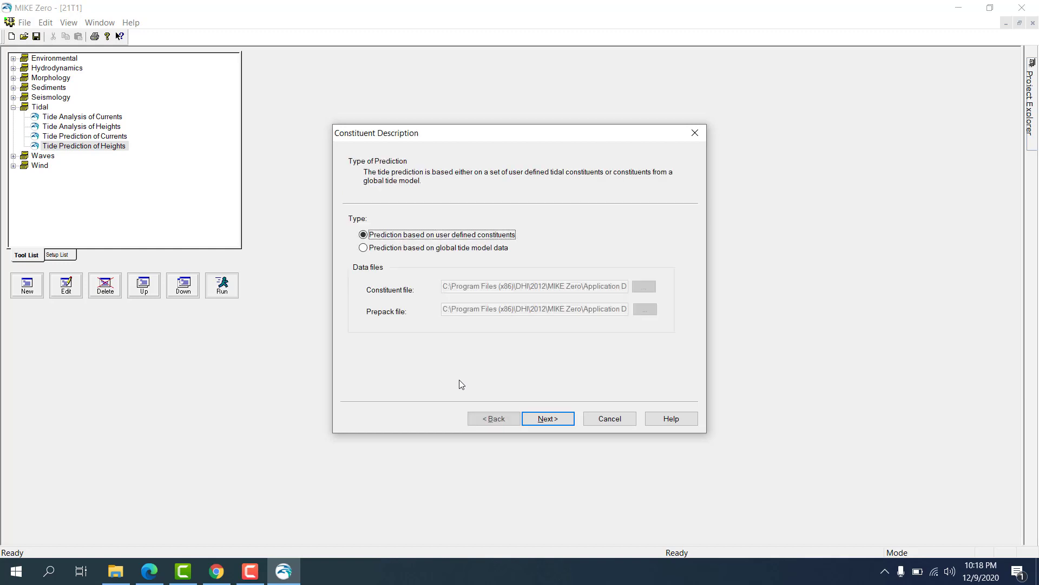
# Base the tide prediction on global tide model data with the default constituent and prepack files, and continue to the general parameters.
pyautogui.click(507, 250)
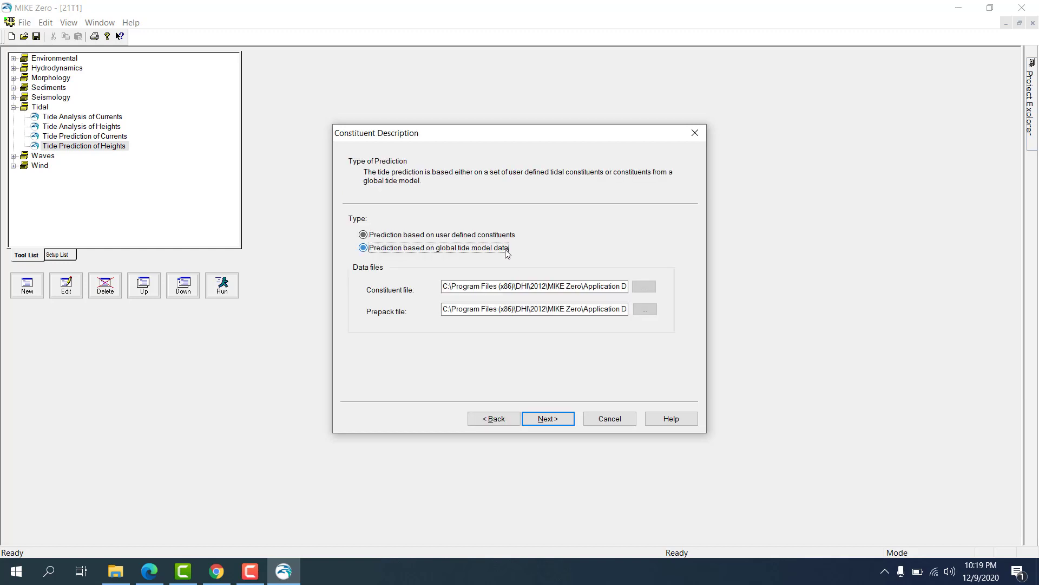
pyautogui.click(514, 238)
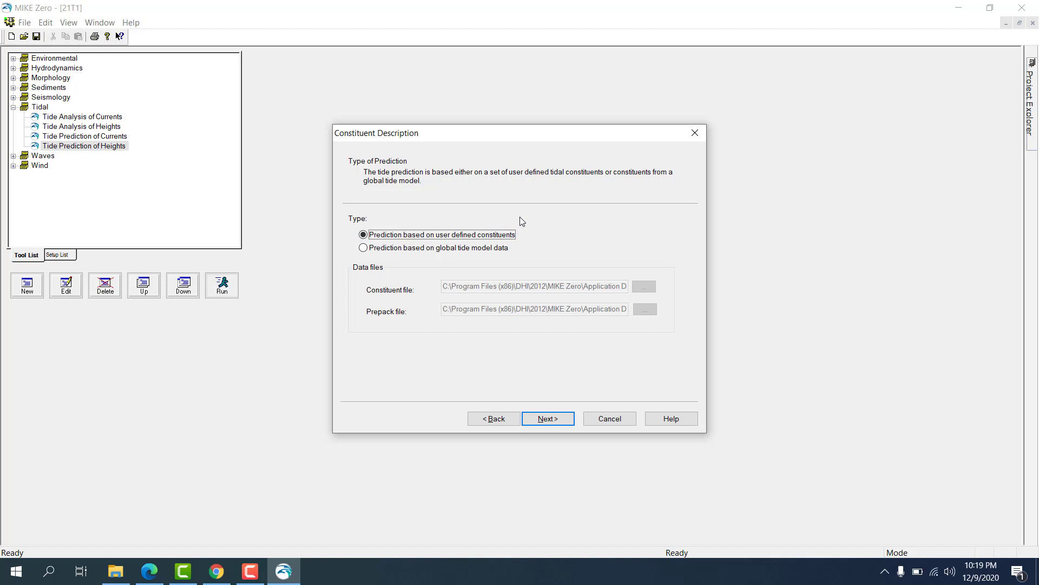
pyautogui.click(497, 248)
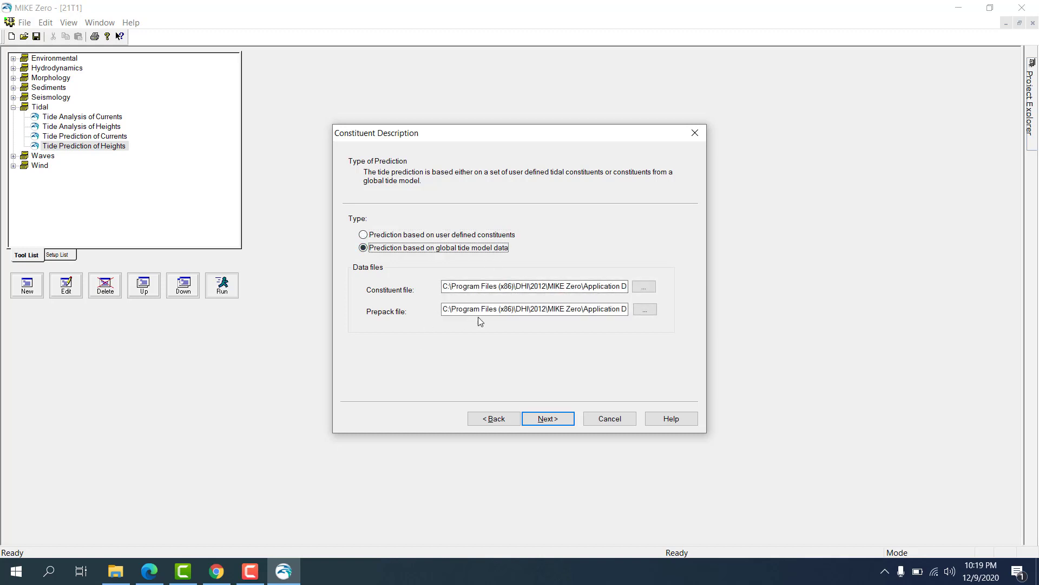
pyautogui.click(471, 235)
pyautogui.click(471, 247)
pyautogui.click(398, 233)
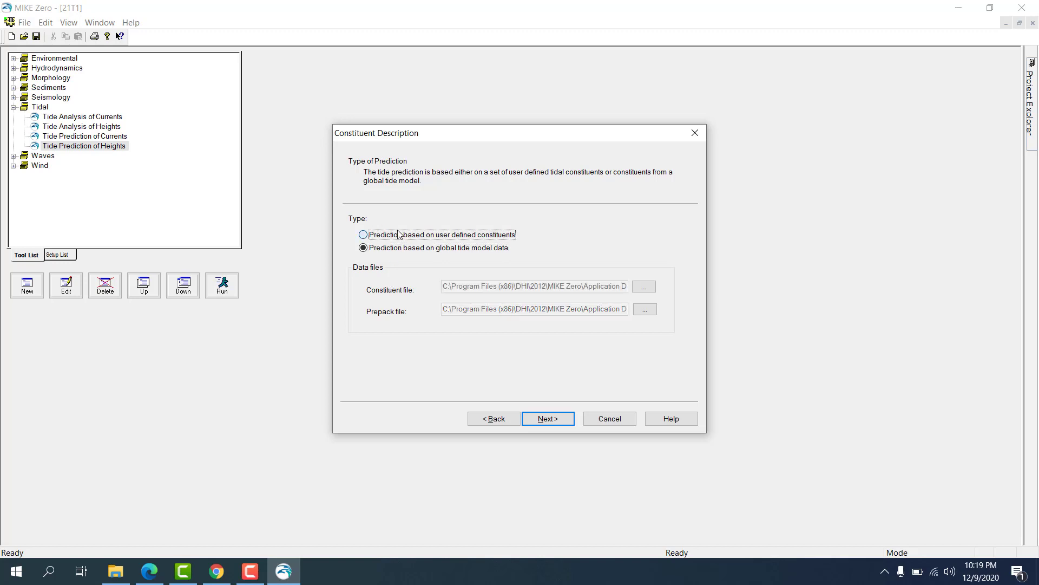
pyautogui.click(454, 250)
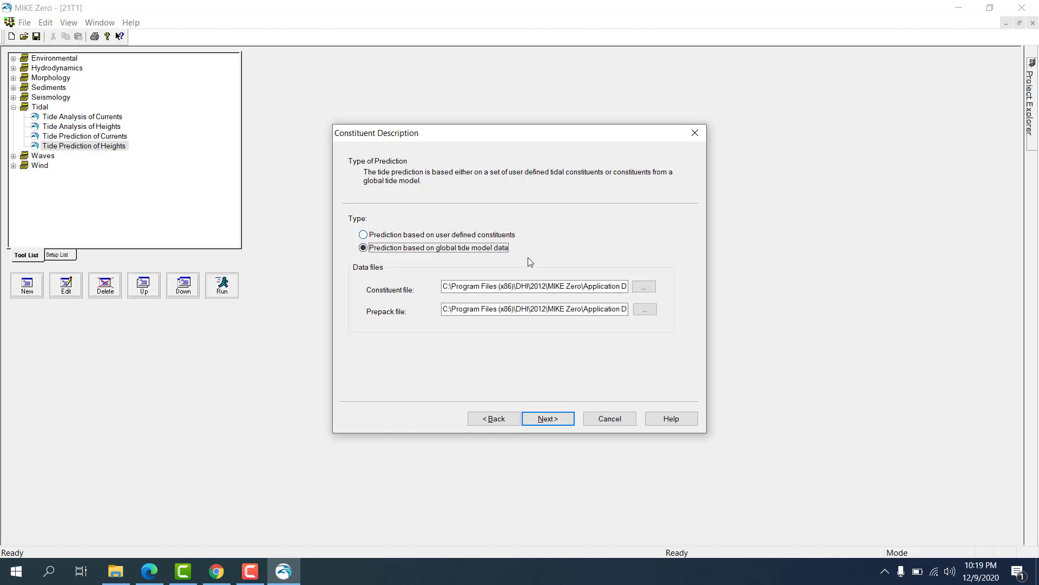
pyautogui.click(501, 236)
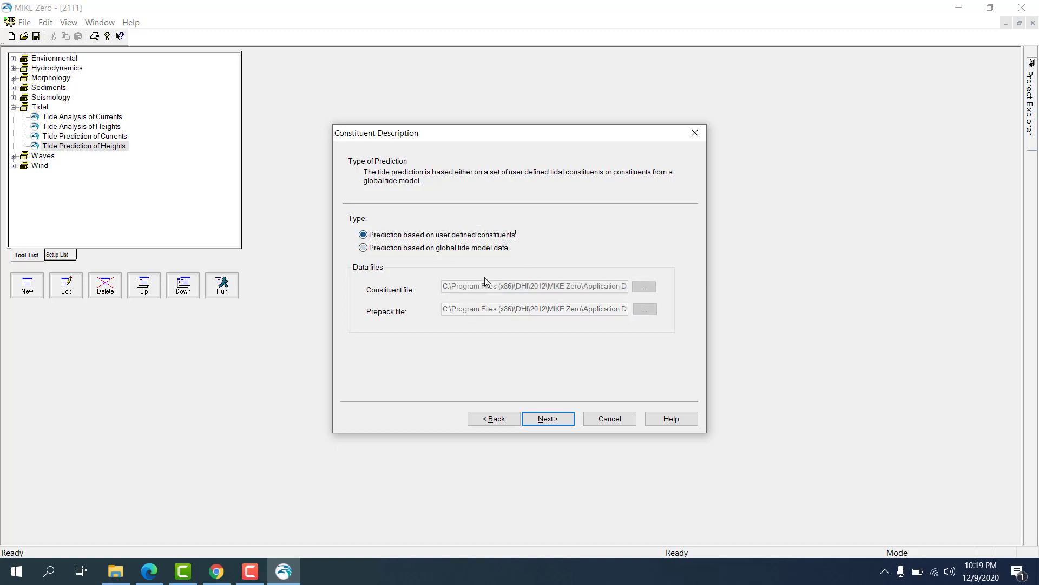
pyautogui.click(479, 250)
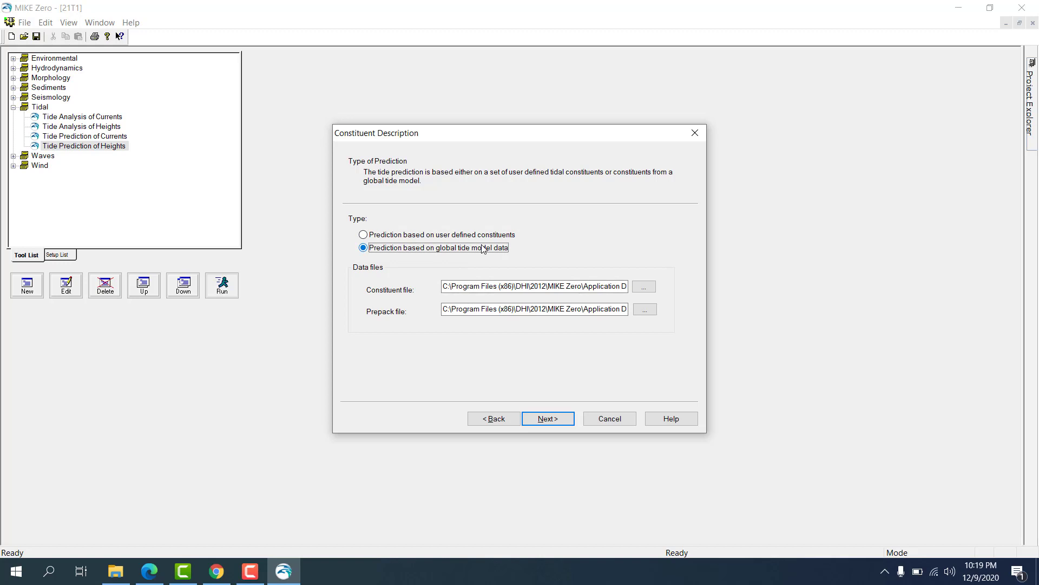
pyautogui.click(545, 419)
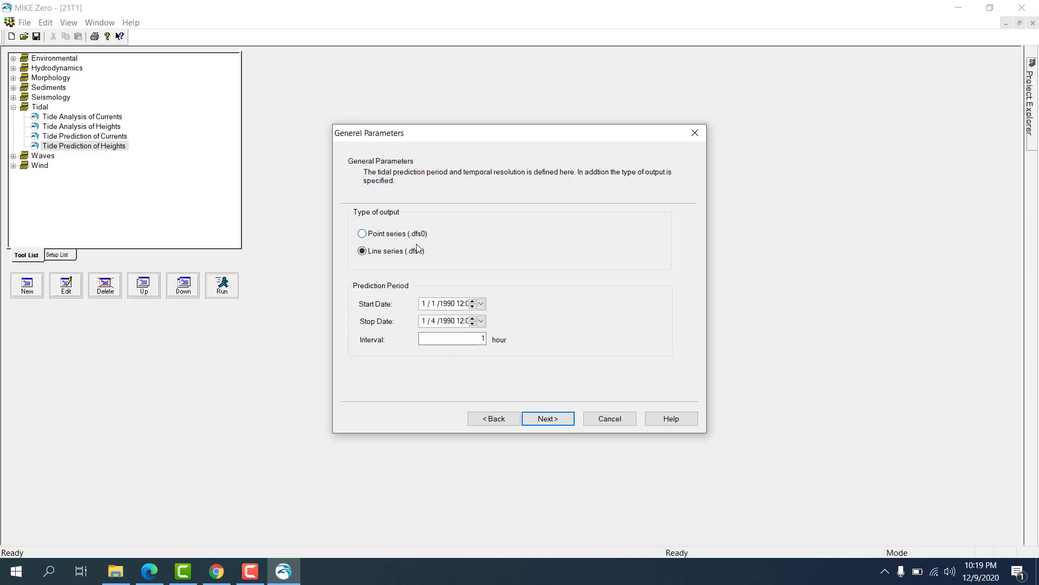
# Choose line series output and set the prediction period from 2020/01/01 to 2020/01/31 at a 1-hour interval.
pyautogui.click(389, 234)
pyautogui.click(396, 251)
pyautogui.click(449, 304)
pyautogui.click(424, 304)
pyautogui.click(444, 322)
pyautogui.click(433, 322)
pyautogui.click(426, 322)
pyautogui.click(426, 304)
pyautogui.click(434, 304)
pyautogui.click(436, 320)
pyautogui.click(433, 304)
pyautogui.click(433, 305)
pyautogui.click(424, 321)
pyautogui.write('31')
pyautogui.click(459, 337)
pyautogui.click(472, 306)
pyautogui.click(556, 421)
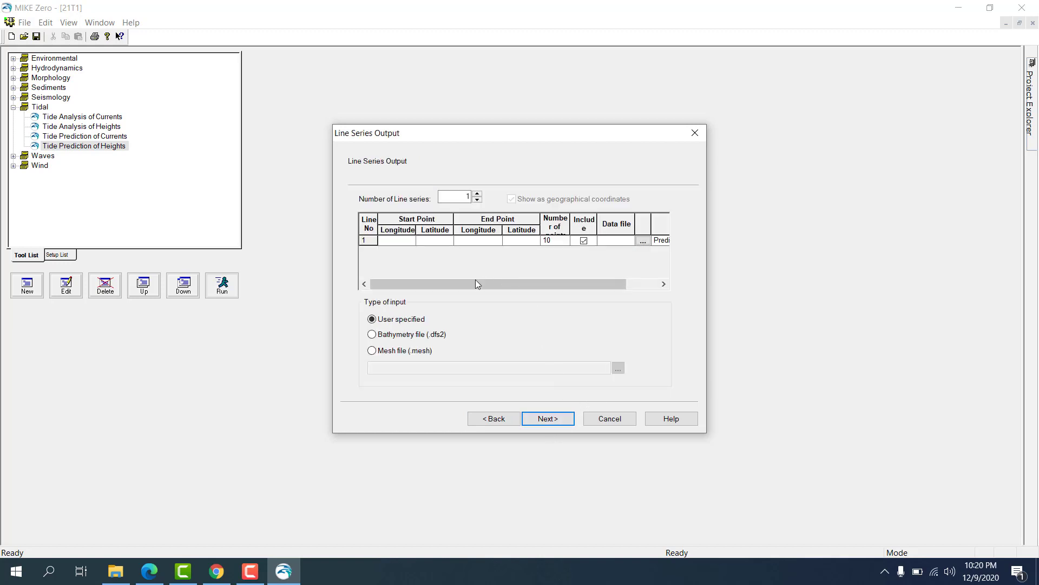
# Define the line series from a mesh file, using BathimetriMesh_1.mesh in the MODEL folder.
pyautogui.click(405, 352)
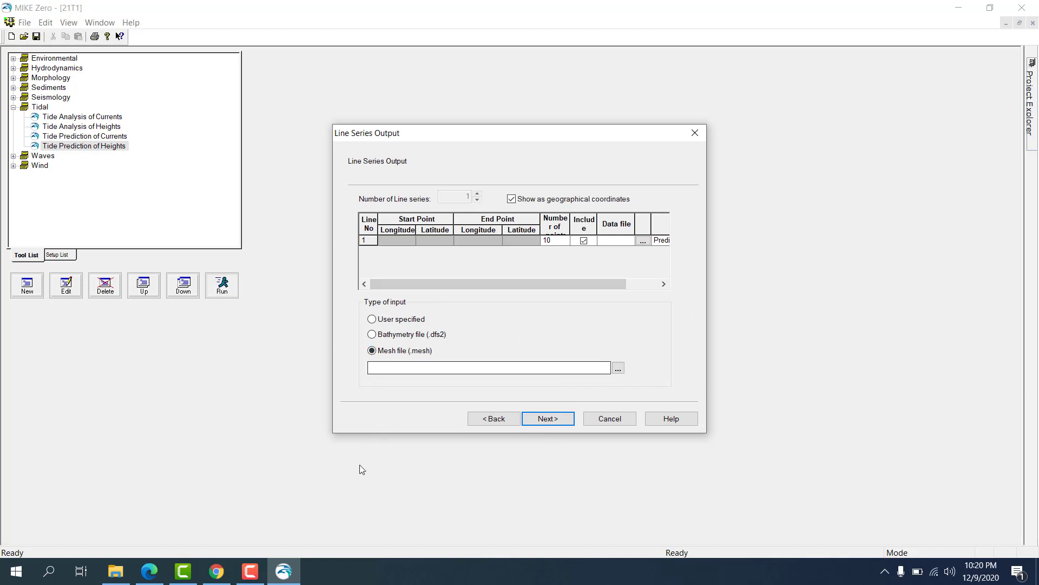
pyautogui.click(618, 369)
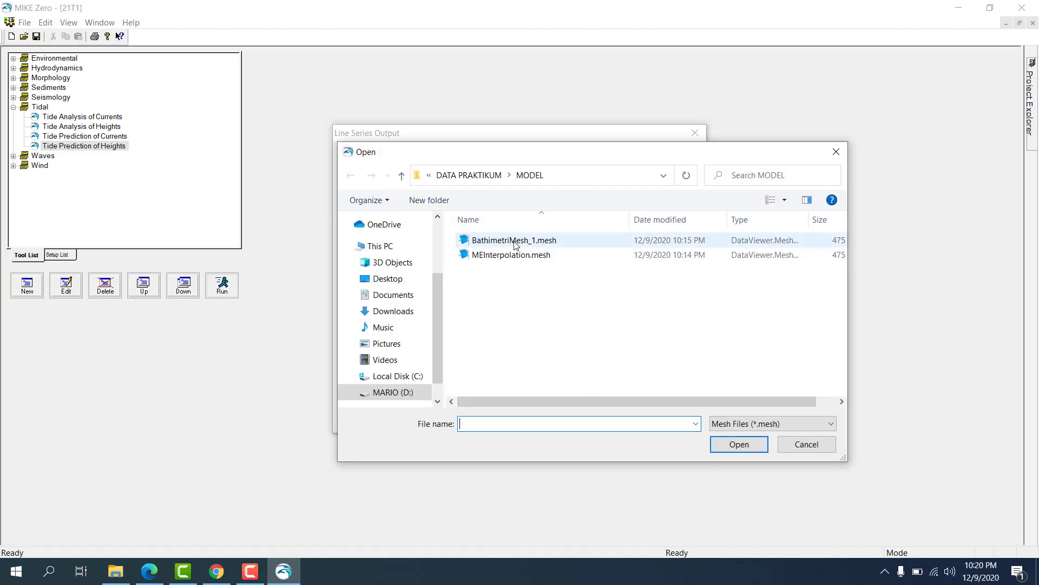
pyautogui.click(515, 240)
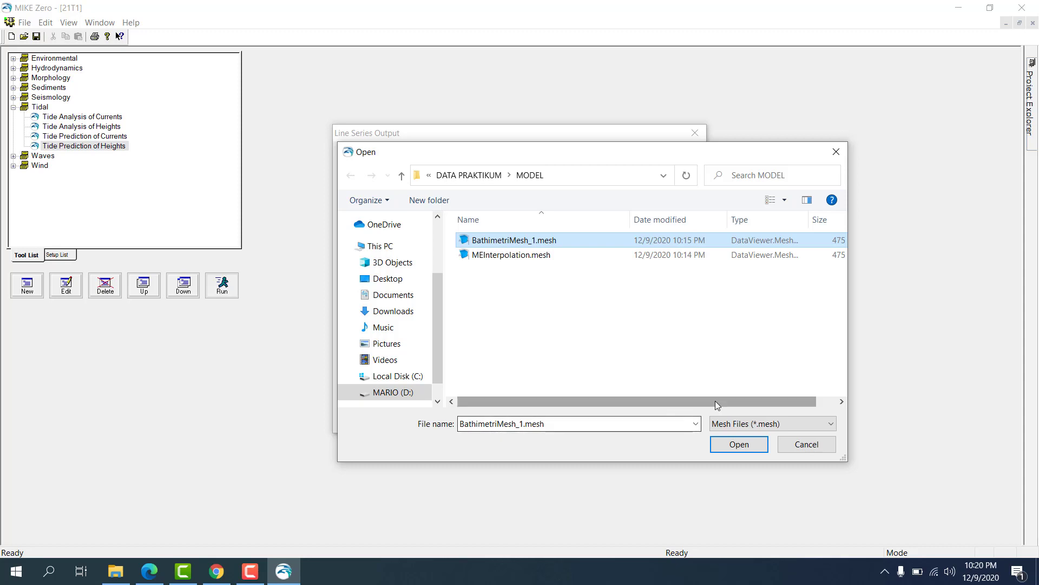
pyautogui.click(737, 445)
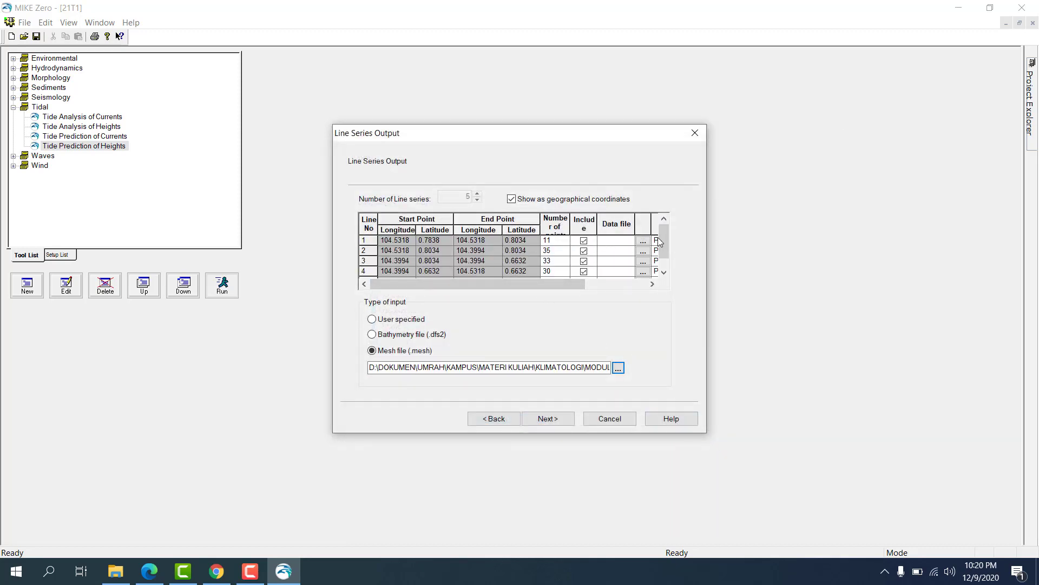
# Assign output data files in the MODEL folder to the first two line series: Pasut22 for line 1 and Pasut02 for line 2.
pyautogui.moveTo(660, 242)
pyautogui.mouseDown()
pyautogui.moveTo(664, 260)
pyautogui.moveTo(670, 233)
pyautogui.mouseUp()
pyautogui.click(646, 241)
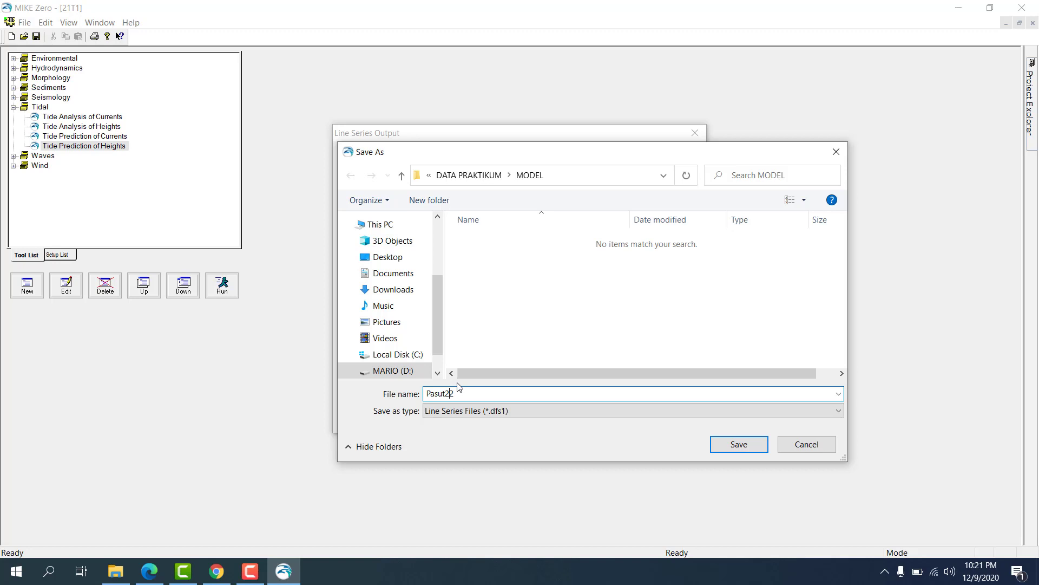
pyautogui.hotkey('shift', 'Home')
pyautogui.click(725, 443)
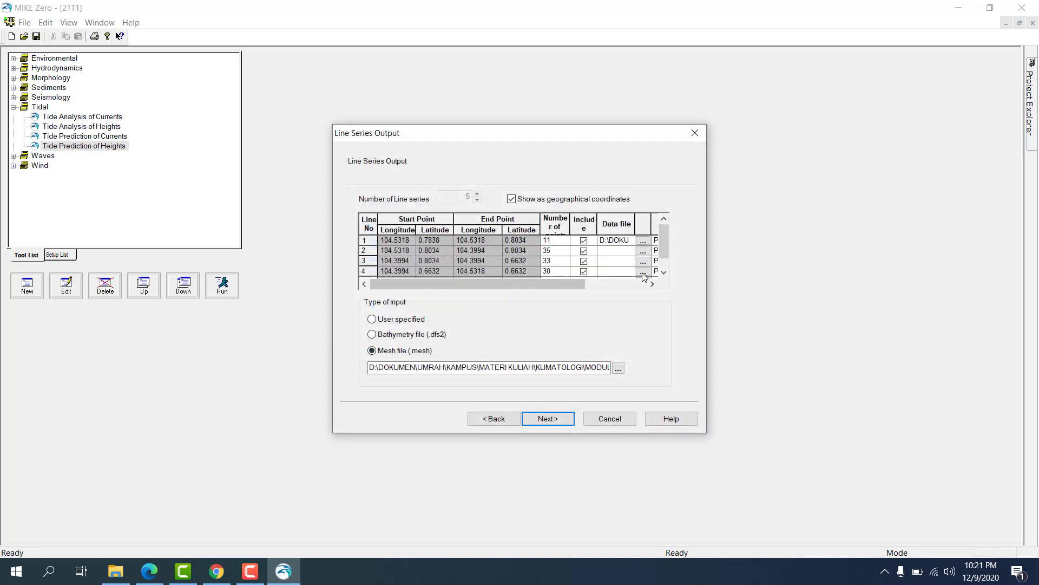
pyautogui.click(643, 252)
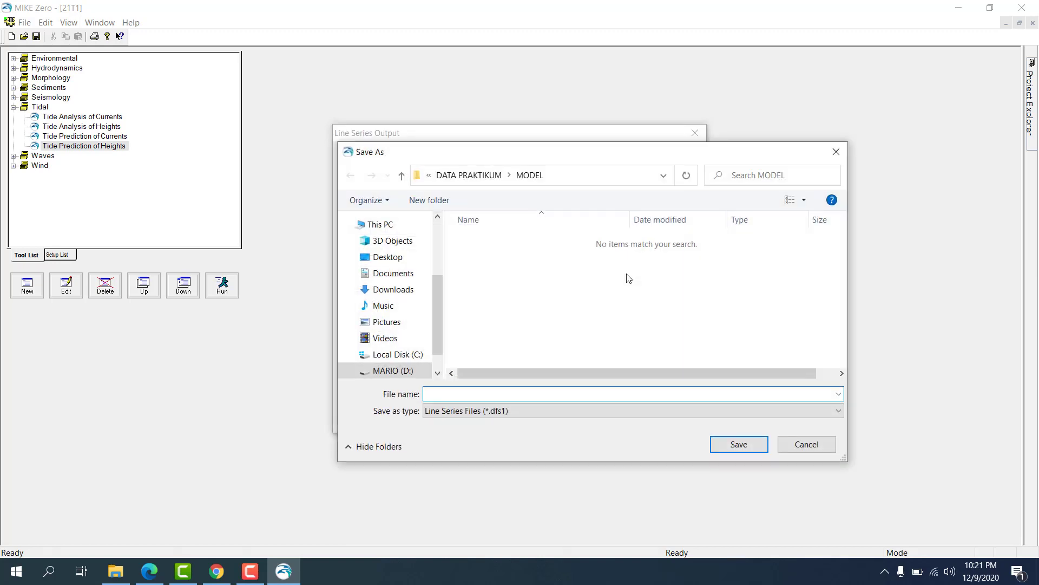
pyautogui.write('Pasut02')
pyautogui.click(736, 442)
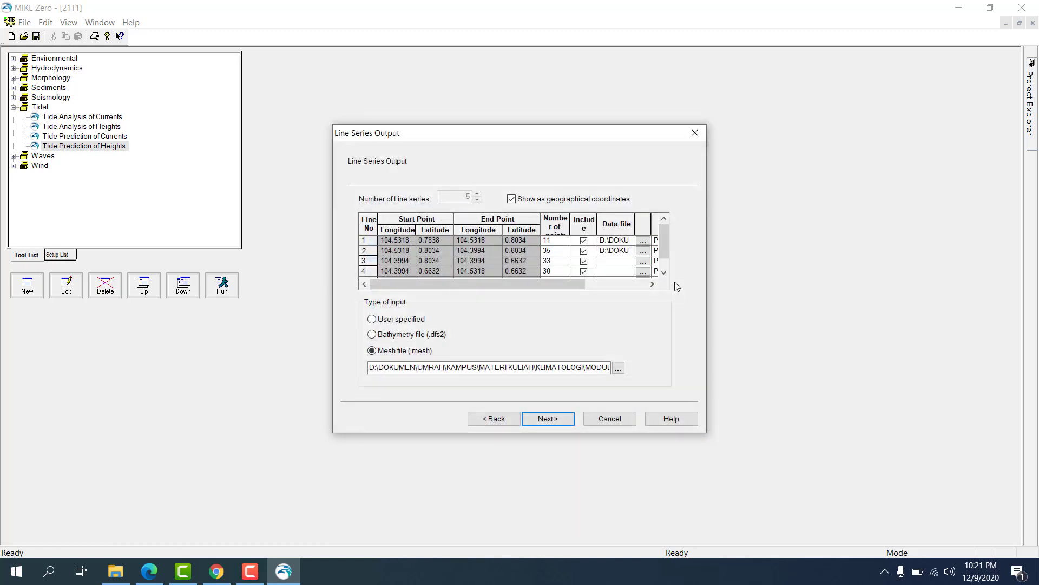
# Assign the output data file Pasut44 to line 3 and Pasut55 to line 4.
pyautogui.click(649, 262)
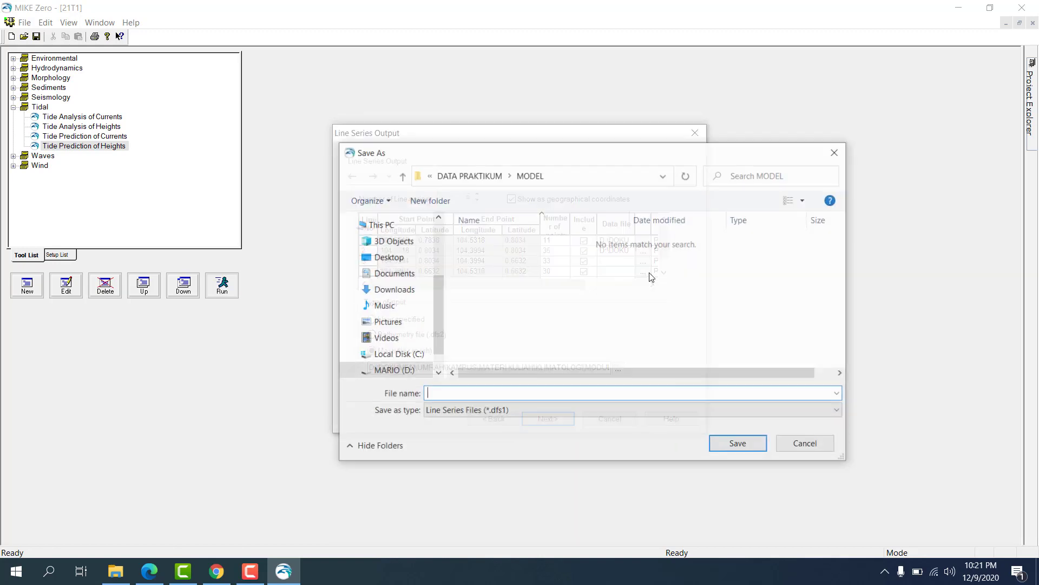
pyautogui.write('Pasut44')
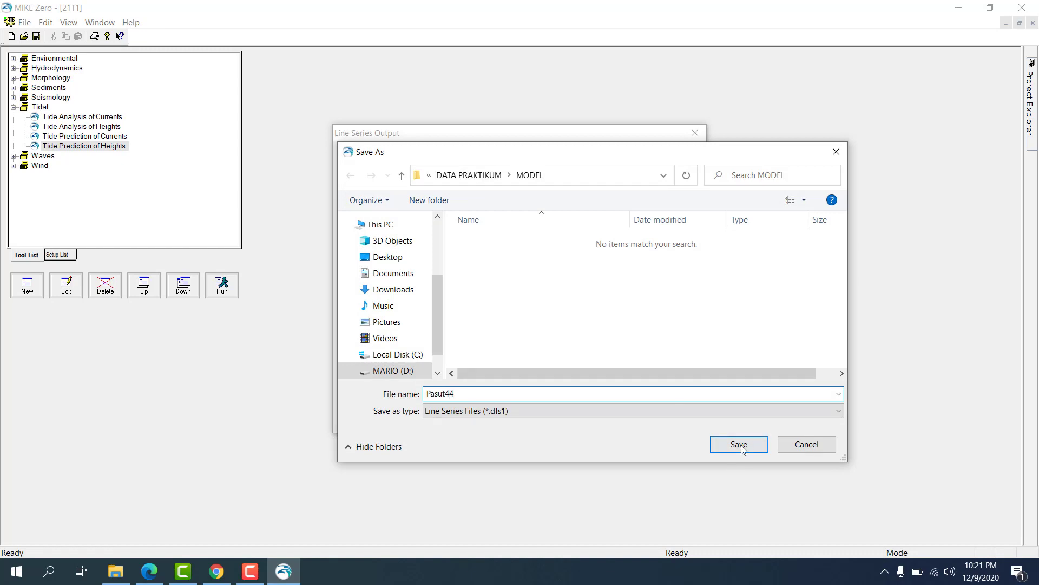
pyautogui.click(741, 445)
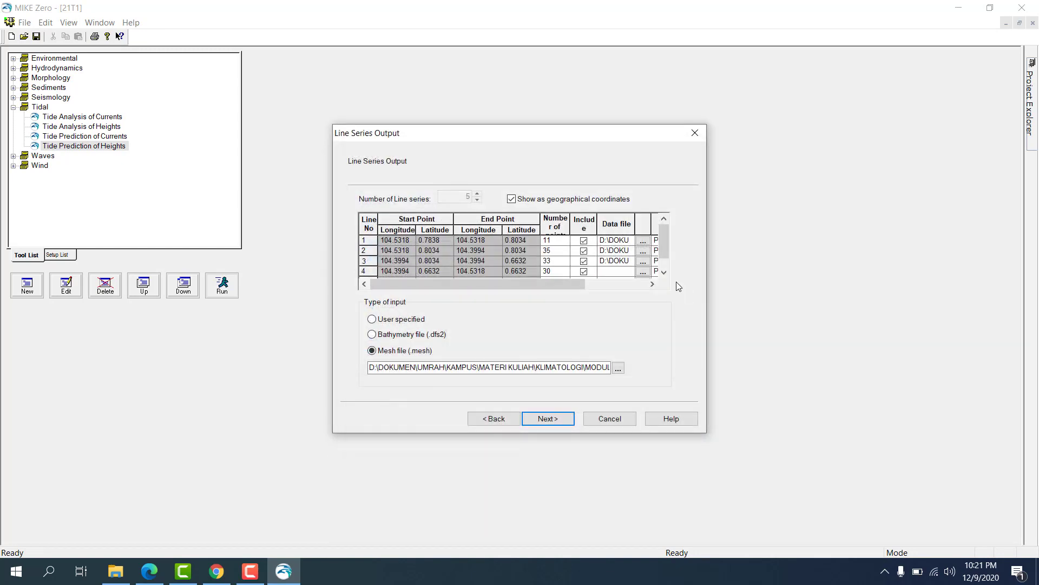
pyautogui.click(647, 271)
pyautogui.write('Pasut55')
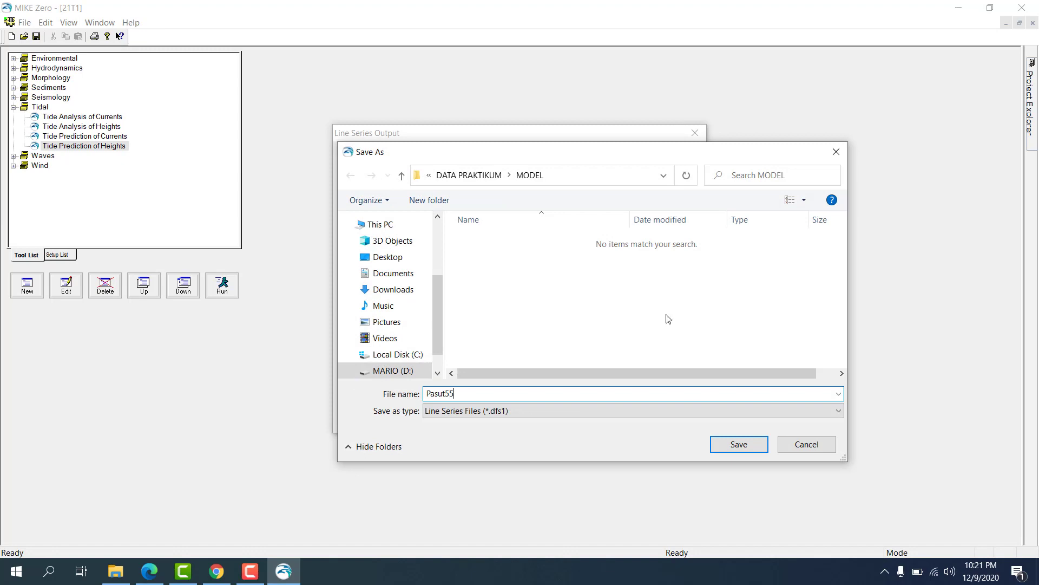
pyautogui.click(735, 441)
# Assign the output data file Pasut66 to line 5 and continue to the setup status page.
pyautogui.click(664, 273)
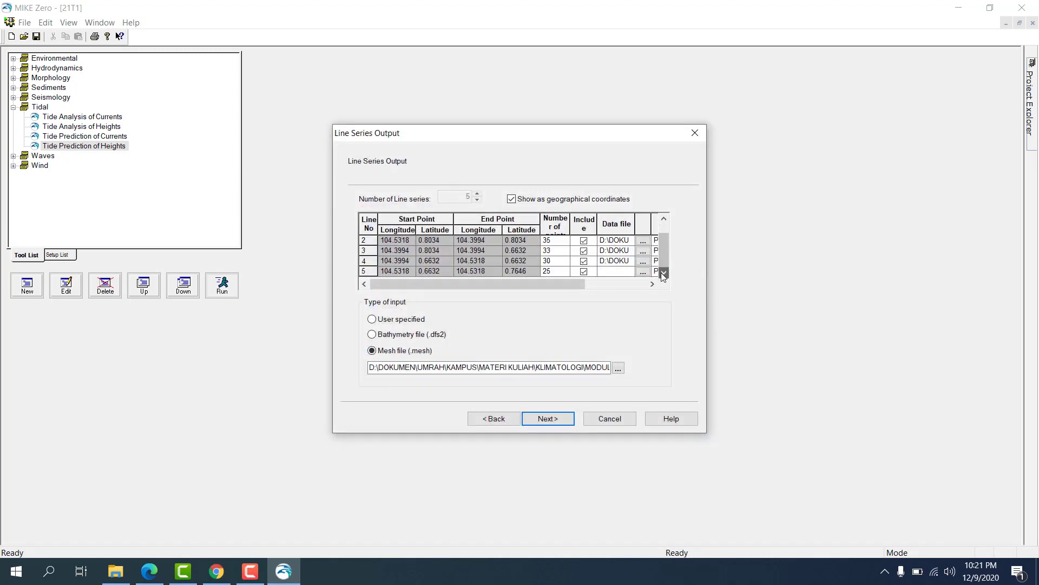
pyautogui.click(642, 272)
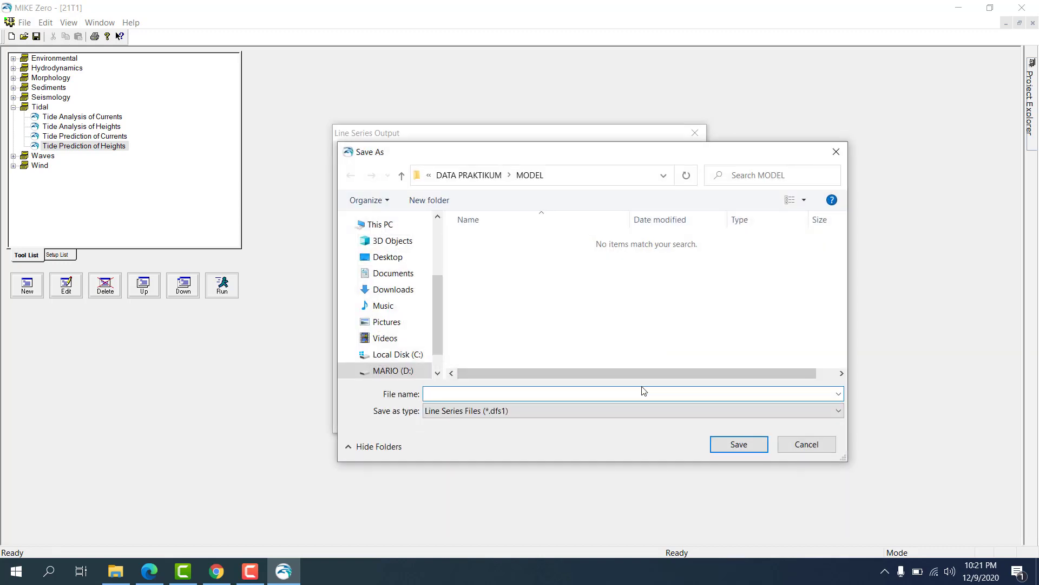
pyautogui.write('Pasut66')
pyautogui.click(744, 442)
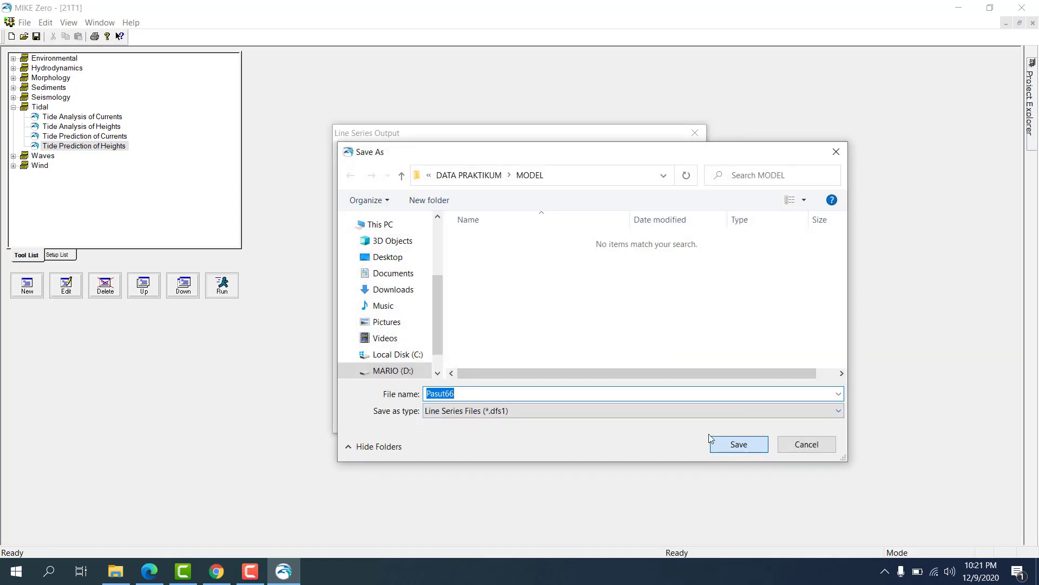
pyautogui.click(547, 420)
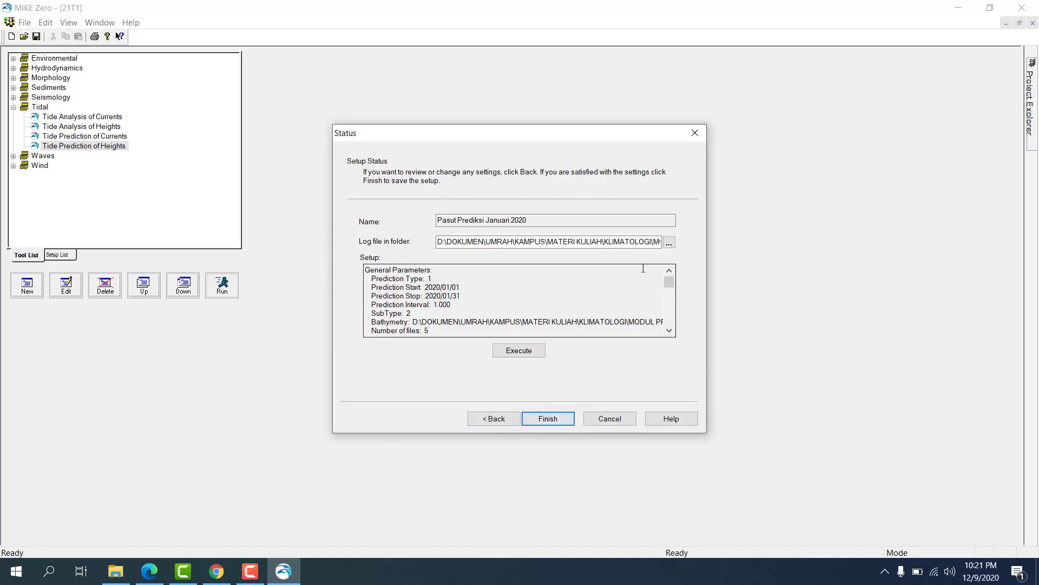
# Set the log file location in the MODEL folder with the name logpasut, execute the tide prediction and finish the setup.
pyautogui.click(669, 243)
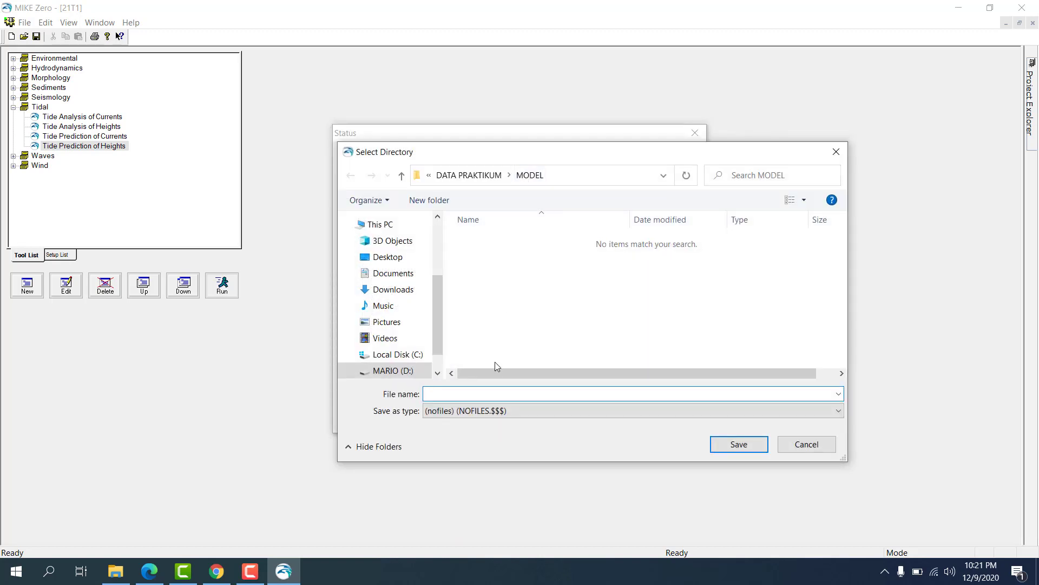
pyautogui.write('logpasut')
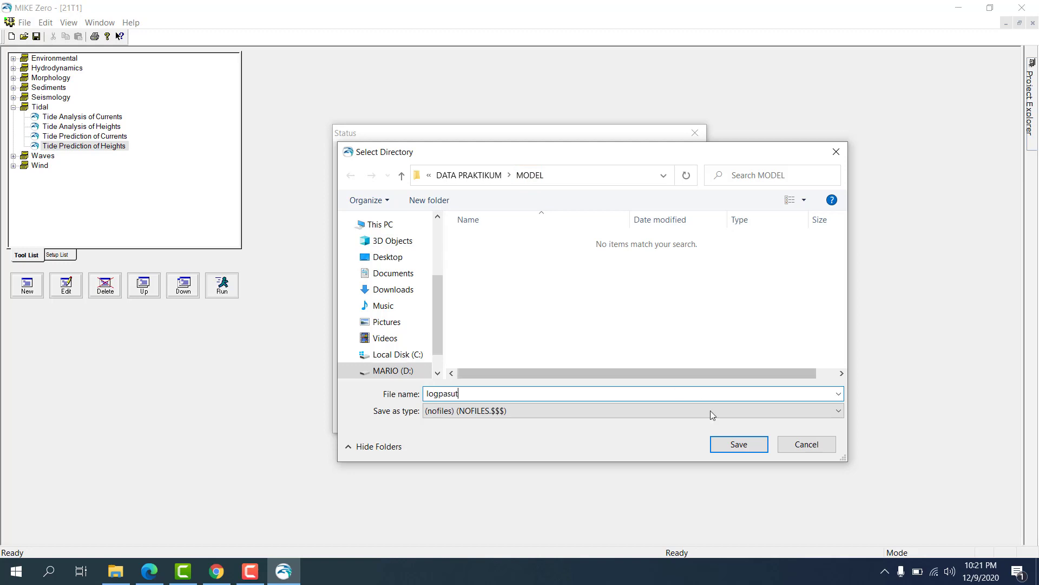
pyautogui.click(732, 442)
pyautogui.click(521, 352)
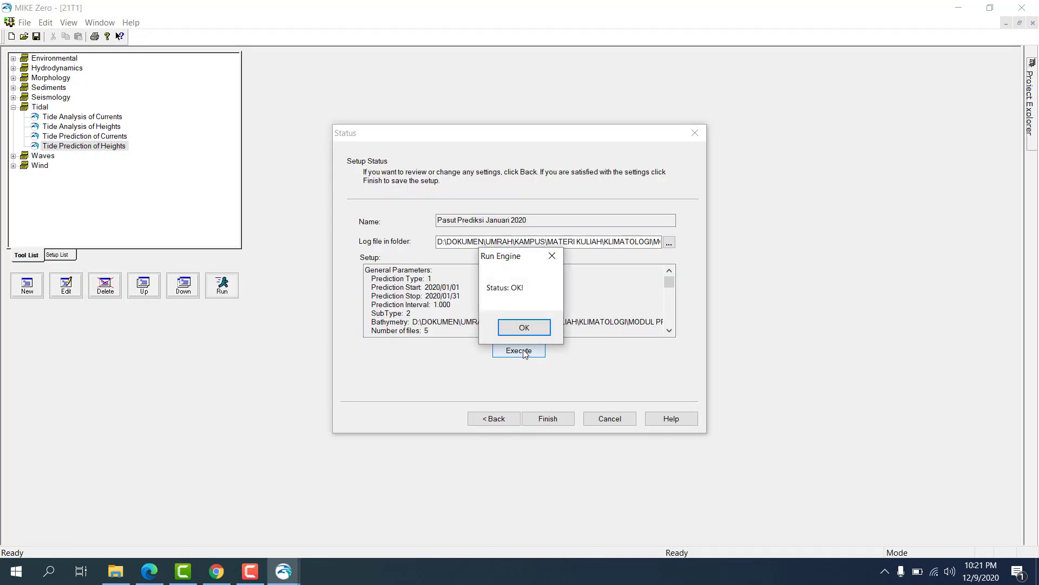
pyautogui.click(528, 330)
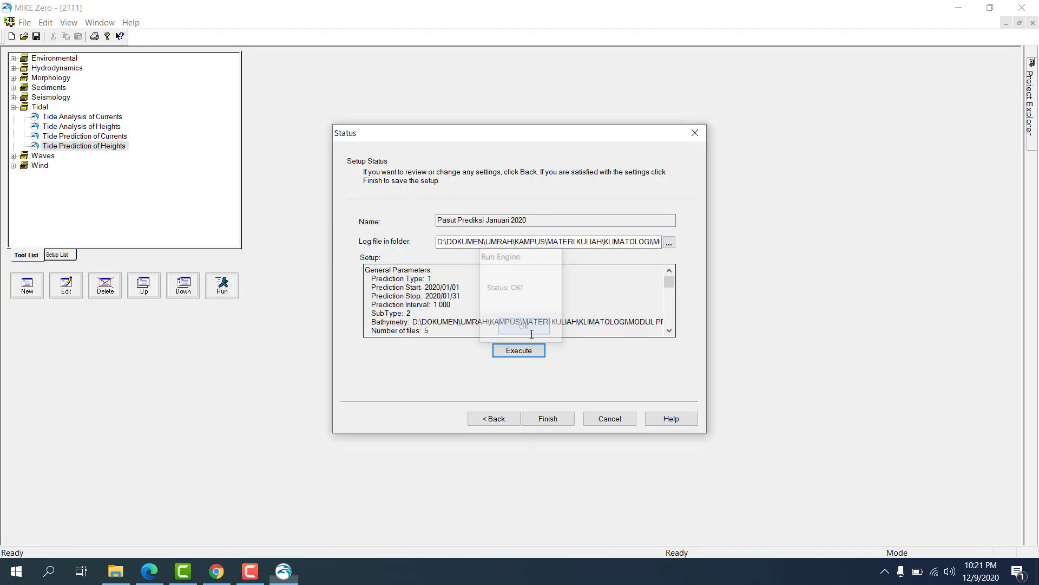
pyautogui.click(538, 420)
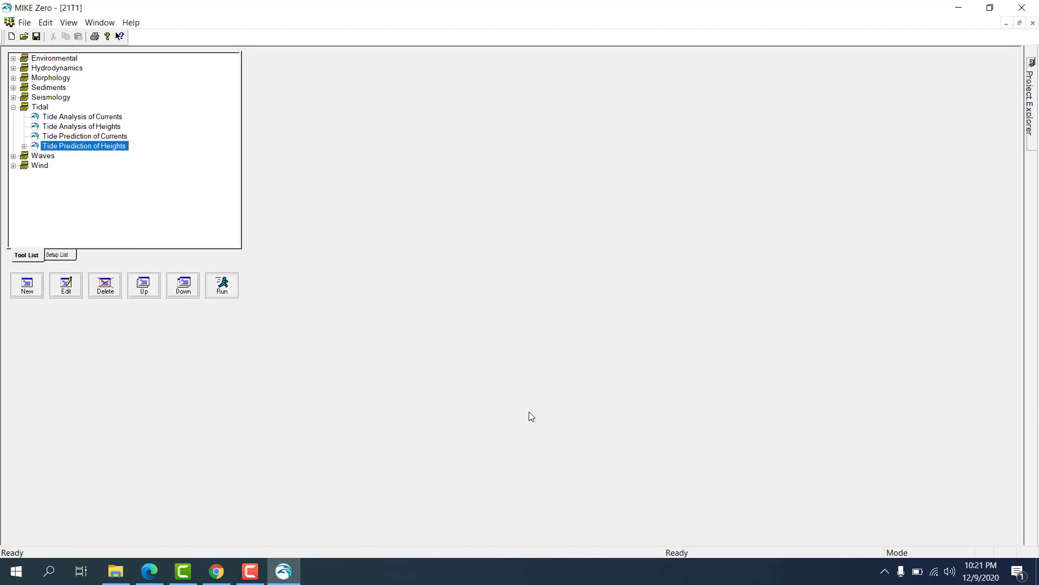
# Save the toolbox file as 21T1.21t in the MODEL folder and close it after checking the Pasut Prediksi Januari 2020 entry.
pyautogui.hotkey('ctrl', 's')
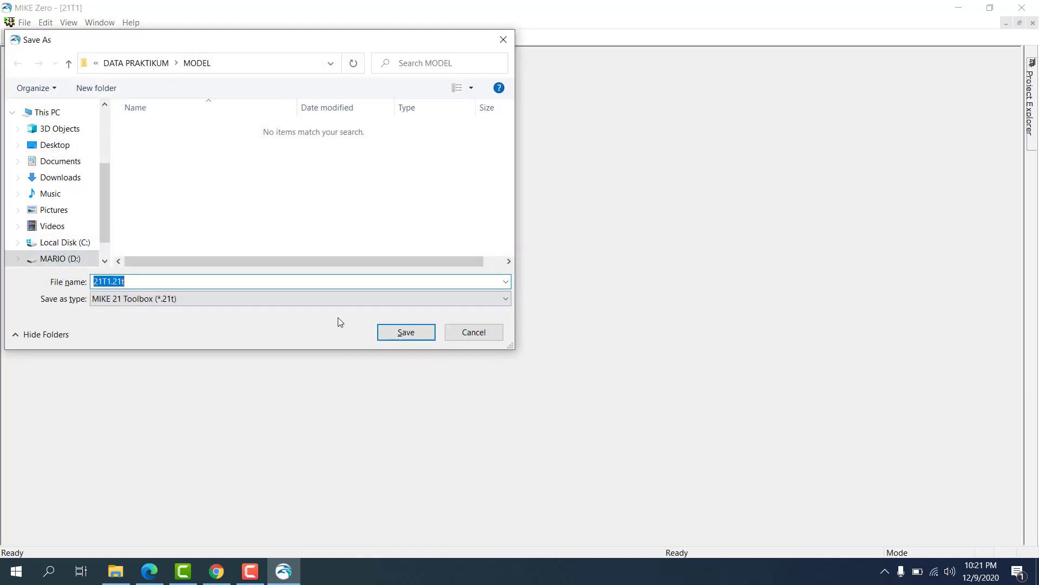
pyautogui.click(381, 339)
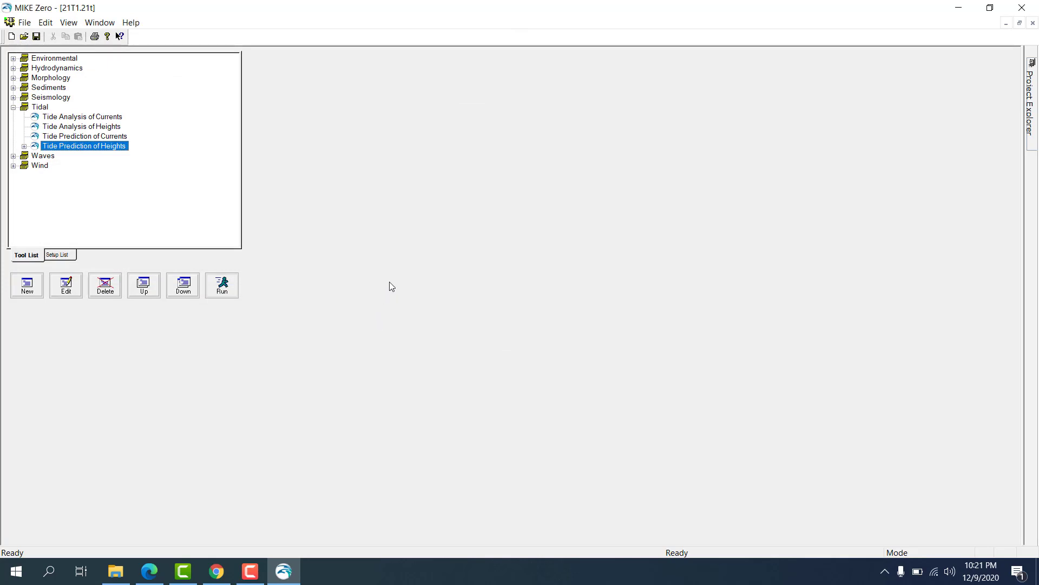
pyautogui.click(24, 146)
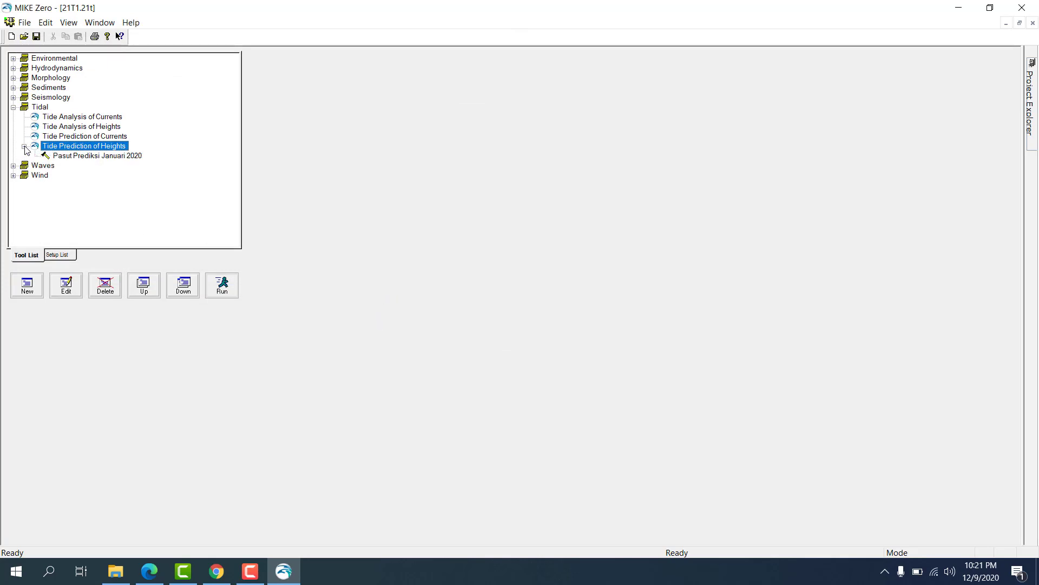
pyautogui.click(60, 156)
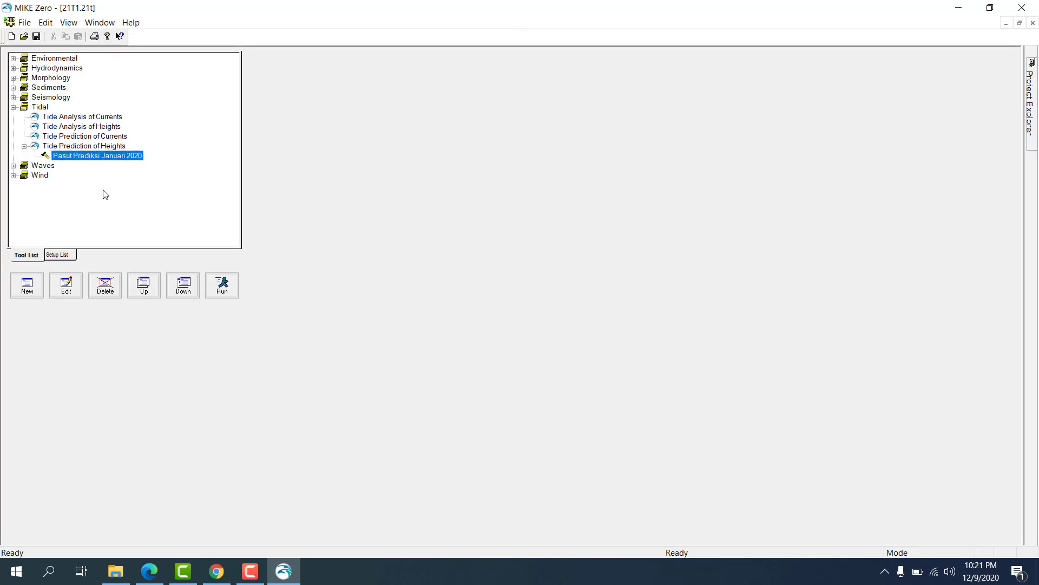
pyautogui.click(1033, 22)
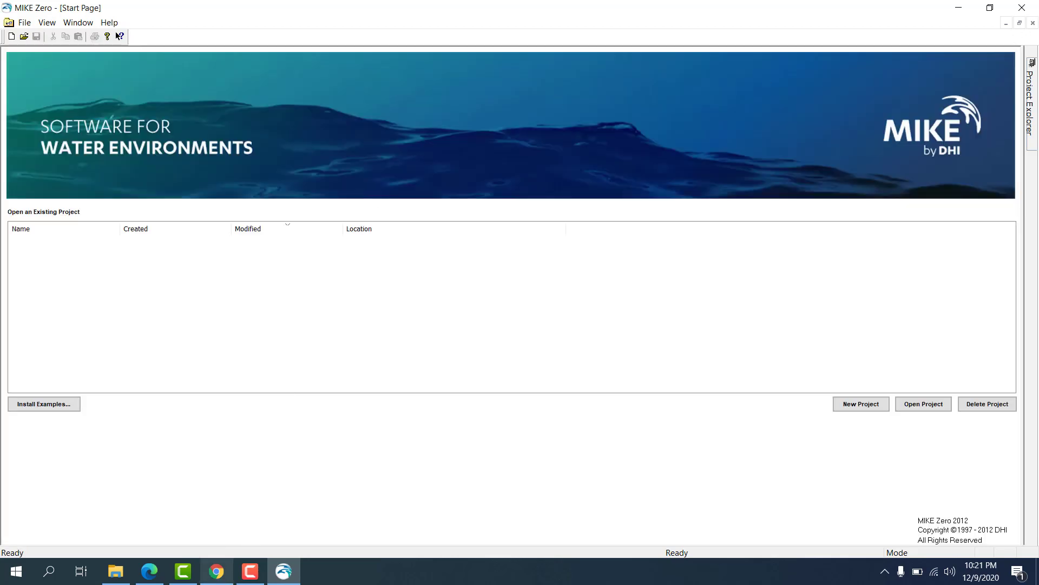
# Open Pasut22.dfs1 from the MODEL folder in File Explorer, maximise it and widen its profile plot beside the table.
pyautogui.click(115, 571)
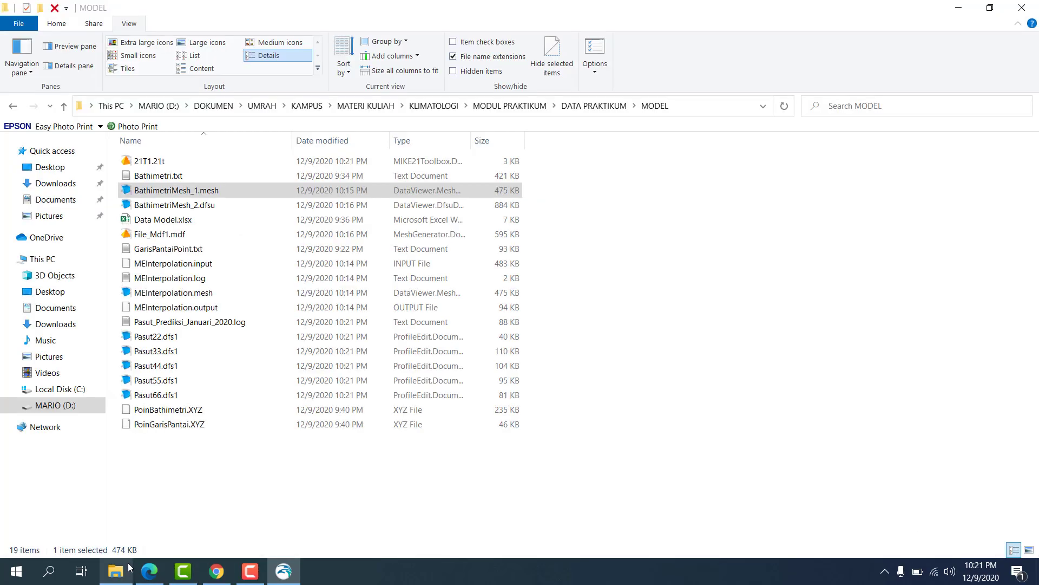
pyautogui.click(167, 338)
pyautogui.doubleClick(282, 203)
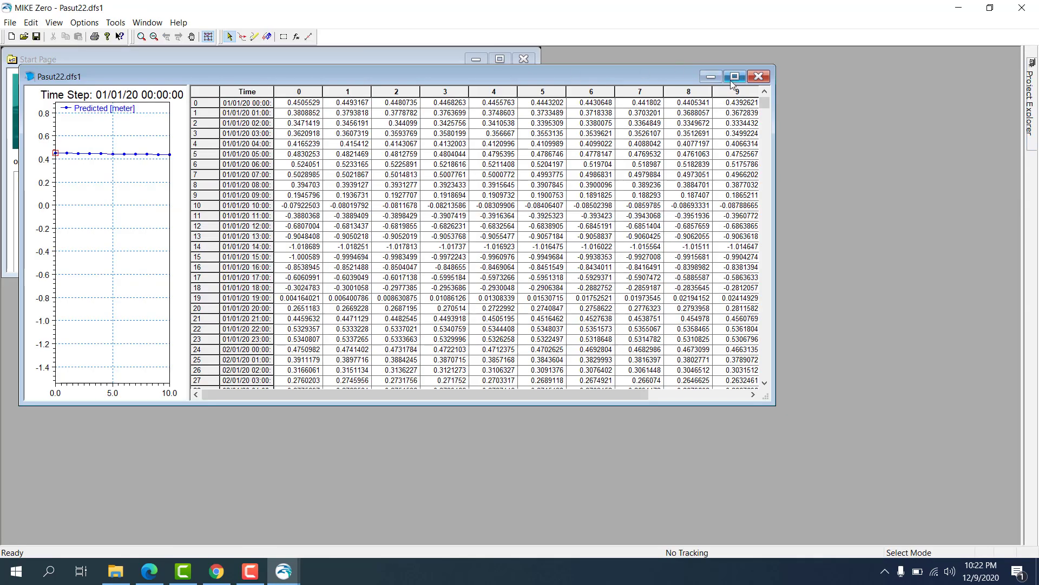
pyautogui.click(734, 76)
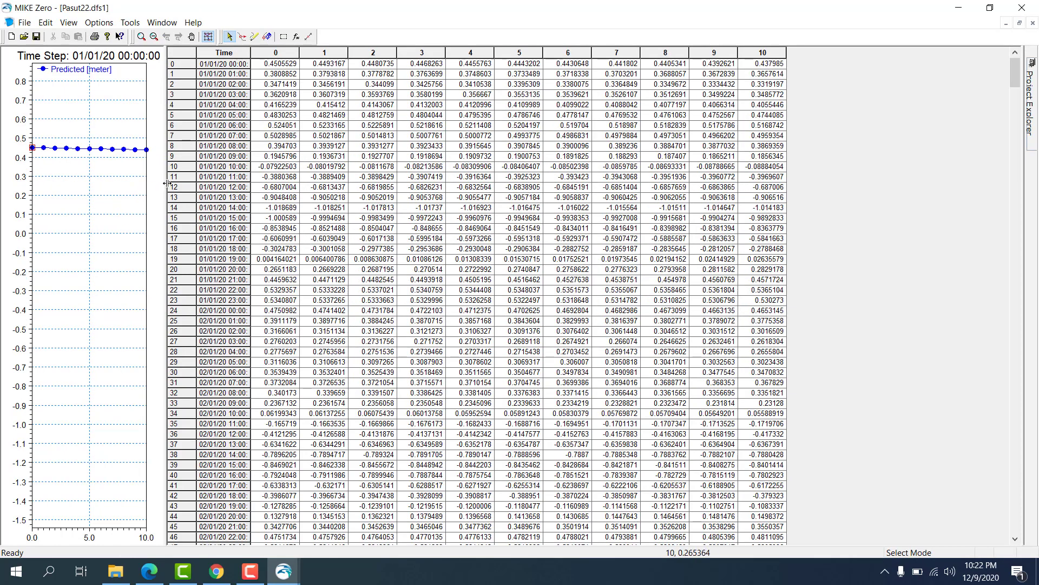
pyautogui.moveTo(167, 184); pyautogui.dragTo(601, 162)
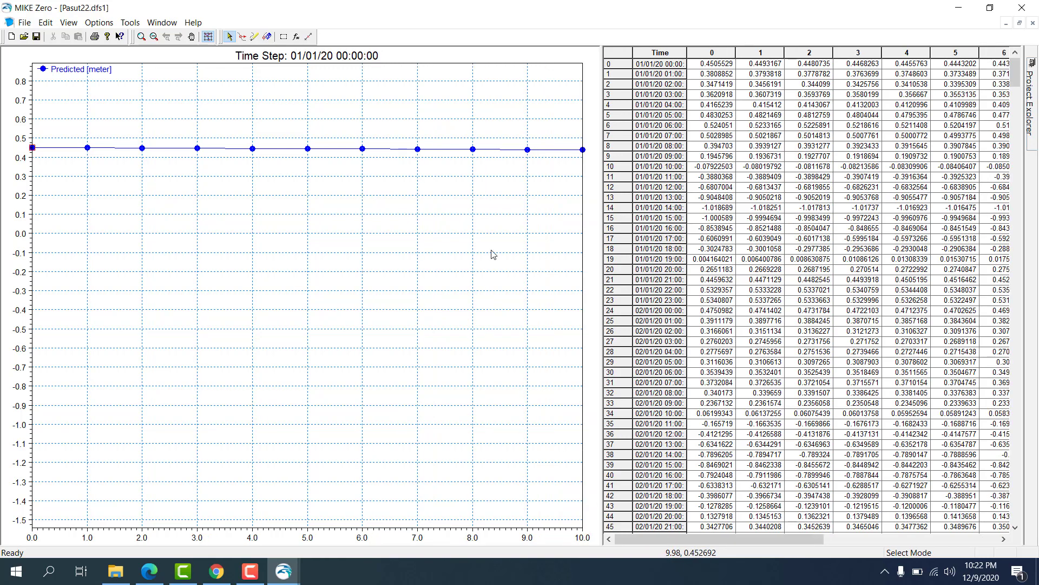
# Open BathimetriMesh_1.mesh from the MODEL folder in File Explorer and maximise the bathymetry map.
pyautogui.click(121, 566)
pyautogui.click(168, 191)
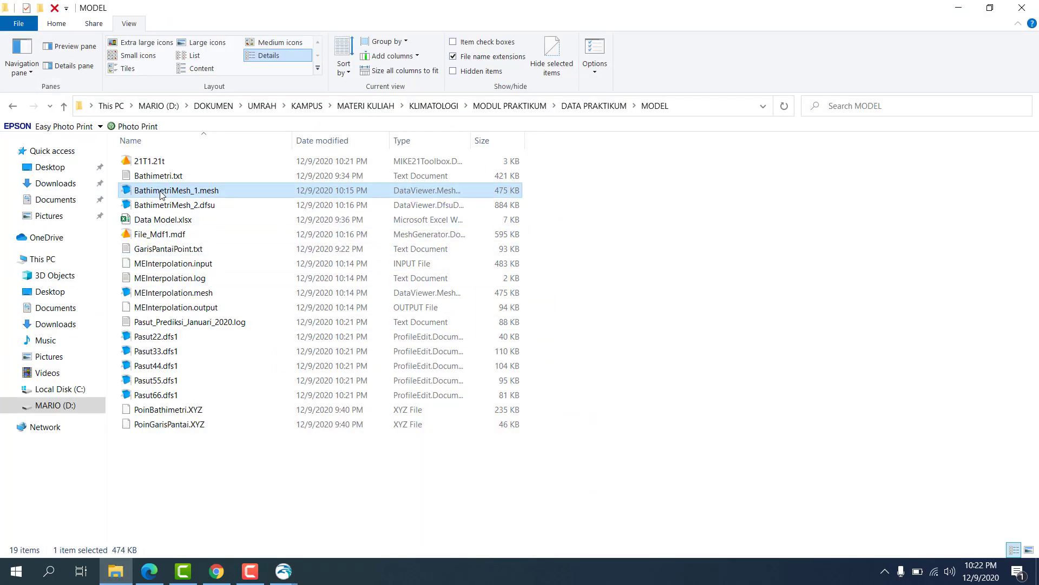
pyautogui.press('Return')
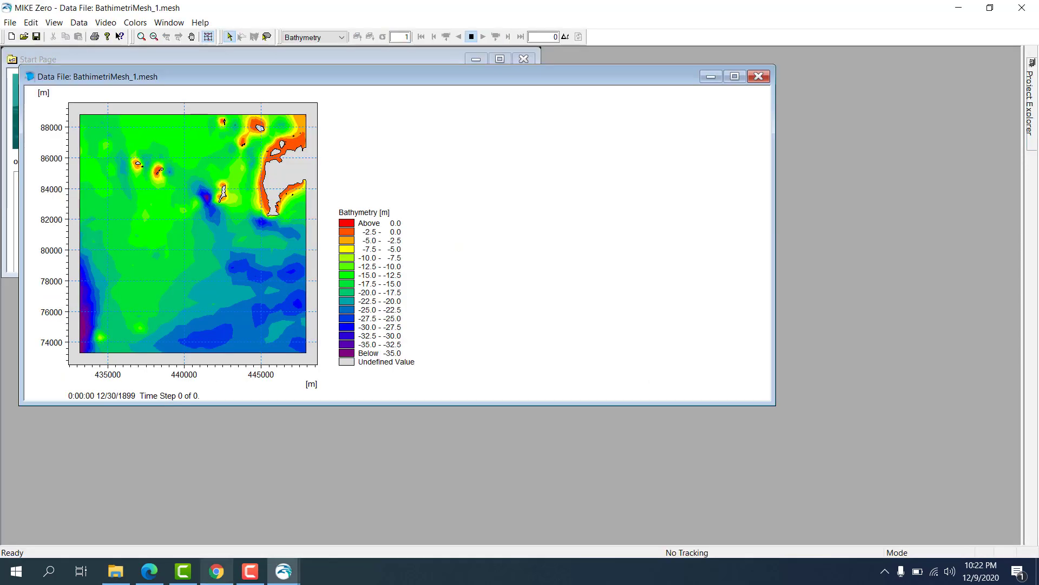
pyautogui.click(735, 76)
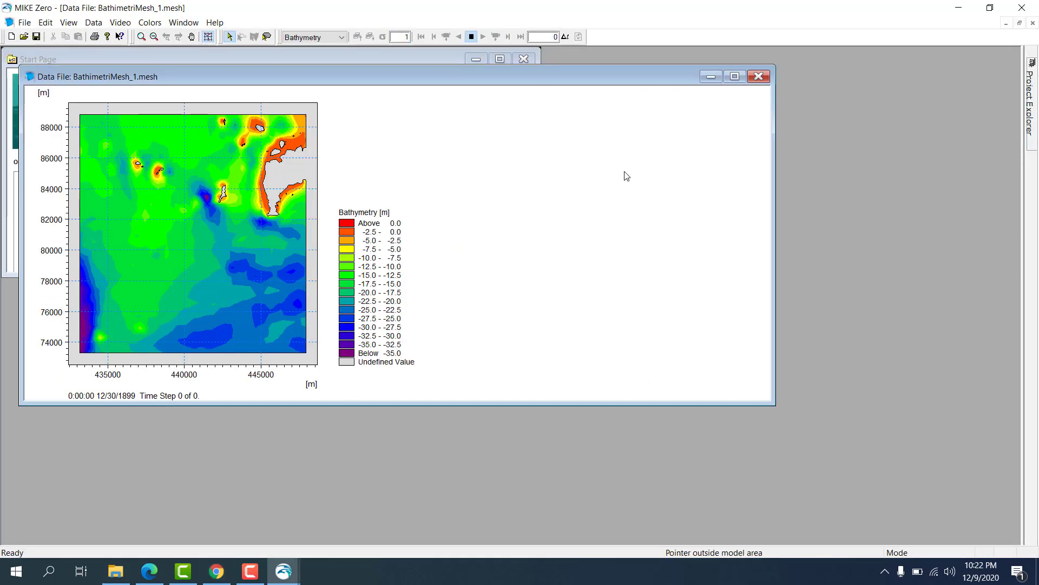
# Compare the Pasut22 prediction profile with the open boundaries on the BathimetriMesh_1 map by switching between the two files.
pyautogui.moveTo(284, 573)
pyautogui.click(249, 508)
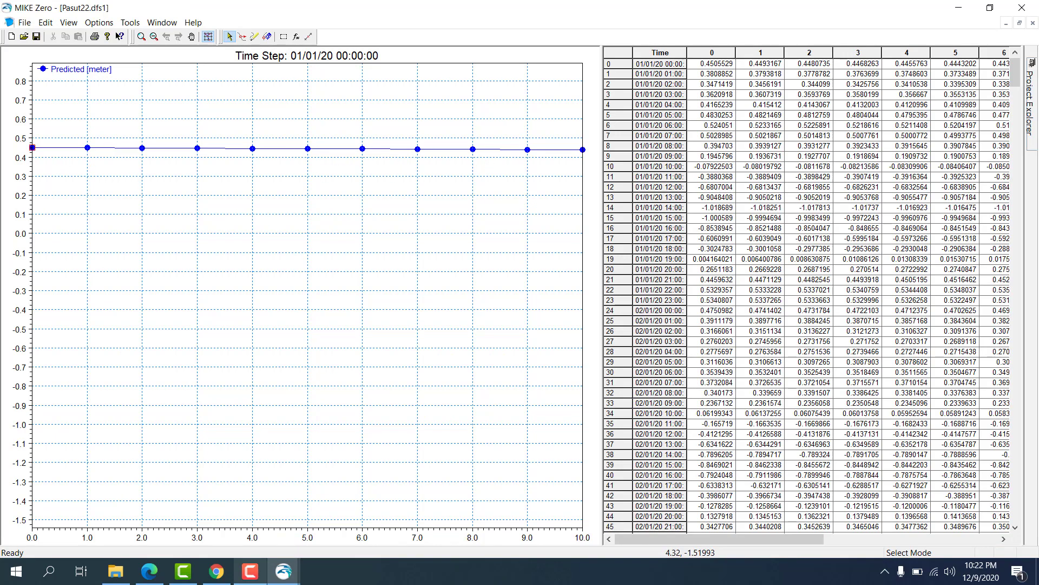
pyautogui.moveTo(286, 580)
pyautogui.click(427, 544)
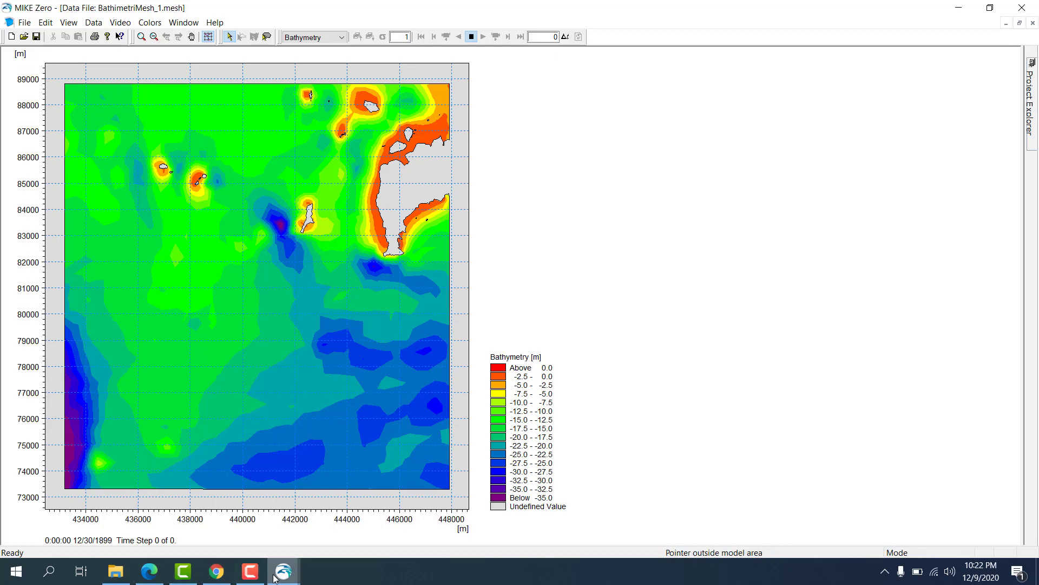
pyautogui.moveTo(287, 566)
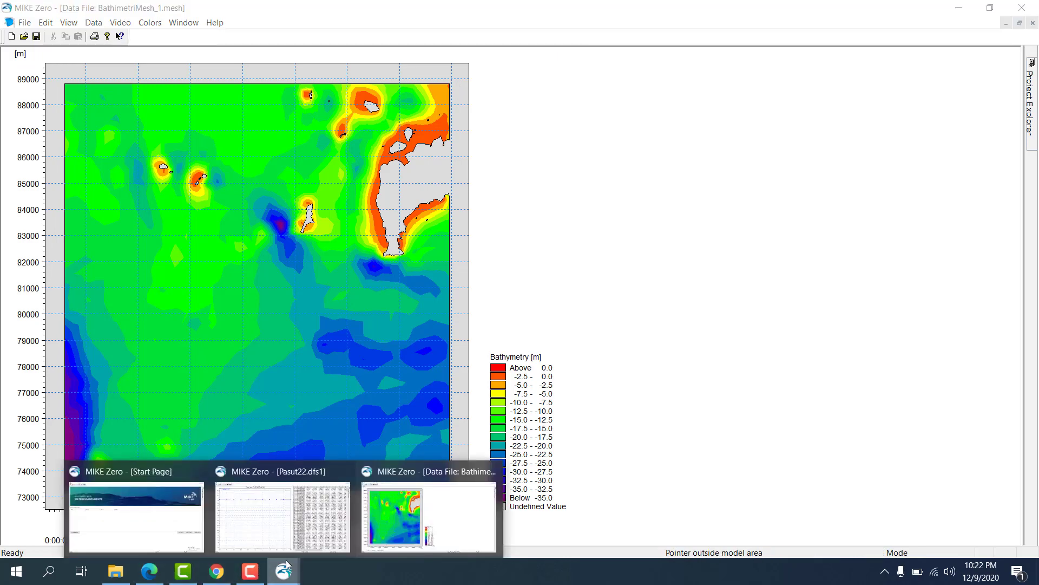
pyautogui.click(253, 520)
pyautogui.click(284, 571)
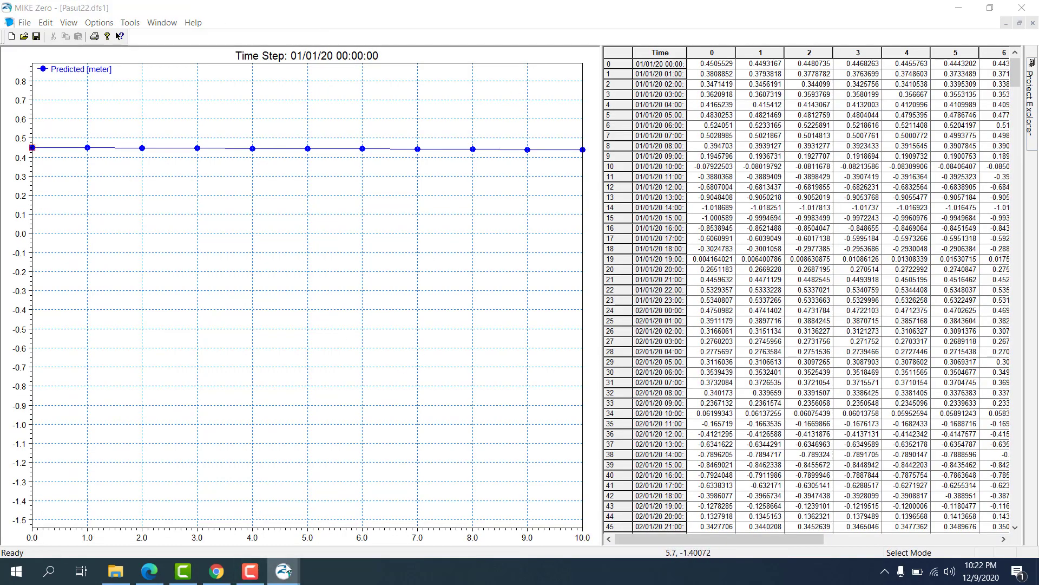
pyautogui.click(392, 506)
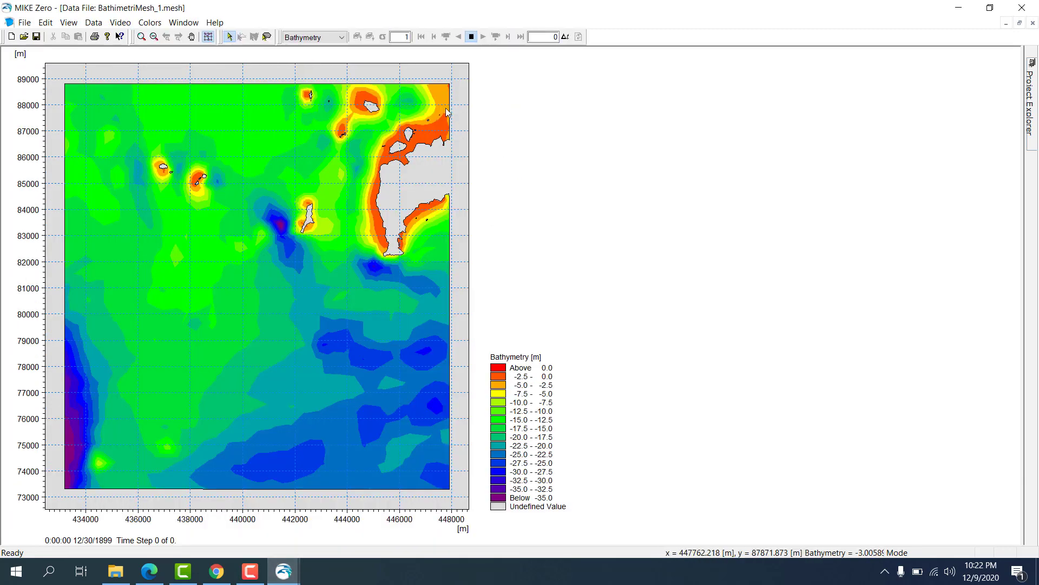
pyautogui.click(284, 571)
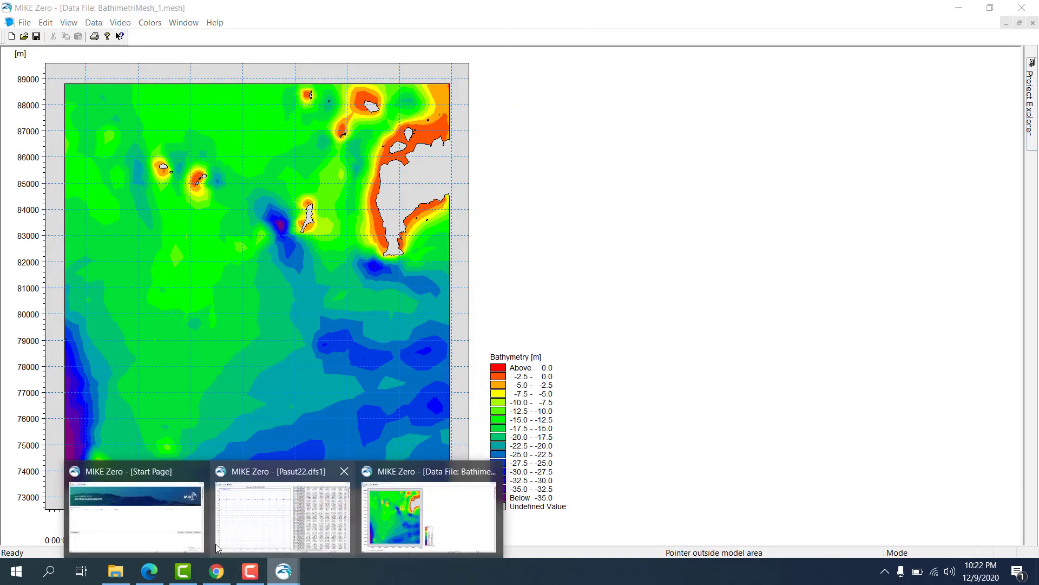
pyautogui.click(253, 520)
# Step through the hourly predicted heights of point 0 in Pasut22 up to 13 January, and close the profile and mesh files.
pyautogui.doubleClick(711, 66)
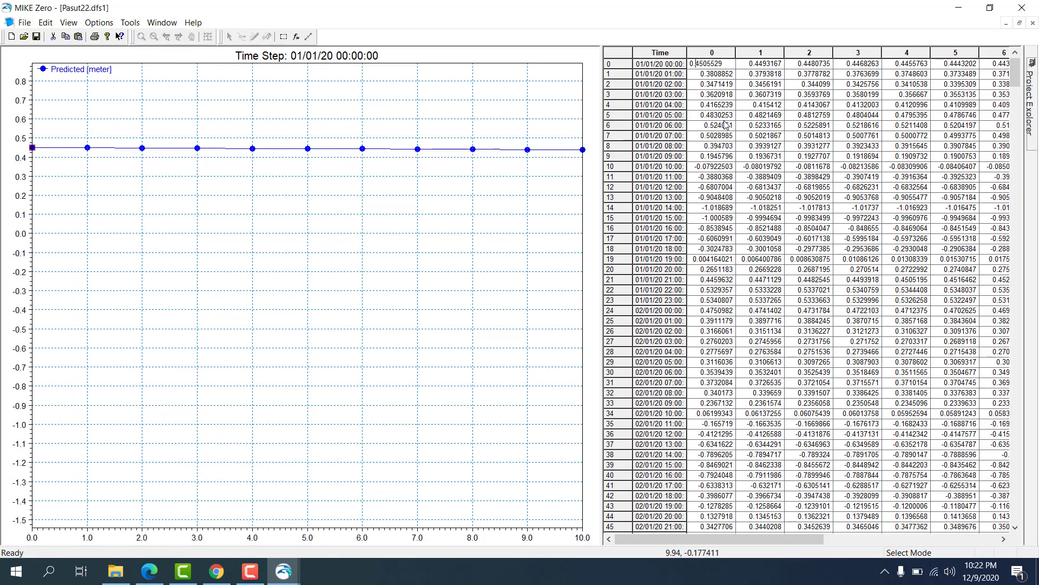
pyautogui.press('Down')
pyautogui.press('Down')
pyautogui.press('Down')
pyautogui.press('Down')
pyautogui.press('Down')
pyautogui.press('Down')
pyautogui.press('Down')
pyautogui.press('Down')
pyautogui.press('Down')
pyautogui.press('Down')
pyautogui.press('Down')
pyautogui.press('Down')
pyautogui.press('Down')
pyautogui.press('Down')
pyautogui.press('Down')
pyautogui.press('Down')
pyautogui.press('Down')
pyautogui.press('Down')
pyautogui.press('Down')
pyautogui.press('Down')
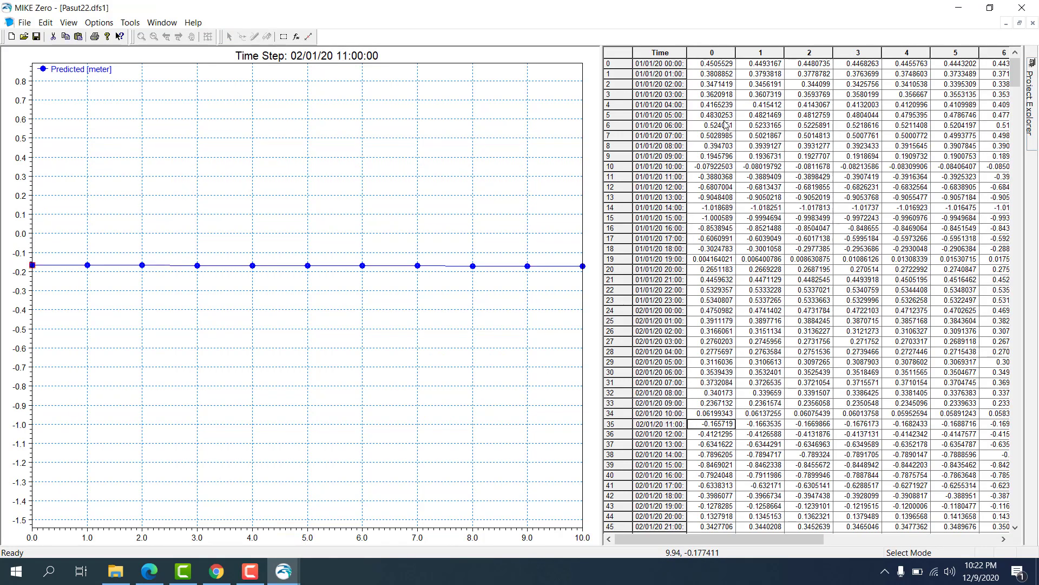
pyautogui.press('Down')
pyautogui.press('Down')
pyautogui.press('Down')
pyautogui.press('Down')
pyautogui.press('Down')
pyautogui.press('Down')
pyautogui.press('Down')
pyautogui.press('Down')
pyautogui.press('Down')
pyautogui.press('Down')
pyautogui.press('Down')
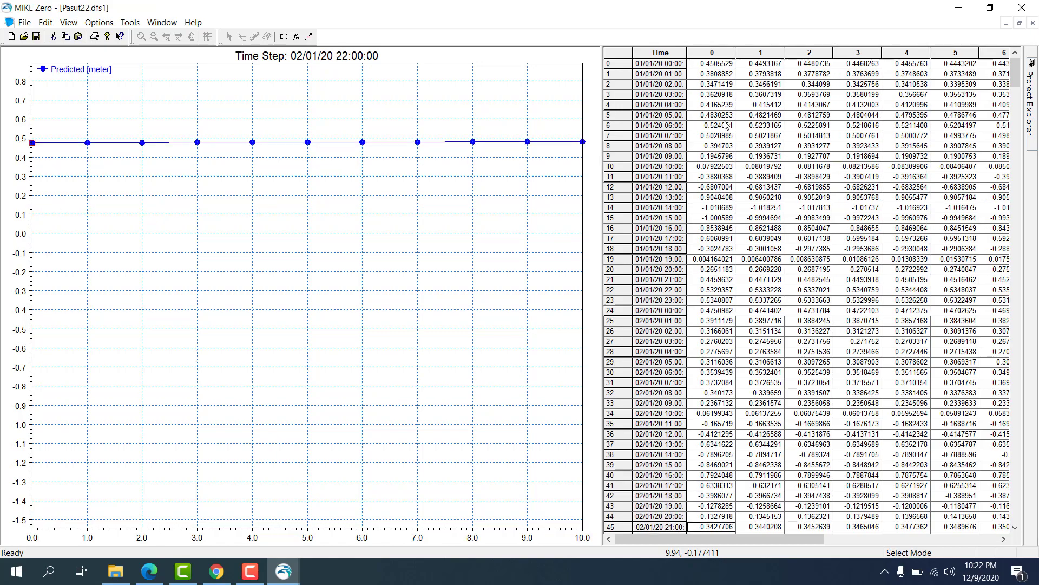
pyautogui.press('Down')
pyautogui.press('Down')
pyautogui.press('Down')
pyautogui.press('Down')
pyautogui.press('Down')
pyautogui.press('Down')
pyautogui.press('Down')
pyautogui.press('Down')
pyautogui.press('Down')
pyautogui.press('Down')
pyautogui.press('Down')
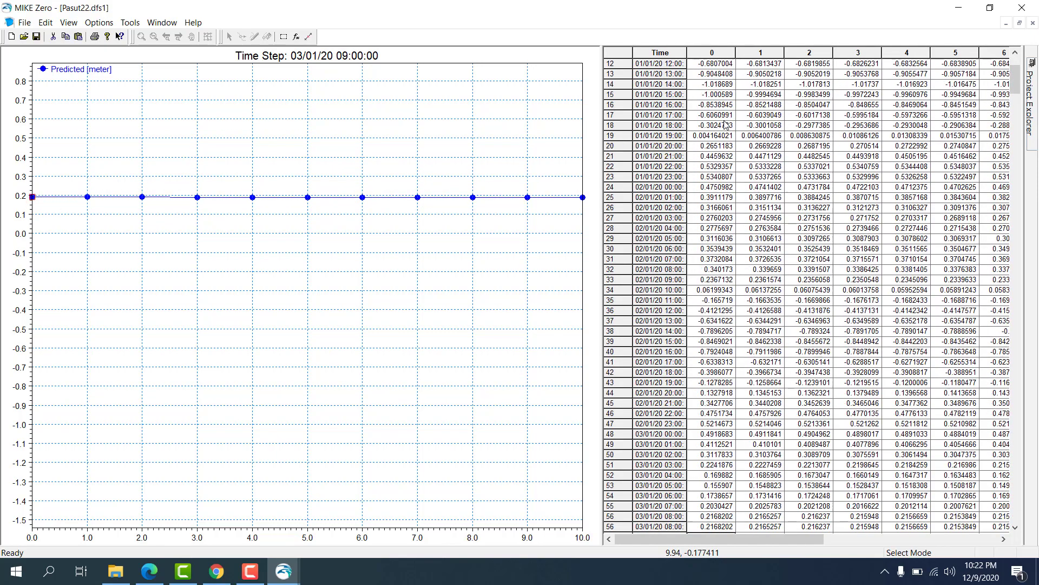
pyautogui.press('Down')
pyautogui.press('Down')
pyautogui.press('Down')
pyautogui.press('Down')
pyautogui.press('Down')
pyautogui.press('Down')
pyautogui.press('Down')
pyautogui.press('Down')
pyautogui.press('Down')
pyautogui.press('Down')
pyautogui.press('Down')
pyautogui.press('Down')
pyautogui.press('Down')
pyautogui.press('Down')
pyautogui.press('Down')
pyautogui.press('Down')
pyautogui.press('Down')
pyautogui.press('Down')
pyautogui.press('Down')
pyautogui.press('Down')
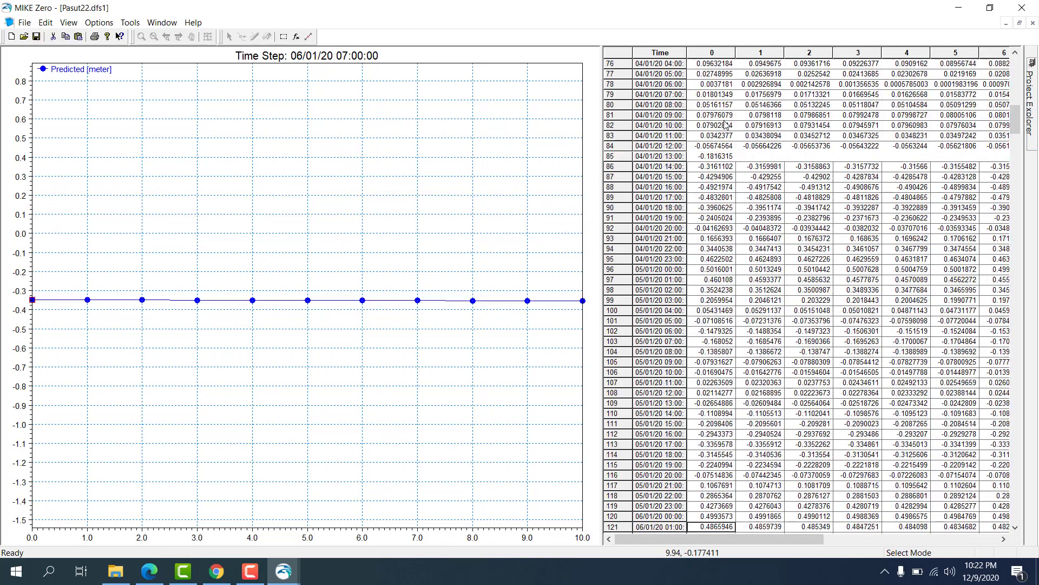
pyautogui.press('Down')
pyautogui.press('Down')
pyautogui.press('Down')
pyautogui.press('Down')
pyautogui.press('Down')
pyautogui.press('Down')
pyautogui.press('Down')
pyautogui.press('Down')
pyautogui.press('Down')
pyautogui.press('Down')
pyautogui.press('Down')
pyautogui.press('Down')
pyautogui.press('Down')
pyautogui.press('Down')
pyautogui.press('Down')
pyautogui.press('Down')
pyautogui.press('Down')
pyautogui.press('Down')
pyautogui.press('Down')
pyautogui.press('Down')
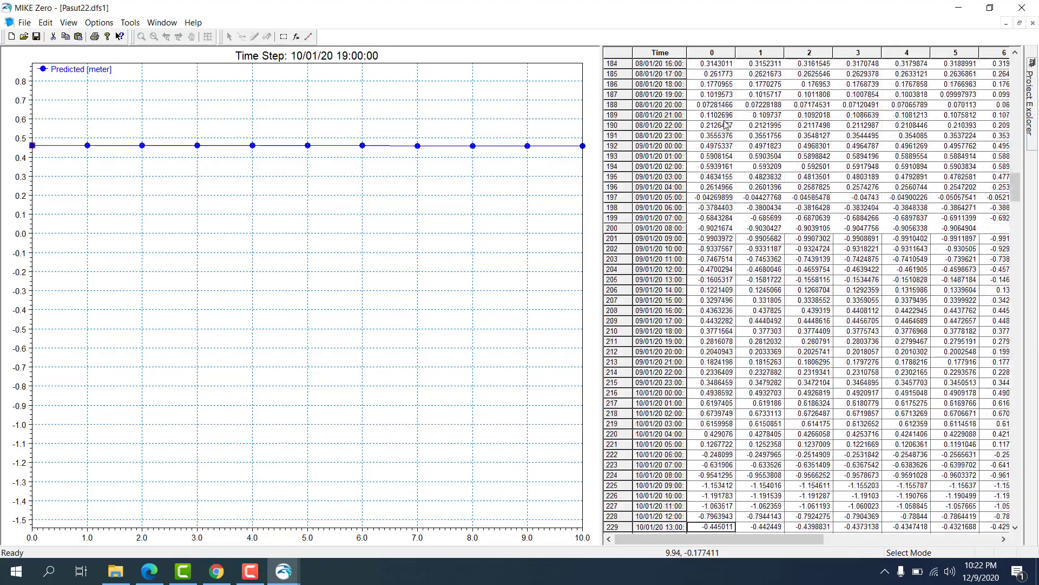
pyautogui.press('Down')
pyautogui.press('Down')
pyautogui.press('Down')
pyautogui.press('Down')
pyautogui.press('Down')
pyautogui.press('Down')
pyautogui.press('Down')
pyautogui.press('Down')
pyautogui.press('Down')
pyautogui.press('Down')
pyautogui.press('Down')
pyautogui.press('Down')
pyautogui.press('Down')
pyautogui.press('Down')
pyautogui.press('Down')
pyautogui.press('Down')
pyautogui.press('Down')
pyautogui.press('Down')
pyautogui.press('Down')
pyautogui.press('Down')
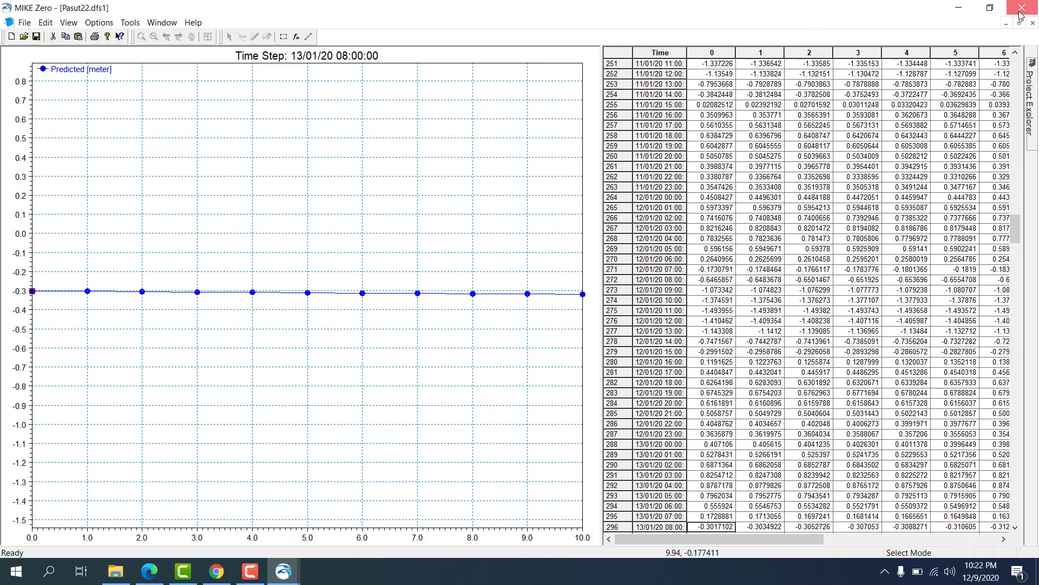
pyautogui.click(1032, 23)
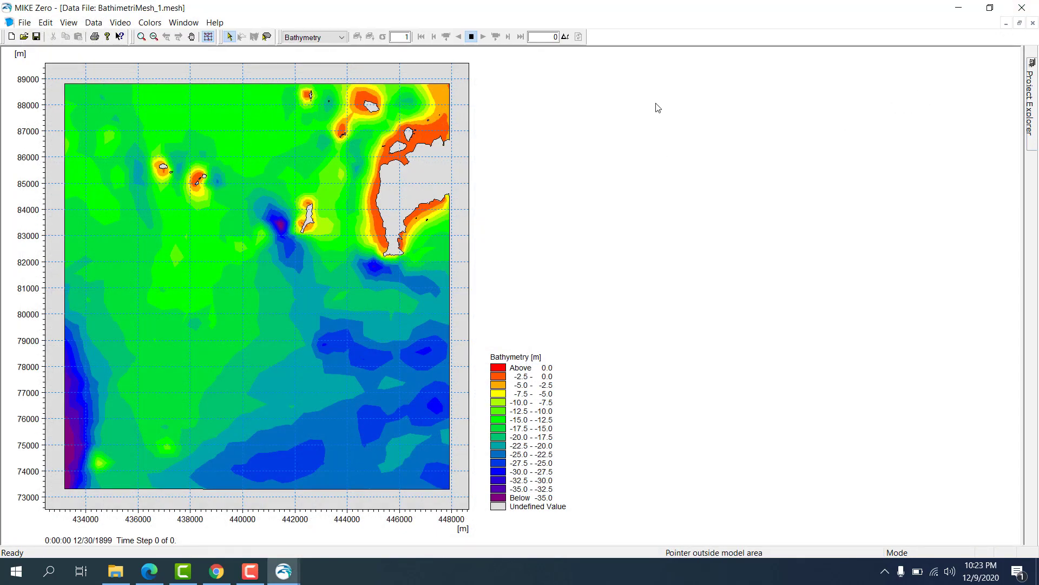
pyautogui.click(1033, 23)
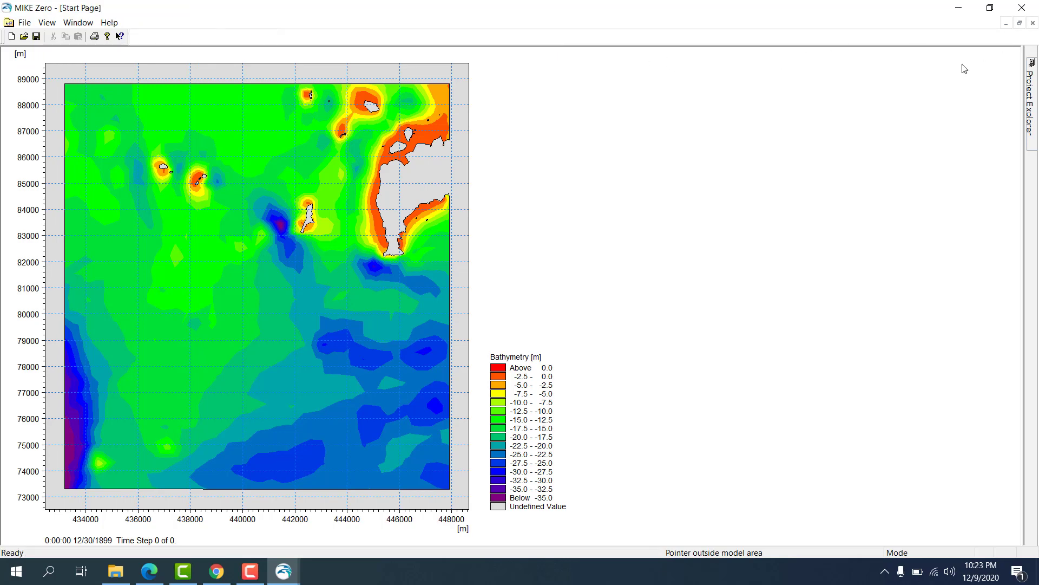
# Open DataAnginMIKE.dfs0 from the DATA PRAKTIKUM folder in File Explorer, maximise it to inspect the station wind data, and close it.
pyautogui.click(115, 571)
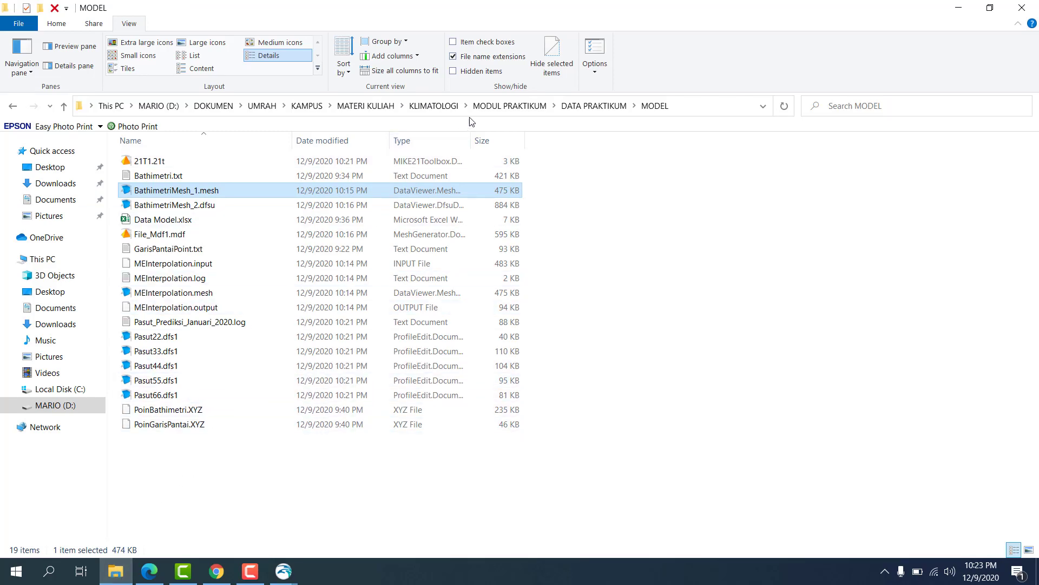
pyautogui.click(574, 107)
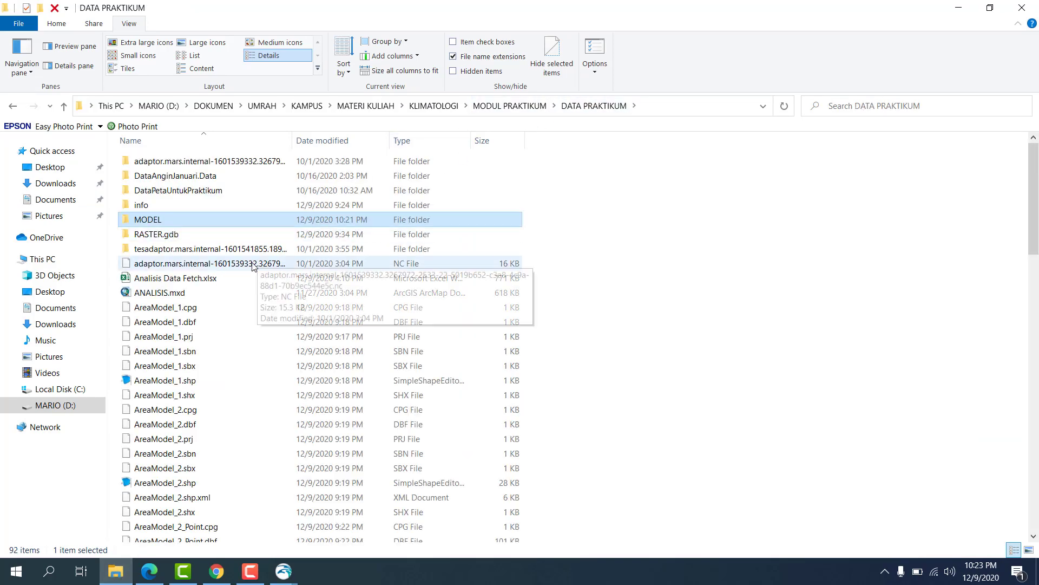
pyautogui.scroll(-8, 251, 272)
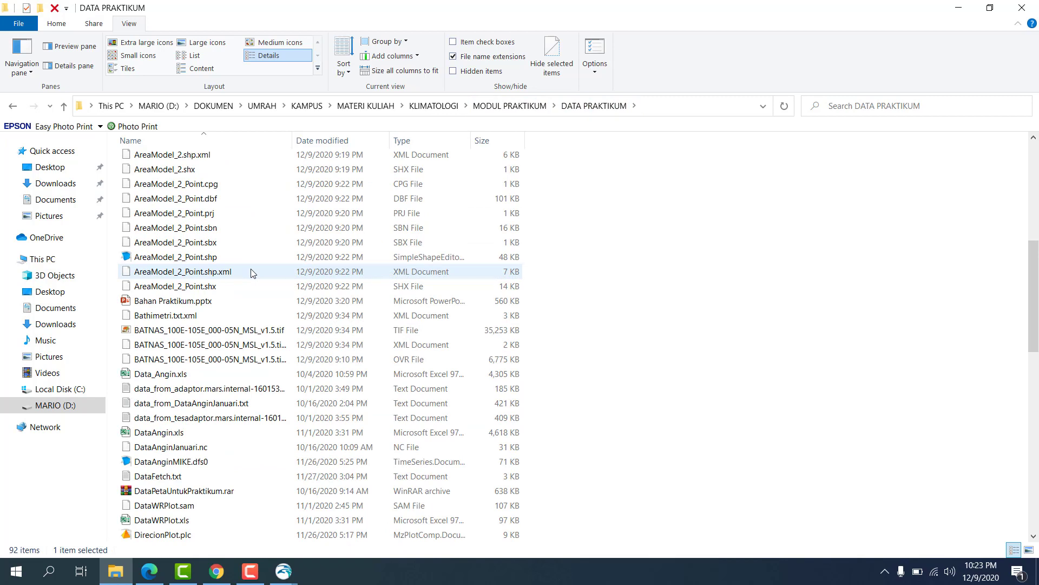
pyautogui.click(211, 466)
pyautogui.doubleClick(211, 467)
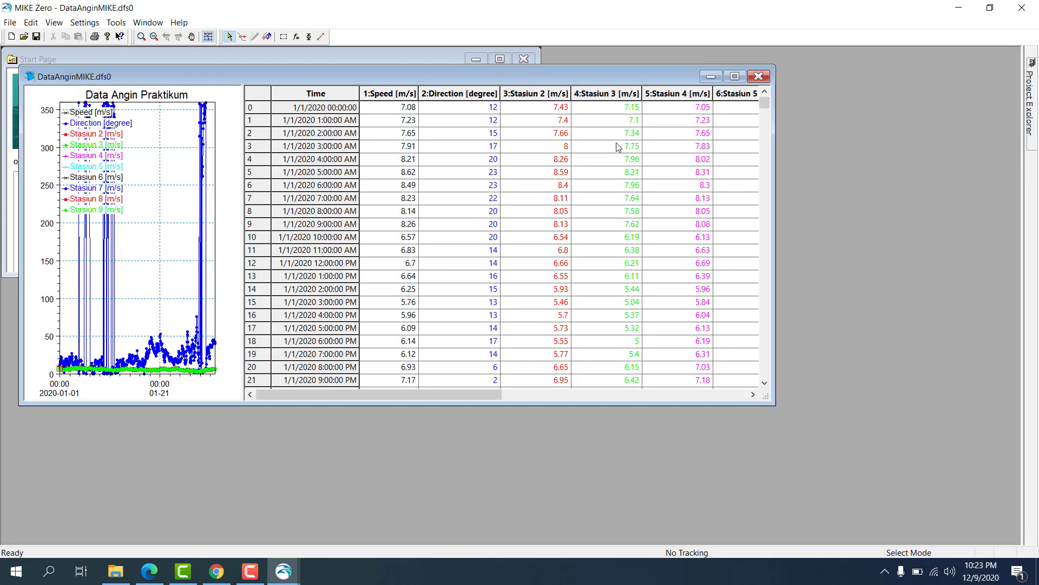
pyautogui.click(734, 77)
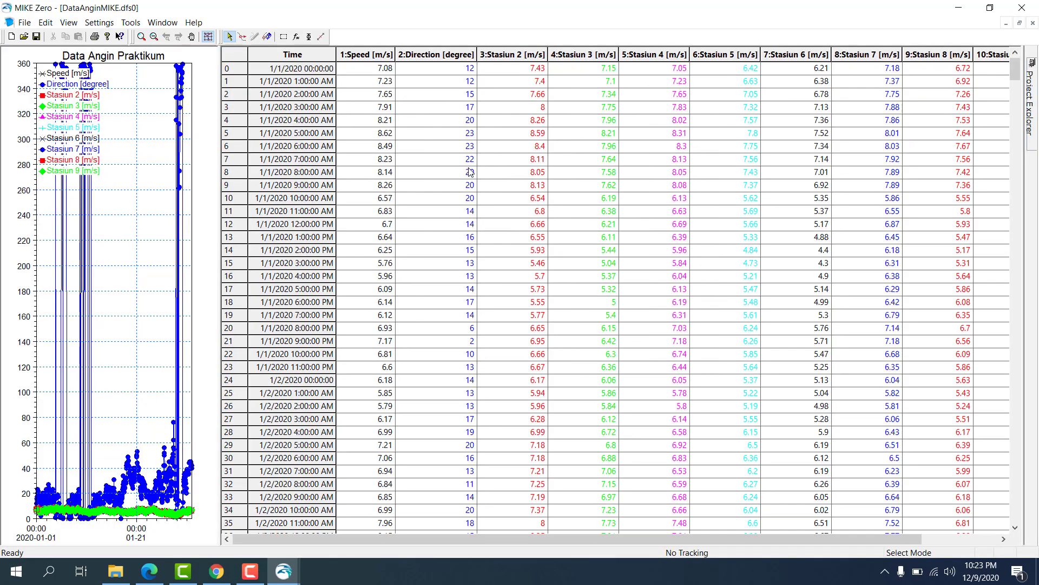
pyautogui.click(1022, 7)
# Look through the DATA PRAKTIKUM file list for wind data usable as model input.
pyautogui.scroll(-8, 200, 374)
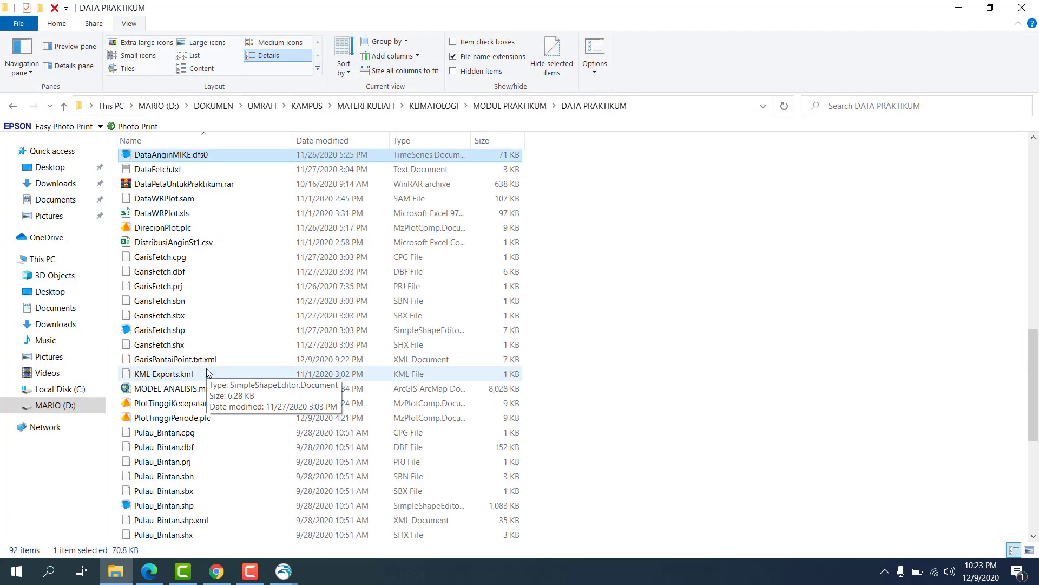
pyautogui.scroll(-3, 207, 372)
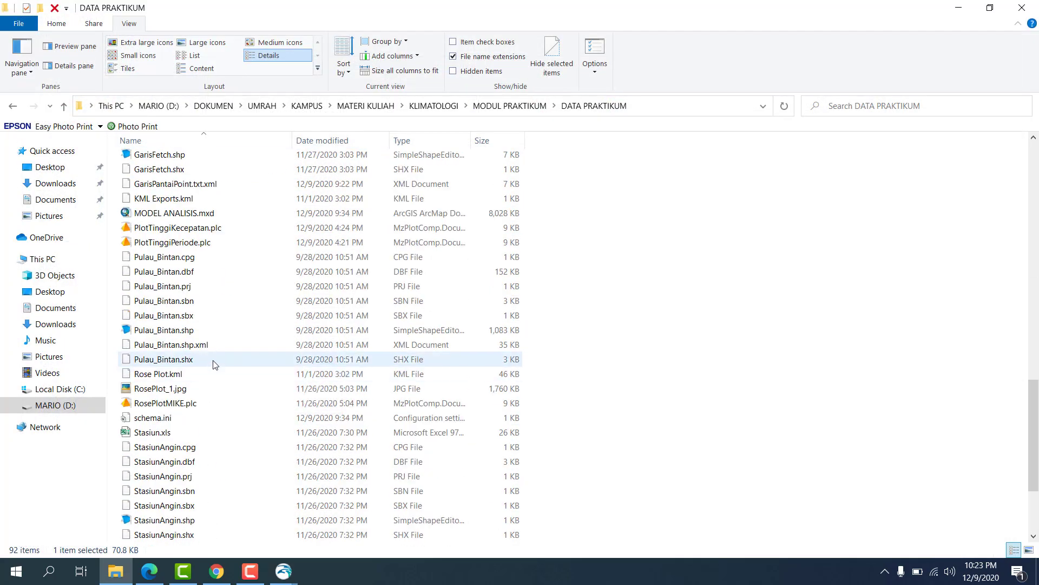
pyautogui.scroll(-2, 211, 374)
pyautogui.click(171, 433)
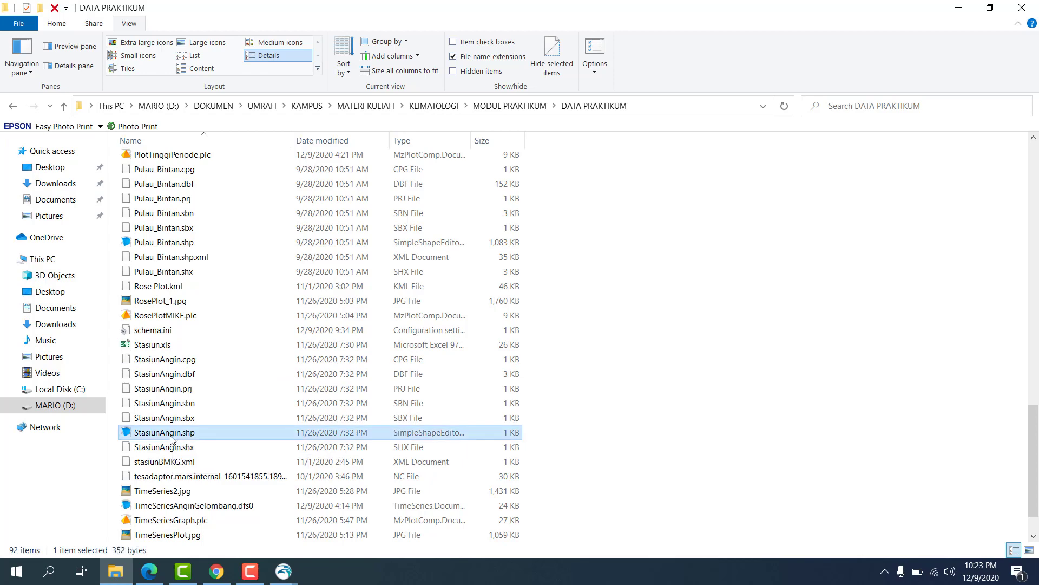
pyautogui.scroll(-1, 374, 346)
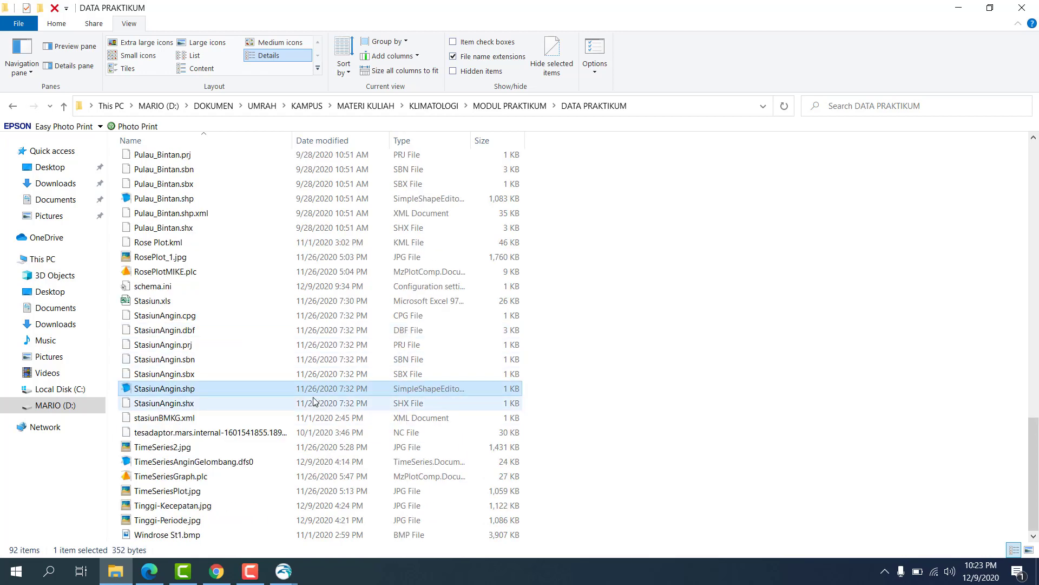
pyautogui.scroll(17, 355, 371)
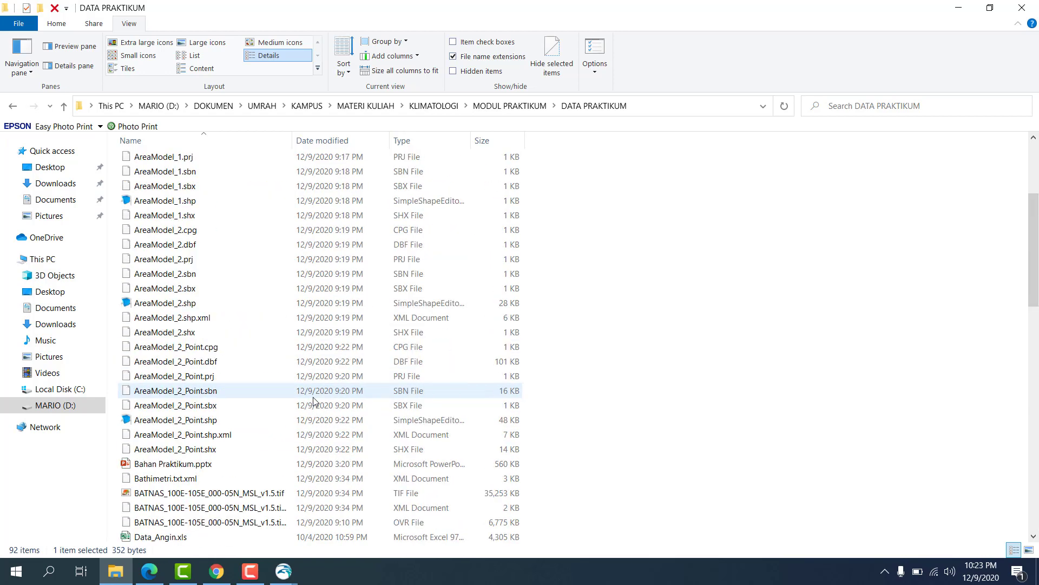
pyautogui.scroll(4, 314, 401)
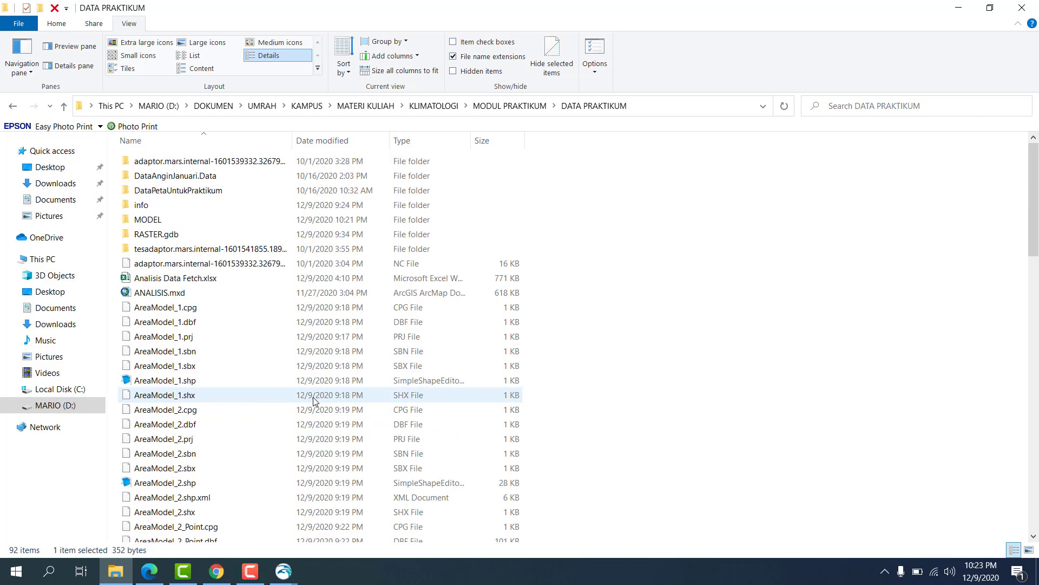
# Switch to MIKE Zero and create a new time series from the Wind template, titled Angin Model.
pyautogui.click(286, 571)
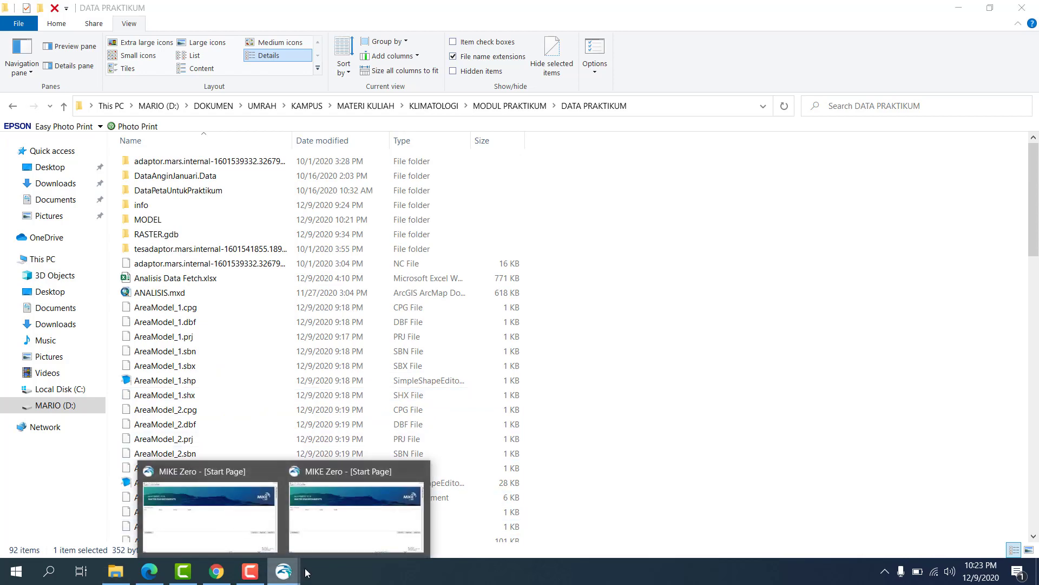
pyautogui.click(417, 471)
pyautogui.click(310, 468)
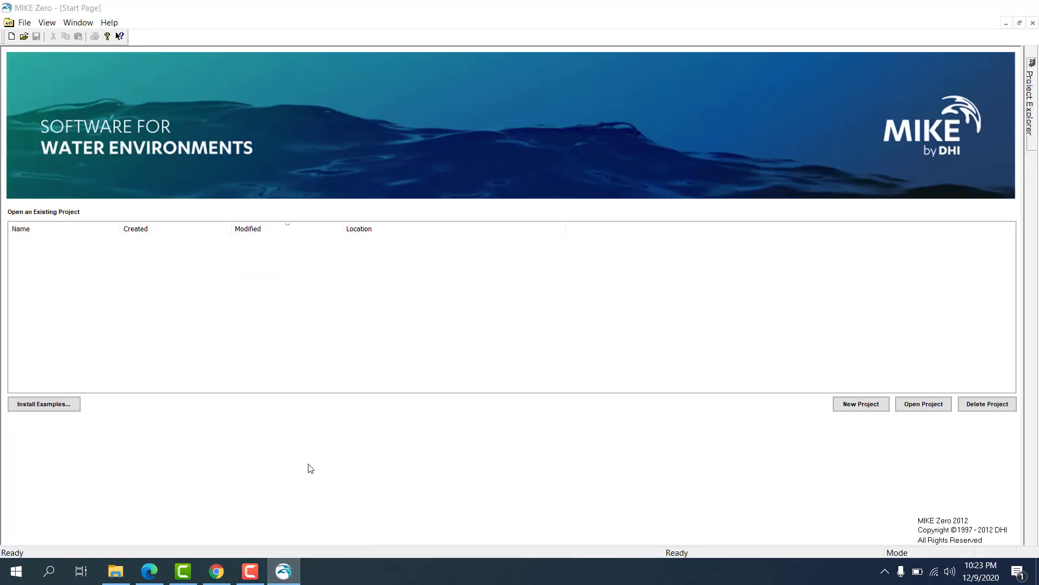
pyautogui.click(11, 36)
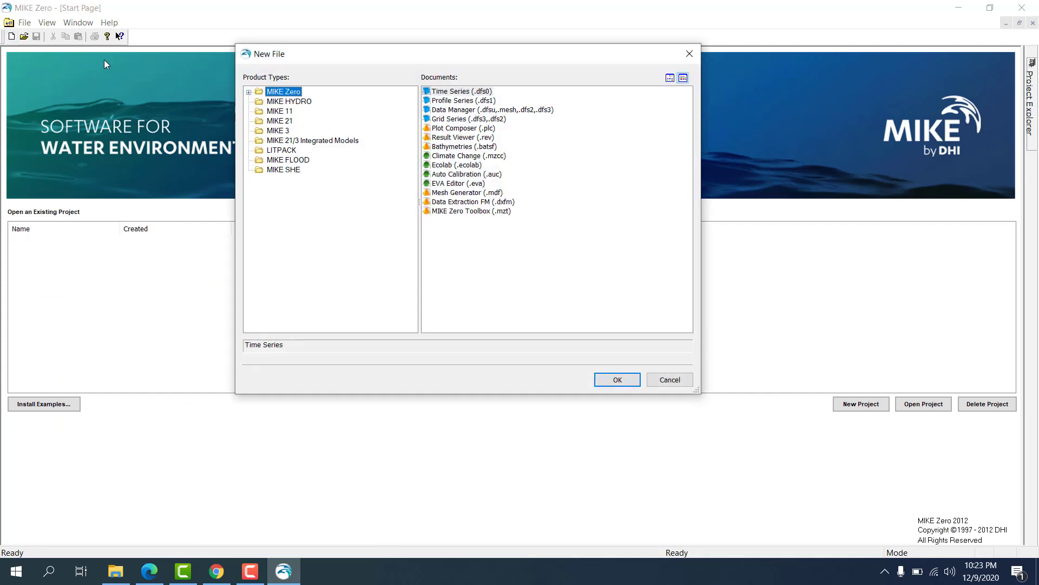
pyautogui.doubleClick(448, 92)
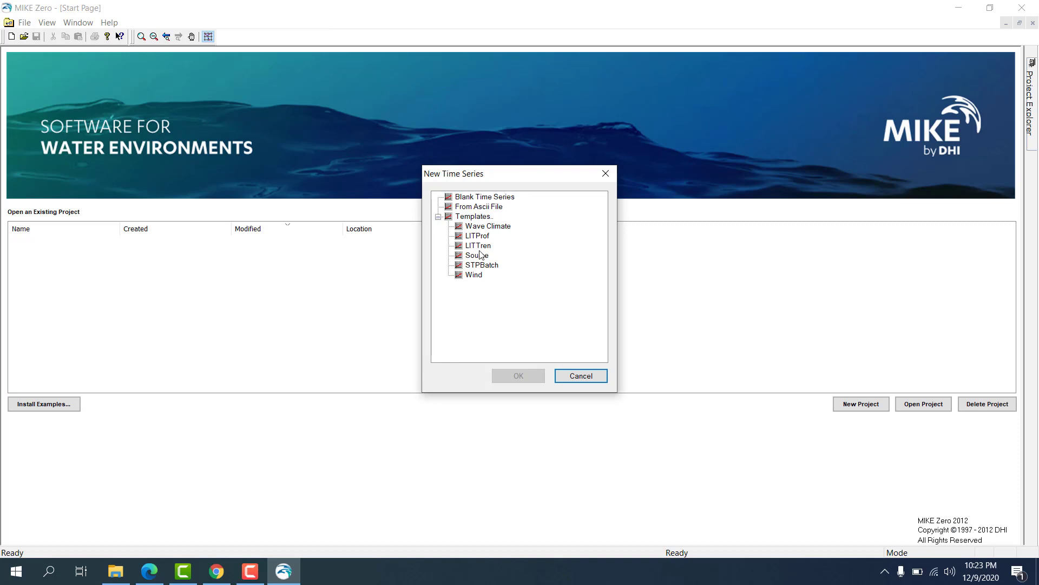
pyautogui.doubleClick(474, 275)
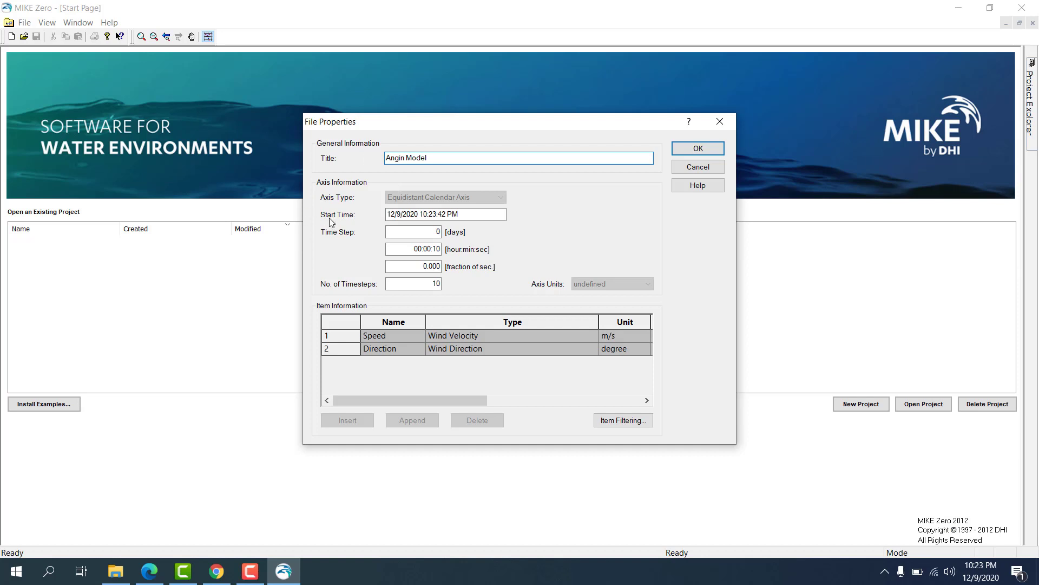
# Set the start time of the Angin Model series to 1/1/2020 12:00:00 AM.
pyautogui.click(388, 215)
pyautogui.write('1')
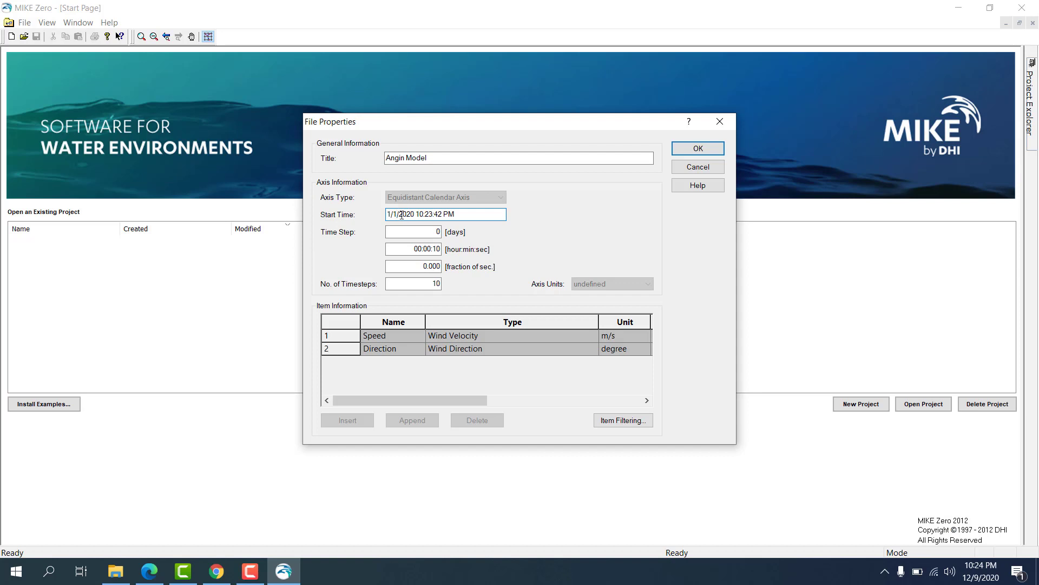
pyautogui.click(419, 214)
pyautogui.write('12')
pyautogui.click(430, 213)
pyautogui.write('00:00')
# Set a 01:00:00 time step with enough timesteps to reach 1/31/2020 11:00 PM, create the series and check its last rows.
pyautogui.click(421, 248)
pyautogui.write('1:')
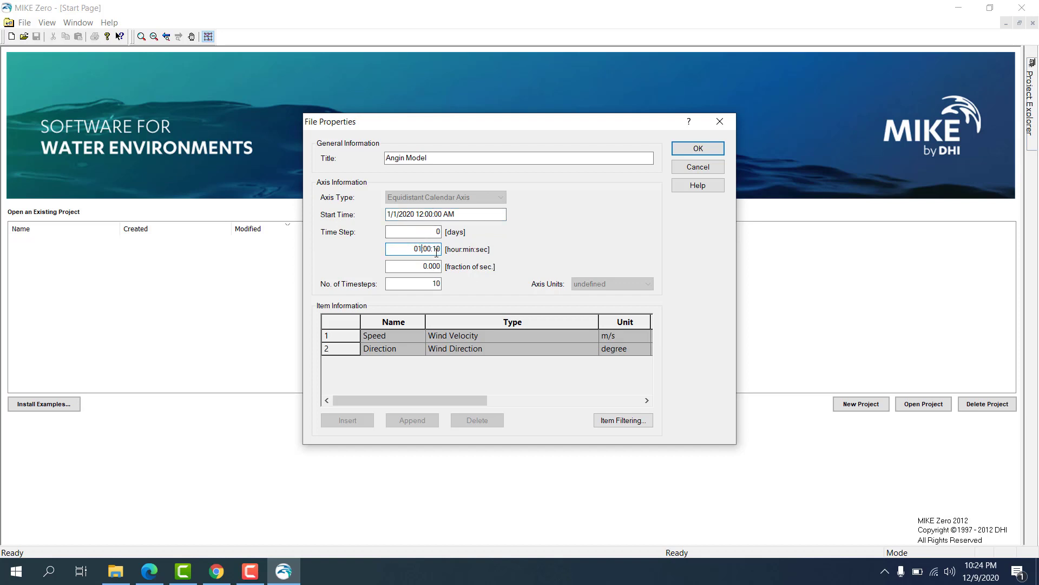
pyautogui.write('0')
pyautogui.press('Tab')
pyautogui.press('Tab')
pyautogui.click(706, 148)
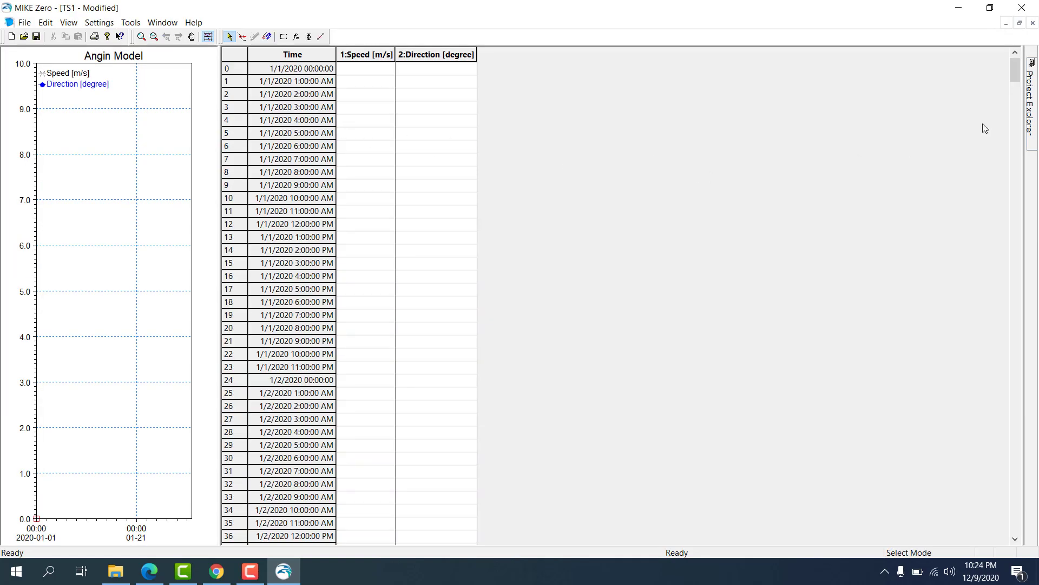
pyautogui.click(1016, 78)
pyautogui.moveTo(1016, 79); pyautogui.dragTo(1036, 533)
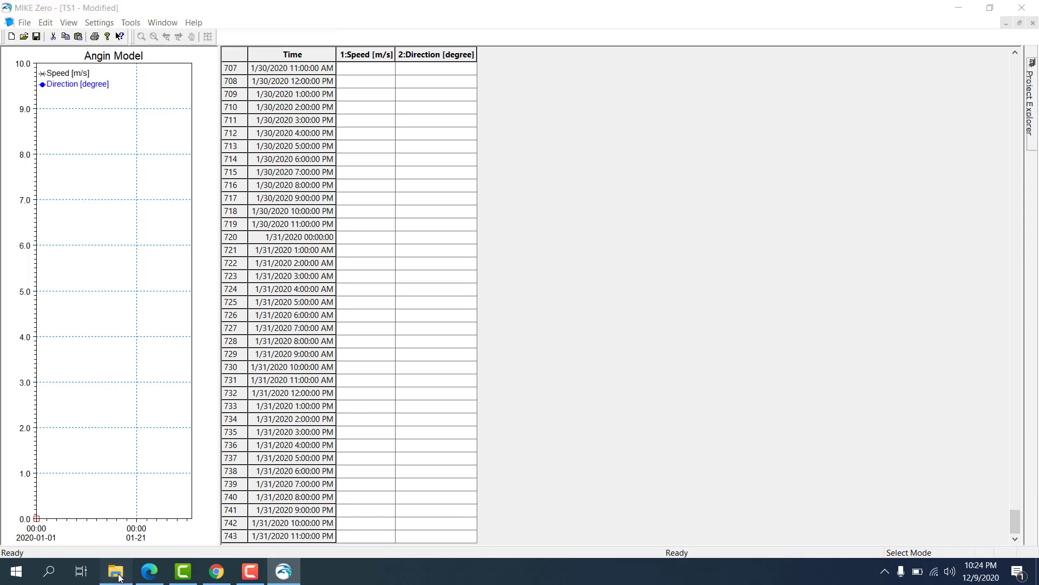
# Open DataAngin.xls from the DATA PRAKTIKUM folder in Excel and examine the wind speed and direction columns on Sheet3, Sheet2 and Sheet1.
pyautogui.click(117, 573)
pyautogui.scroll(-6, 332, 247)
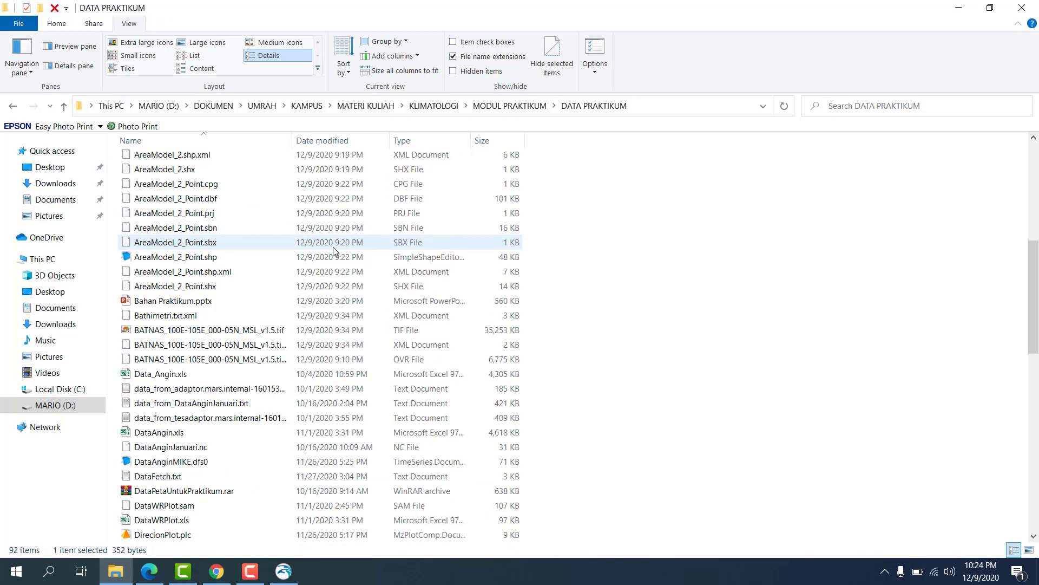
pyautogui.doubleClick(158, 432)
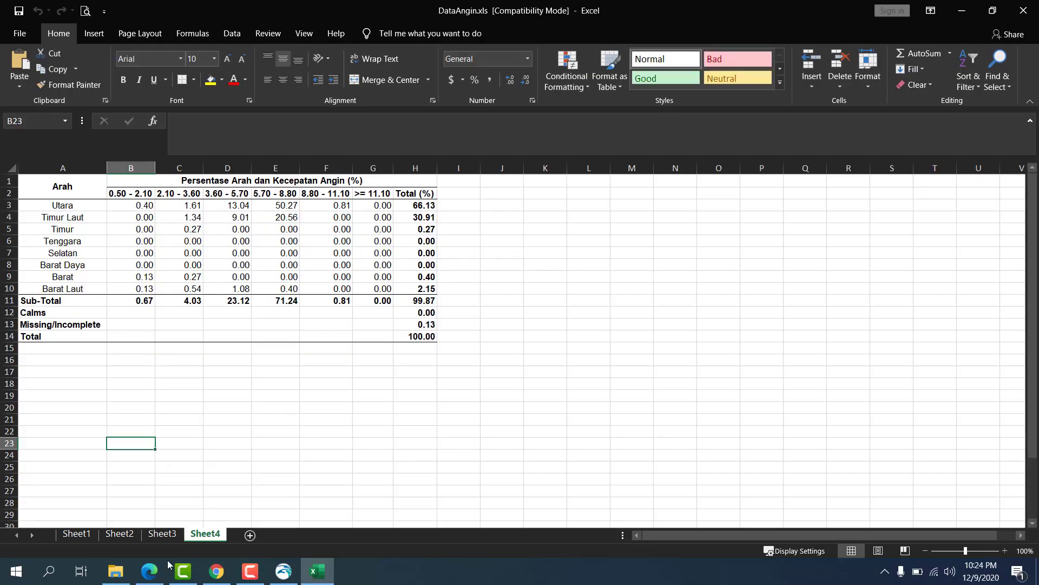
pyautogui.click(163, 535)
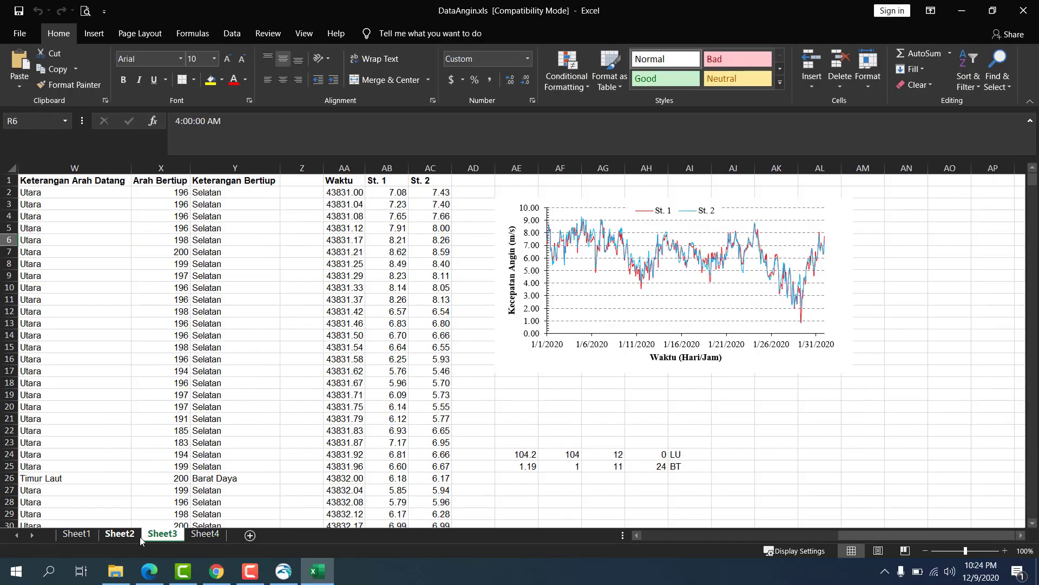
pyautogui.click(131, 535)
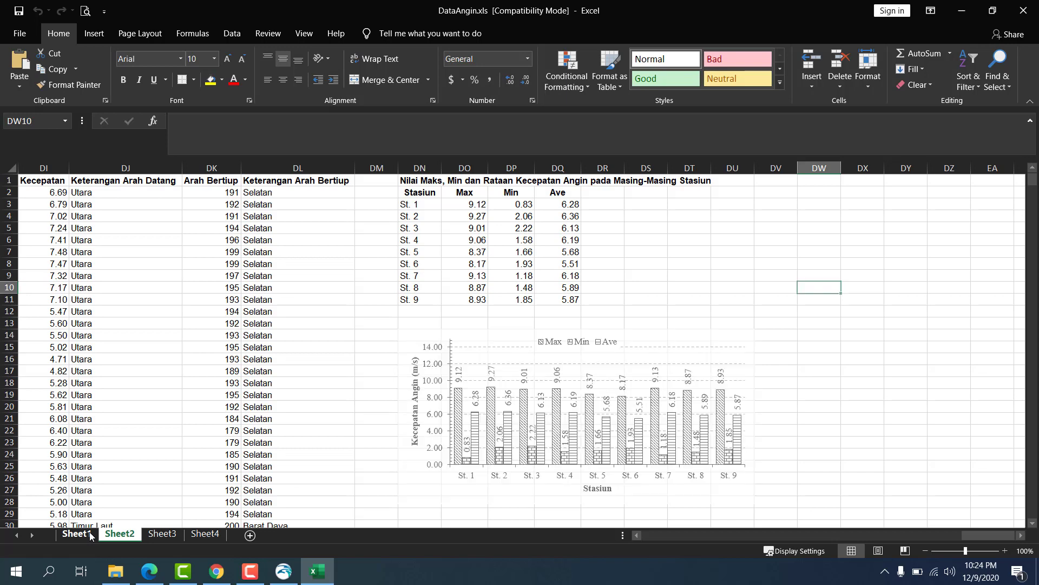
pyautogui.click(76, 534)
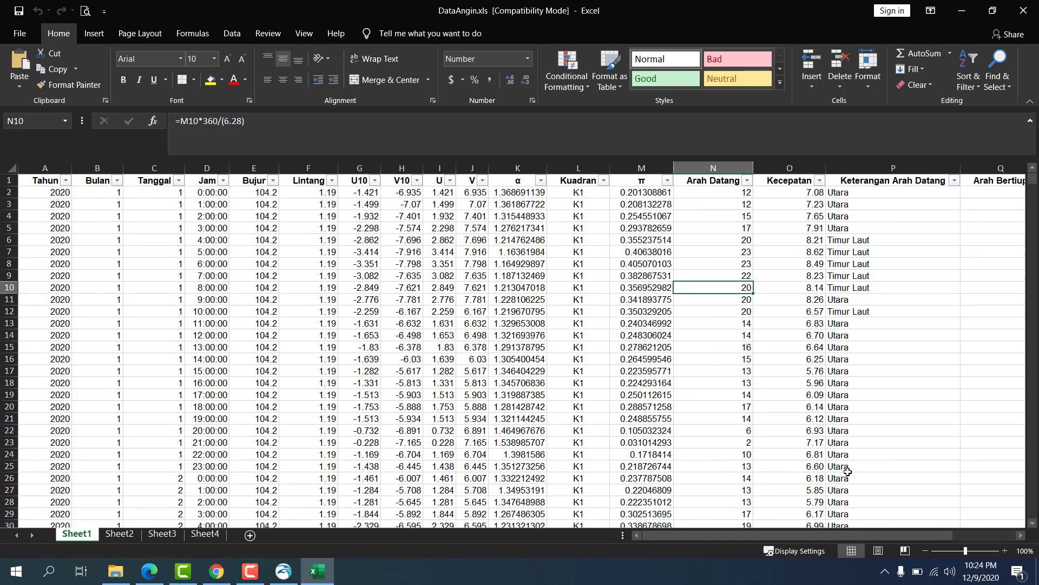
pyautogui.hscroll(3, 822, 537)
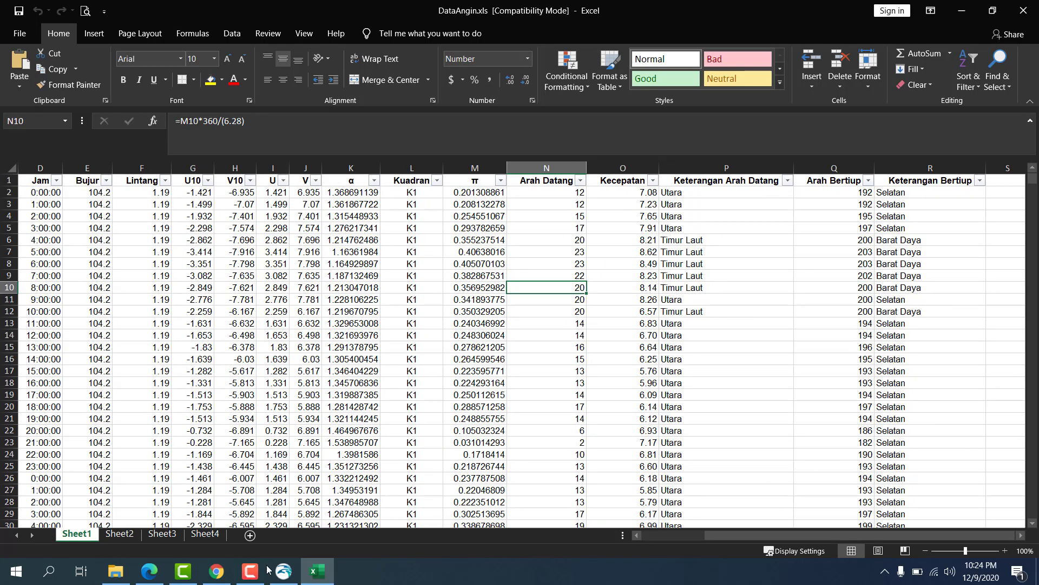
# Return to the DATA PRAKTIKUM folder in File Explorer and open Analisis Data Fetch.xlsx.
pyautogui.click(116, 571)
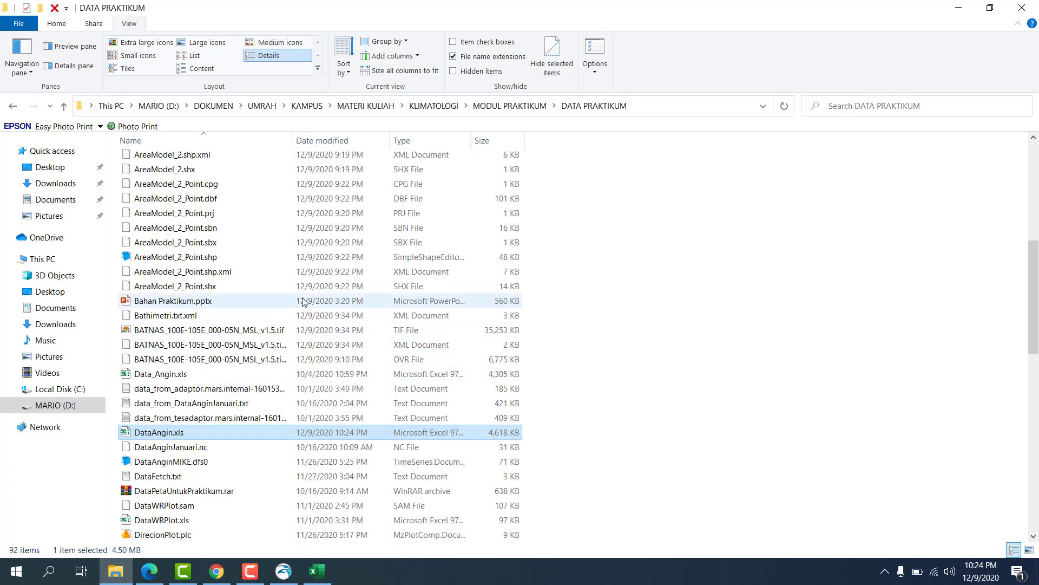
pyautogui.scroll(-12, 303, 301)
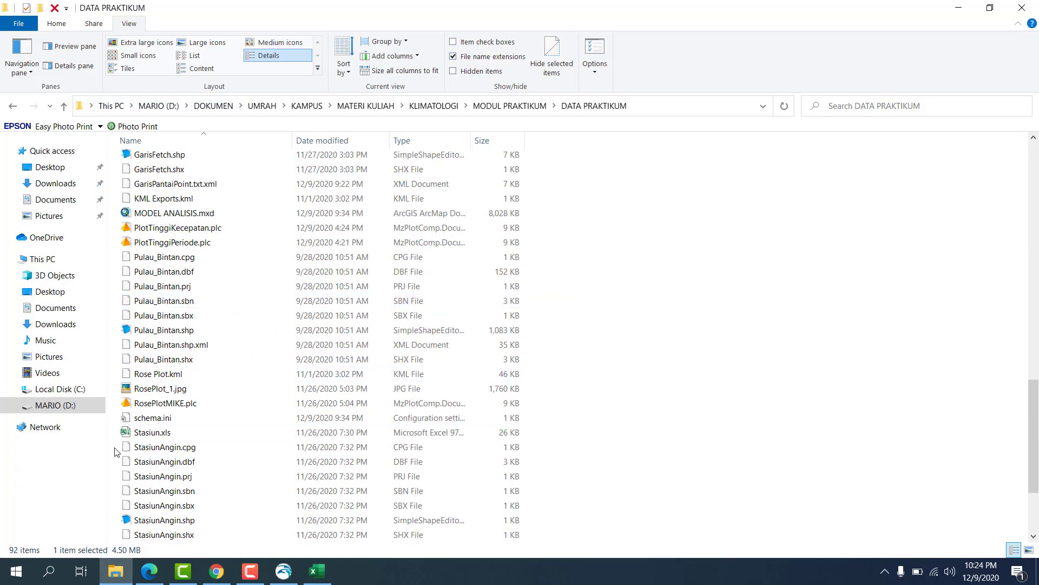
pyautogui.scroll(12, 190, 368)
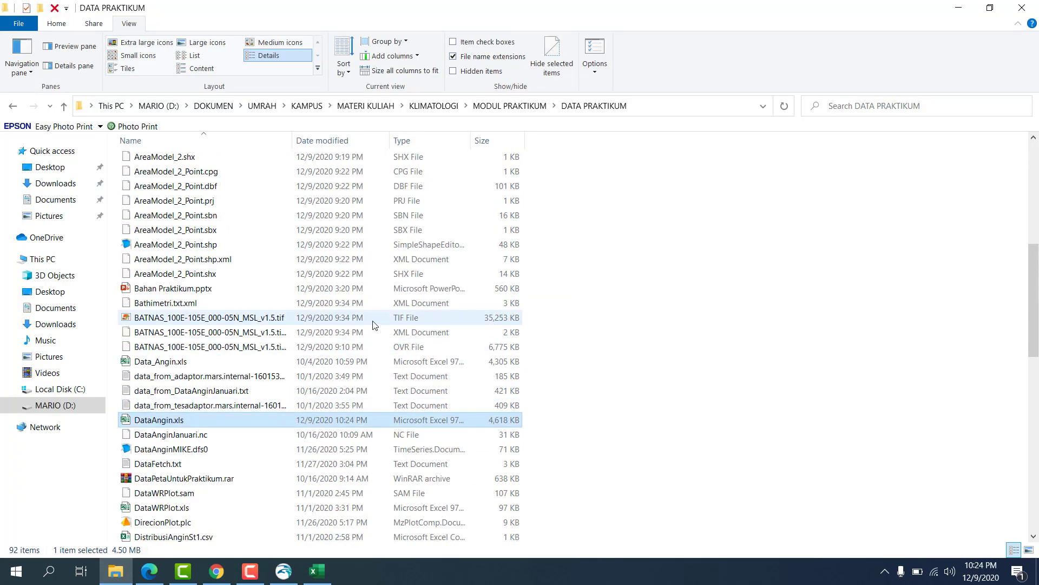
pyautogui.scroll(7, 558, 297)
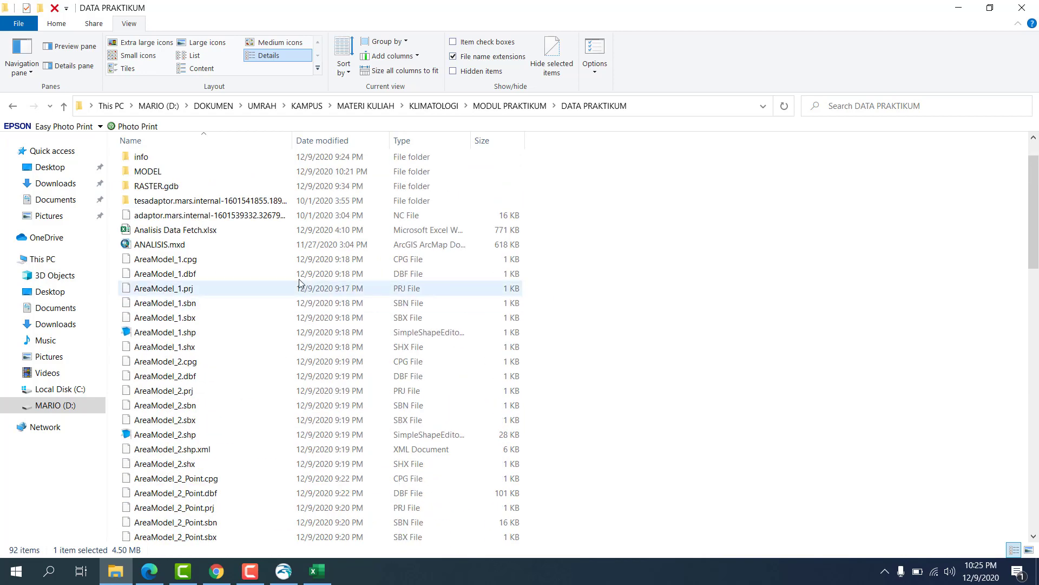
pyautogui.click(222, 231)
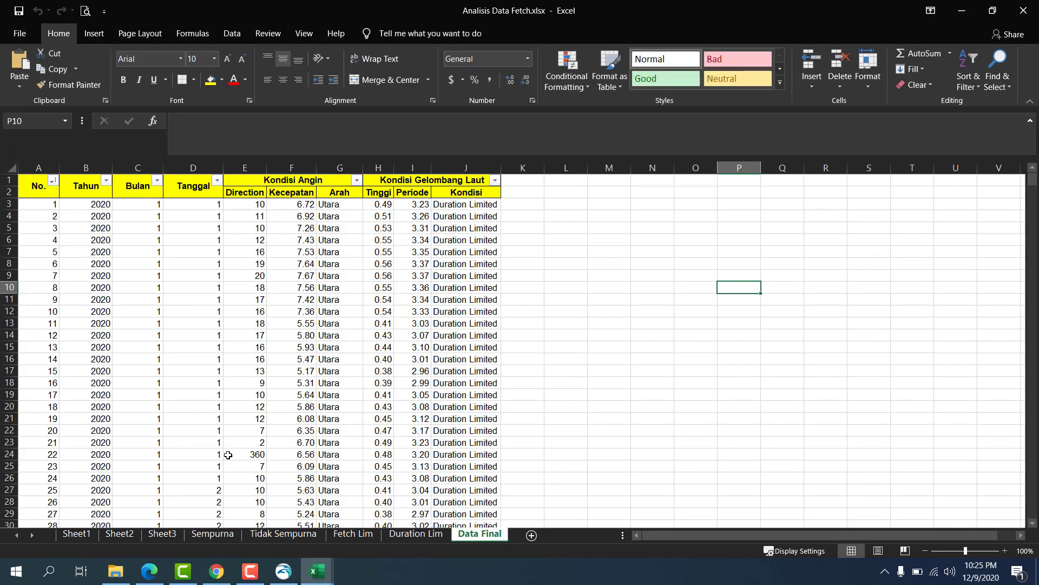
# Copy the wind direction θ (°) values from row 4 to the last row on Sheet2 of Analisis Data Fetch.xlsx.
pyautogui.click(158, 537)
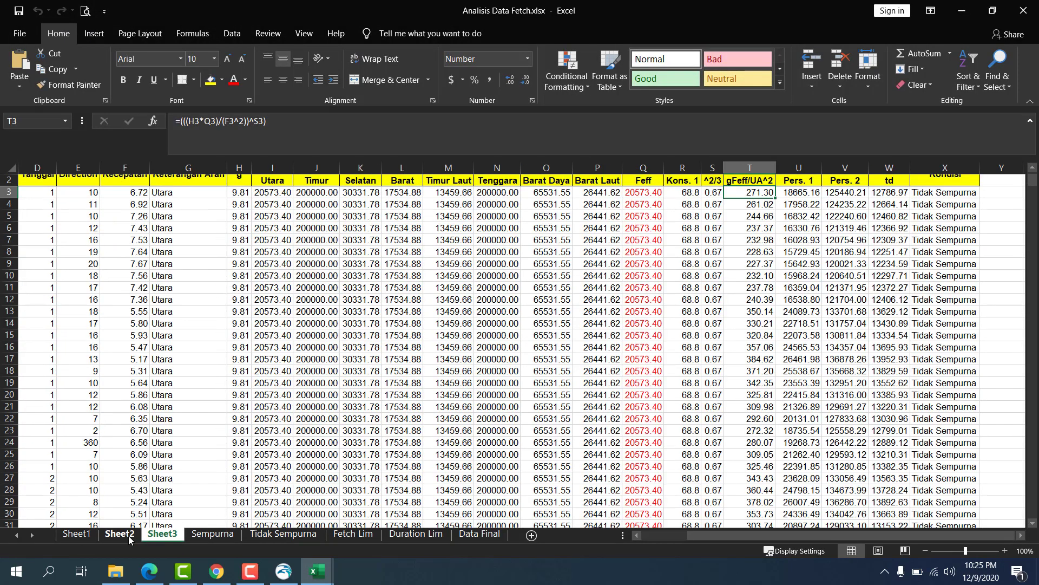
pyautogui.click(127, 535)
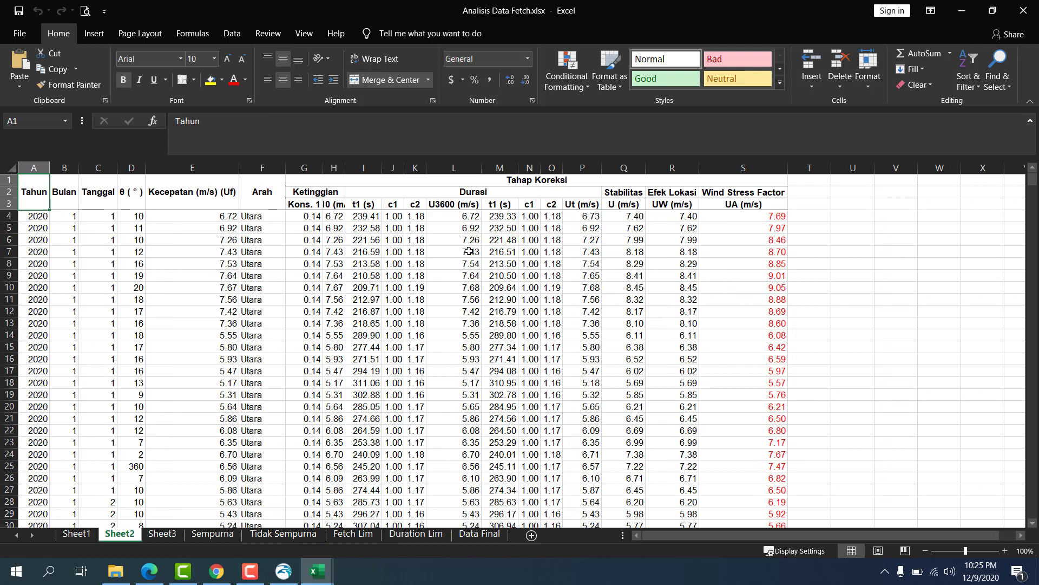
pyautogui.click(260, 218)
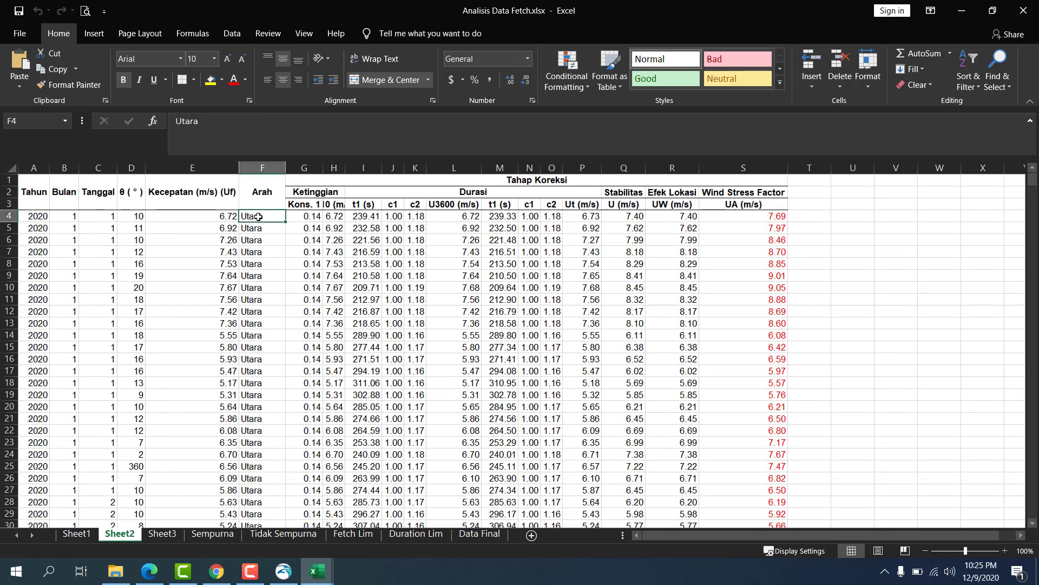
pyautogui.press('Left')
pyautogui.press('Left')
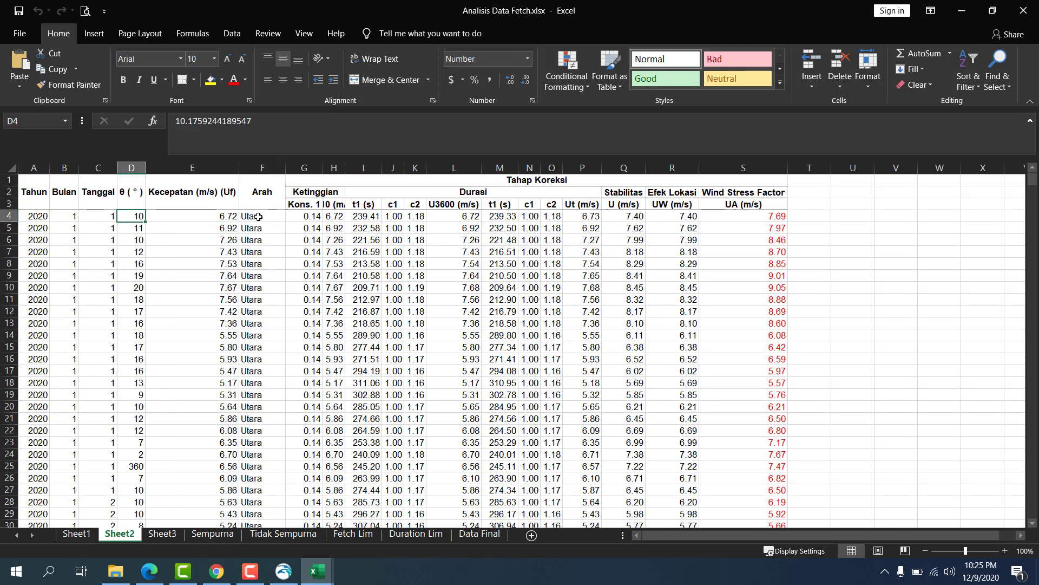
pyautogui.hotkey('ctrl', 'shift', 'Down')
pyautogui.hotkey('ctrl', 'c')
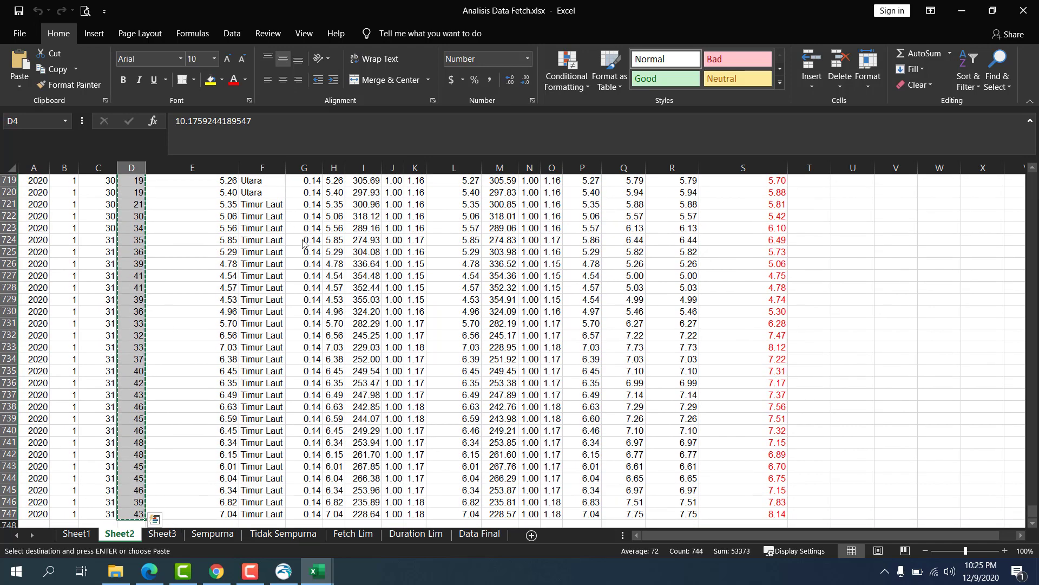
# Switch to MIKE Zero and paste the copied values into the Direction [degree] column of the Angin Model series.
pyautogui.hotkey('alt', 'Tab')
pyautogui.hotkey('alt', 'Tab')
pyautogui.hotkey('alt', 'Tab')
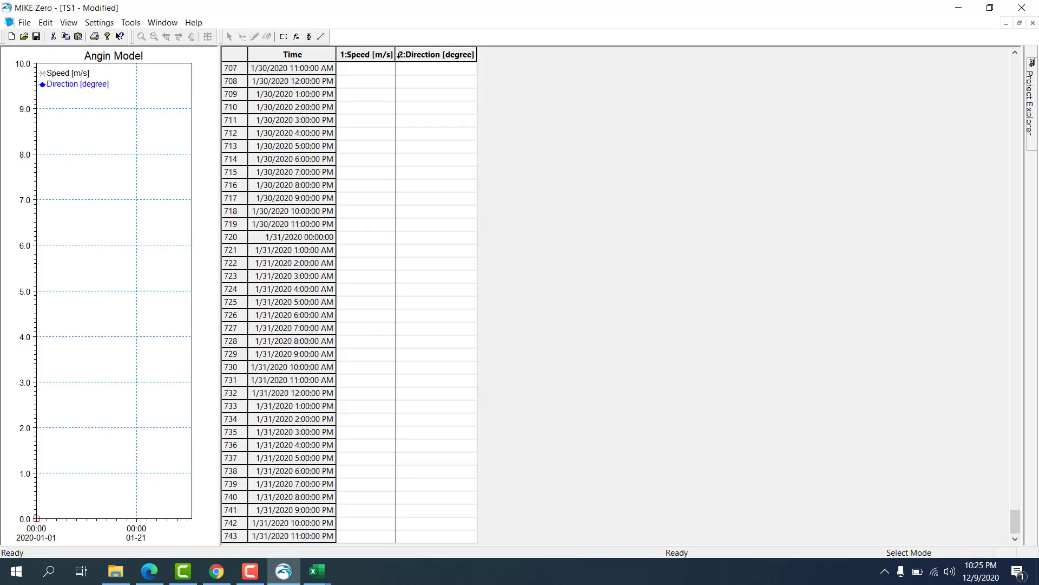
pyautogui.click(399, 54)
pyautogui.hotkey('ctrl', 'v')
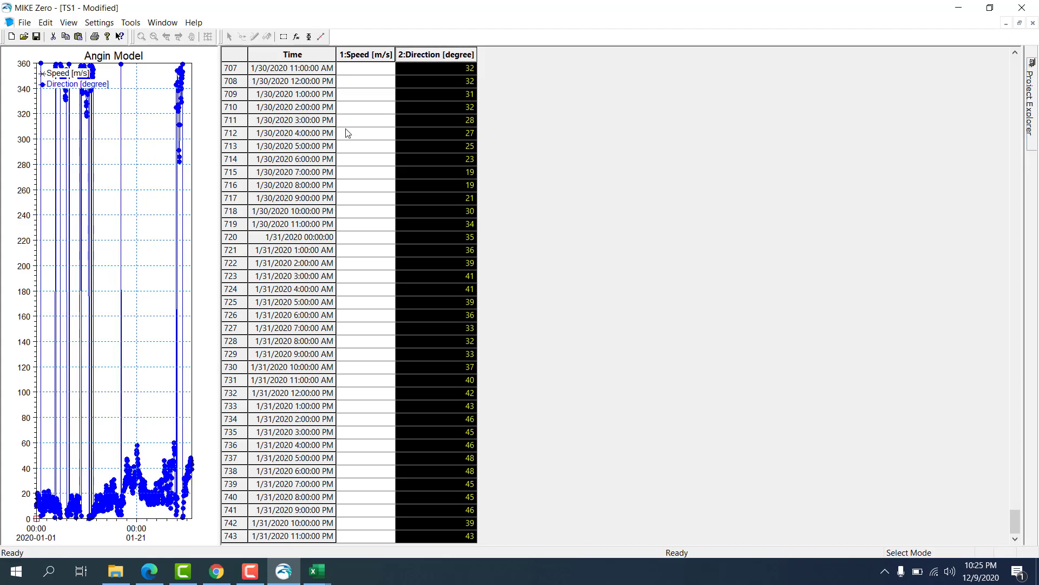
# Return to Excel and copy the Wind Stress Factor UA (m/s) values from row 4 to the last row on Sheet2.
pyautogui.hotkey('alt', 'Tab')
pyautogui.click(741, 240)
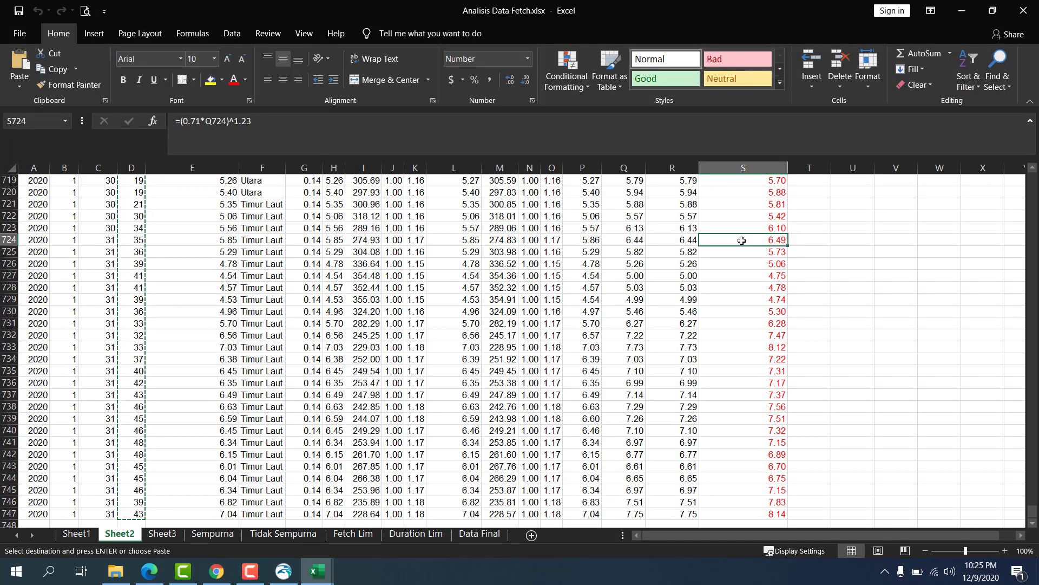
pyautogui.hotkey('ctrl', 'Up')
pyautogui.press('Down')
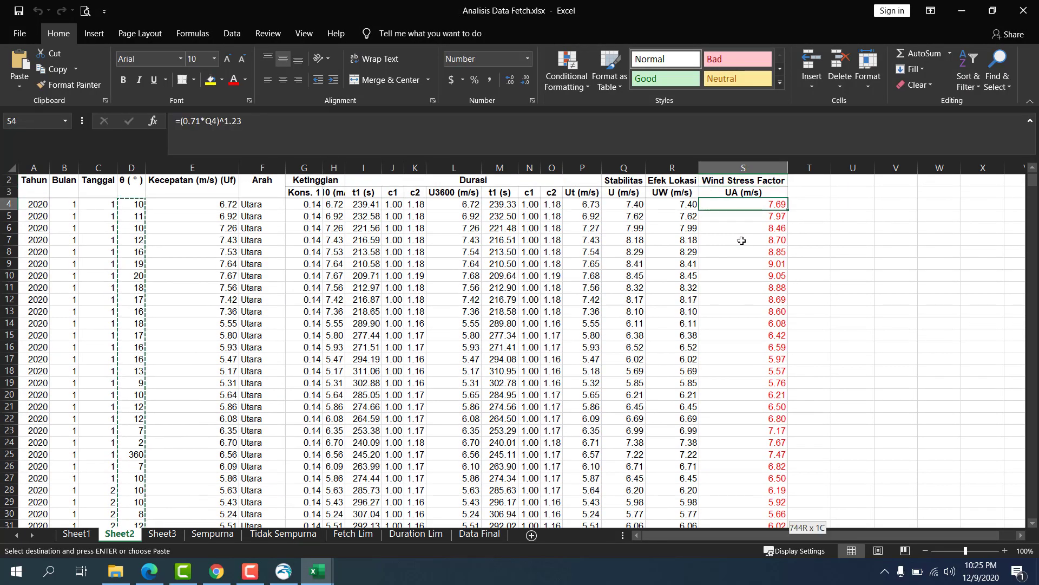
pyautogui.hotkey('ctrl', 'shift', 'Down')
pyautogui.hotkey('ctrl', 'c')
# Switch back to MIKE Zero and paste the UA values into the Speed [m/s] column of the Angin Model series.
pyautogui.hotkey('alt', 'Tab')
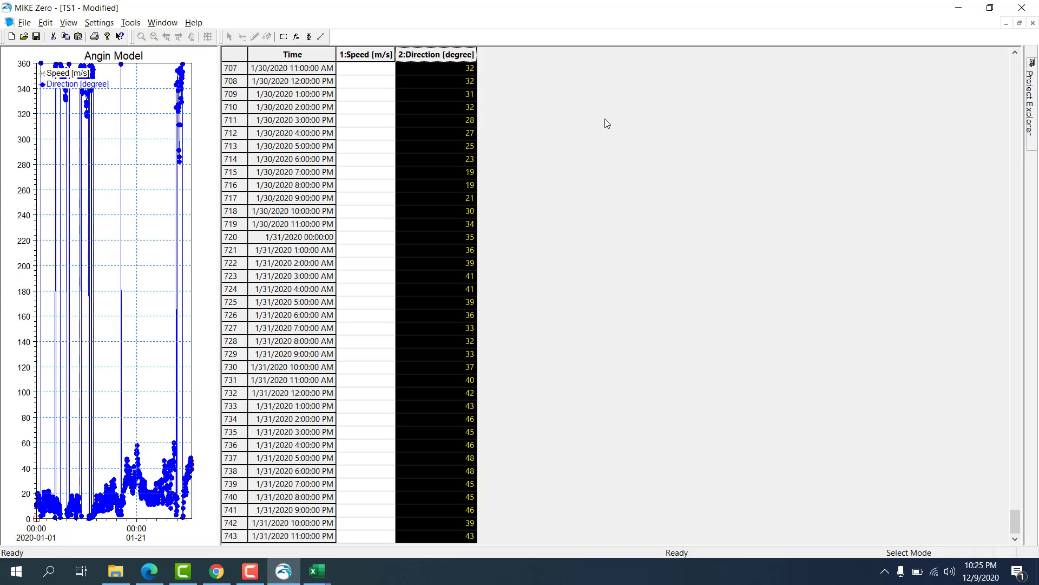
pyautogui.click(372, 54)
pyautogui.hotkey('ctrl', 'v')
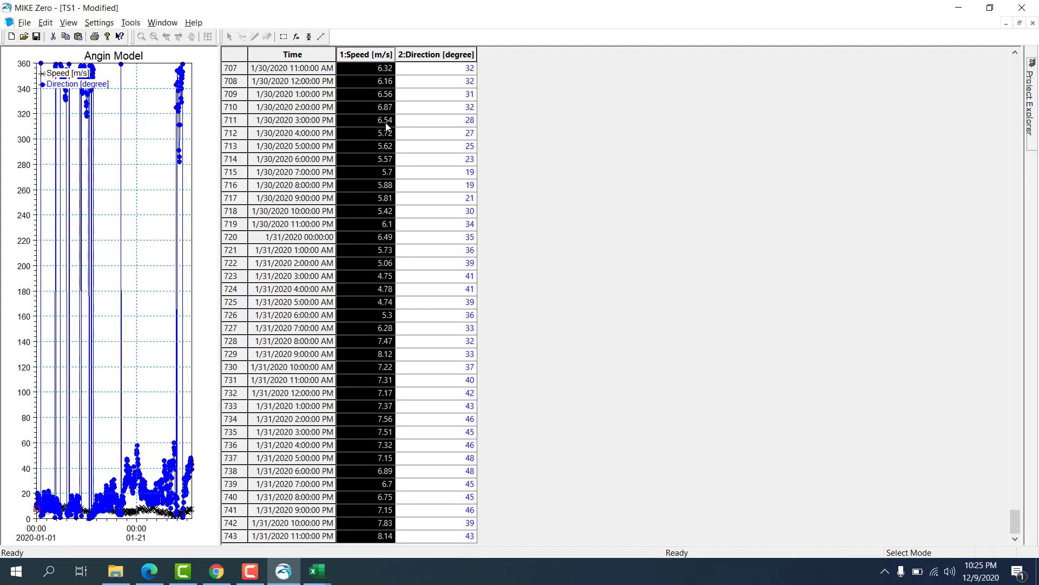
# Save the time series as AnginModel in the MODEL folder and close it.
pyautogui.hotkey('ctrl', 's')
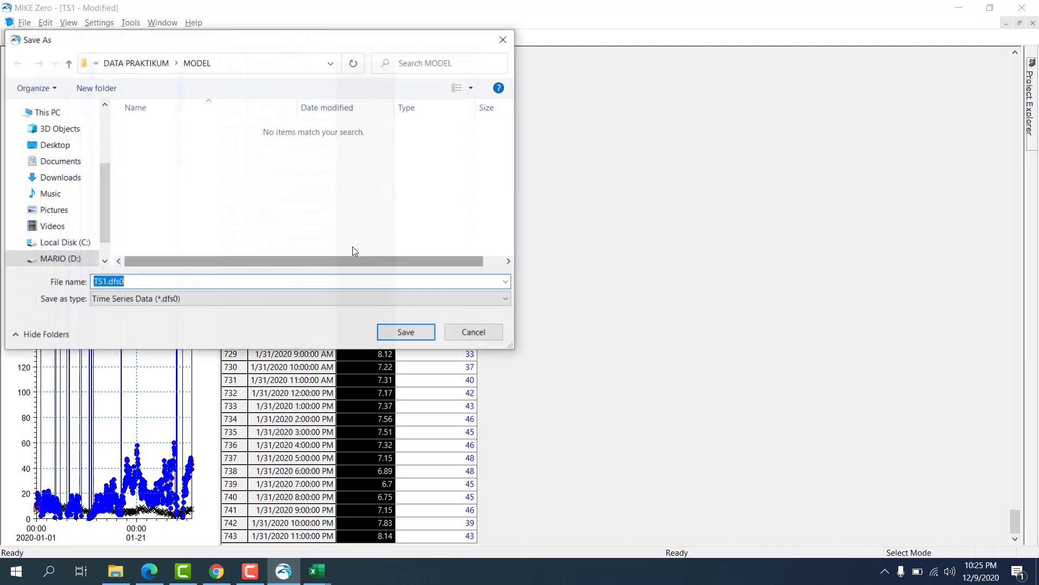
pyautogui.write('AnginModel')
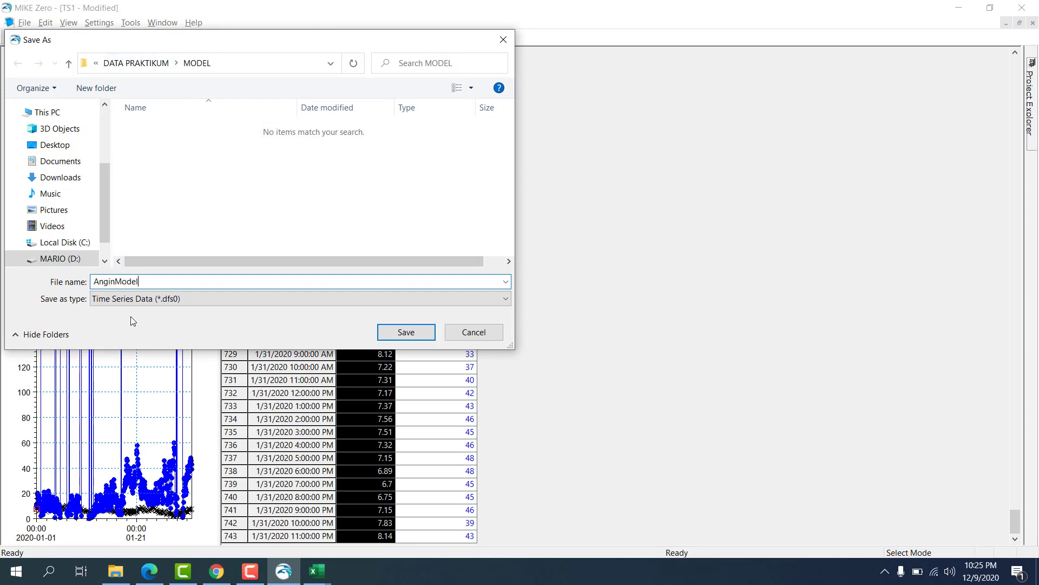
pyautogui.press('Return')
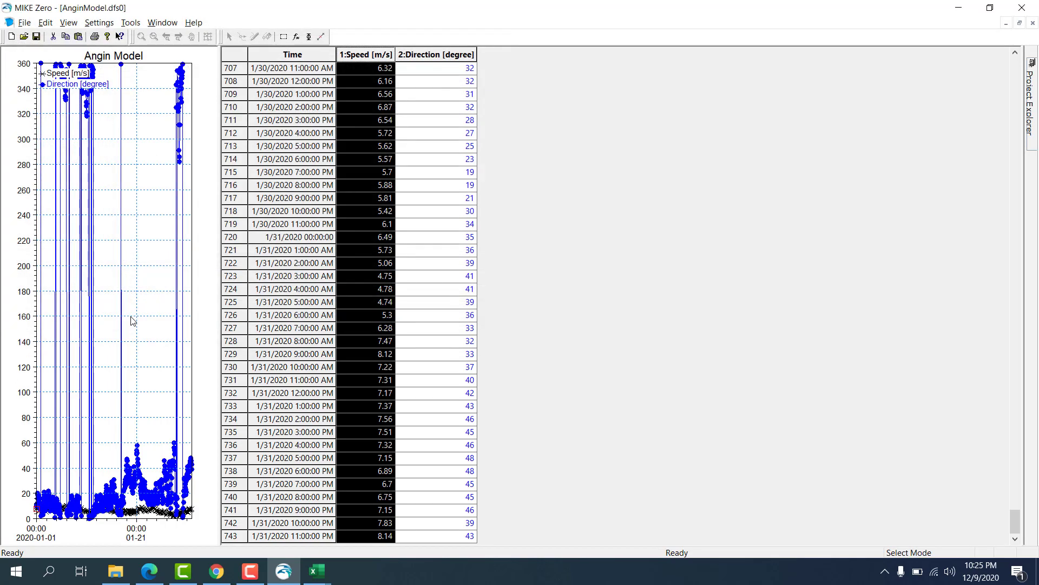
pyautogui.click(1033, 22)
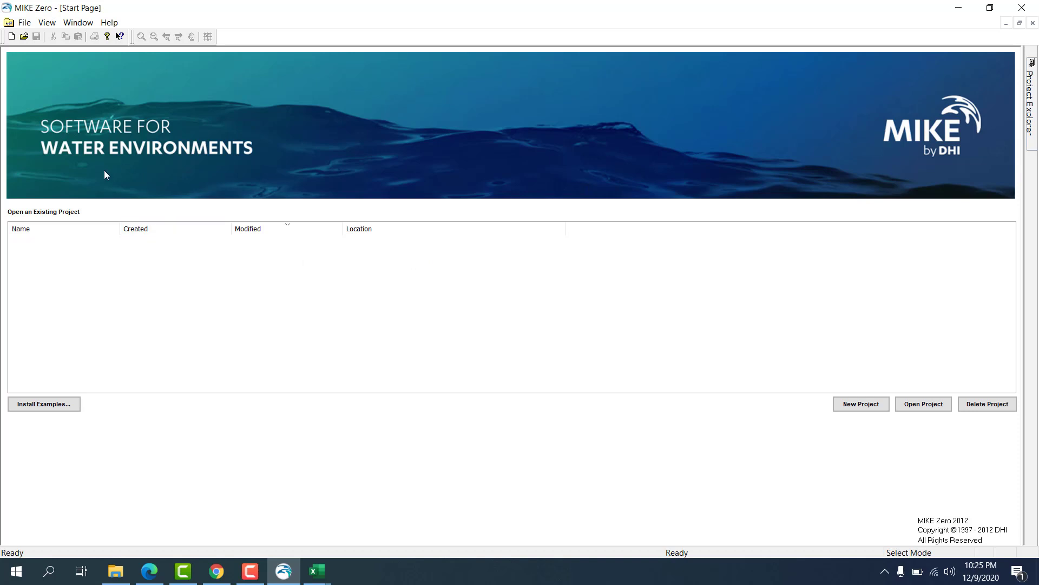
# Start a new file and compare the document types offered for MIKE 21 and MIKE 3.
pyautogui.click(11, 36)
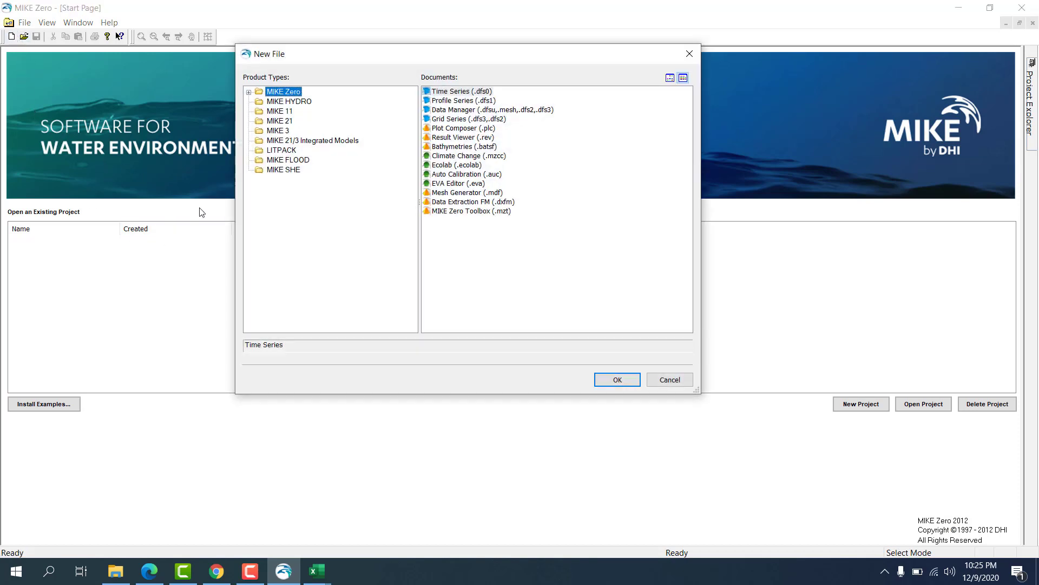
pyautogui.click(290, 121)
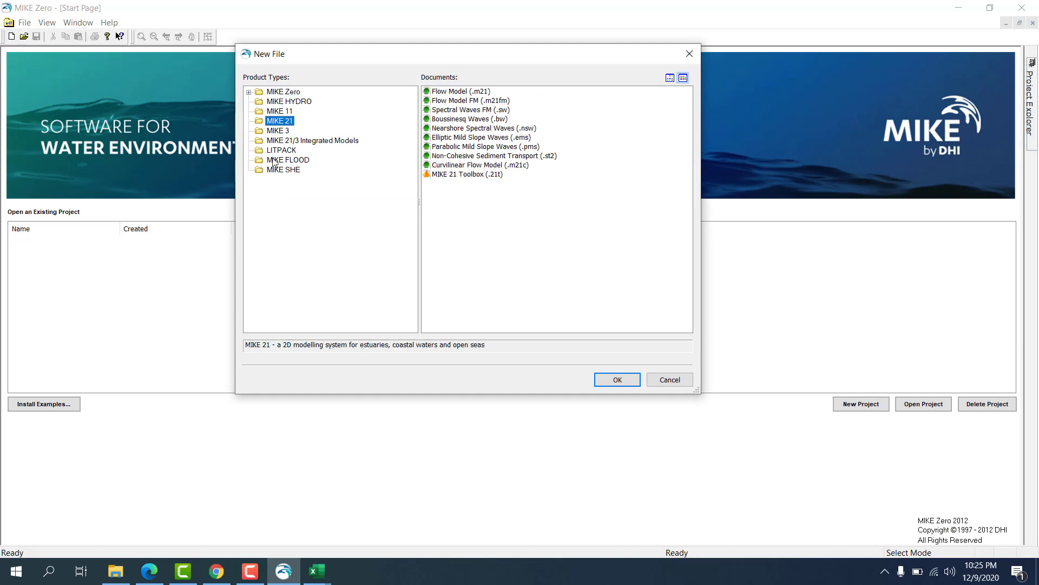
pyautogui.click(474, 102)
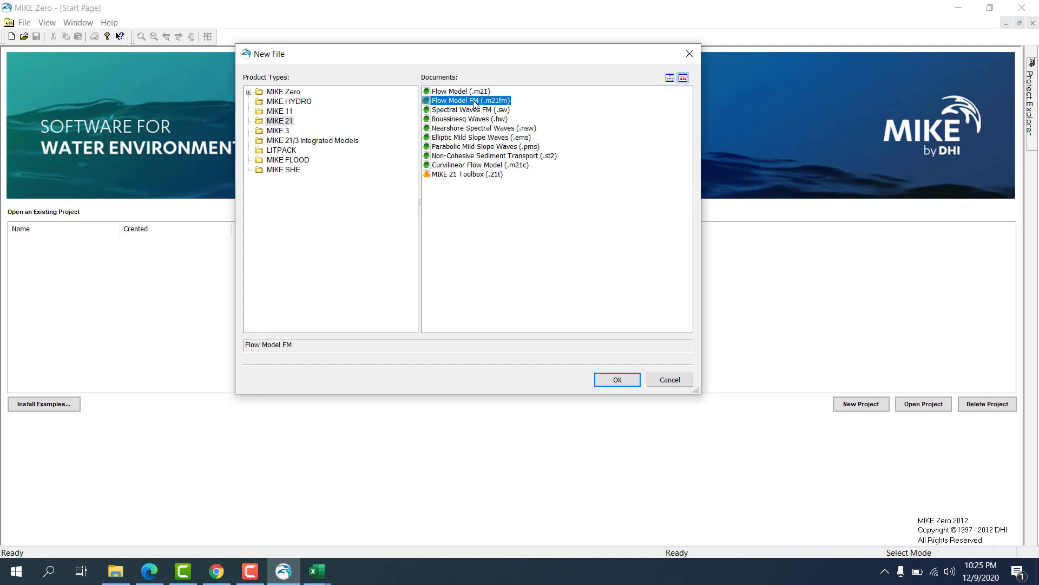
pyautogui.click(284, 131)
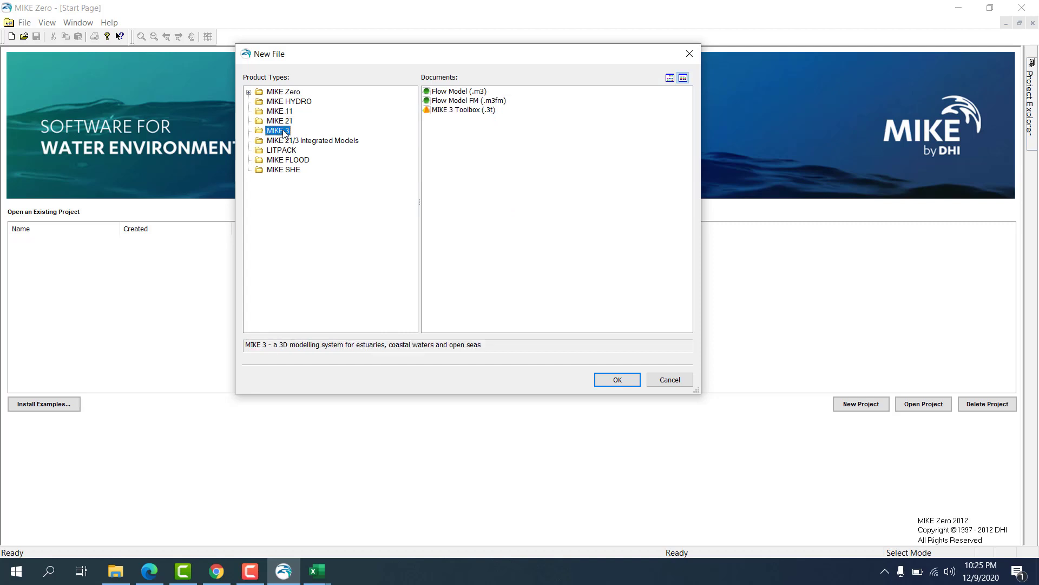
pyautogui.click(476, 93)
pyautogui.click(469, 101)
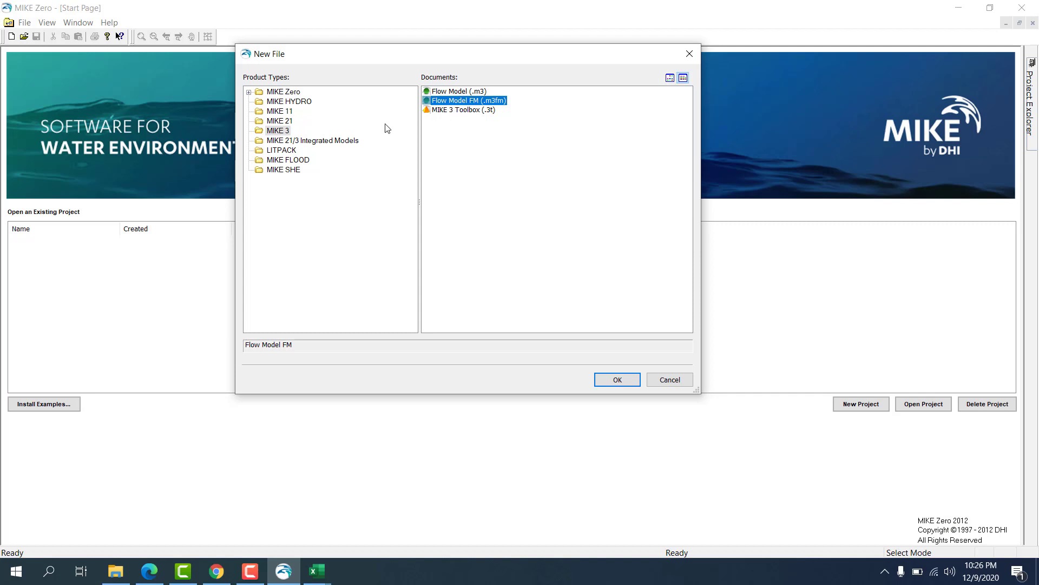
pyautogui.click(292, 122)
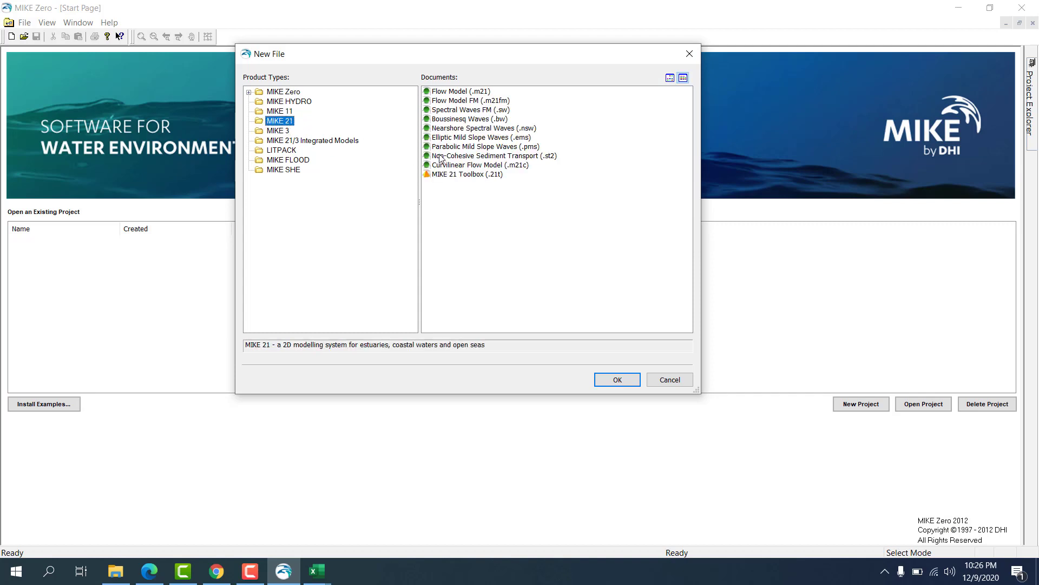
pyautogui.click(274, 131)
pyautogui.click(276, 122)
pyautogui.click(285, 129)
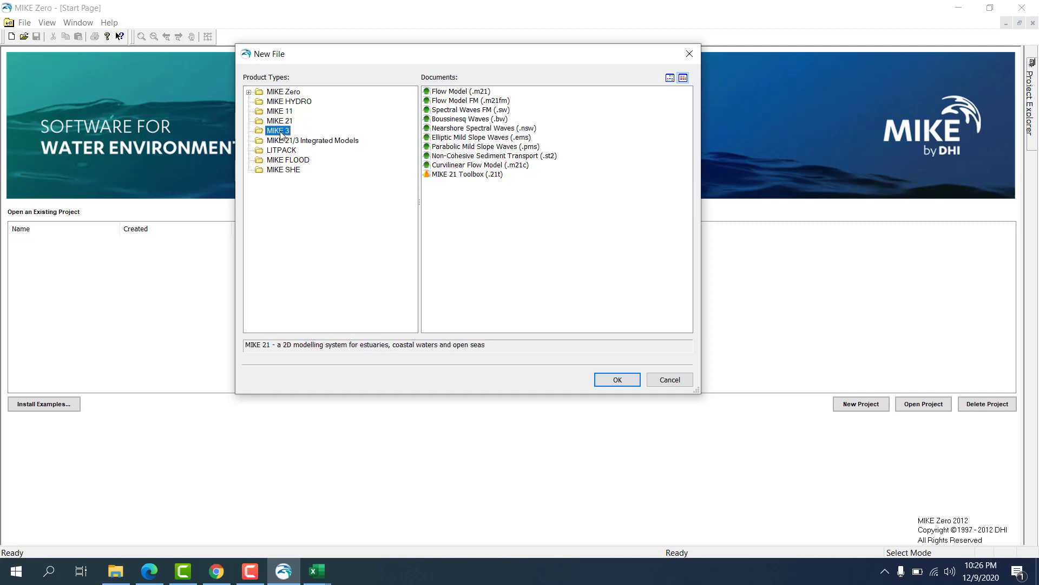
pyautogui.click(286, 124)
pyautogui.click(282, 132)
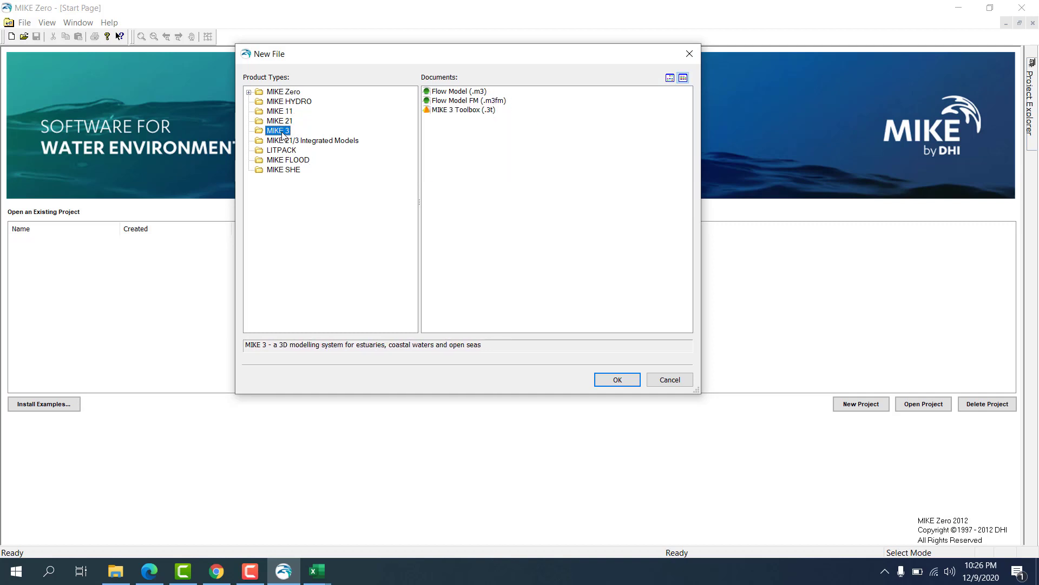
# Create a MIKE 21 Flow Model FM (.m21fm) document.
pyautogui.click(287, 123)
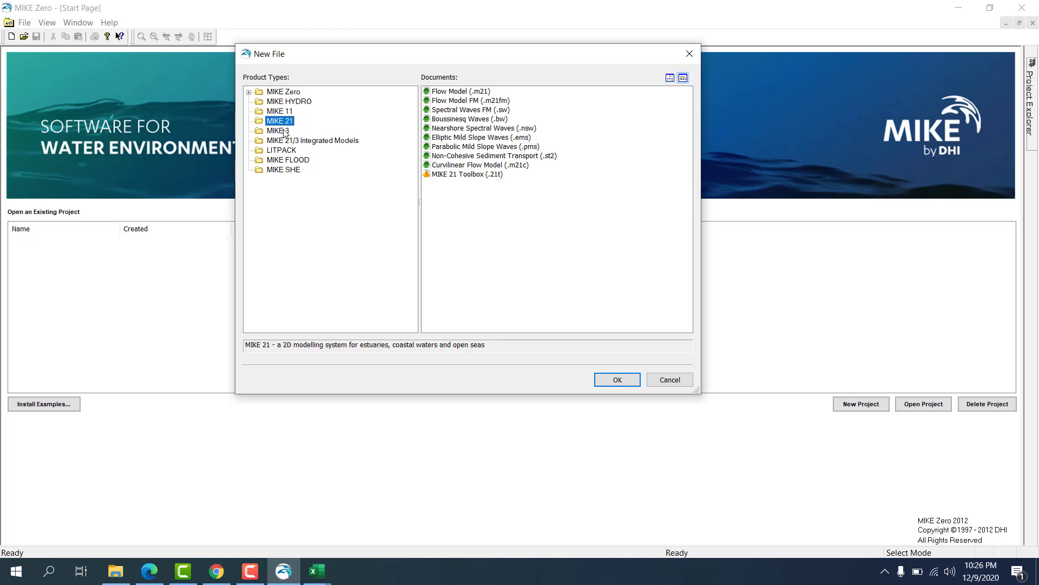
pyautogui.click(473, 103)
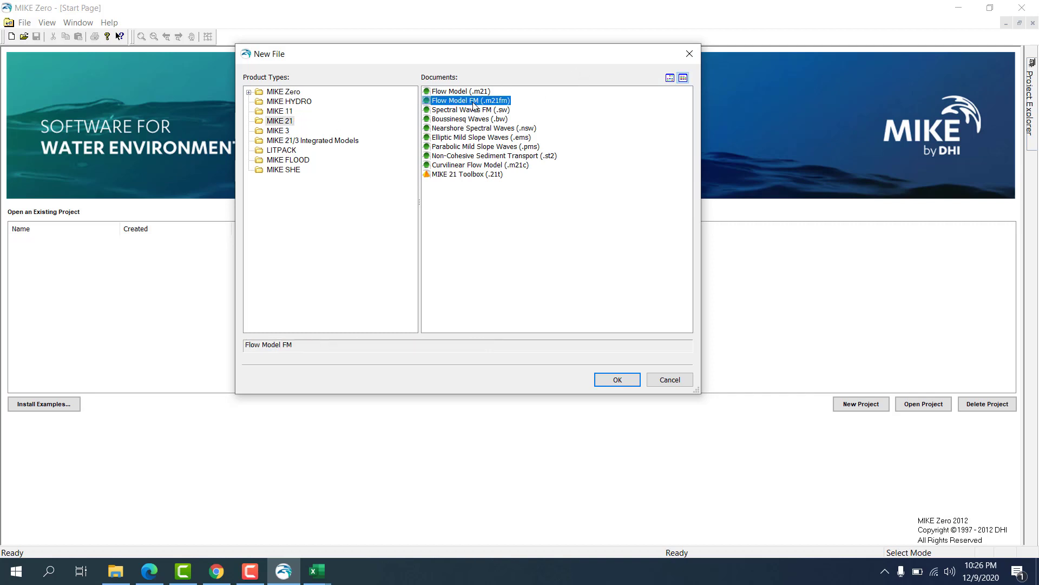
pyautogui.doubleClick(464, 104)
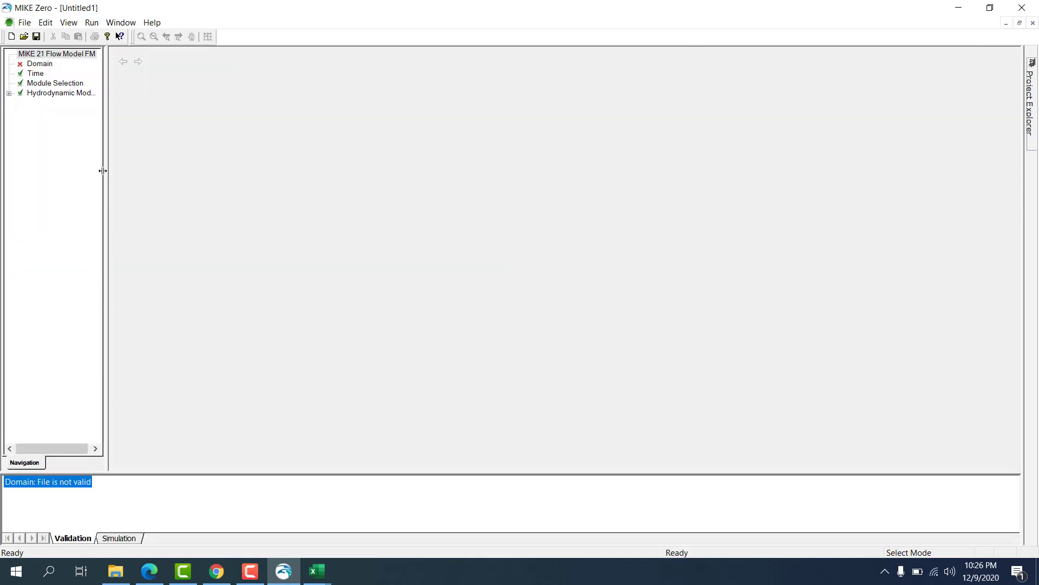
# Expand the Hydrodynamic Module entries, widen the navigation tree to show their full names, and look through the model introduction.
pyautogui.click(9, 94)
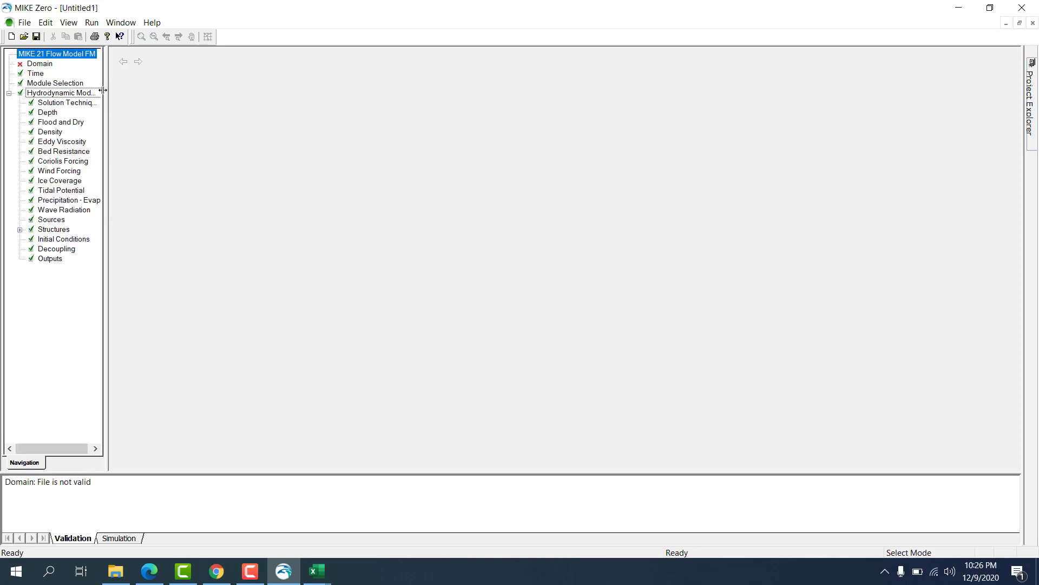
pyautogui.moveTo(106, 98); pyautogui.dragTo(154, 104)
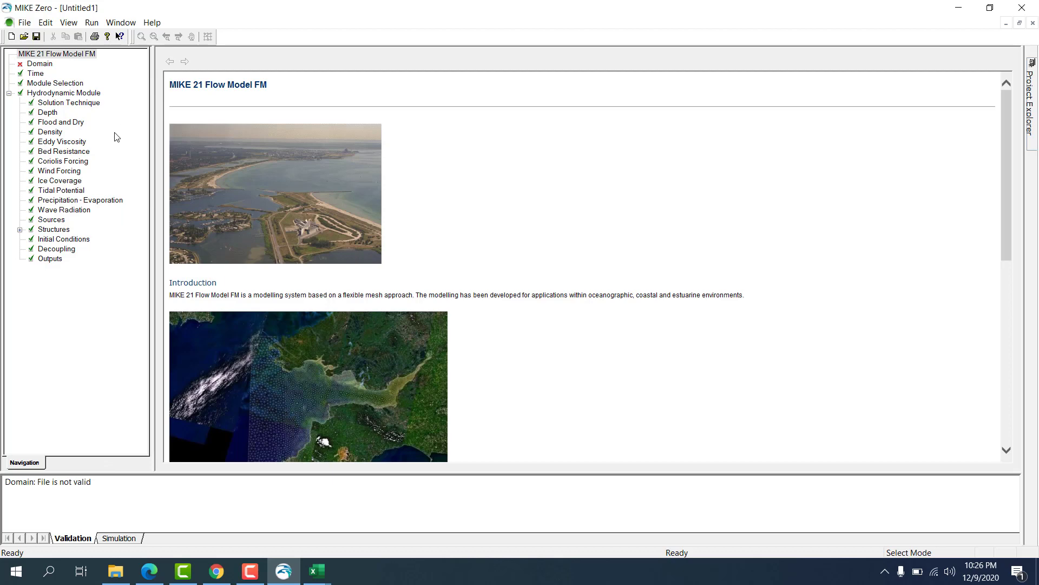
pyautogui.scroll(-7, 313, 225)
pyautogui.scroll(7, 313, 225)
# Load BathimetriMesh_1.mesh from the MODEL folder as the domain's mesh file.
pyautogui.click(37, 65)
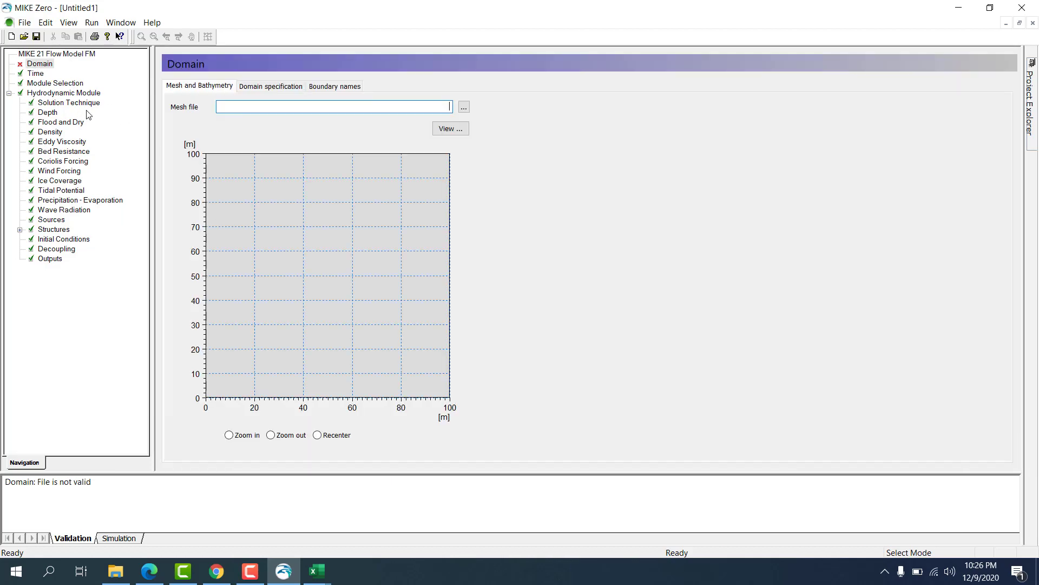
pyautogui.click(464, 107)
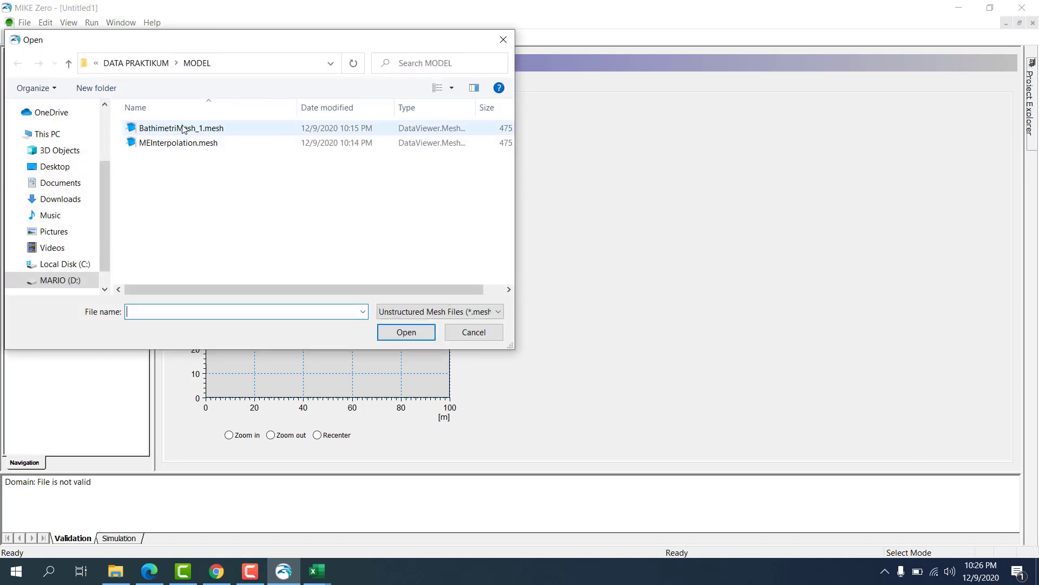
pyautogui.doubleClick(183, 127)
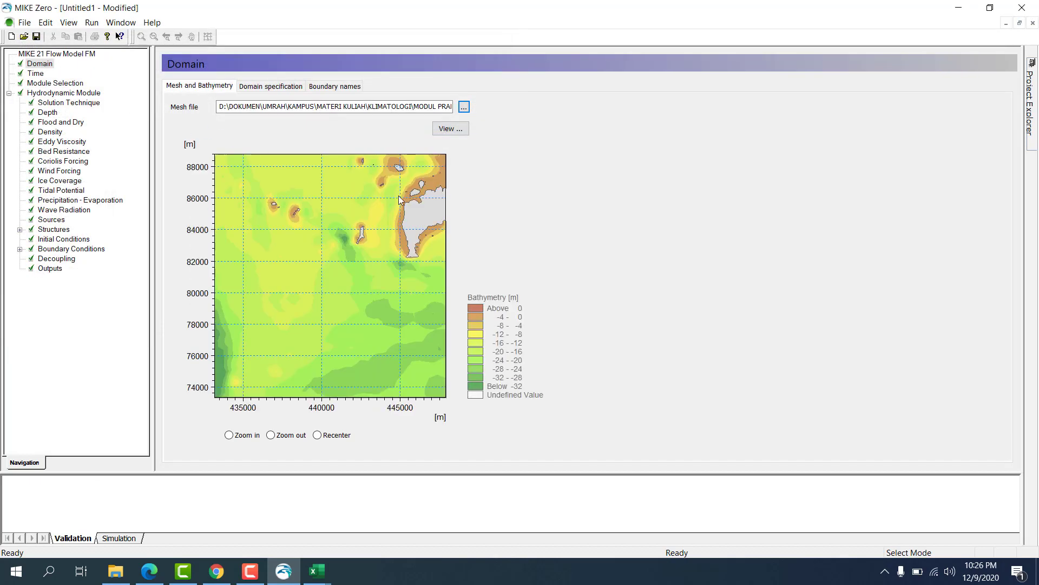
# Set the minimum depth in the domain specification to 0 m.
pyautogui.click(264, 88)
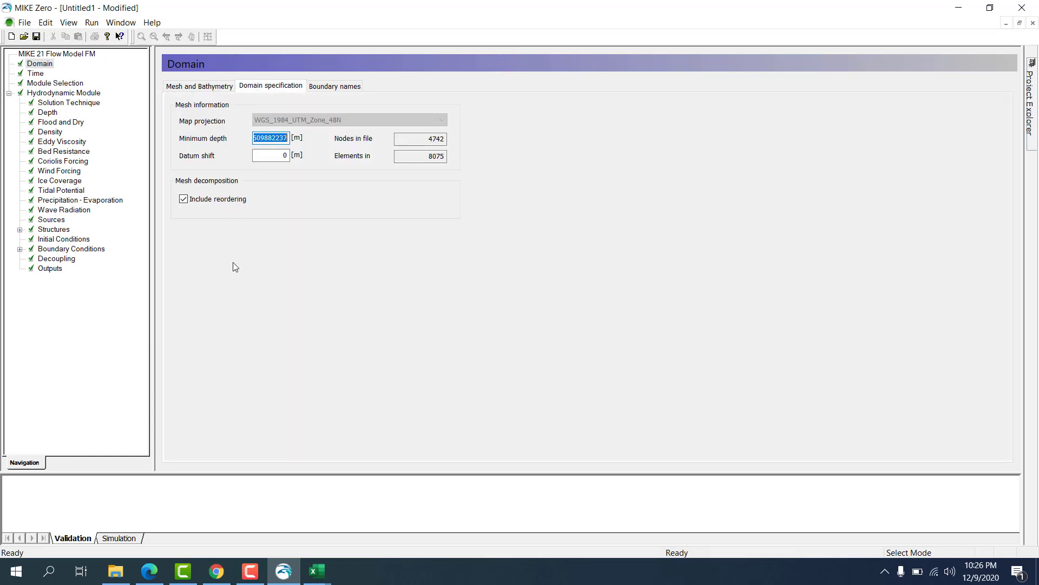
pyautogui.click(264, 138)
pyautogui.press('Home')
pyautogui.hotkey('shift', 'End')
pyautogui.write('0')
# Review the domain's boundary names and mesh bathymetry, and open the simulation Time settings.
pyautogui.click(330, 86)
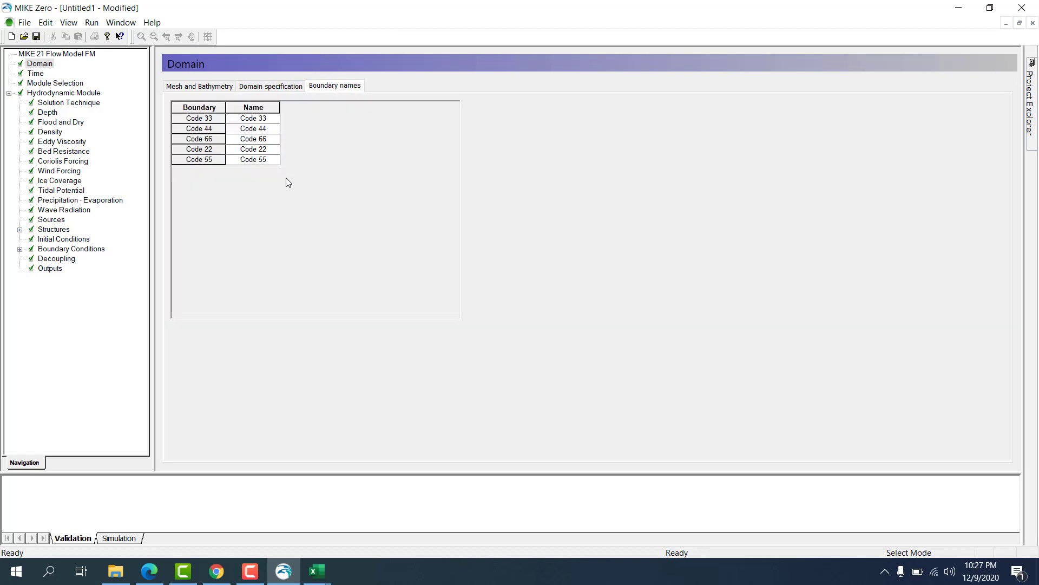
pyautogui.click(207, 86)
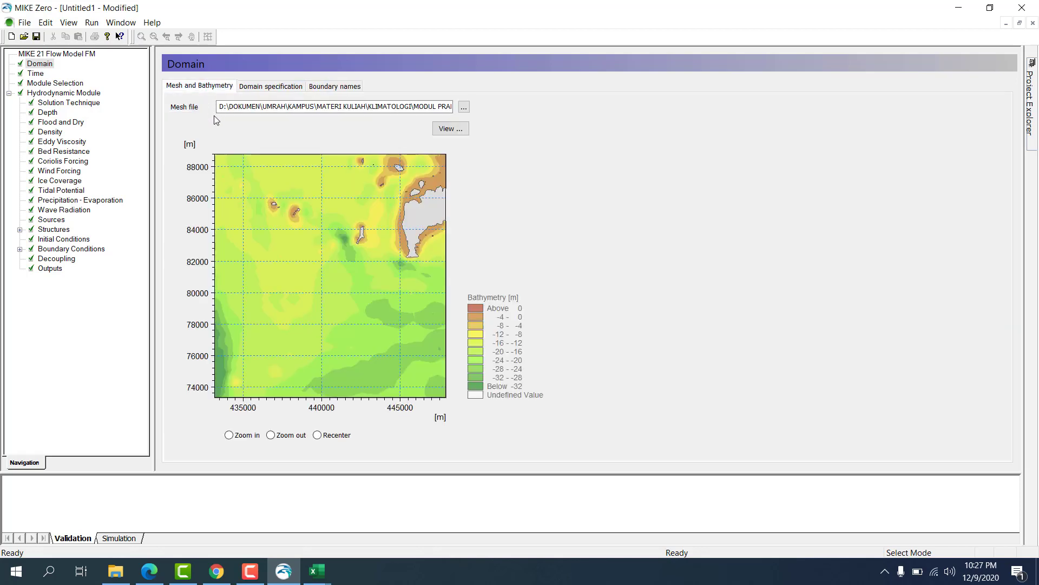
pyautogui.click(36, 73)
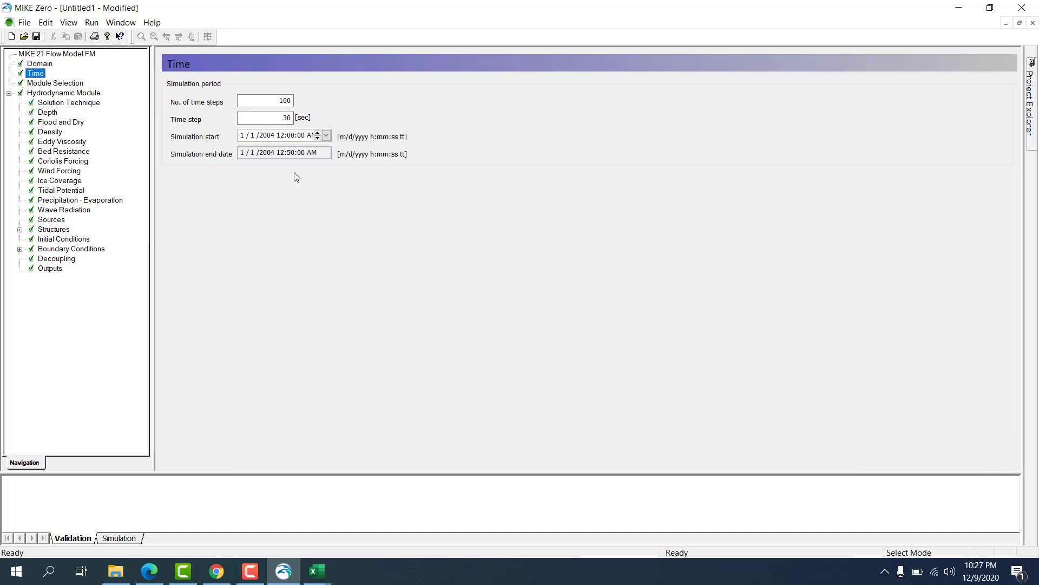
# Set the simulation start to 1/1/2020 12:00:00 AM and the time step to 60 seconds.
pyautogui.click(266, 136)
pyautogui.press('Tab')
pyautogui.press('Tab')
pyautogui.write('60')
pyautogui.press('Tab')
# Set the simulation's number of time steps to 120.
pyautogui.hotkey('shift', 'Tab')
pyautogui.hotkey('shift', 'Tab')
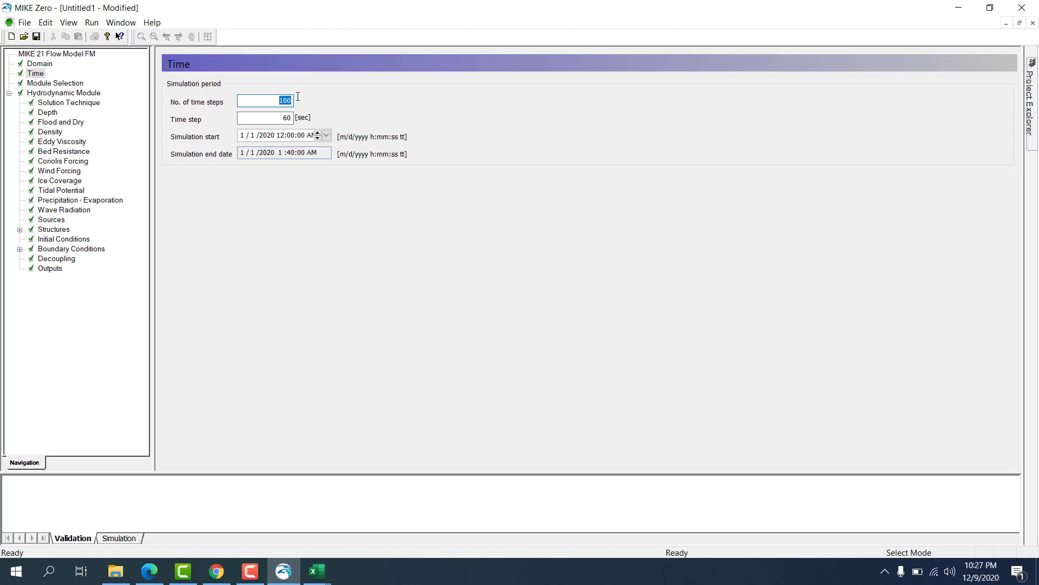
pyautogui.write('360')
pyautogui.press('Tab')
pyautogui.click(277, 103)
pyautogui.doubleClick(282, 101)
pyautogui.write('120')
pyautogui.press('Tab')
pyautogui.click(284, 101)
pyautogui.doubleClick(293, 122)
# Save the flow model setup as ModelUjiTes1 in the MODEL folder.
pyautogui.hotkey('ctrl', 's')
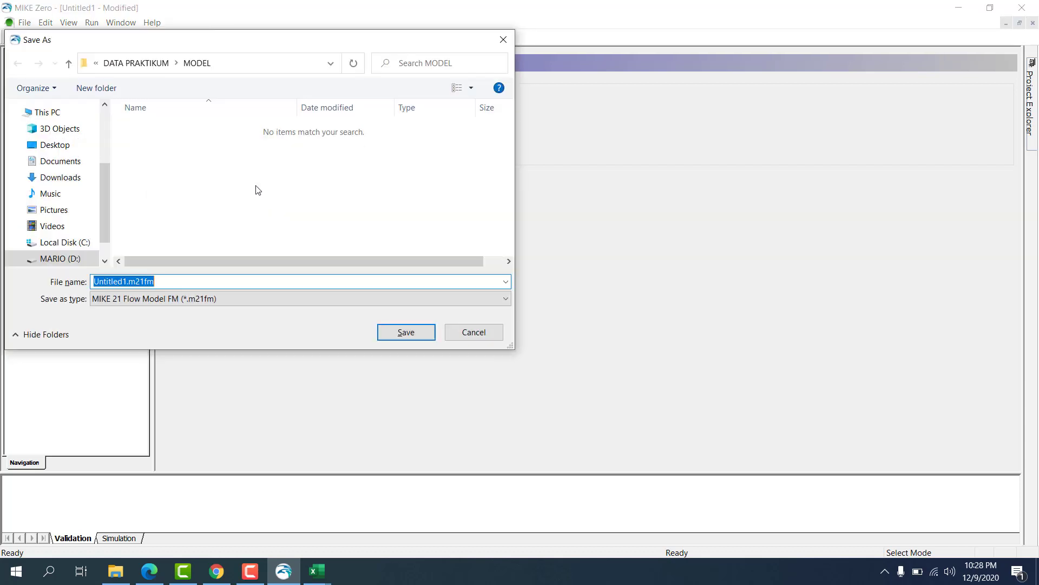
pyautogui.write('M')
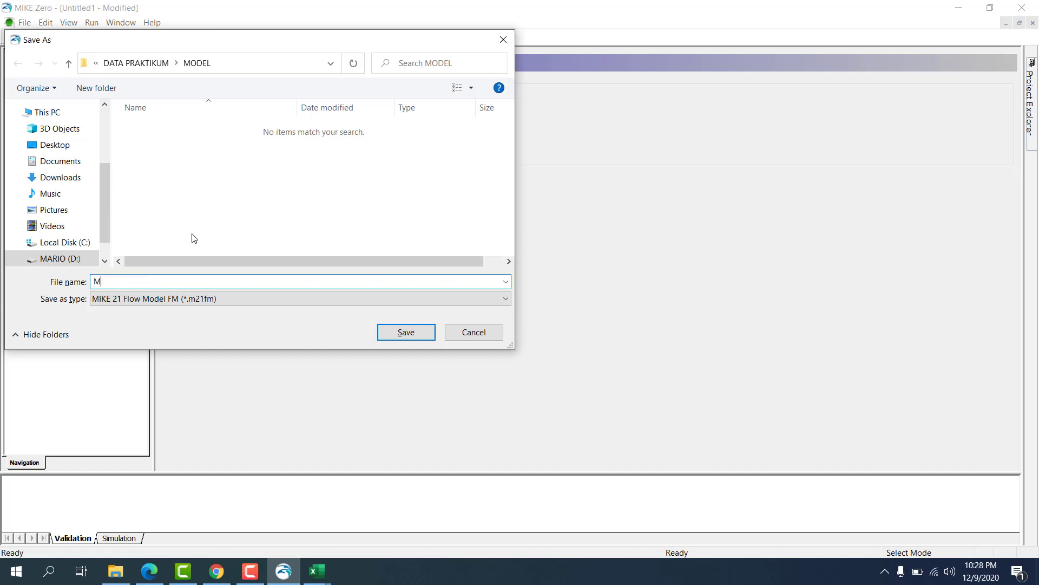
pyautogui.write('odelUjiTes1')
pyautogui.press('Return')
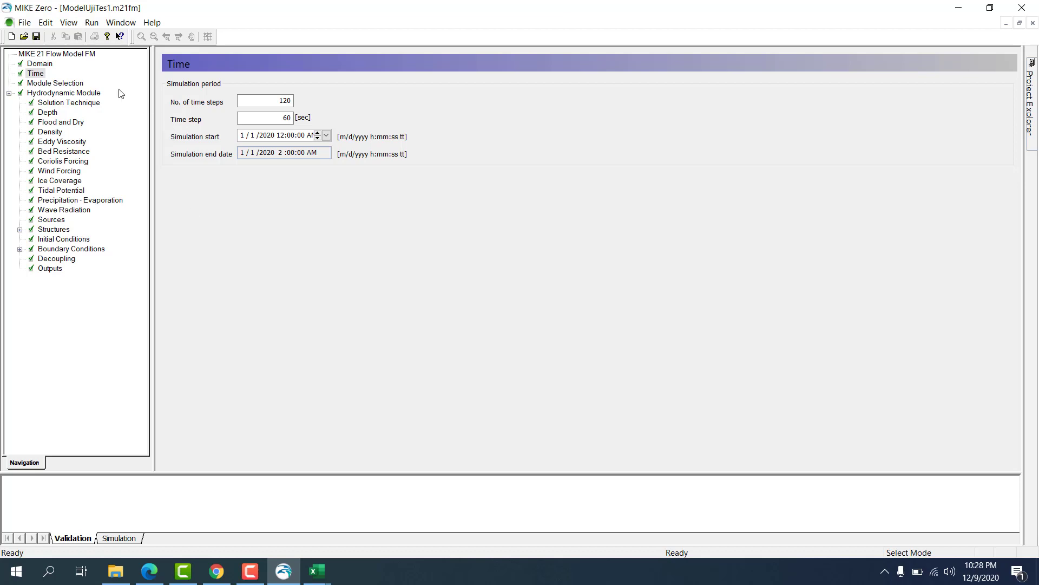
# Try the ECO Lab / Oilspill module in the module selection, expand its entries, and disable it again.
pyautogui.click(77, 83)
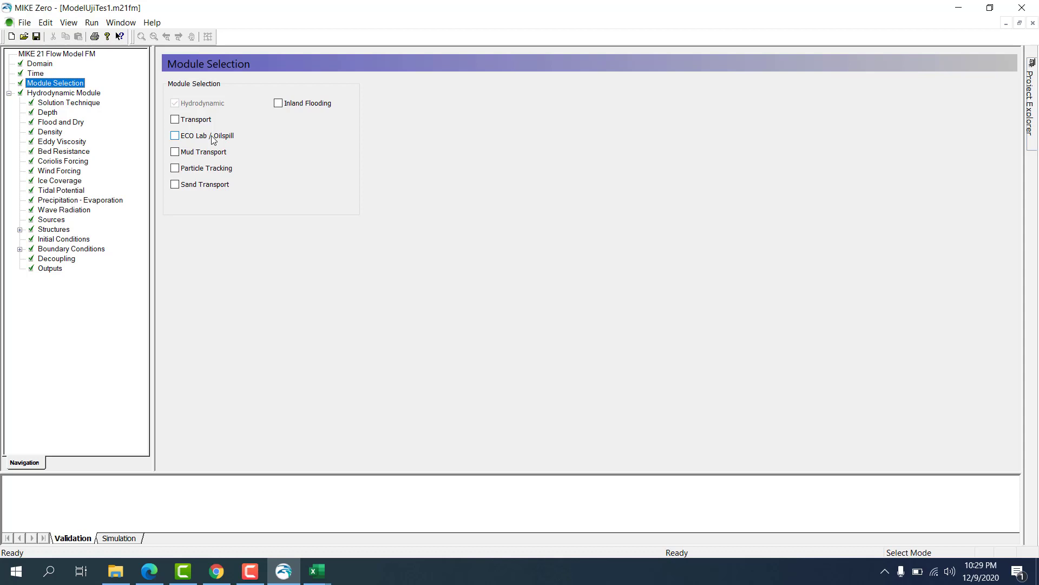
pyautogui.click(190, 108)
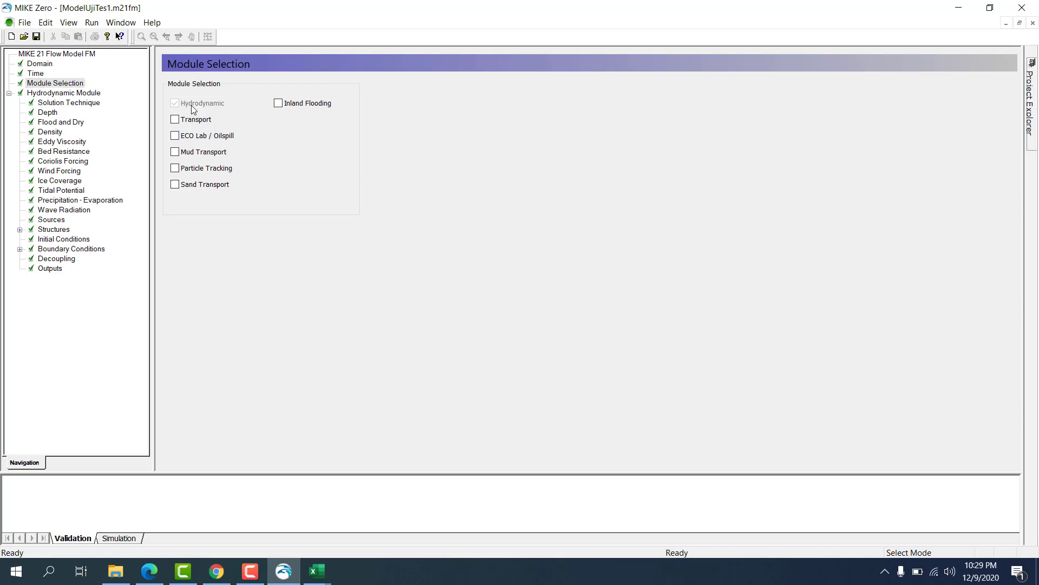
pyautogui.click(185, 140)
pyautogui.click(184, 140)
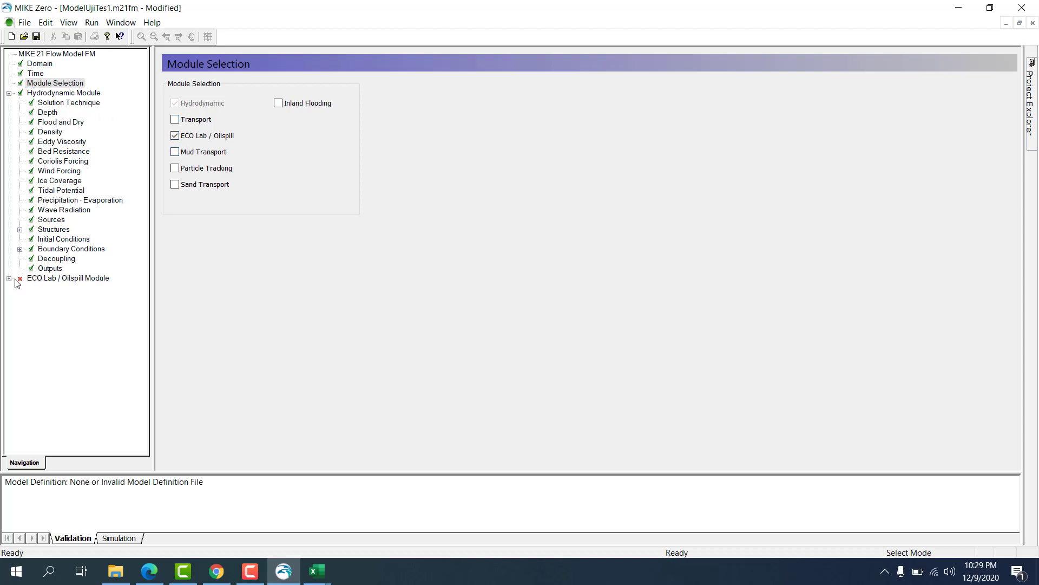
pyautogui.click(9, 279)
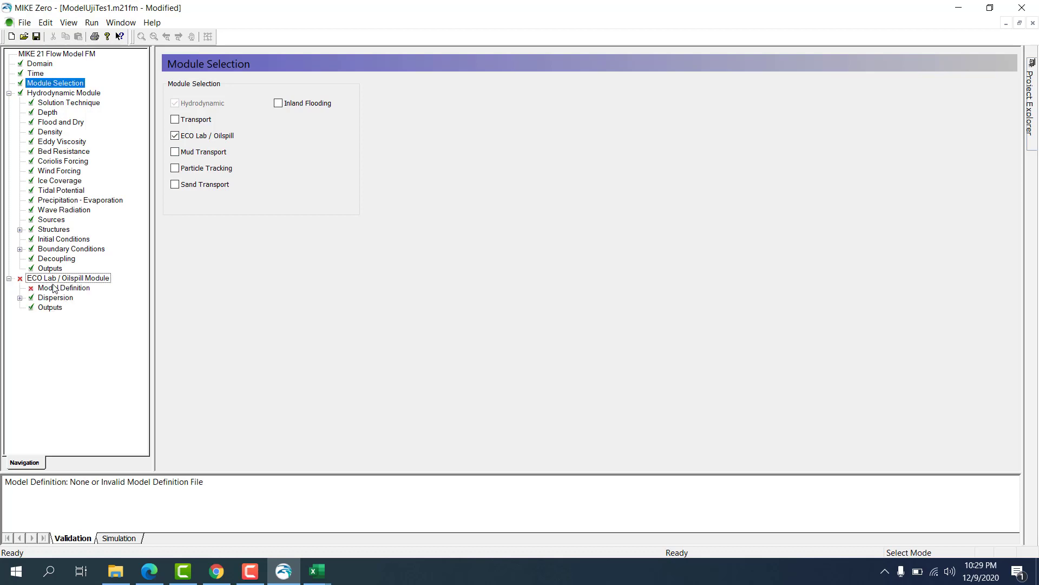
pyautogui.click(175, 137)
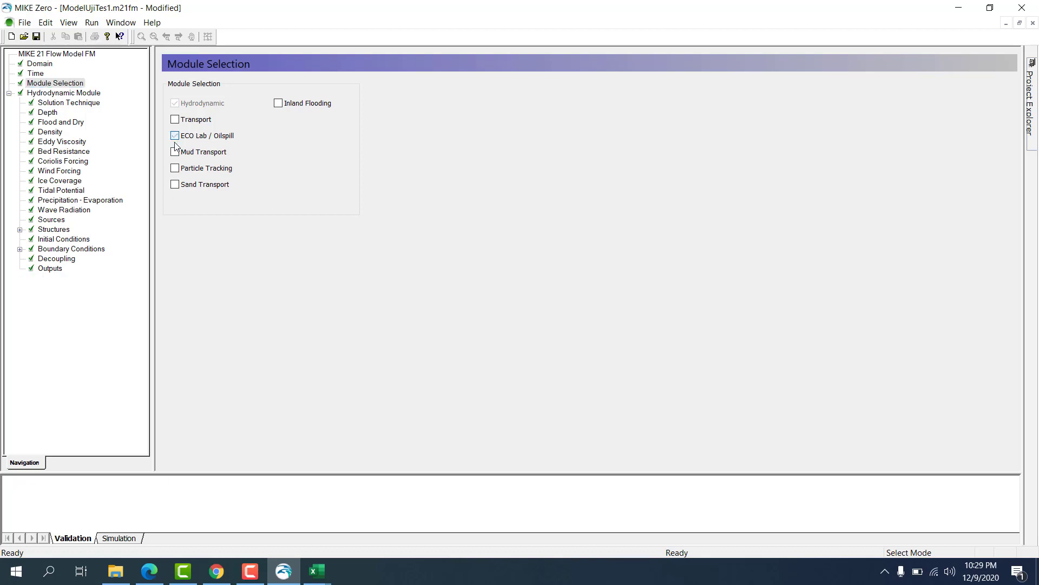
# Try the Sand Transport module, expand its entries, and disable it again.
pyautogui.click(175, 185)
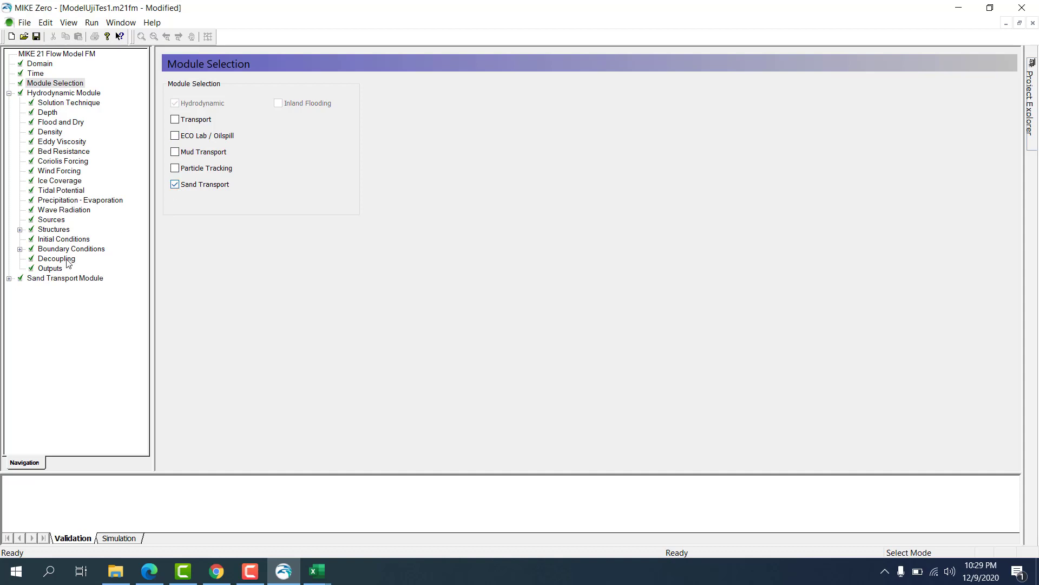
pyautogui.click(14, 282)
pyautogui.click(10, 278)
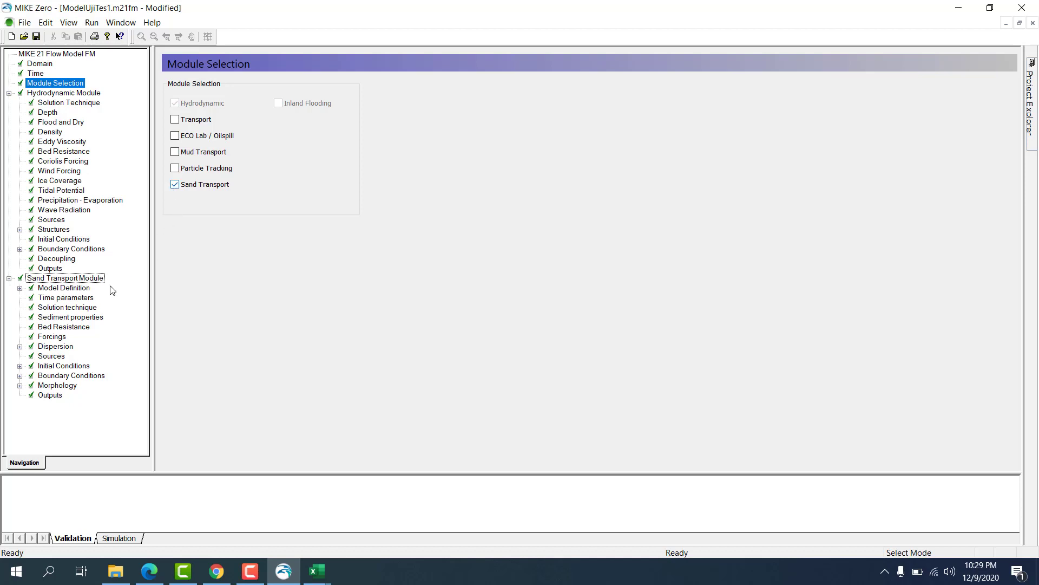
pyautogui.doubleClick(174, 186)
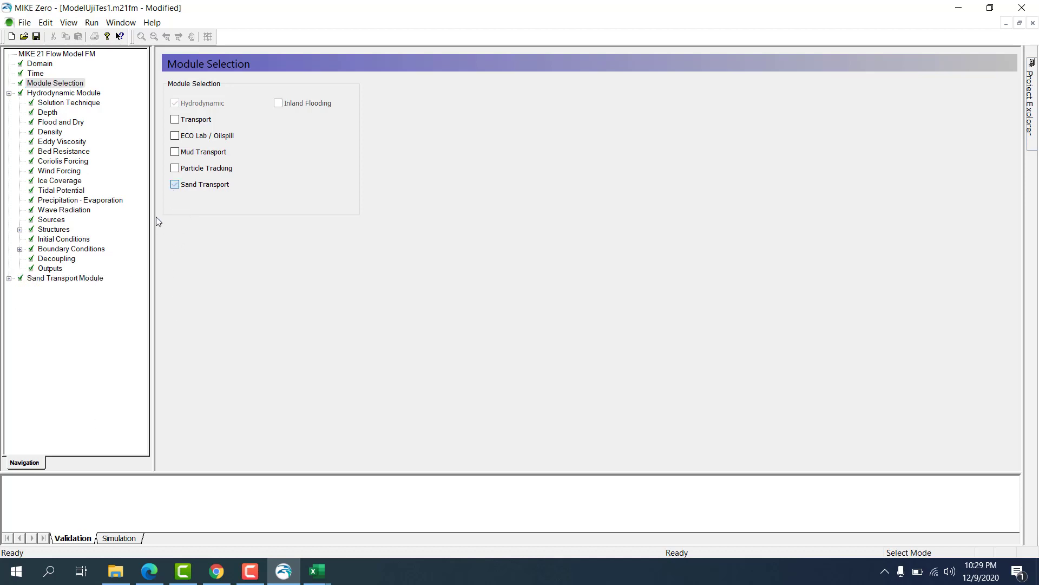
pyautogui.click(175, 185)
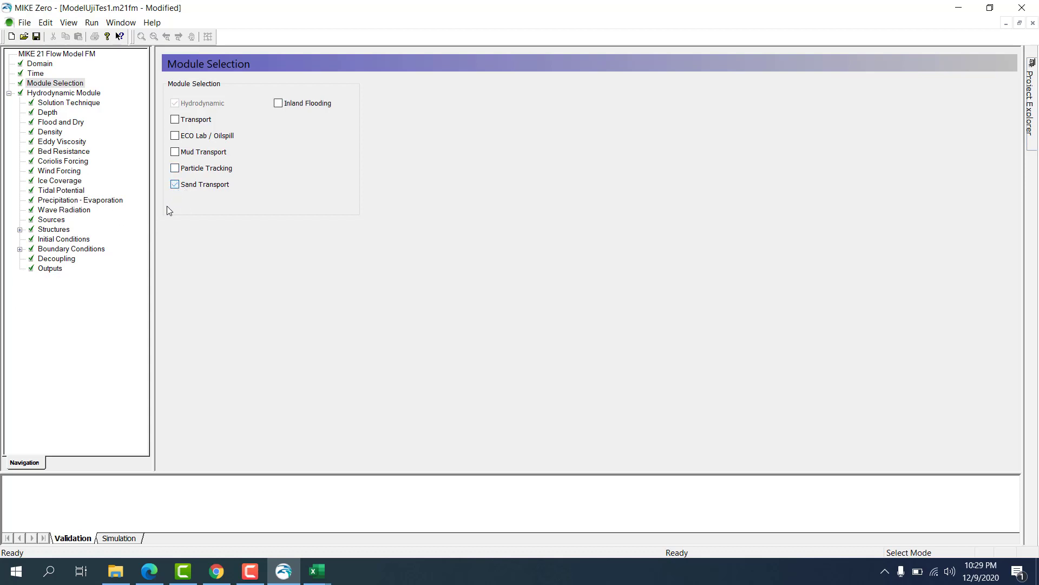
# Review the hydrodynamic module's solution technique, depth correction, and flood and dry settings.
pyautogui.click(60, 106)
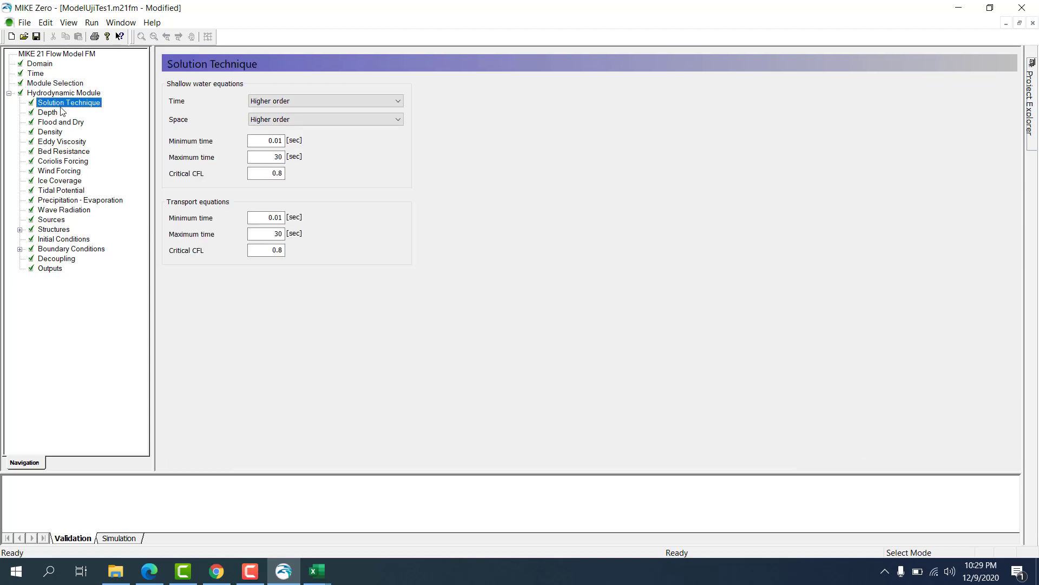
pyautogui.click(51, 113)
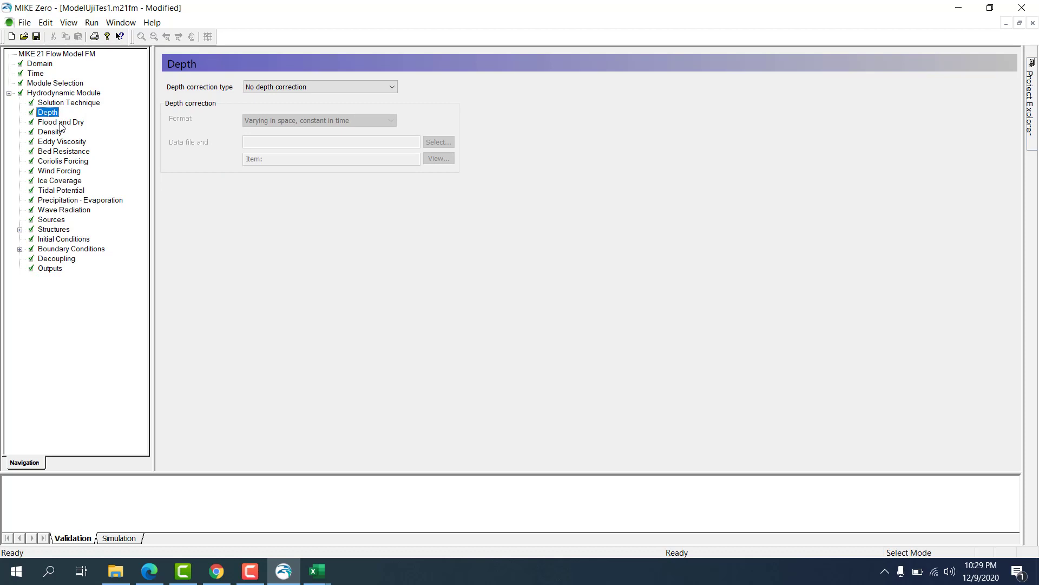
pyautogui.click(61, 124)
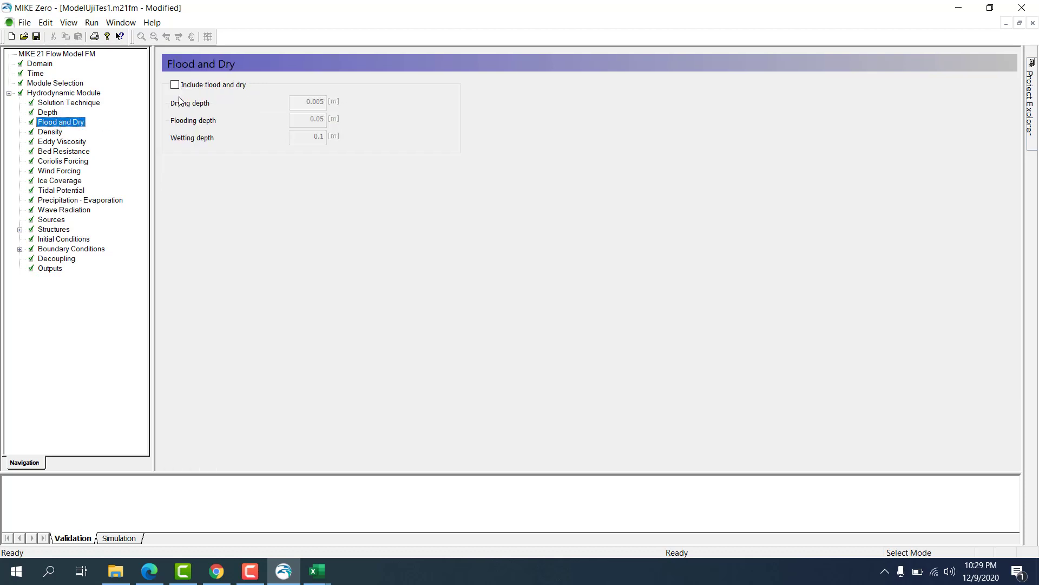
pyautogui.click(57, 103)
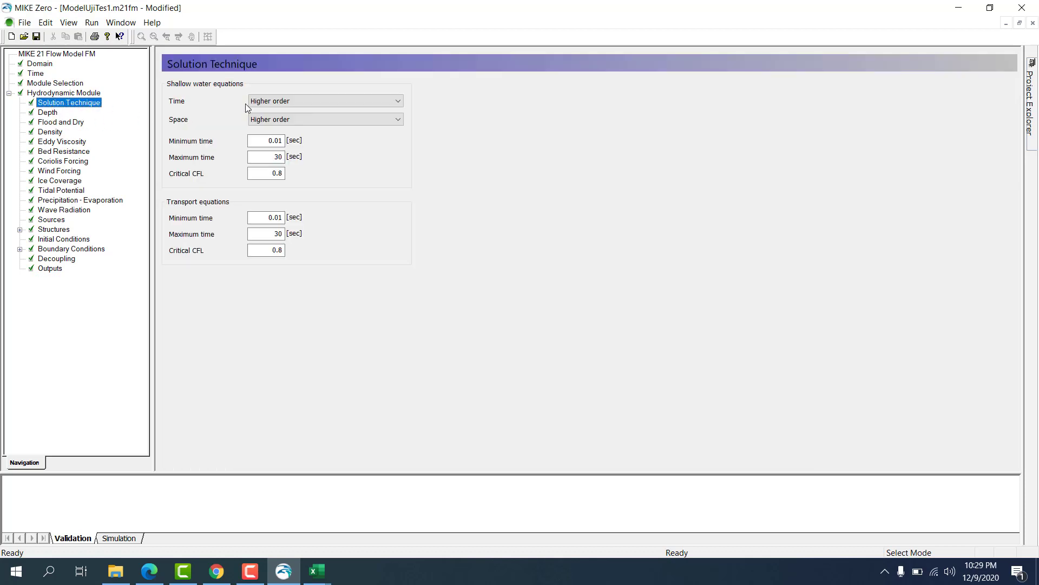
pyautogui.click(263, 101)
pyautogui.click(262, 102)
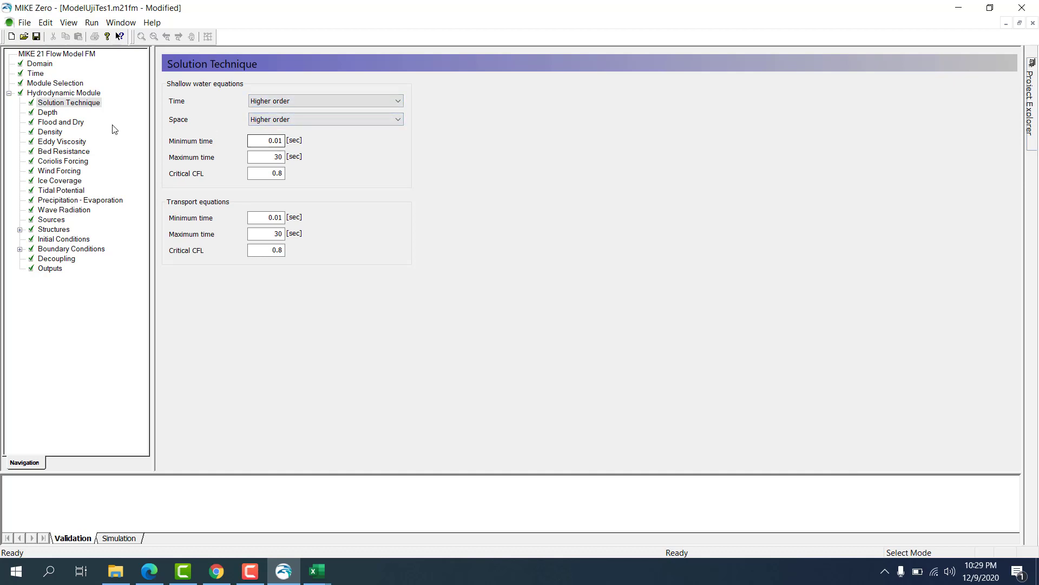
pyautogui.click(48, 112)
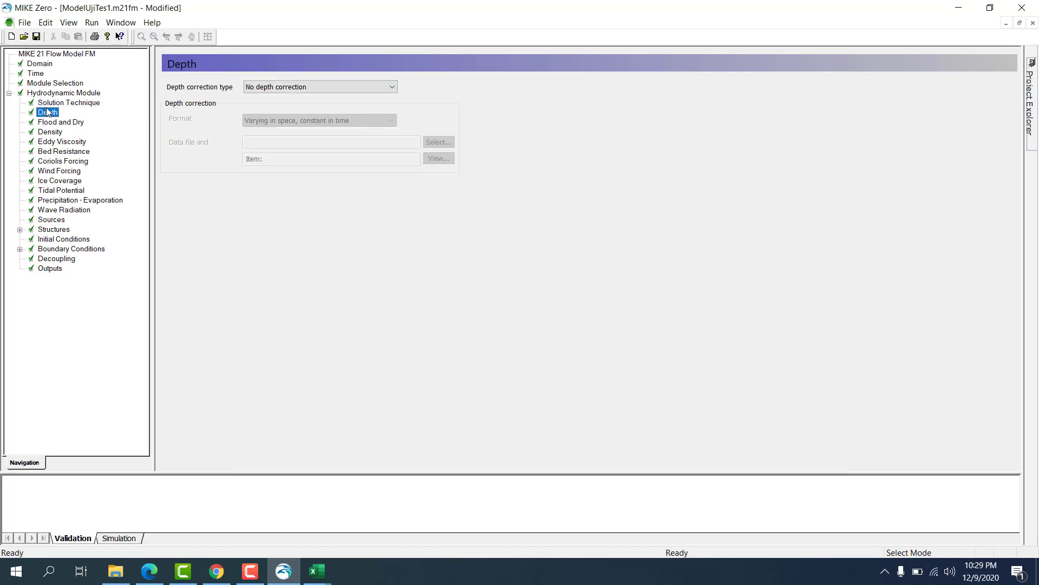
pyautogui.click(316, 87)
pyautogui.click(313, 82)
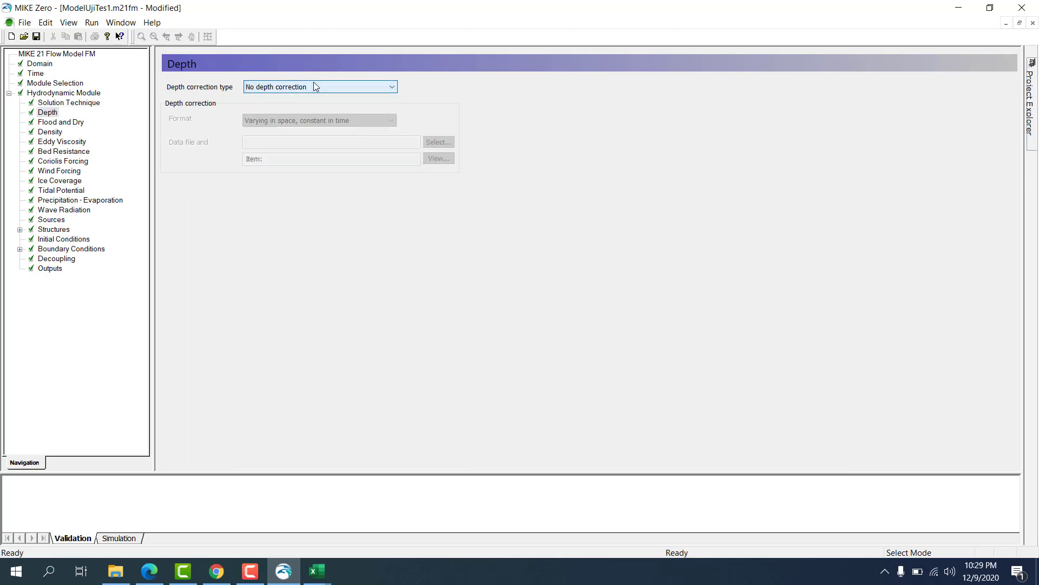
# Include flood and dry in the hydrodynamic module, and review the eddy viscosity settings and bed resistance types.
pyautogui.click(78, 124)
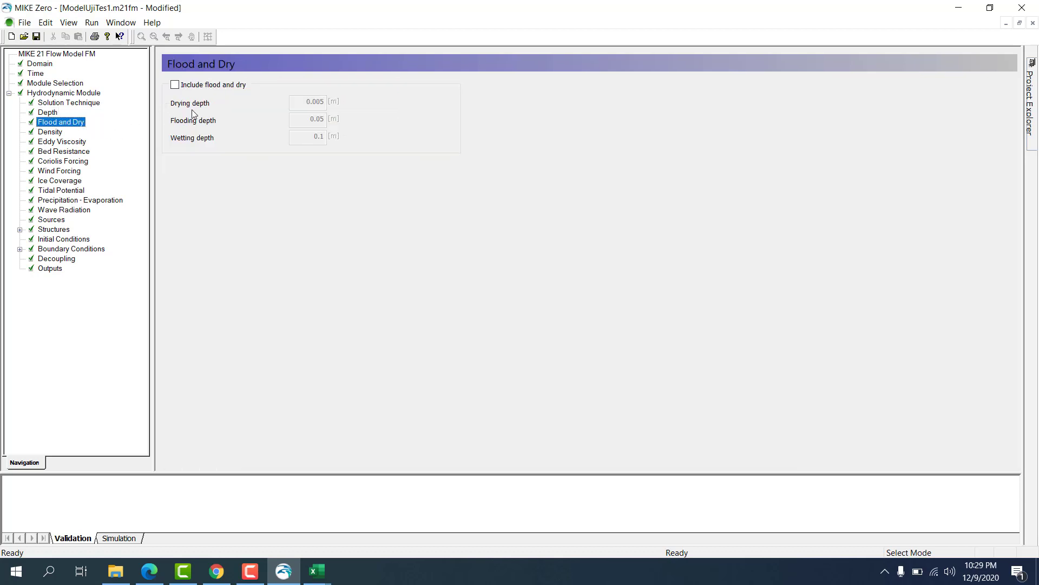
pyautogui.click(192, 86)
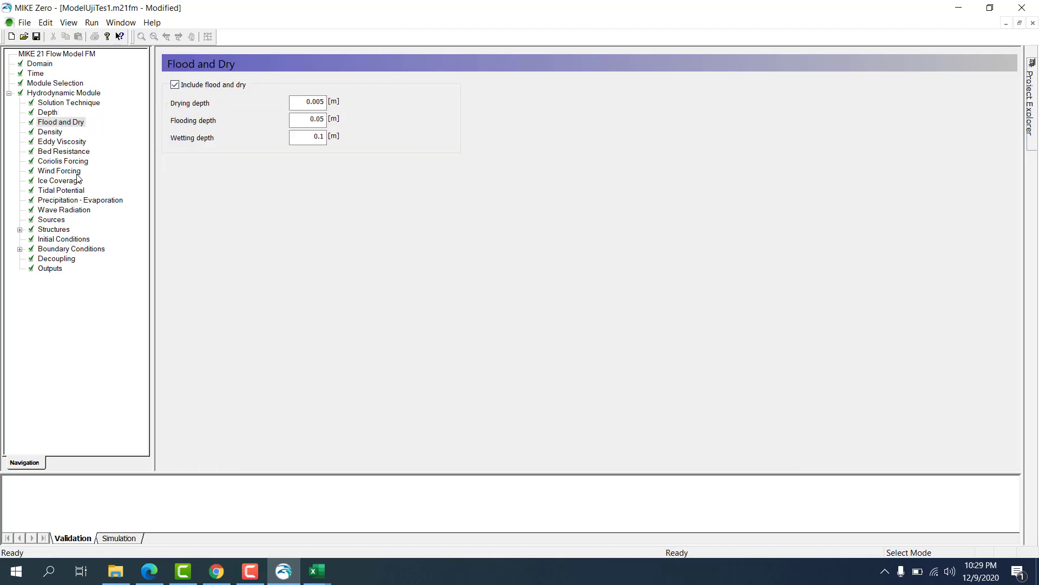
pyautogui.click(59, 133)
pyautogui.click(58, 142)
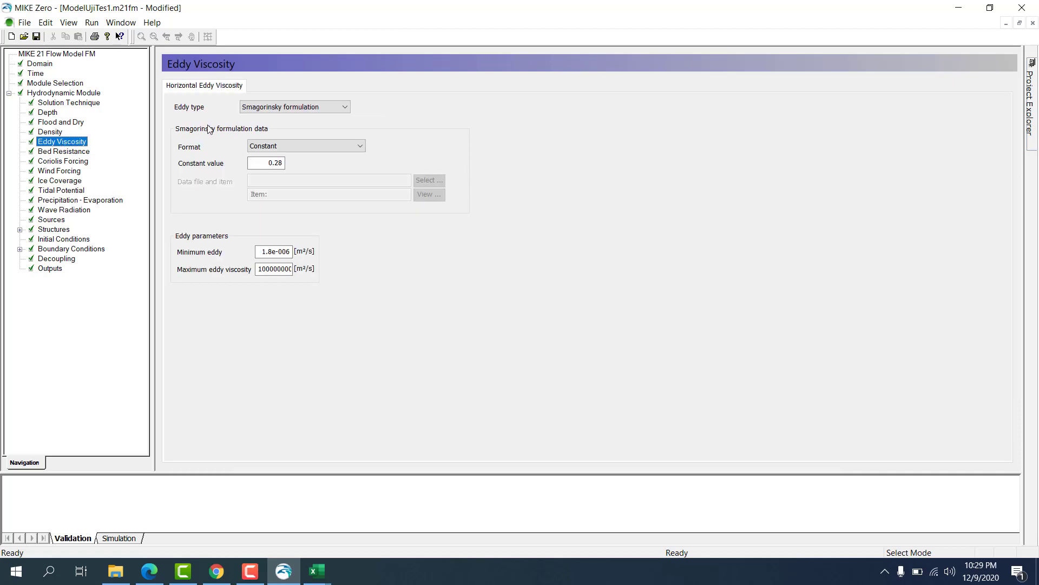
pyautogui.click(90, 152)
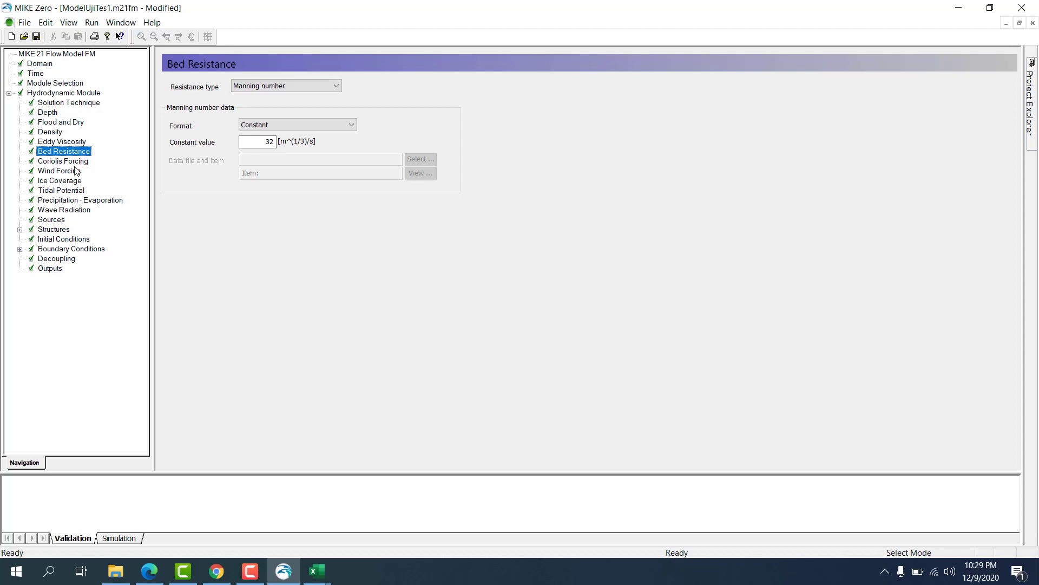
pyautogui.click(236, 88)
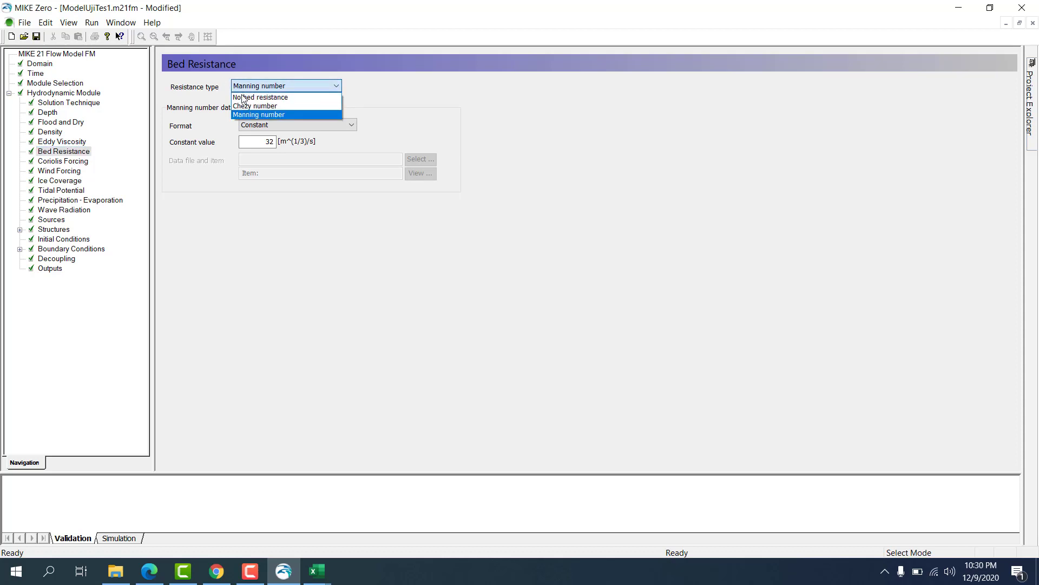
pyautogui.click(197, 96)
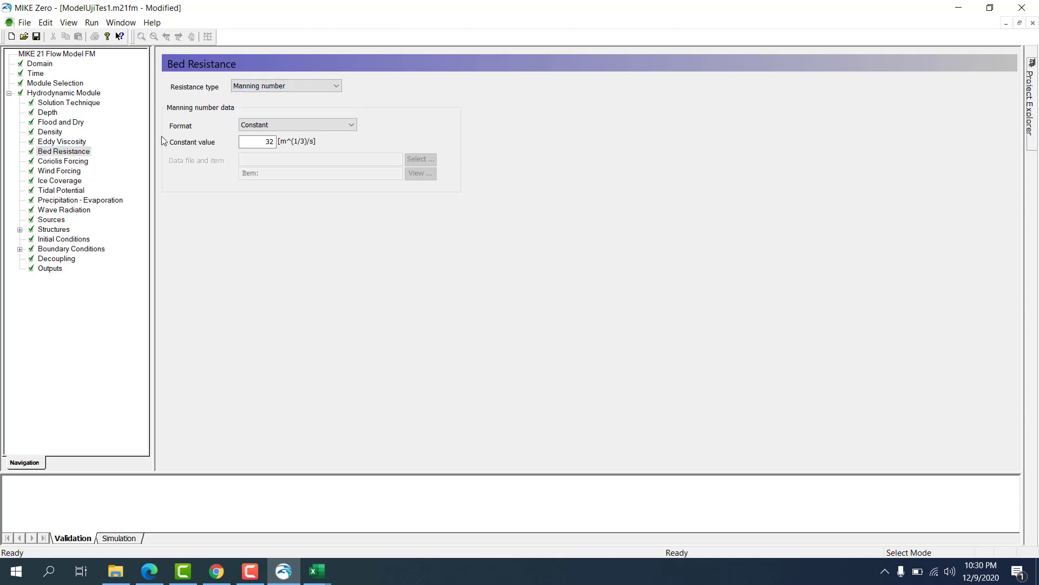
# Try the No coriolis force option for Coriolis forcing and restore Varying in domain.
pyautogui.click(82, 163)
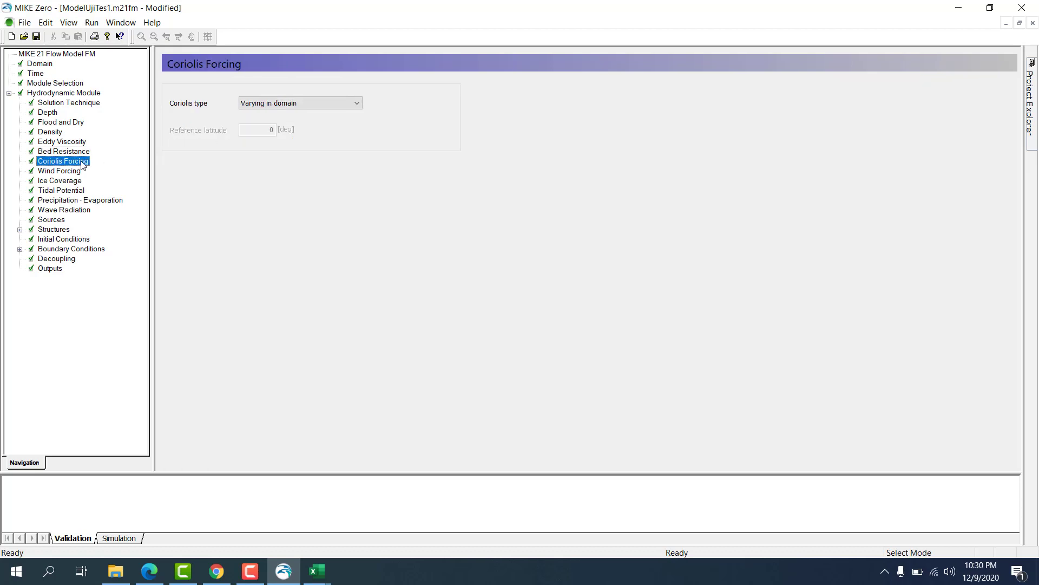
pyautogui.click(297, 109)
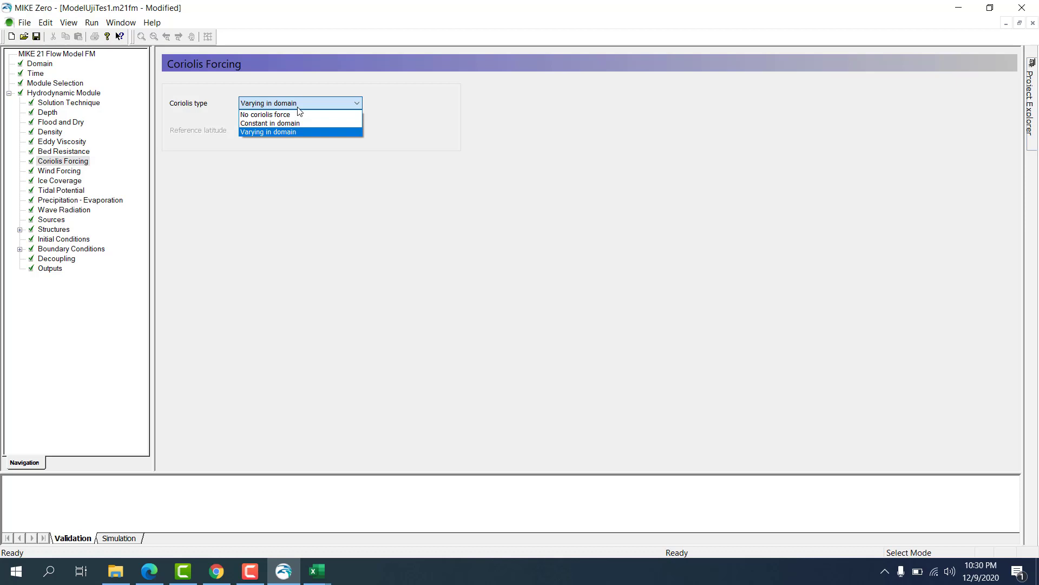
pyautogui.click(291, 113)
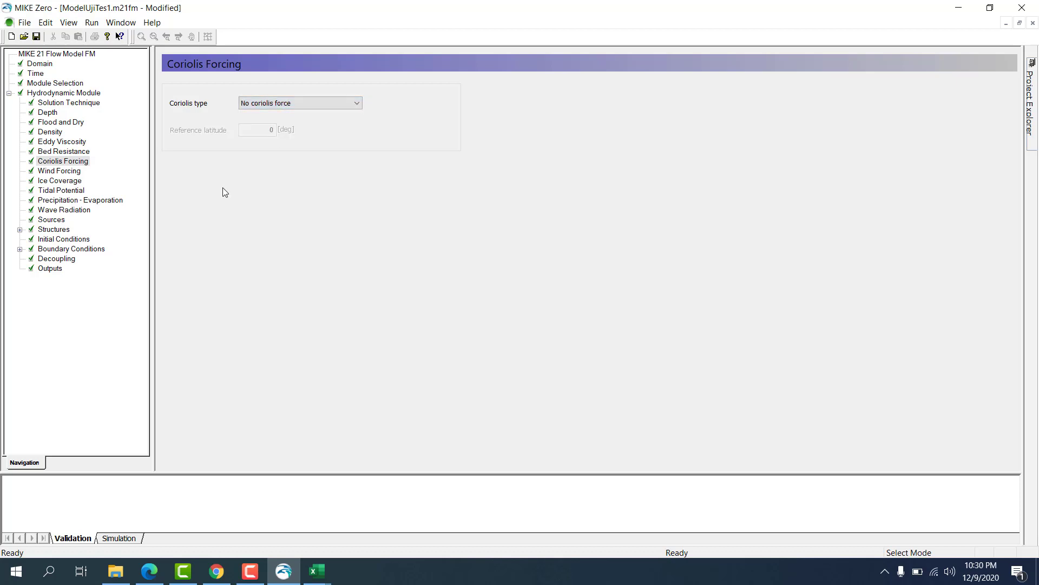
pyautogui.click(263, 106)
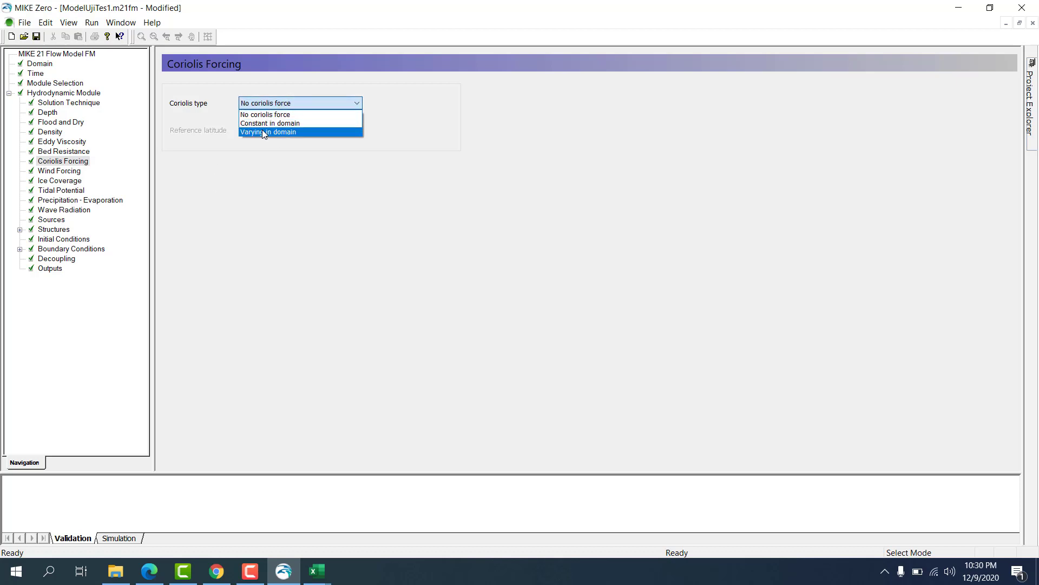
pyautogui.click(261, 130)
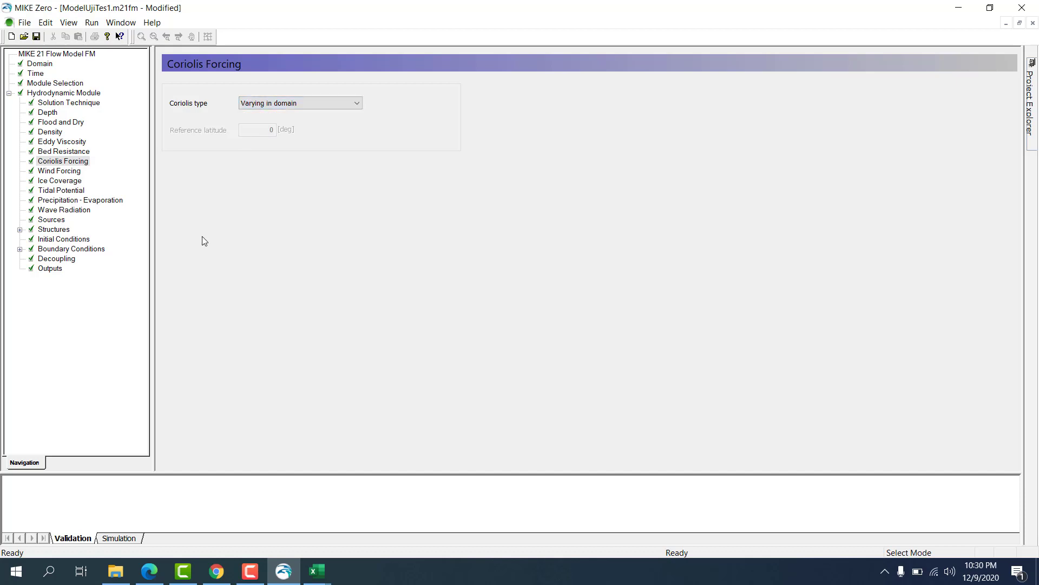
# Include wind forcing as varying in time, constant in domain, using the Speed and Direction items of AnginModel.dfs0.
pyautogui.click(63, 172)
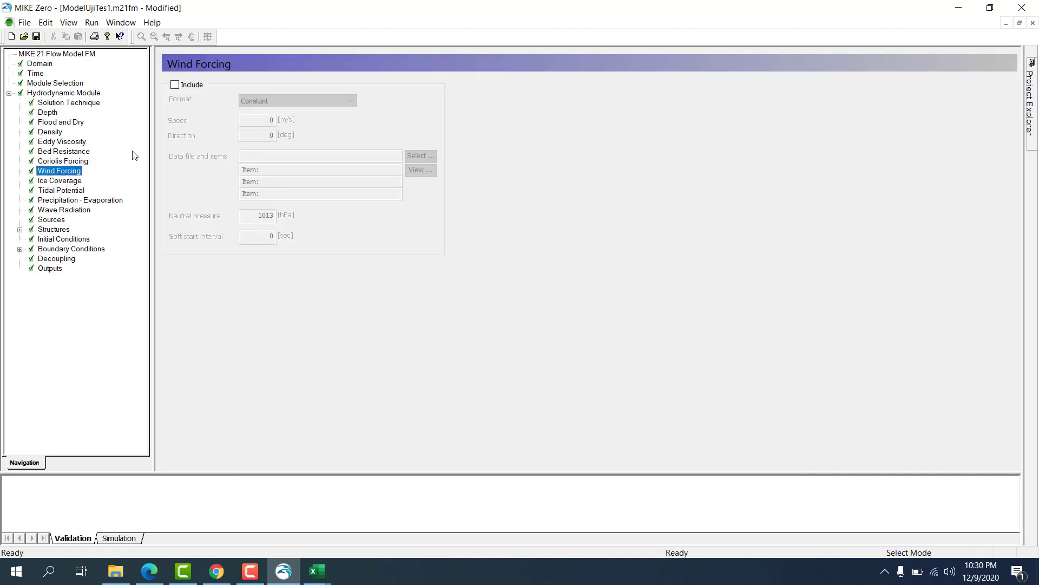
pyautogui.click(175, 84)
pyautogui.click(271, 103)
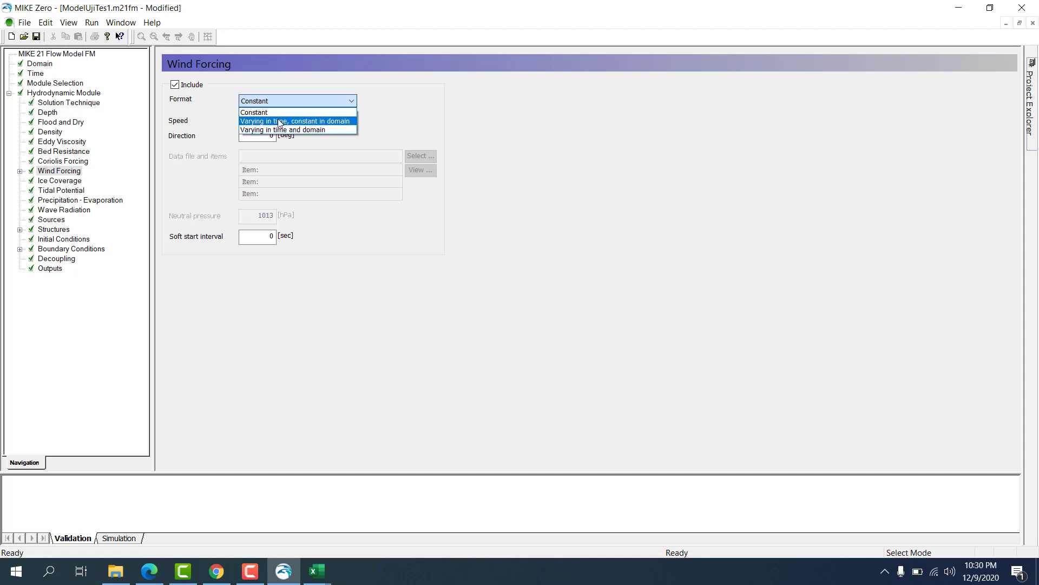
pyautogui.click(279, 120)
pyautogui.click(422, 156)
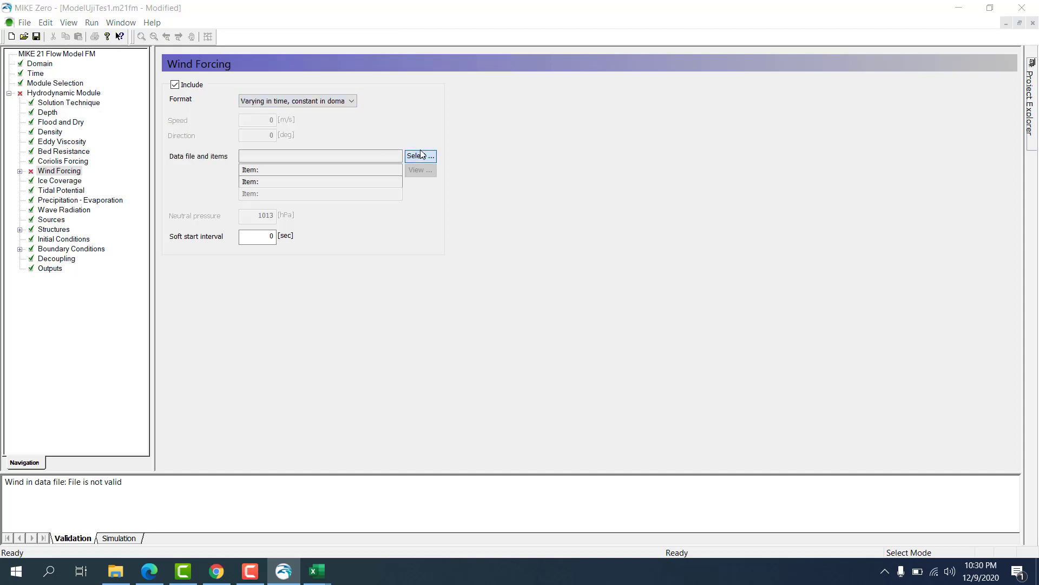
pyautogui.click(417, 131)
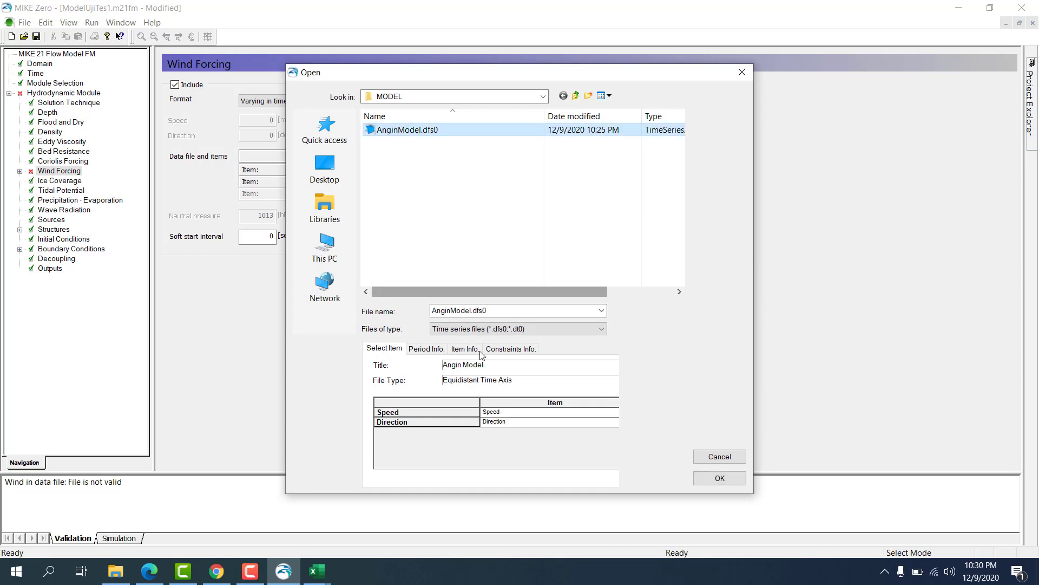
pyautogui.click(706, 479)
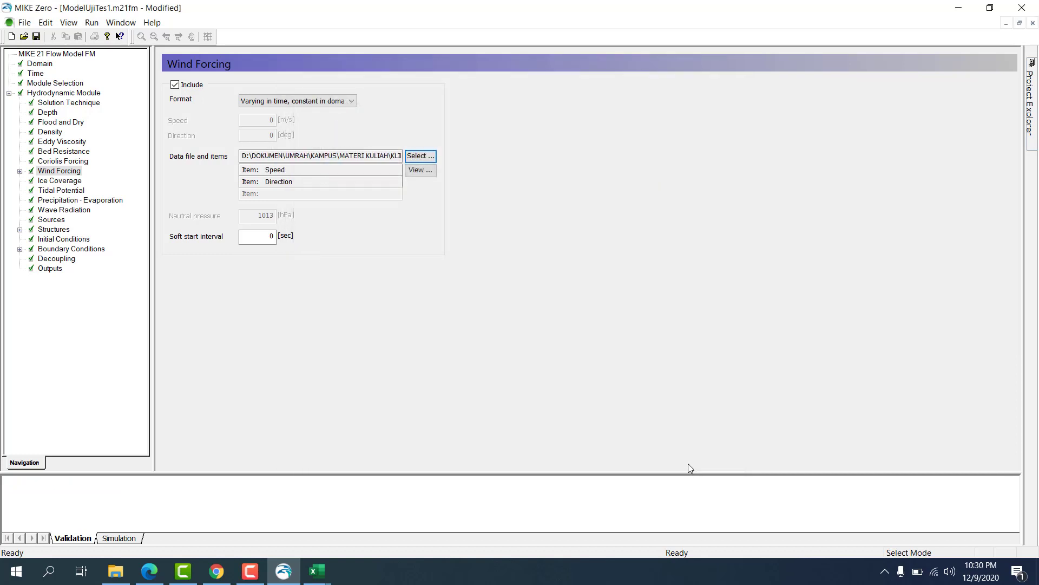
# Review the hydrodynamic module's ice coverage and tidal potential settings, and the available precipitation types.
pyautogui.click(60, 183)
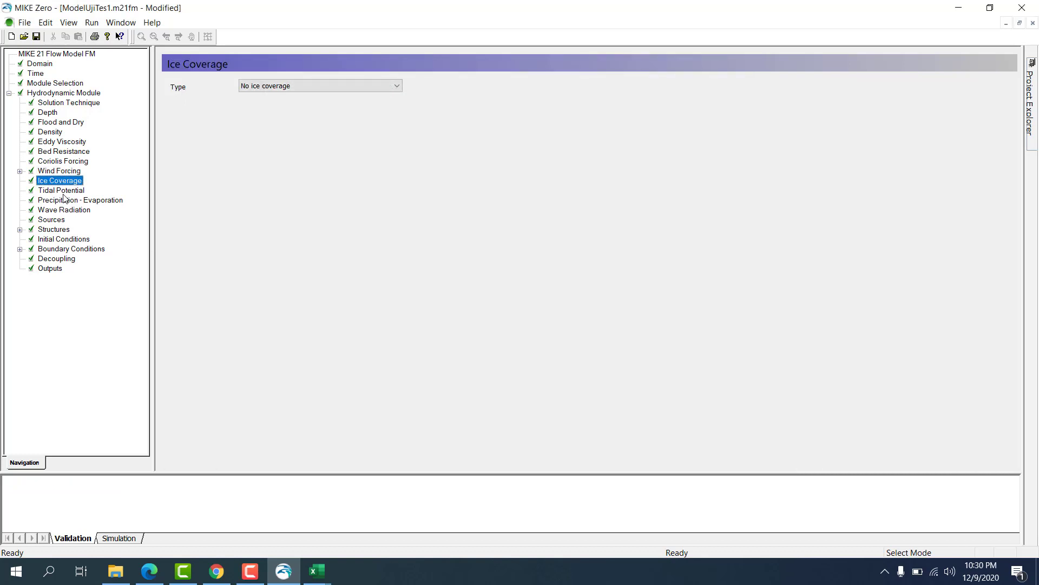
pyautogui.click(62, 190)
pyautogui.click(80, 201)
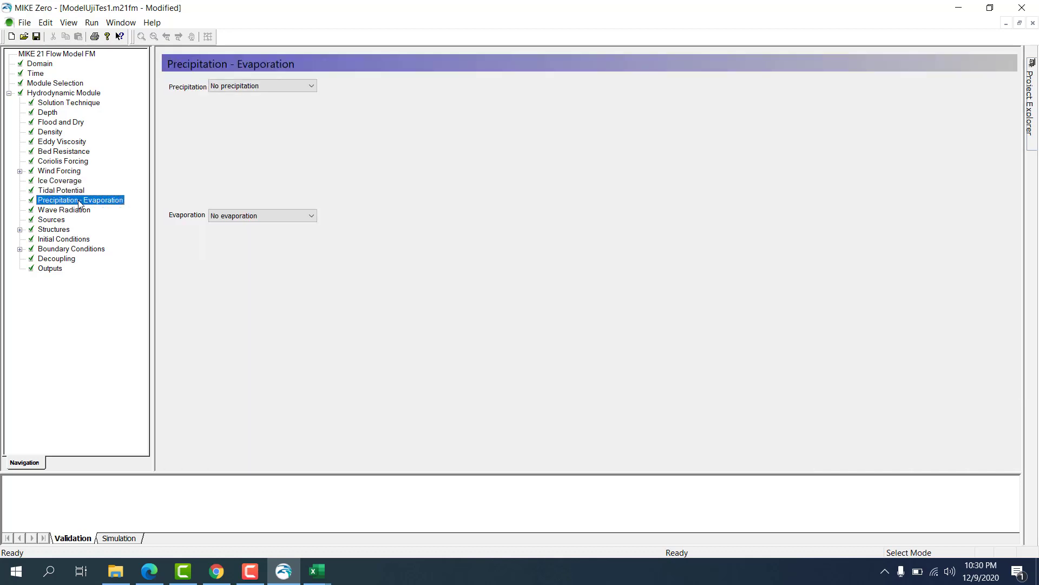
pyautogui.click(241, 91)
pyautogui.click(219, 174)
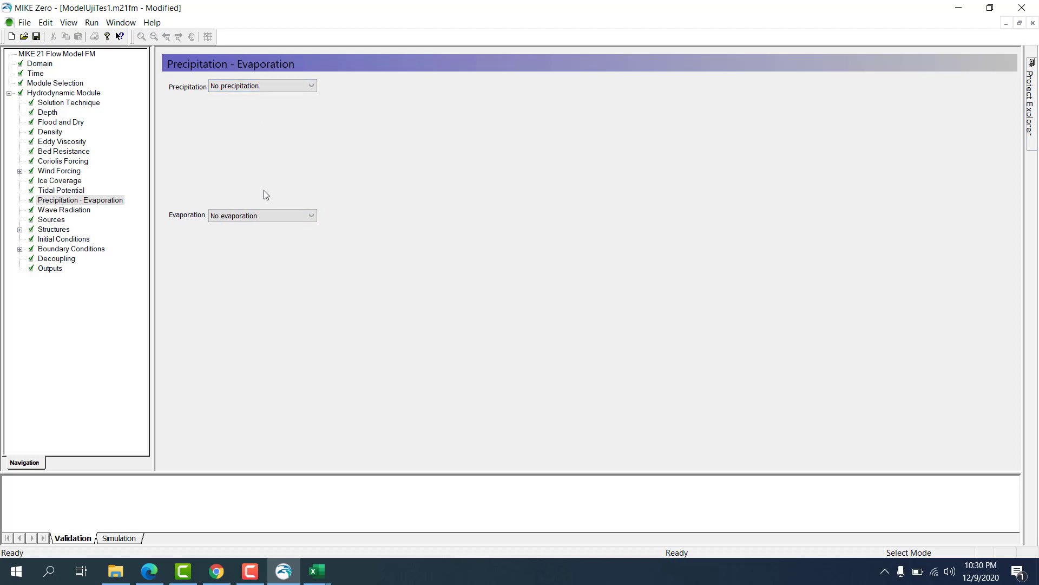
# Review the wave radiation settings, the sources map, and the structure types available in the hydrodynamic module.
pyautogui.click(75, 213)
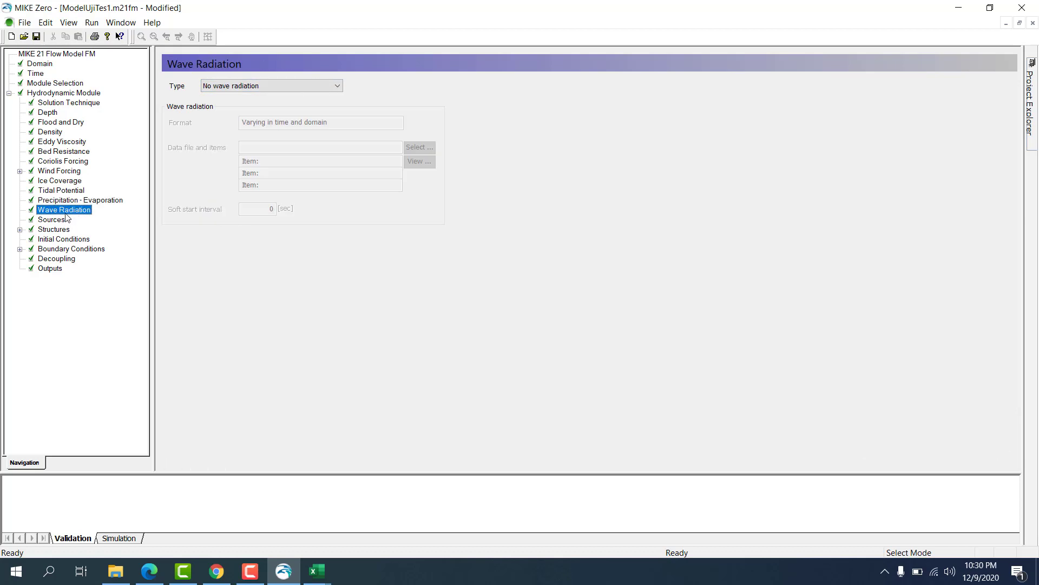
pyautogui.click(57, 220)
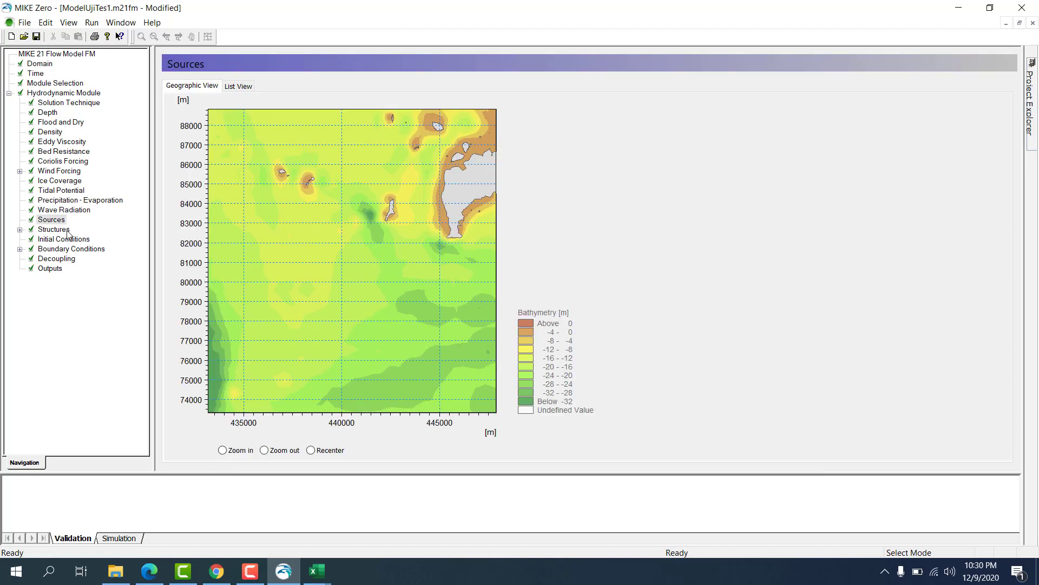
pyautogui.click(61, 230)
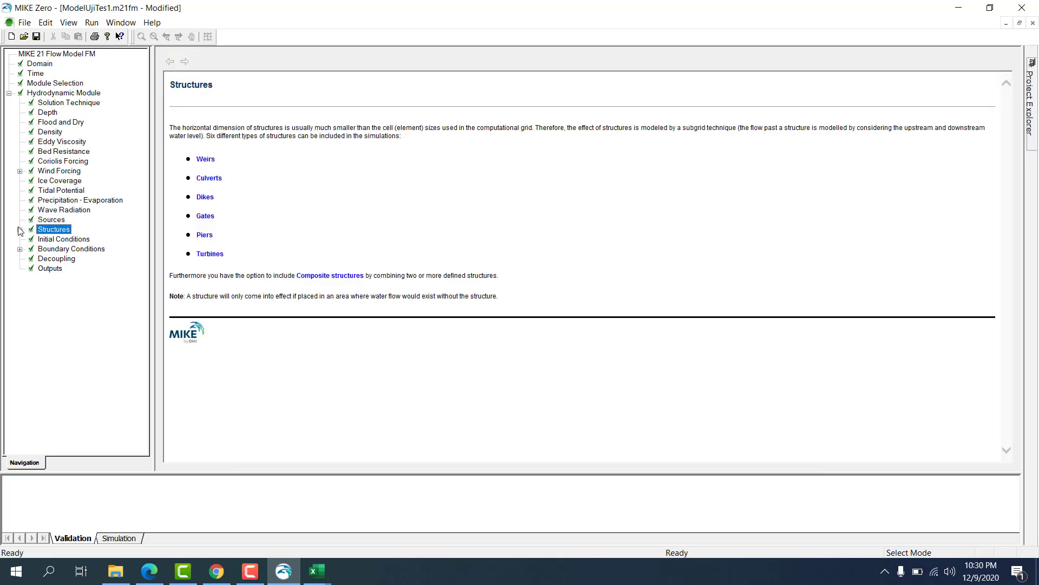
pyautogui.click(19, 230)
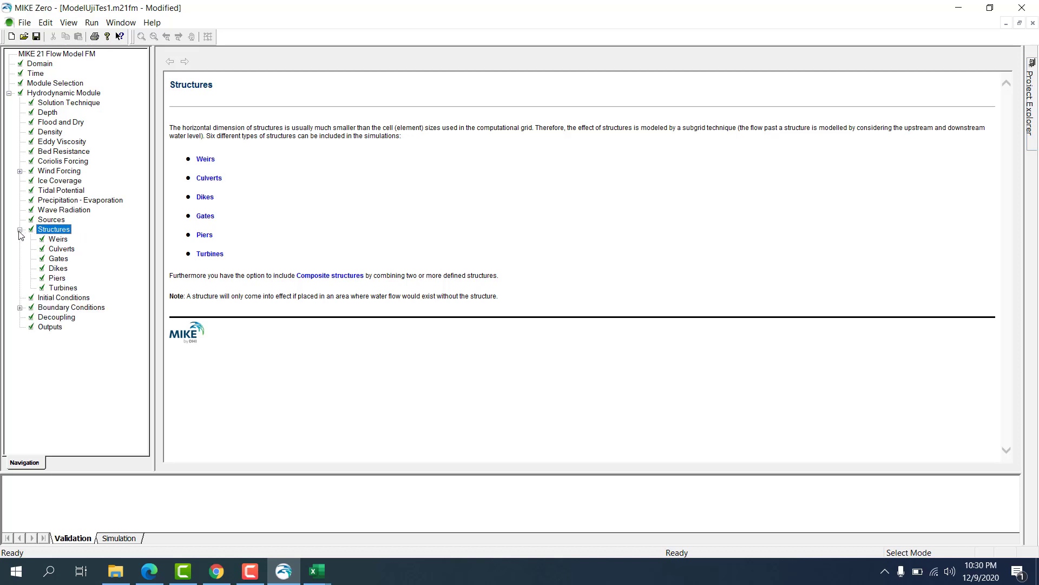
pyautogui.click(19, 230)
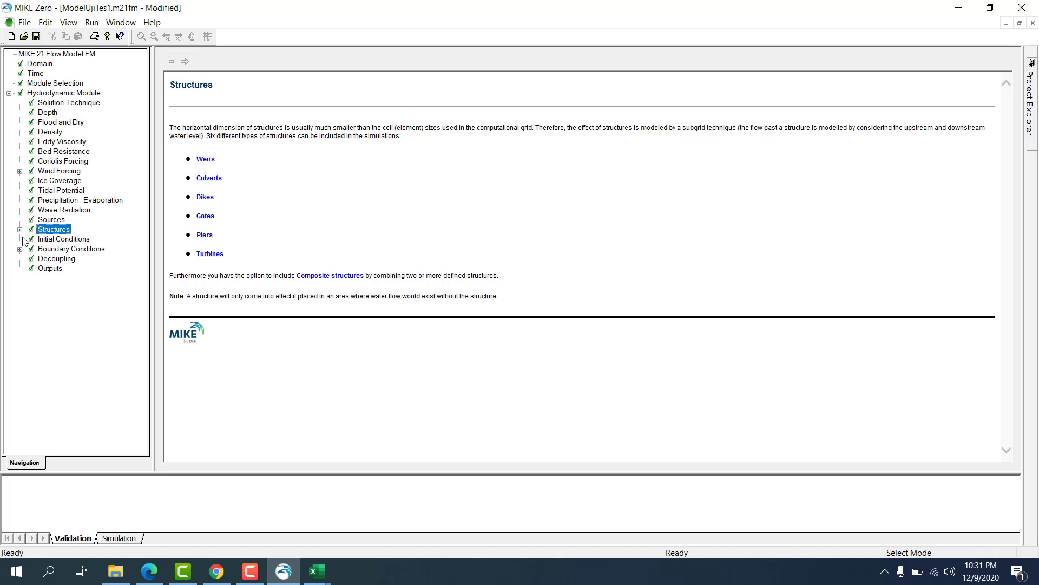
# Examine the initial condition types and the surface elevation setting of the hydrodynamic module.
pyautogui.click(59, 239)
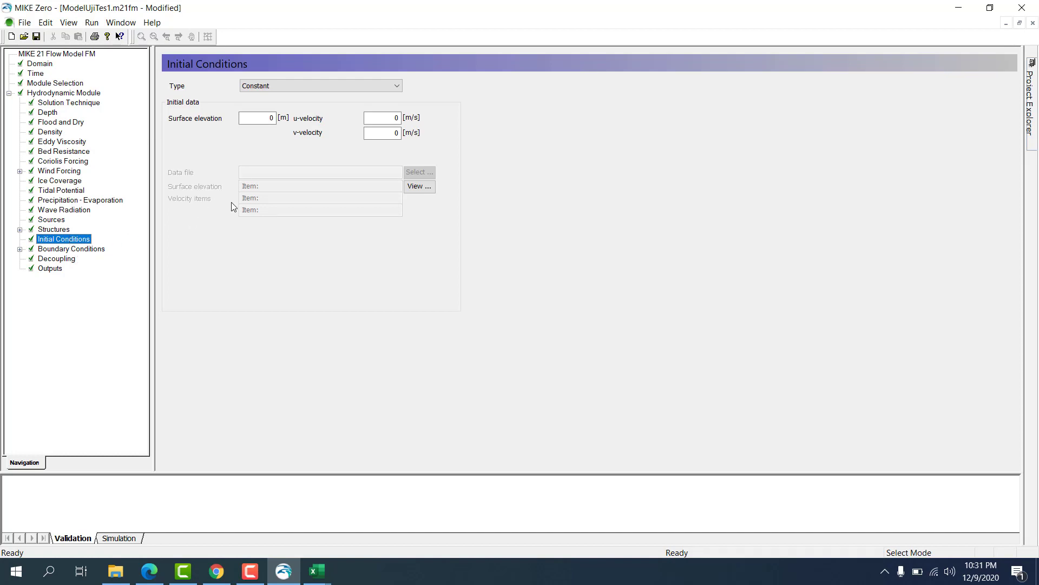
pyautogui.click(288, 88)
pyautogui.click(288, 88)
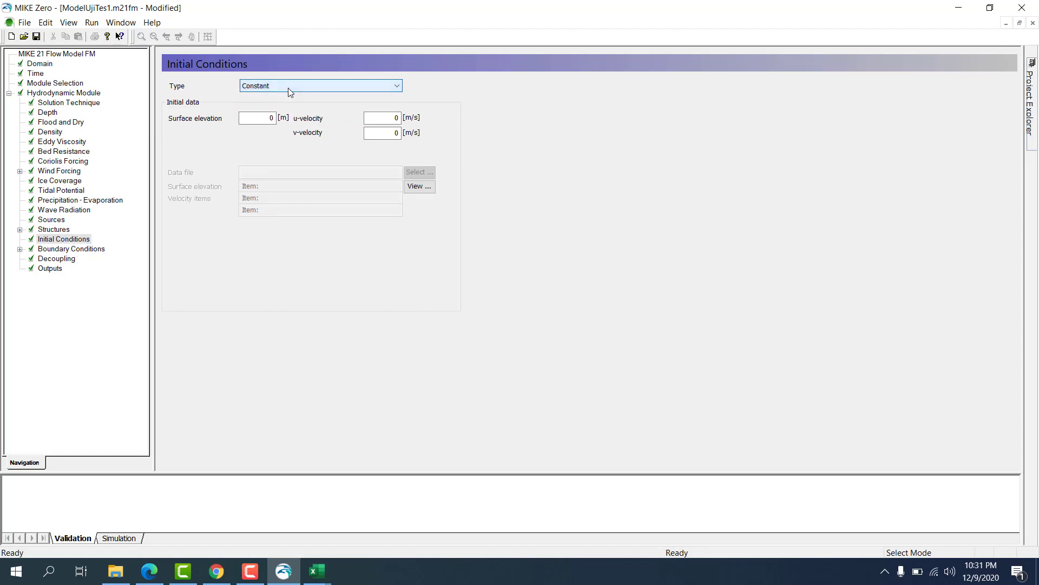
pyautogui.click(288, 88)
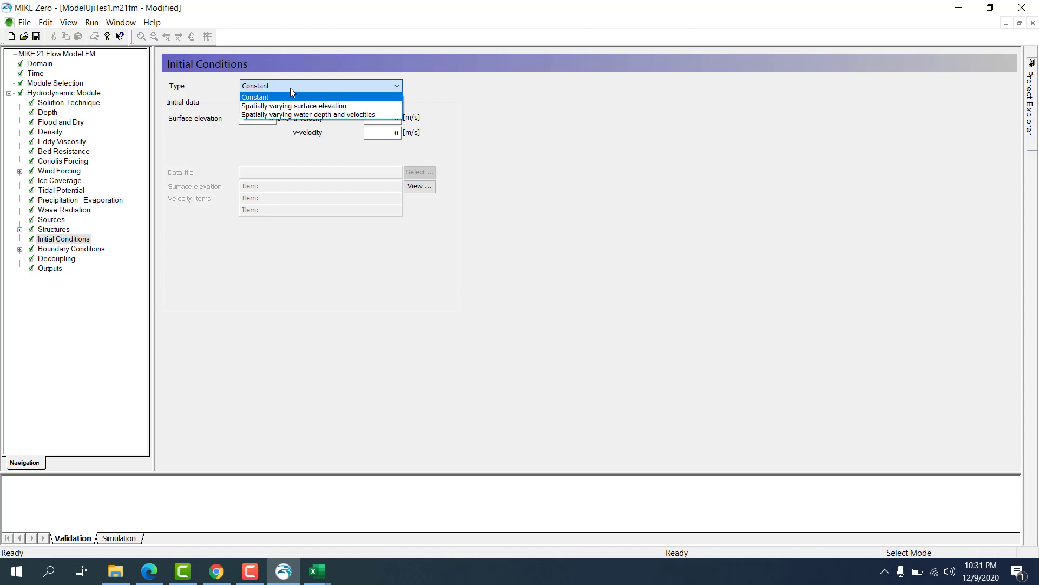
pyautogui.click(290, 88)
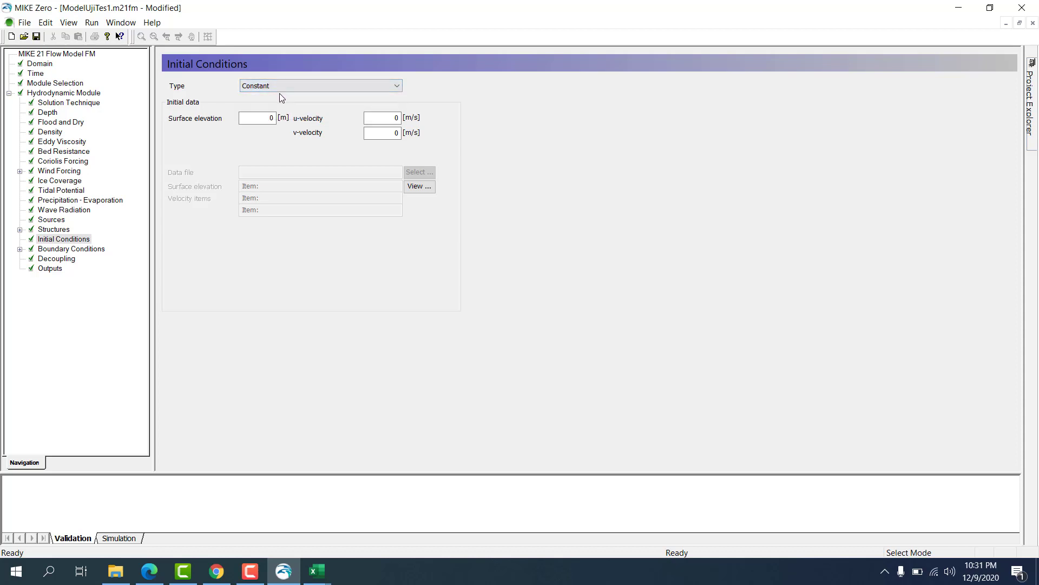
pyautogui.doubleClick(265, 118)
# Examine the boundary conditions map and compare its boundary codes with the Code 33, Code 44 and Land boundary entries.
pyautogui.click(83, 249)
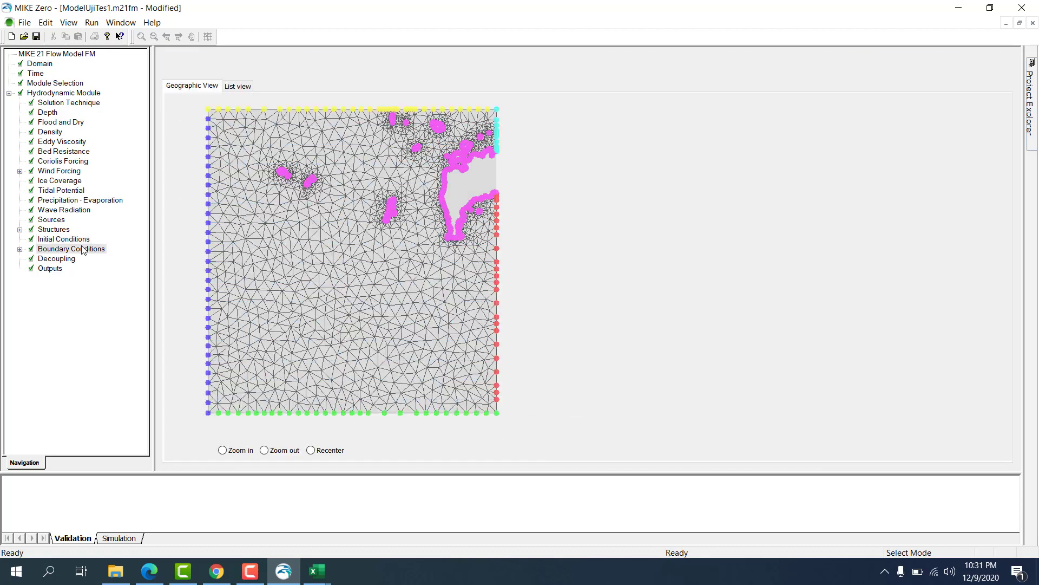
pyautogui.click(27, 252)
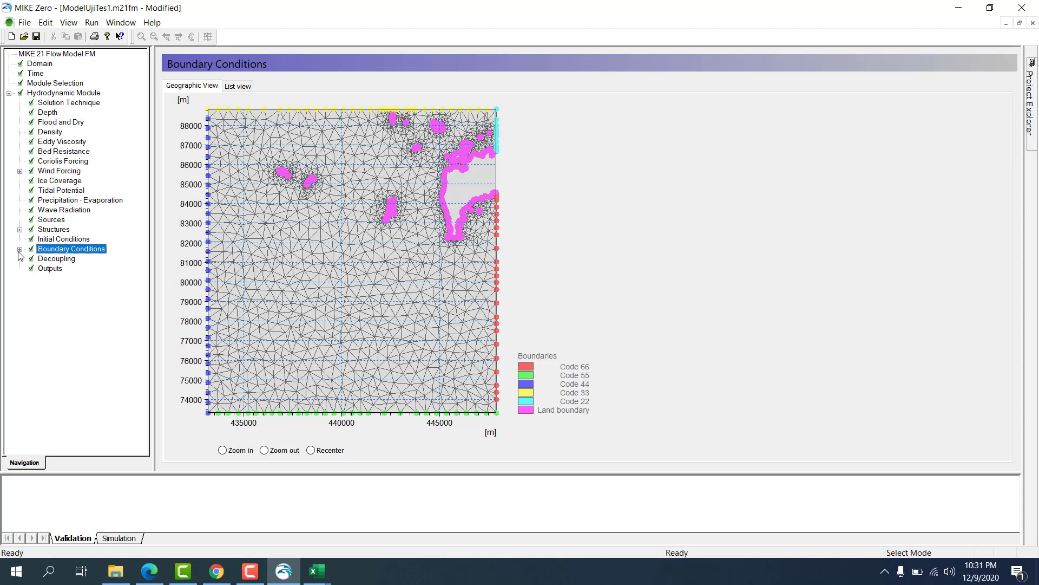
pyautogui.click(19, 250)
pyautogui.click(63, 260)
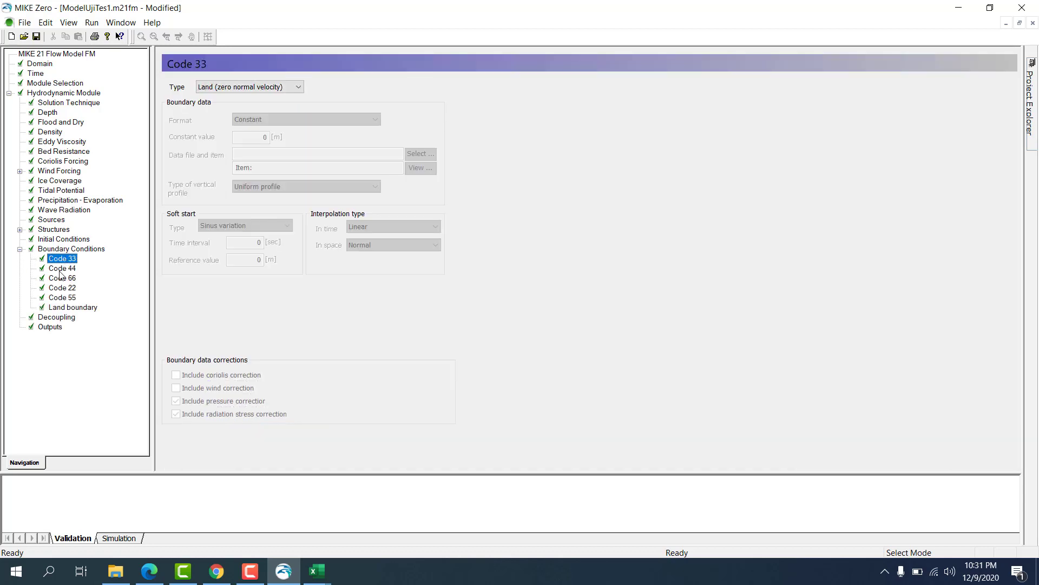
pyautogui.click(66, 269)
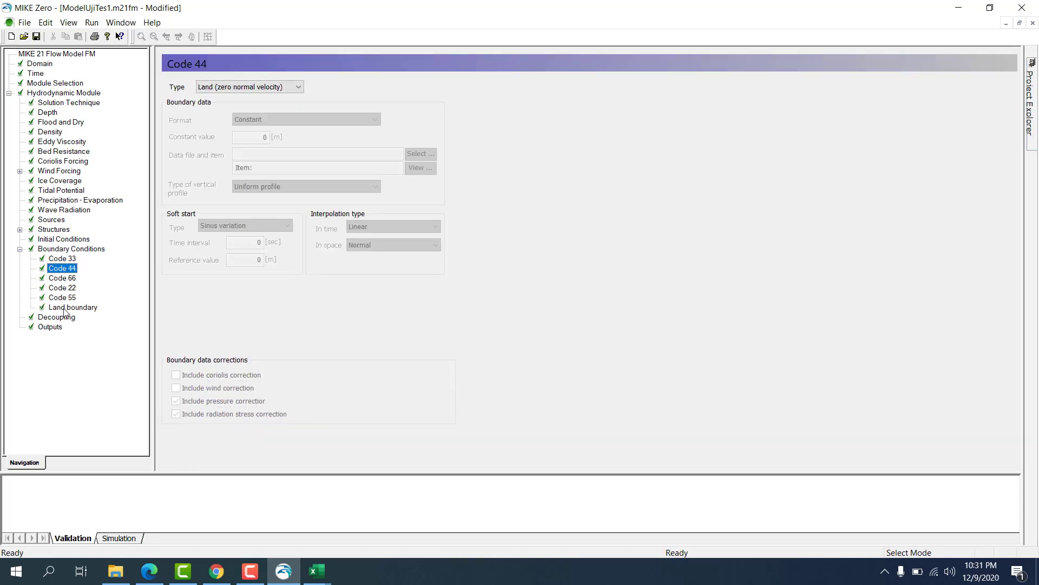
pyautogui.click(62, 308)
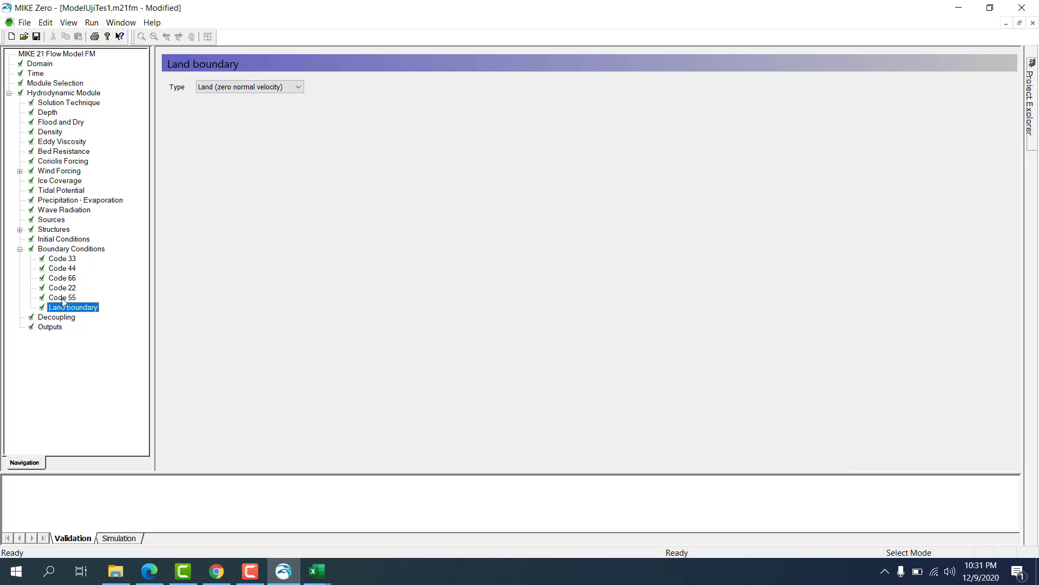
pyautogui.click(65, 260)
pyautogui.click(72, 251)
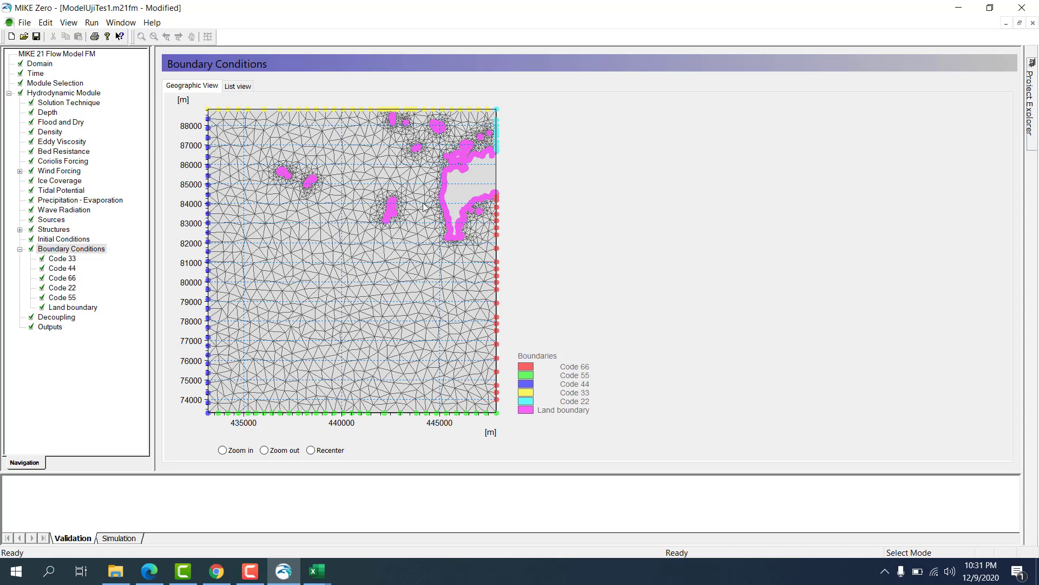
pyautogui.click(64, 268)
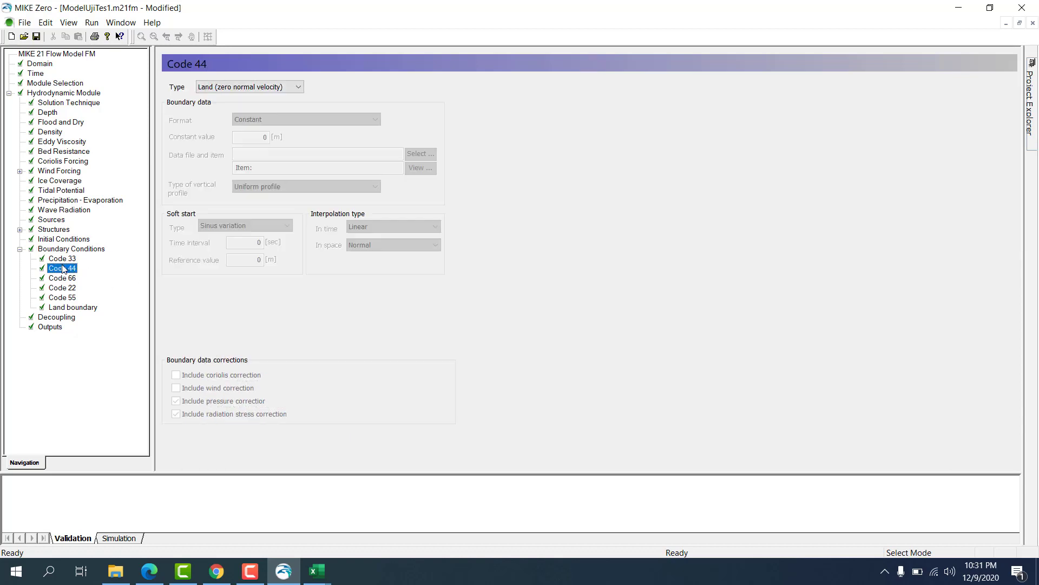
# Set the Code 33 boundary to Specified level, varying in time and along boundary, with Pasut33.dfs1 as its data file.
pyautogui.click(67, 258)
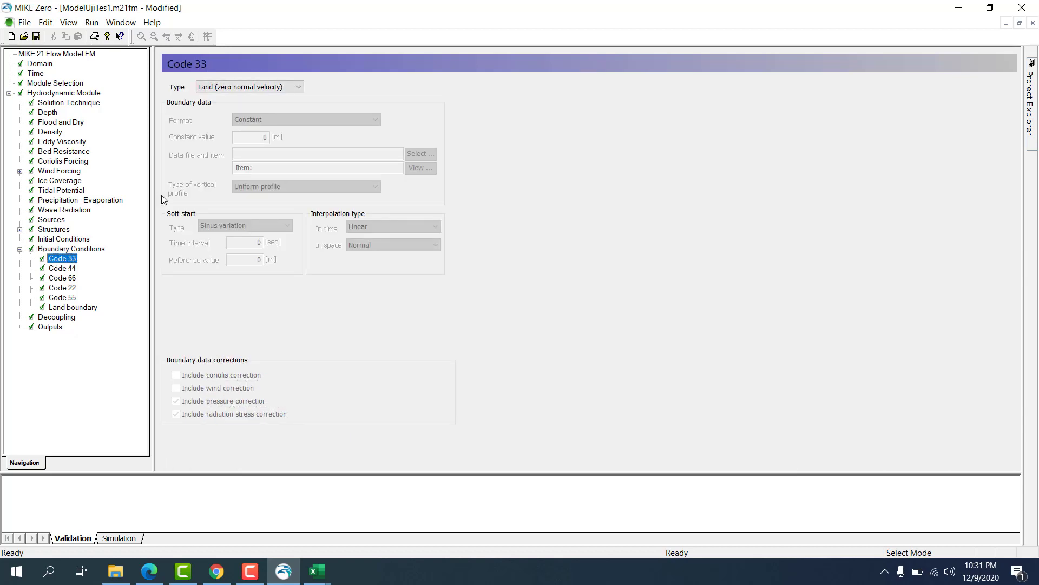
pyautogui.click(251, 88)
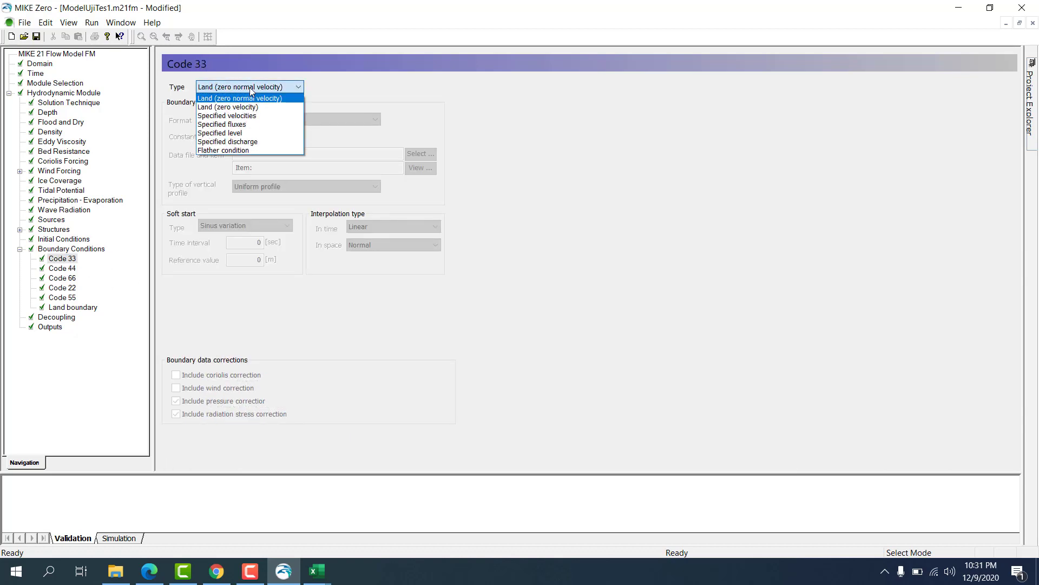
pyautogui.click(232, 133)
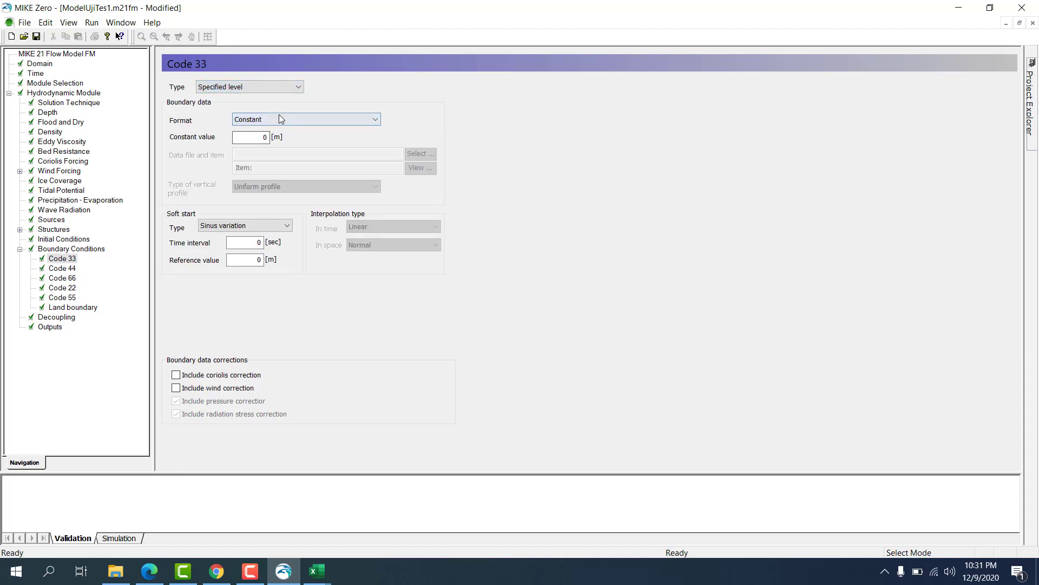
pyautogui.click(280, 118)
pyautogui.click(303, 148)
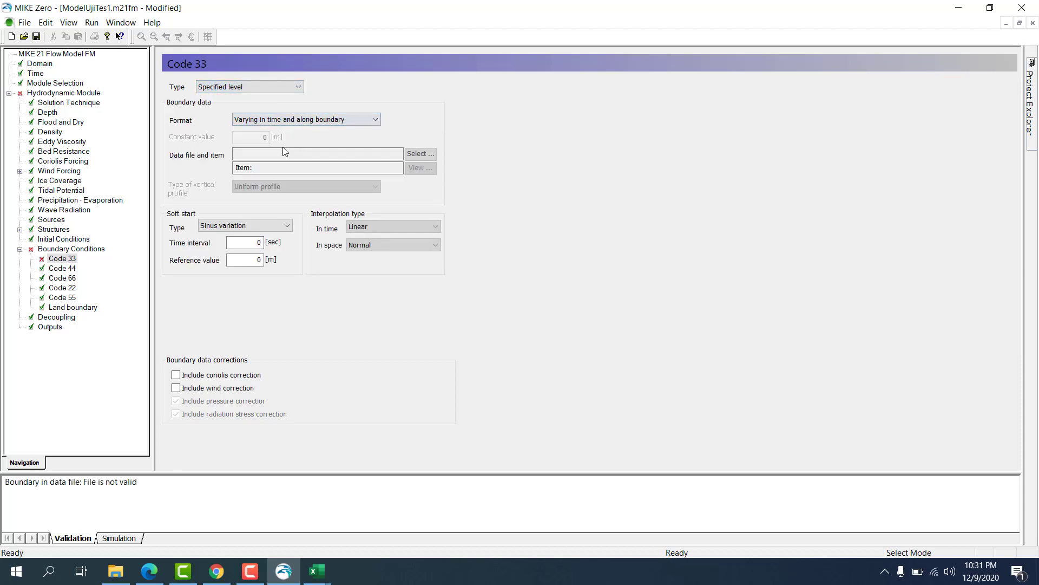
pyautogui.click(425, 154)
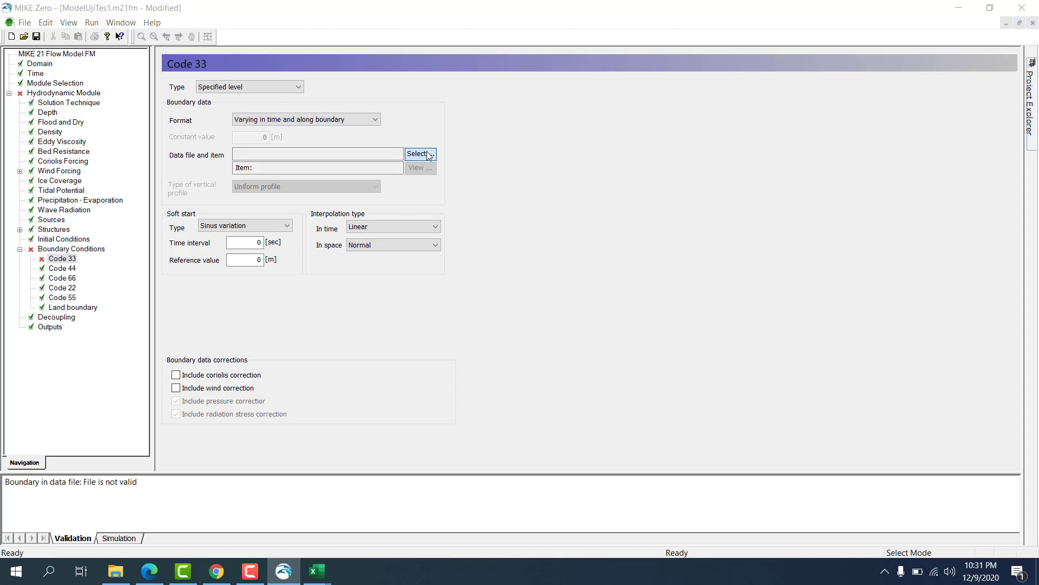
pyautogui.click(459, 142)
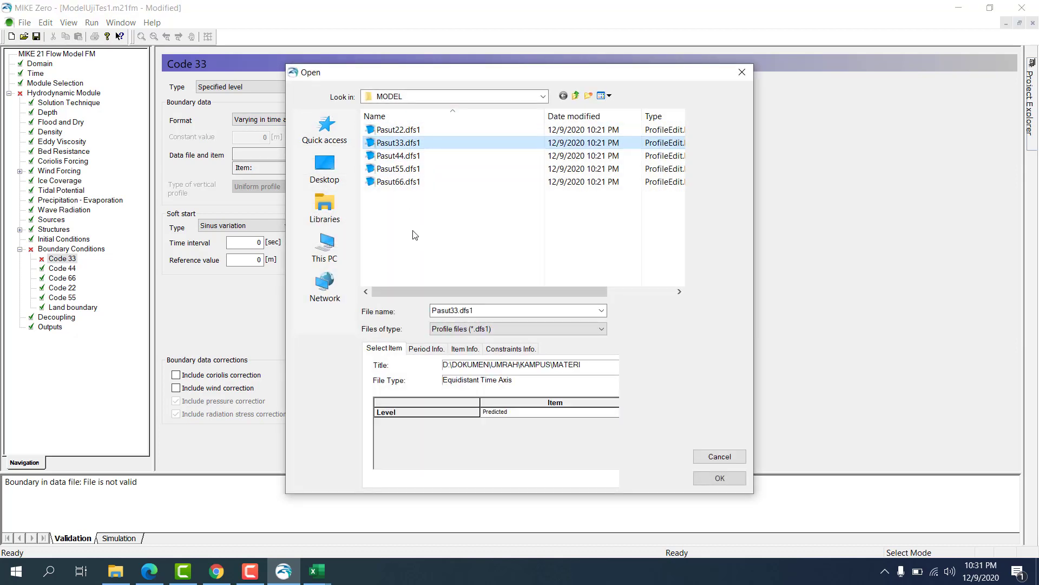
pyautogui.click(718, 478)
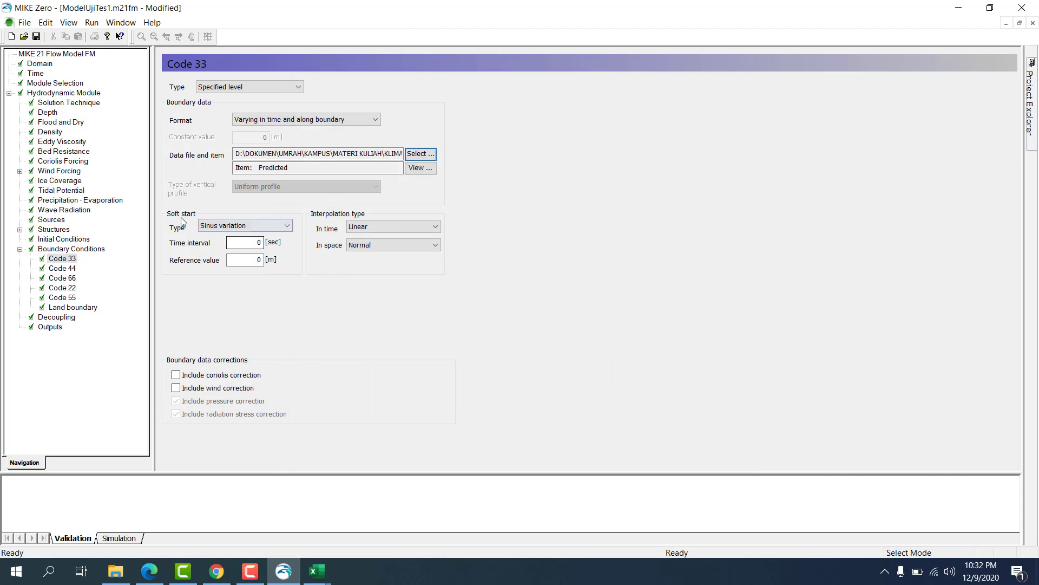
# Set the Code 44 boundary to Specified level, varying in time and along boundary, with Pasut44.dfs1 as its data file.
pyautogui.click(57, 272)
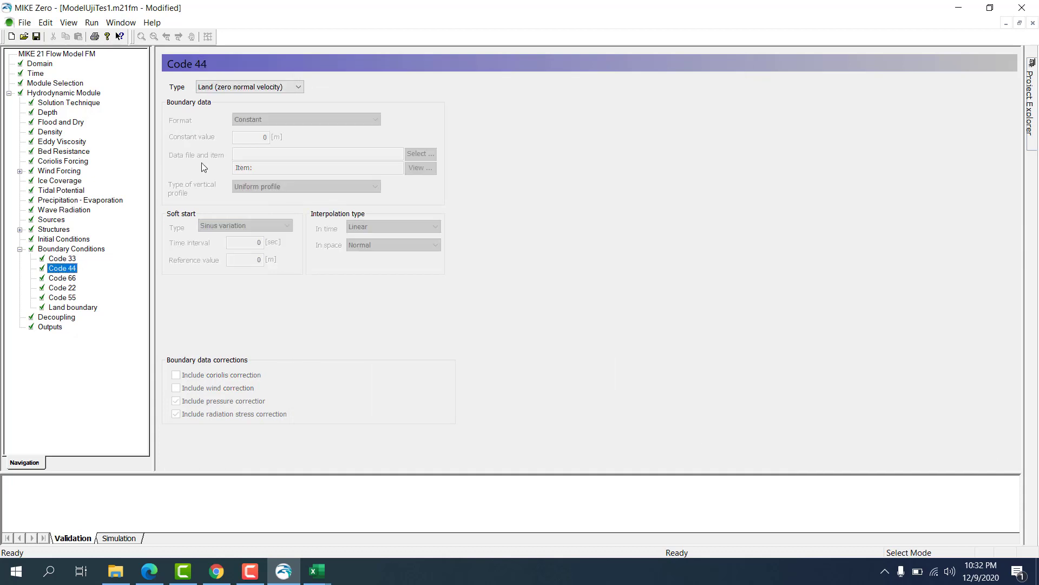
pyautogui.click(241, 88)
pyautogui.click(260, 132)
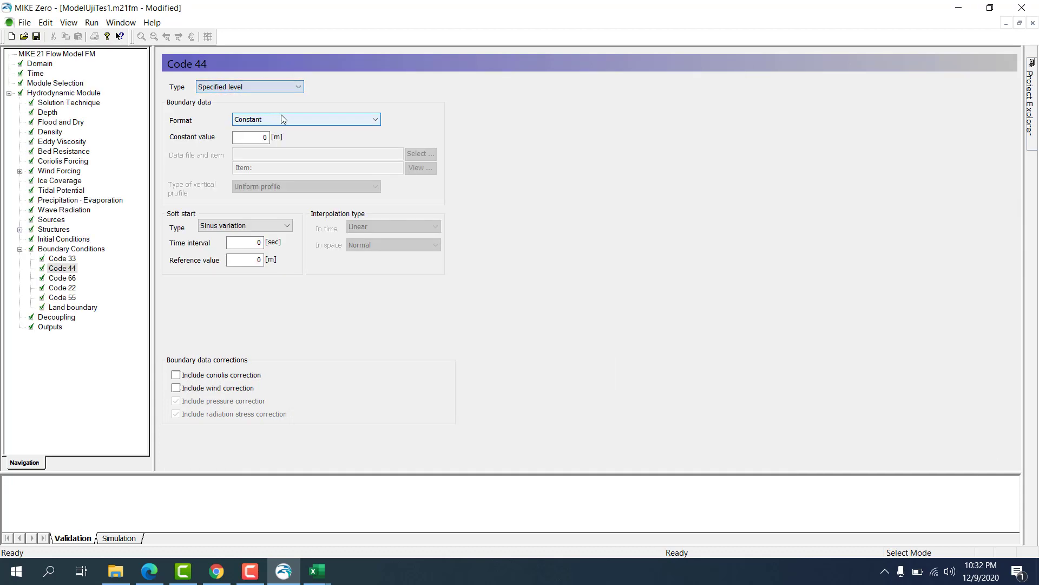
pyautogui.click(282, 118)
pyautogui.click(284, 145)
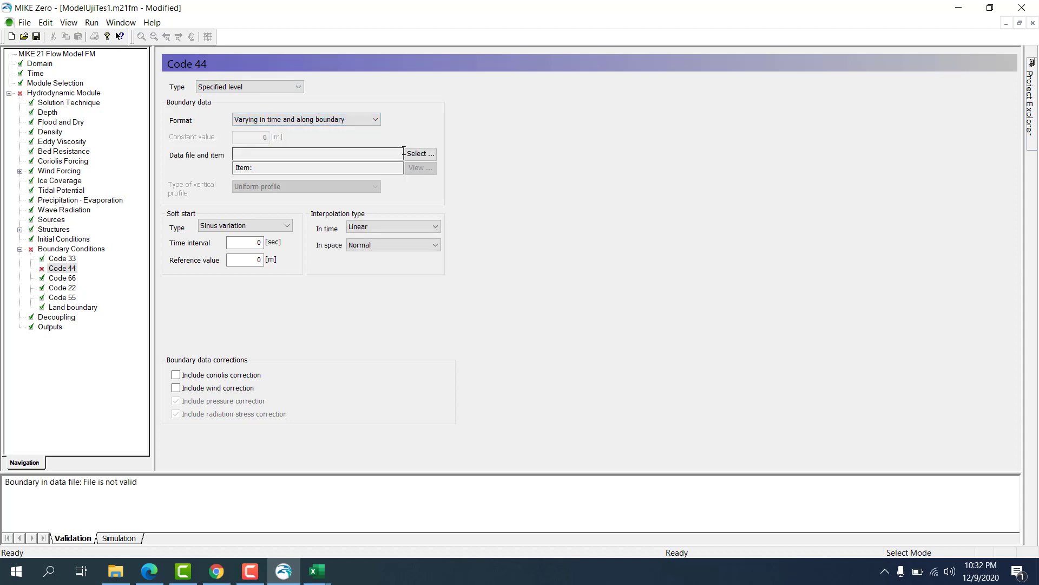
pyautogui.click(418, 154)
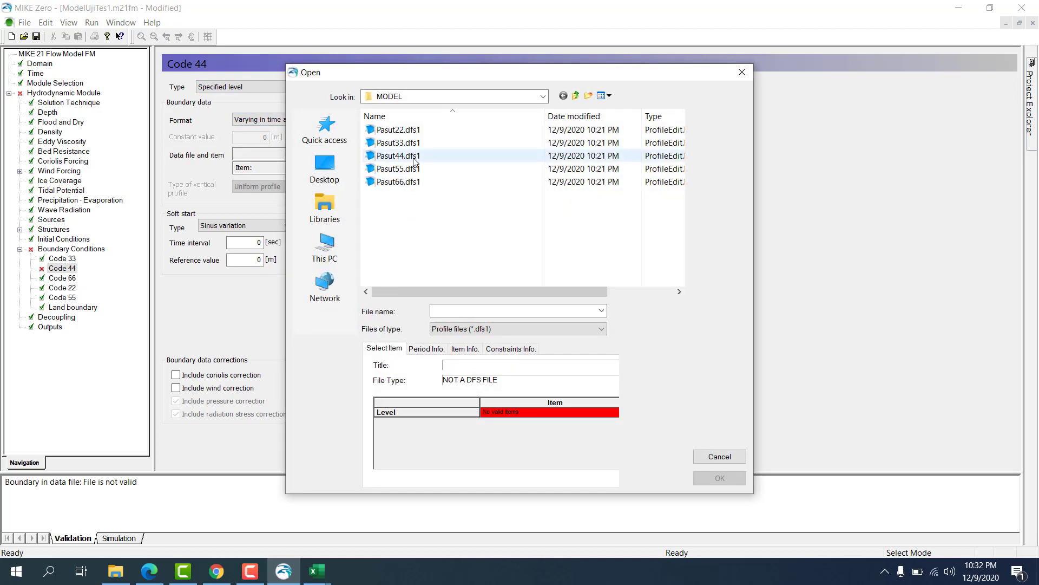
pyautogui.doubleClick(415, 156)
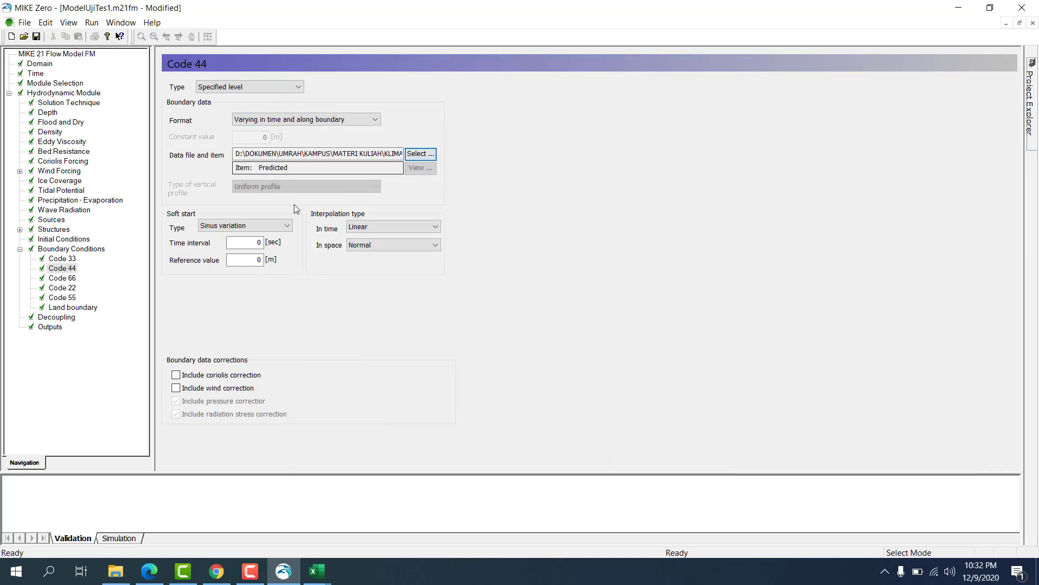
# Set the Code 66 boundary to Specified level, varying in time and along boundary, with Pasut66.dfs1 as its data file.
pyautogui.click(74, 279)
pyautogui.click(272, 88)
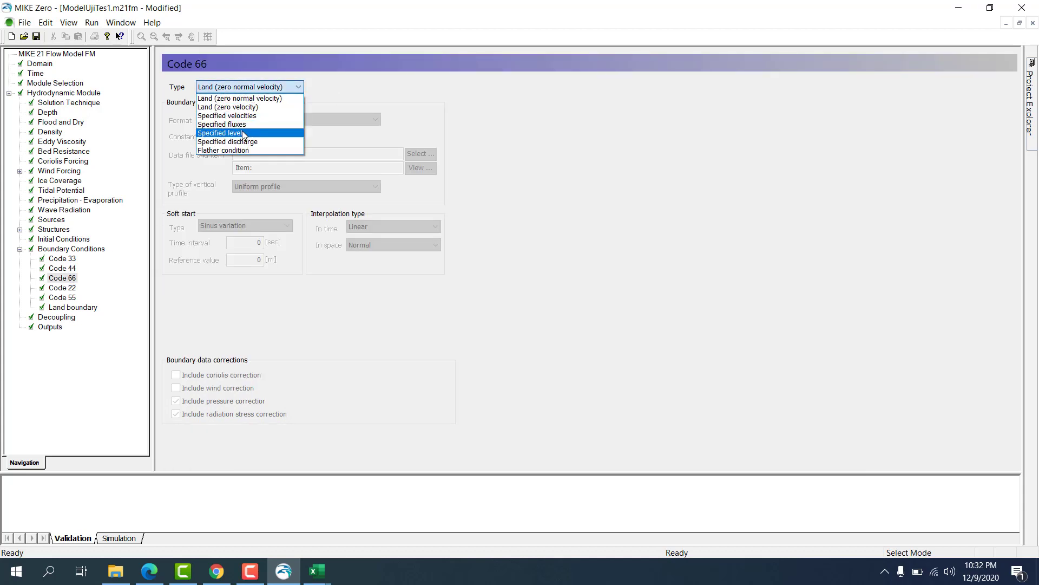
pyautogui.click(244, 133)
pyautogui.click(274, 121)
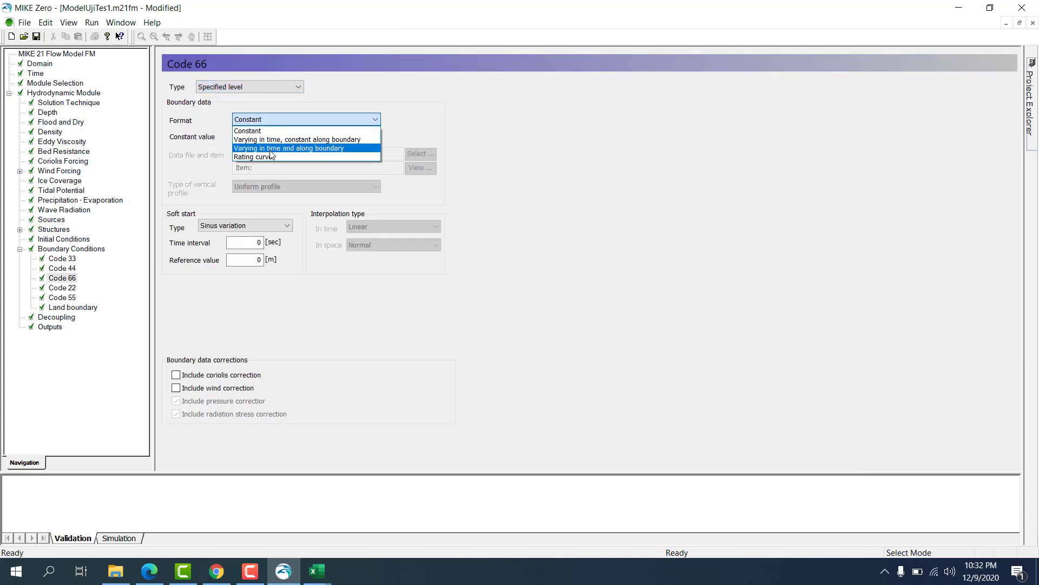
pyautogui.click(270, 150)
pyautogui.click(420, 153)
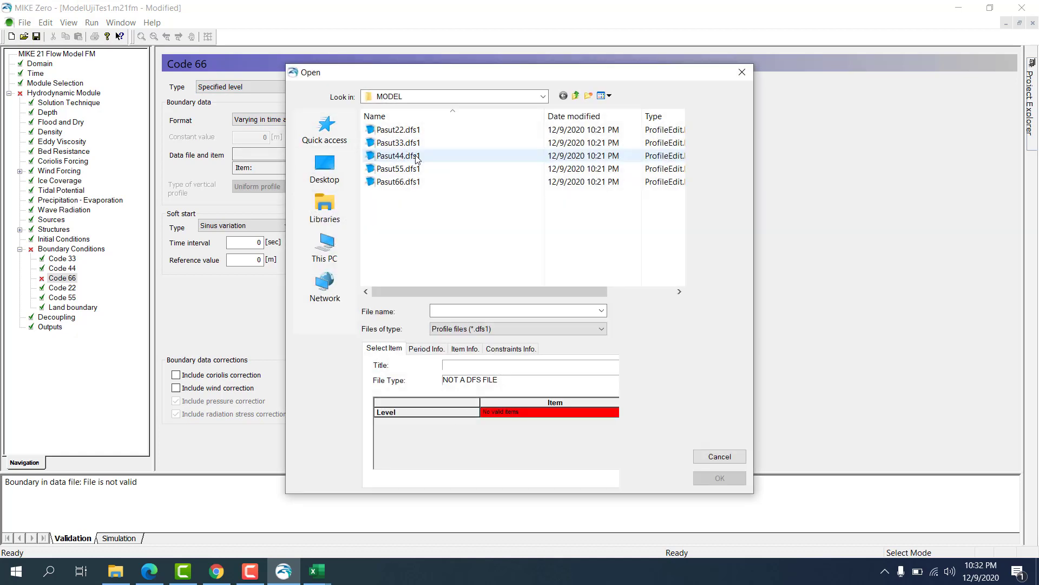
pyautogui.doubleClick(398, 182)
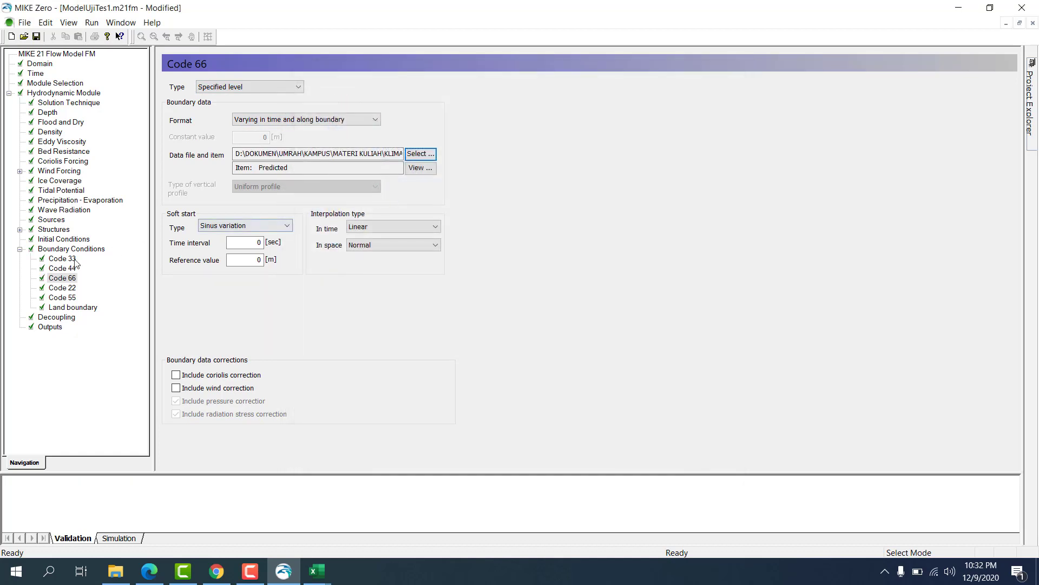
# Set the Code 22 boundary to Specified level, varying in time and along boundary, with Pasut22.dfs1 as its data file.
pyautogui.click(60, 287)
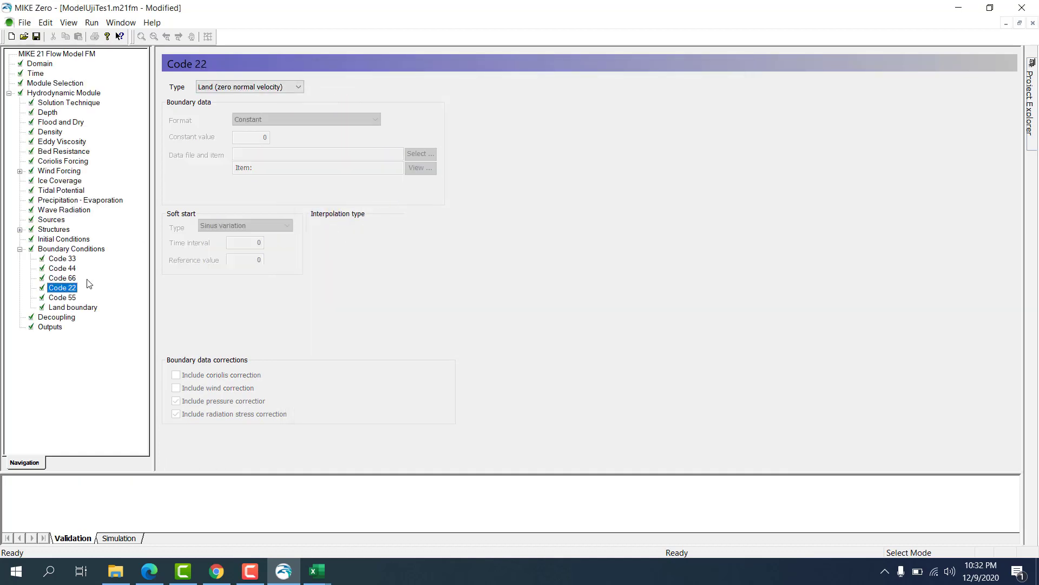
pyautogui.click(274, 91)
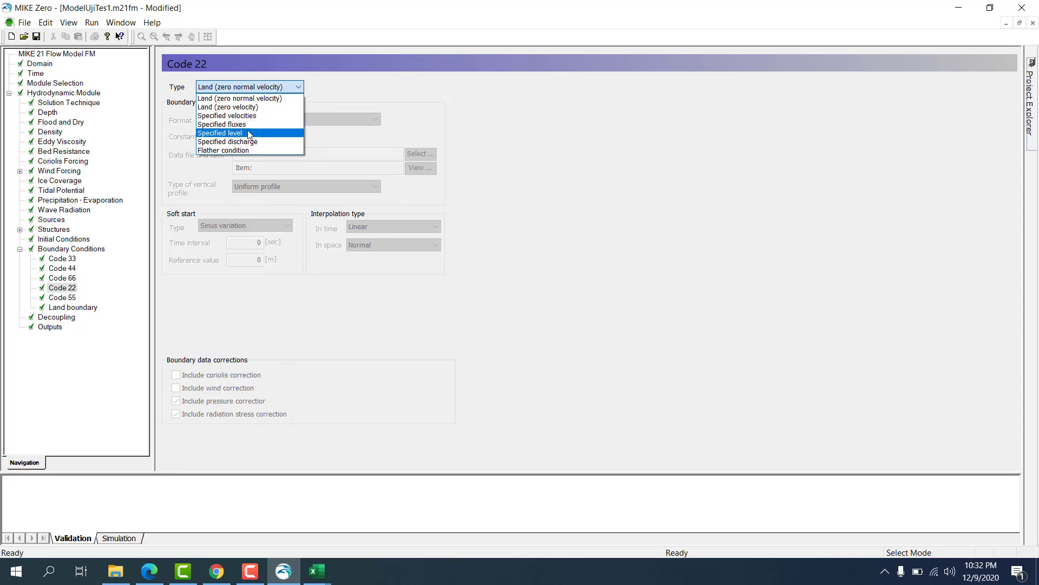
pyautogui.click(248, 133)
pyautogui.click(287, 119)
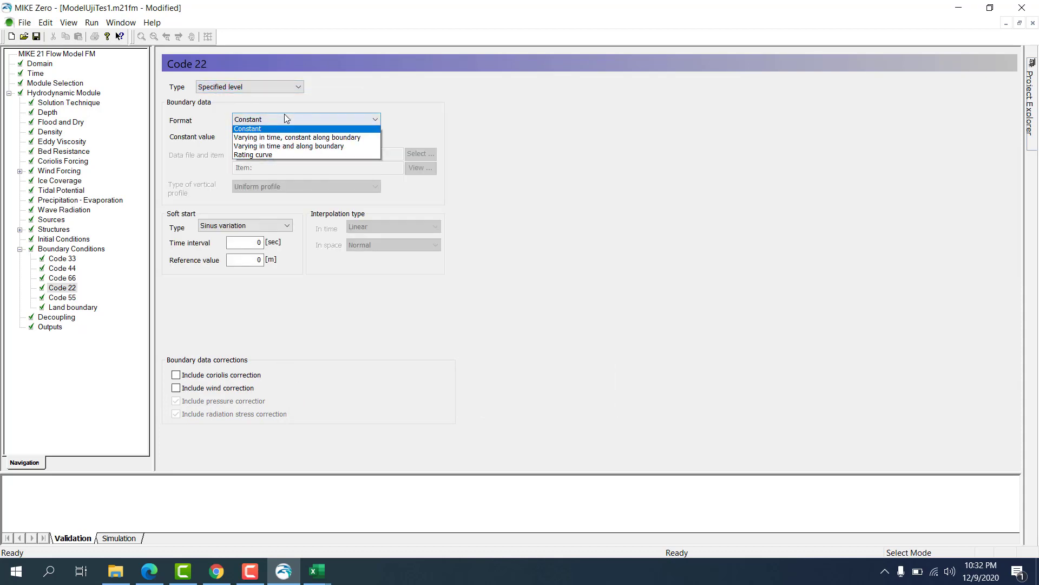
pyautogui.click(287, 148)
pyautogui.click(420, 154)
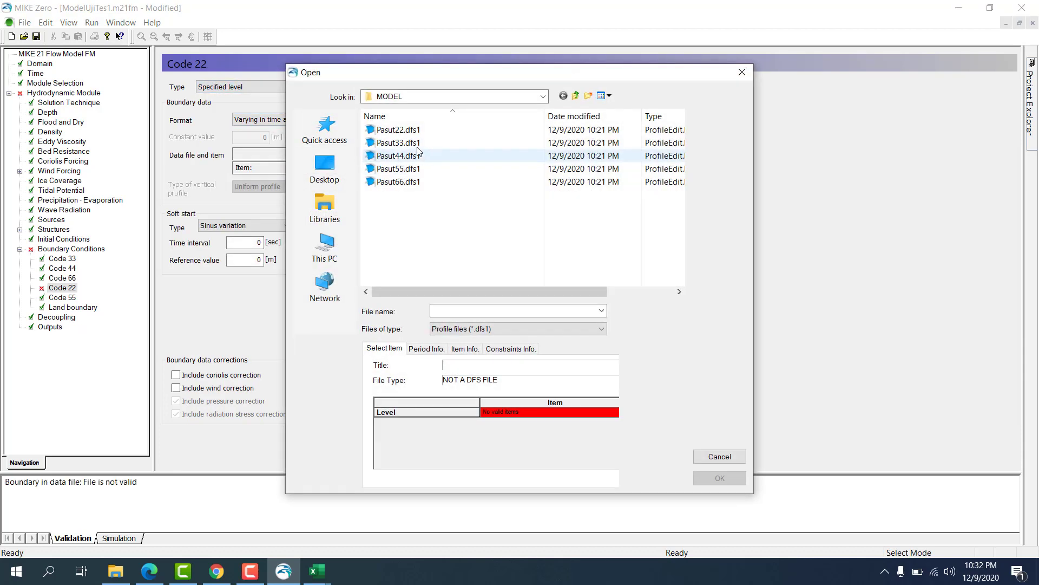
pyautogui.doubleClick(399, 130)
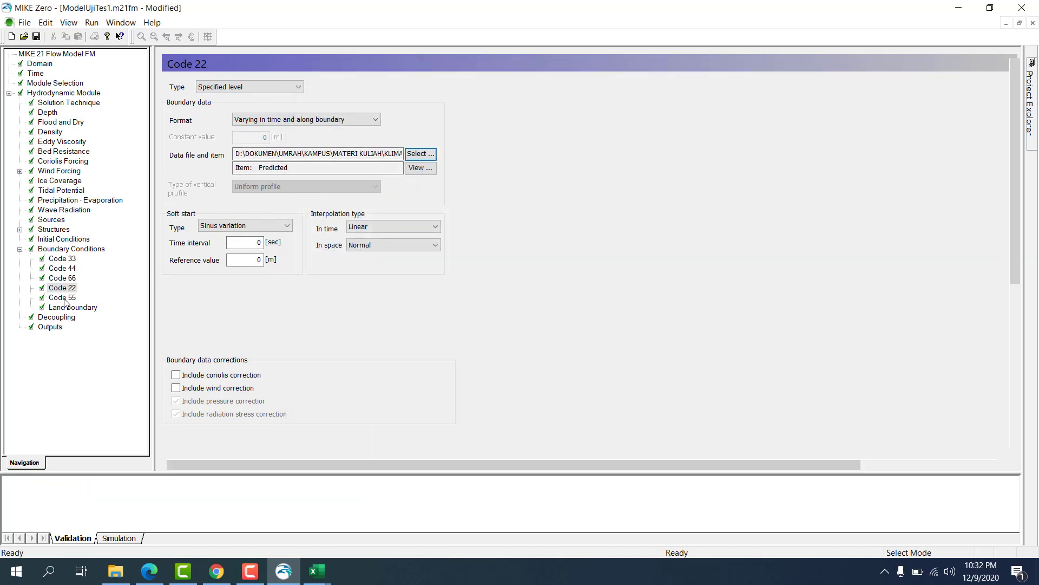
# Set the Code 55 boundary to Specified level, varying in time and along boundary, with data file Pasut55.dfs1, and save the setup.
pyautogui.click(63, 298)
pyautogui.click(285, 87)
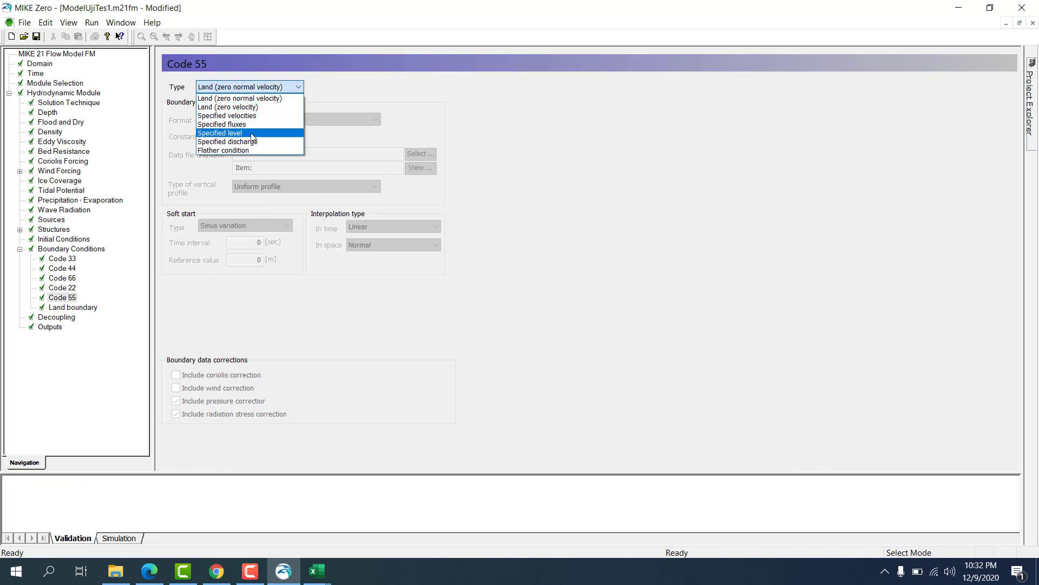
pyautogui.click(251, 134)
pyautogui.click(297, 120)
pyautogui.click(325, 143)
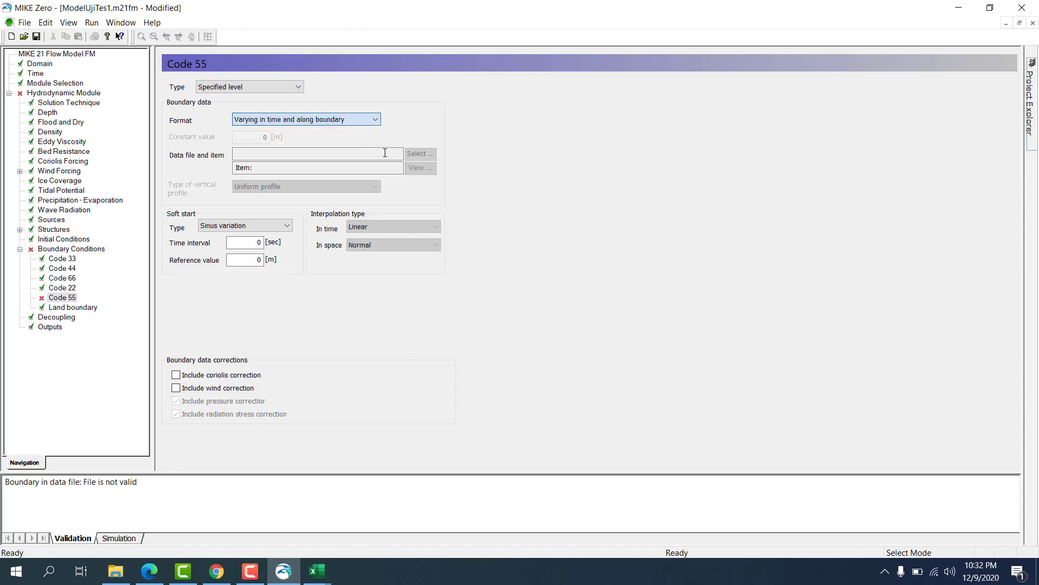
pyautogui.click(420, 154)
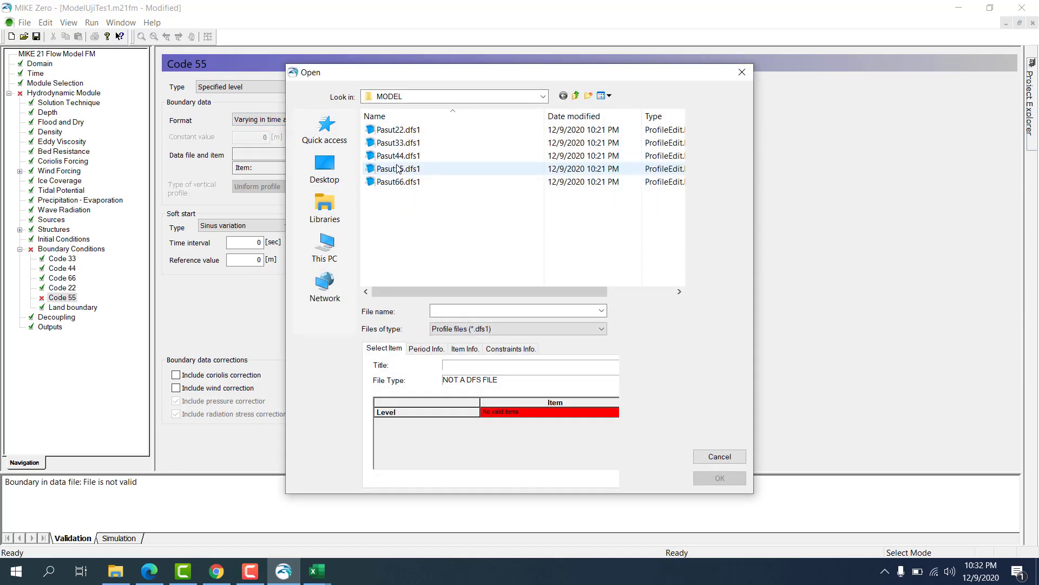
pyautogui.doubleClick(398, 168)
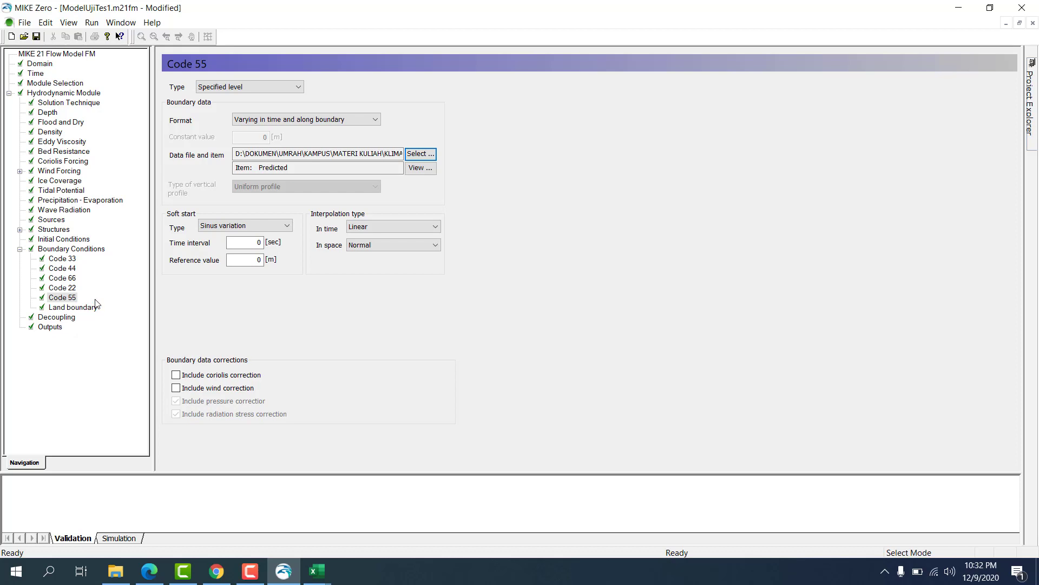
pyautogui.click(36, 36)
# Add a new output to the hydrodynamic module and set its output format to Area series, keeping the 2D (horizontal) field type.
pyautogui.click(50, 330)
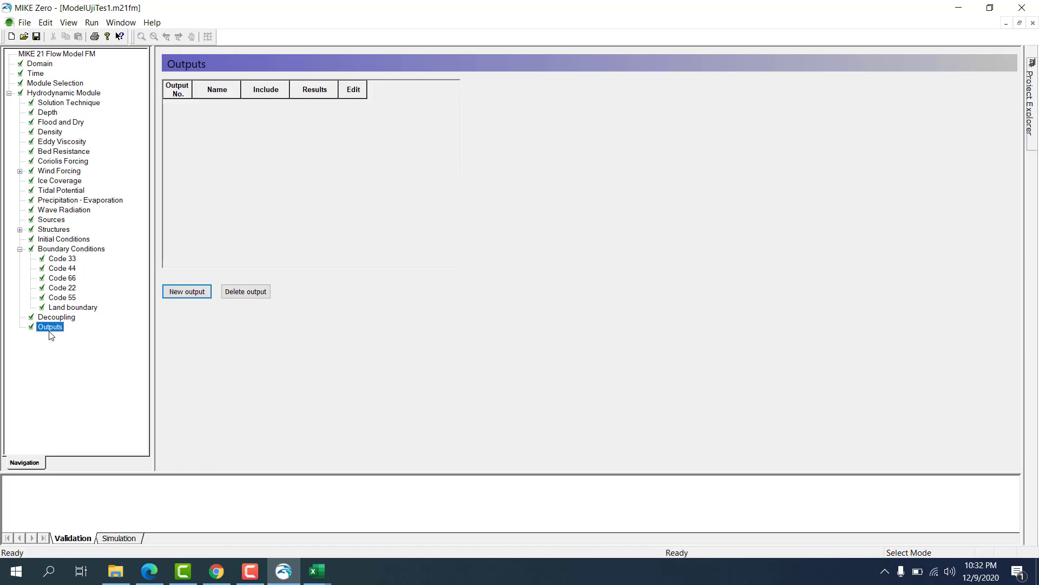
pyautogui.click(189, 292)
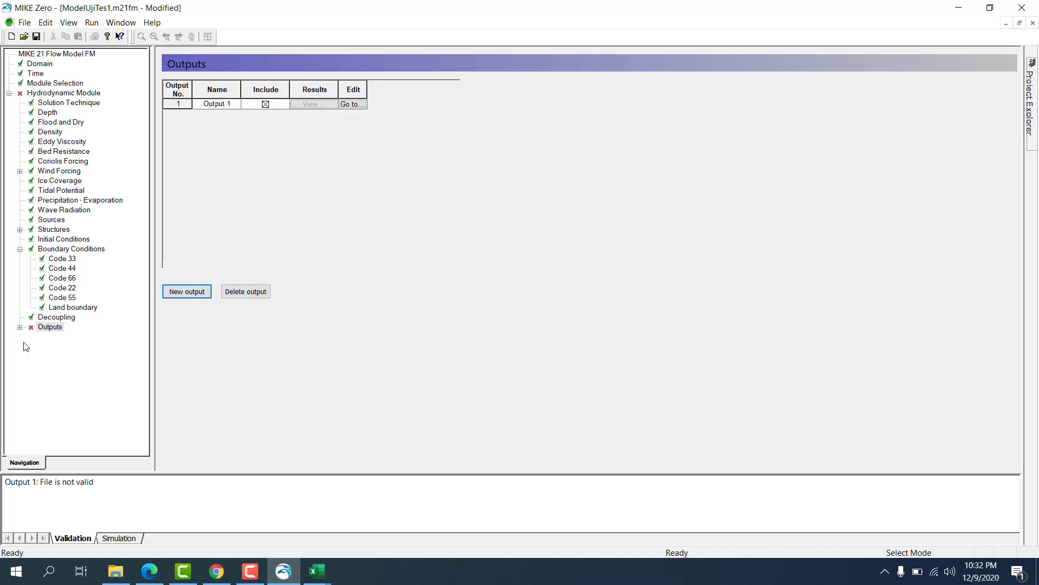
pyautogui.click(20, 328)
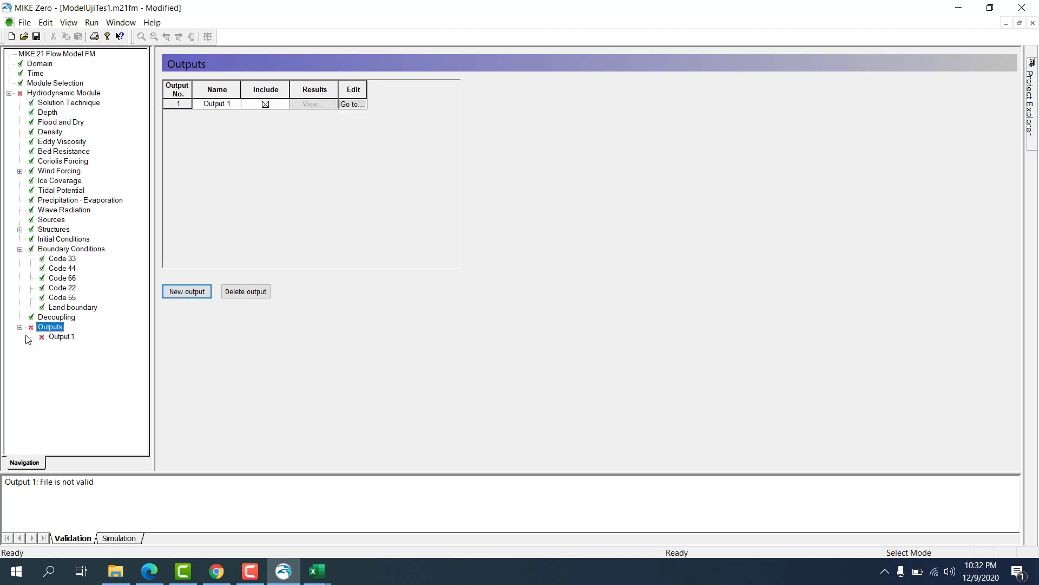
pyautogui.click(350, 105)
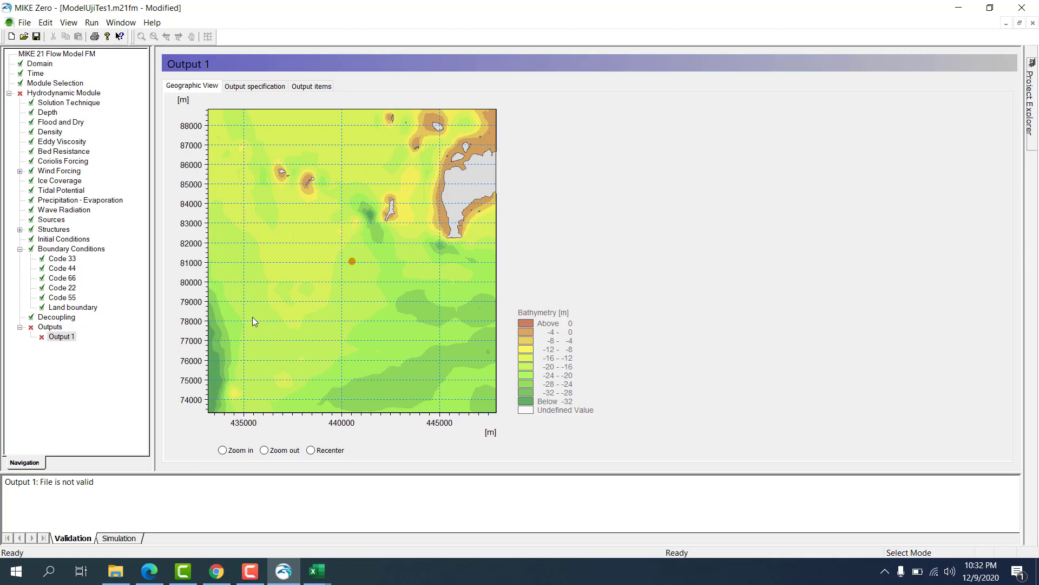
pyautogui.click(280, 89)
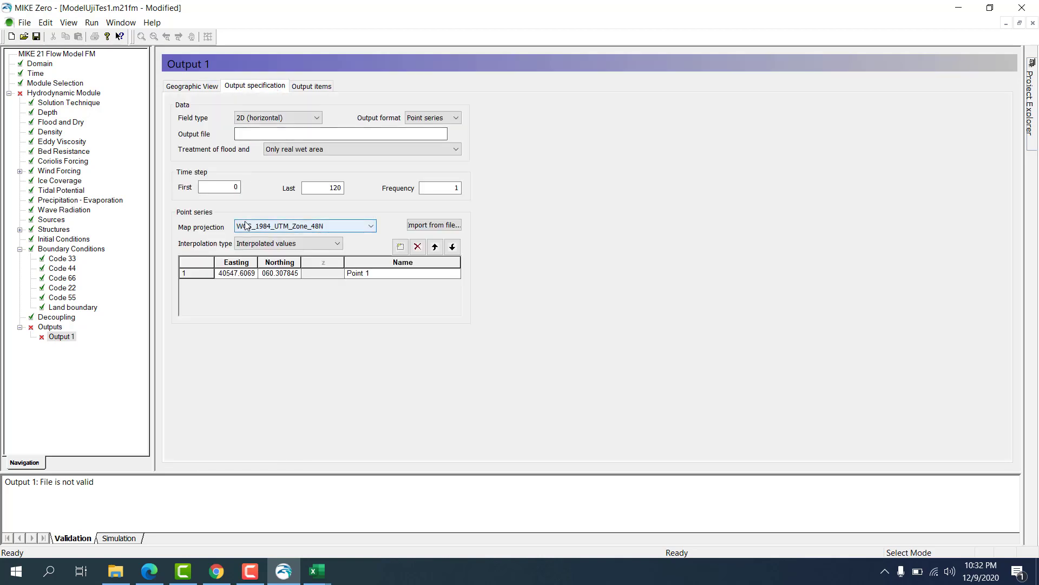
pyautogui.click(424, 119)
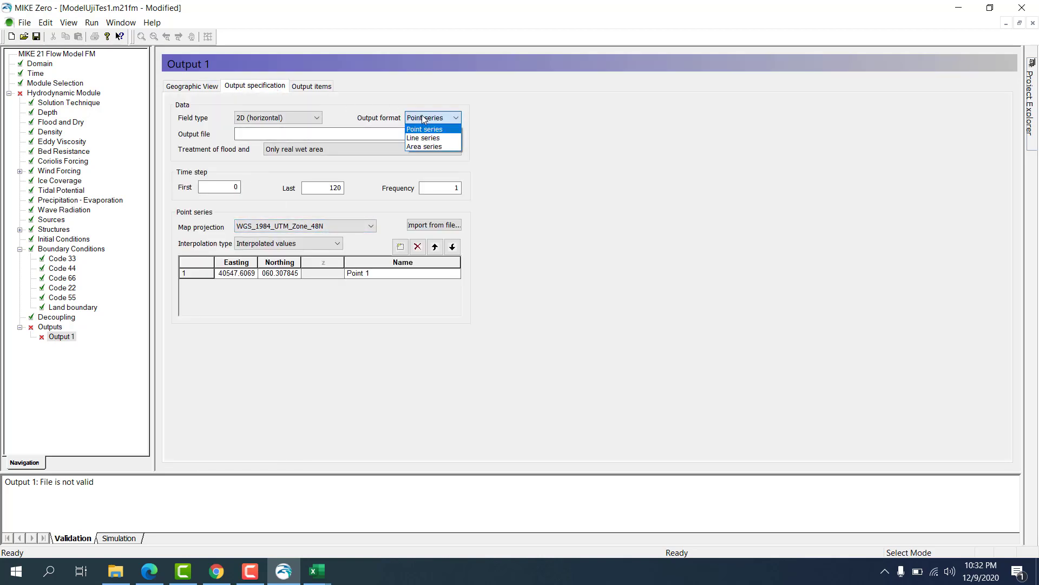
pyautogui.click(421, 147)
pyautogui.click(297, 117)
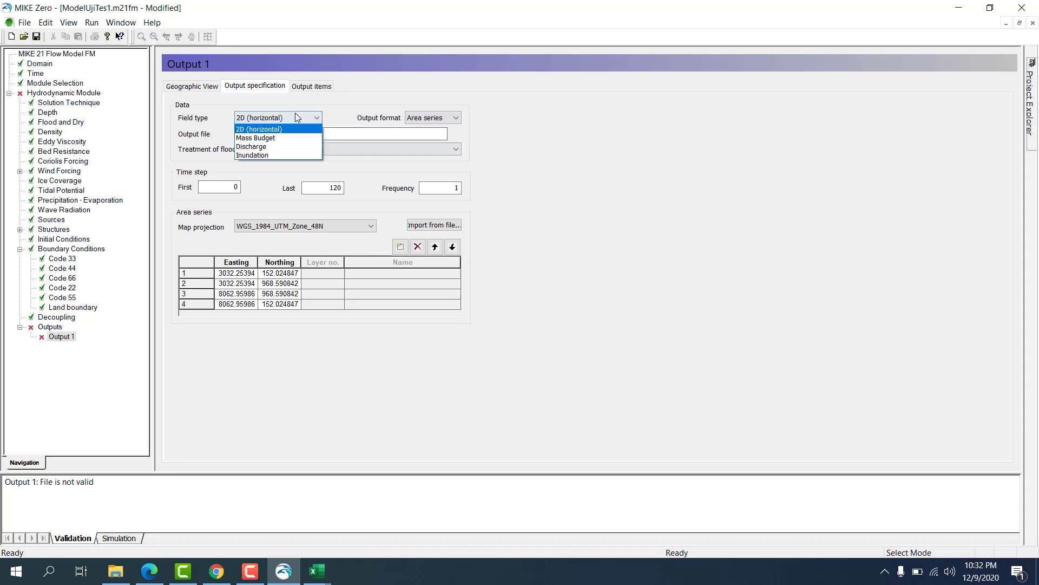
pyautogui.click(311, 89)
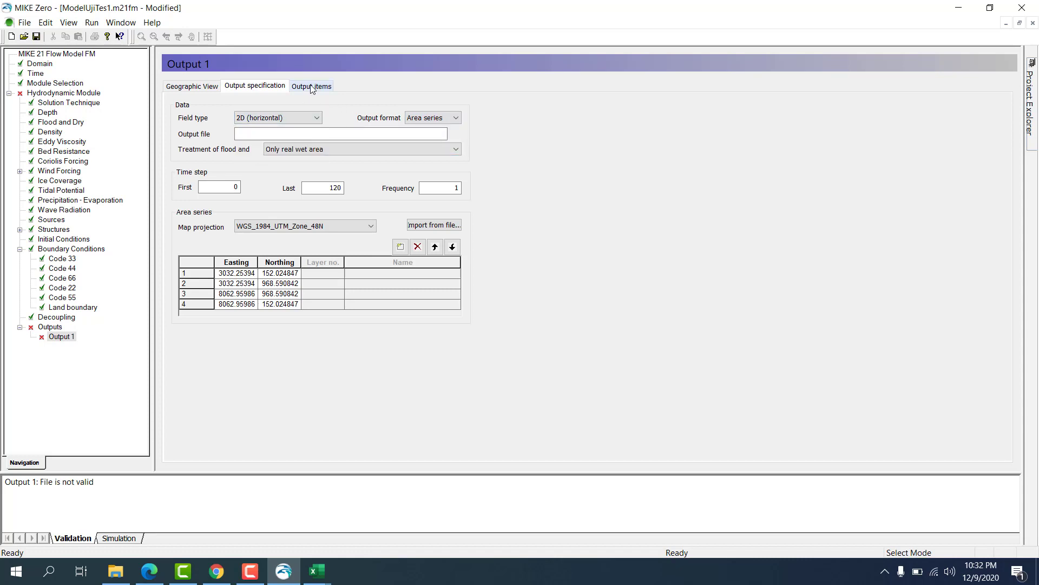
# Include current speed, current direction, wind U velocity and wind V velocity as additional output variables of Output 1.
pyautogui.click(313, 88)
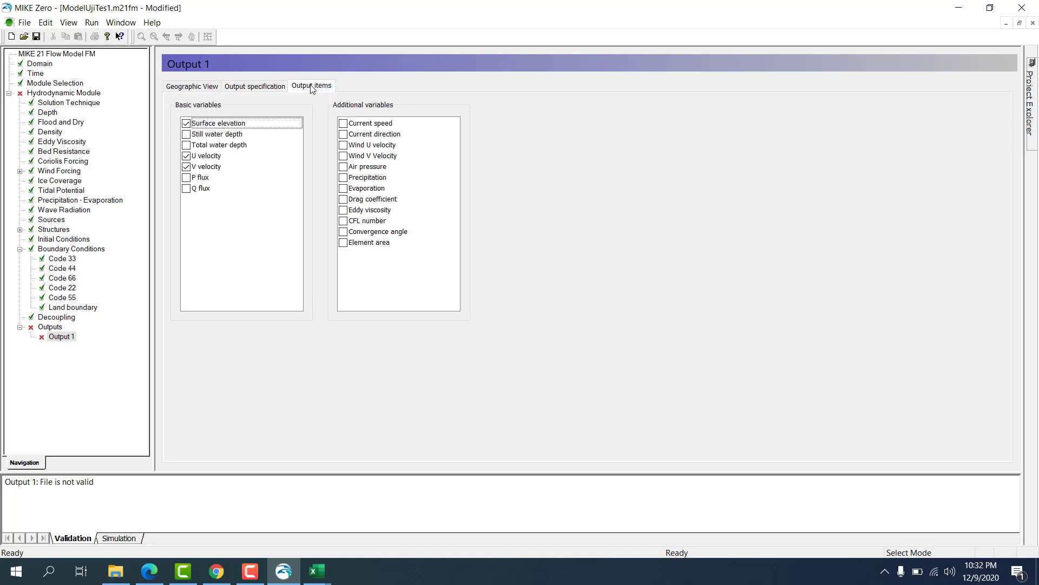
pyautogui.click(343, 124)
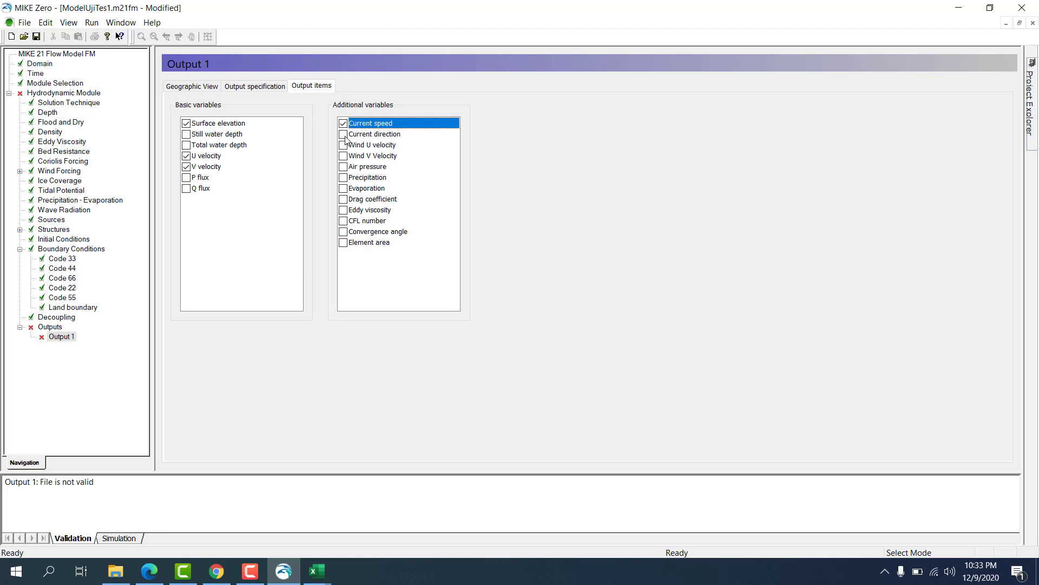
pyautogui.click(347, 135)
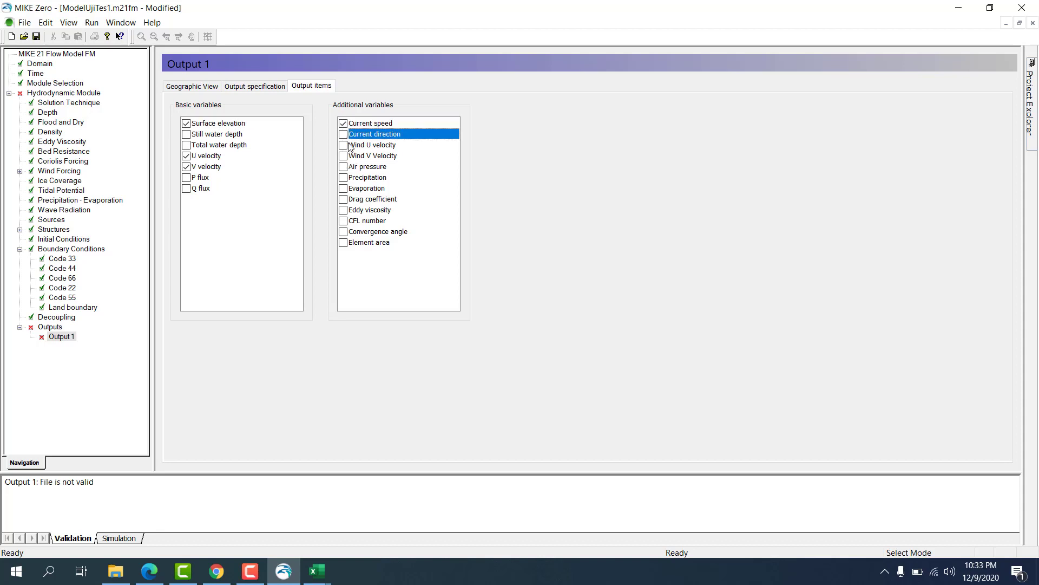
pyautogui.click(343, 145)
pyautogui.click(343, 135)
pyautogui.click(343, 156)
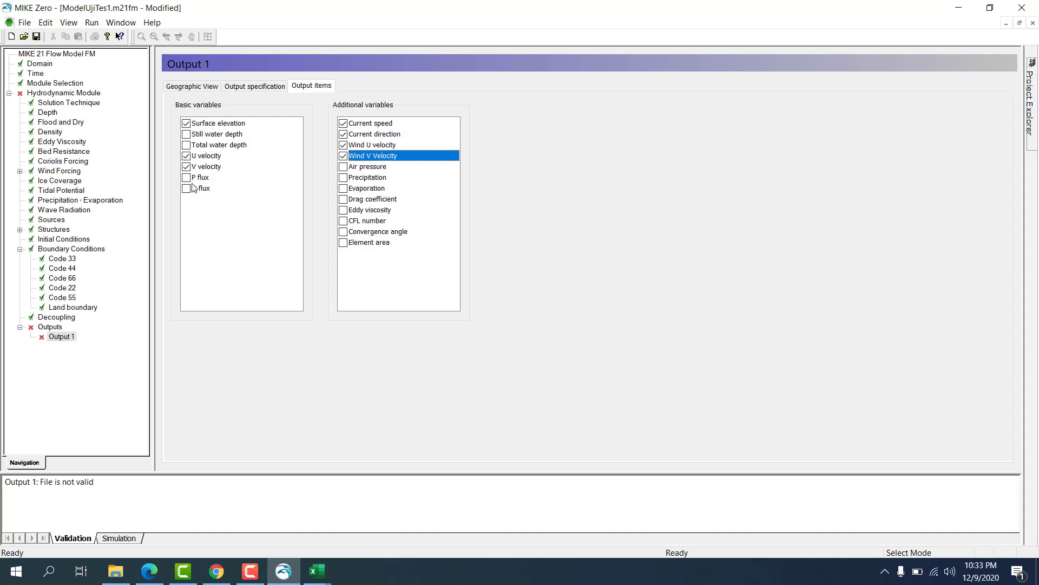
# Name the output file of Output 1 RunningModelTes1 and save the model setup.
pyautogui.click(247, 87)
pyautogui.click(300, 138)
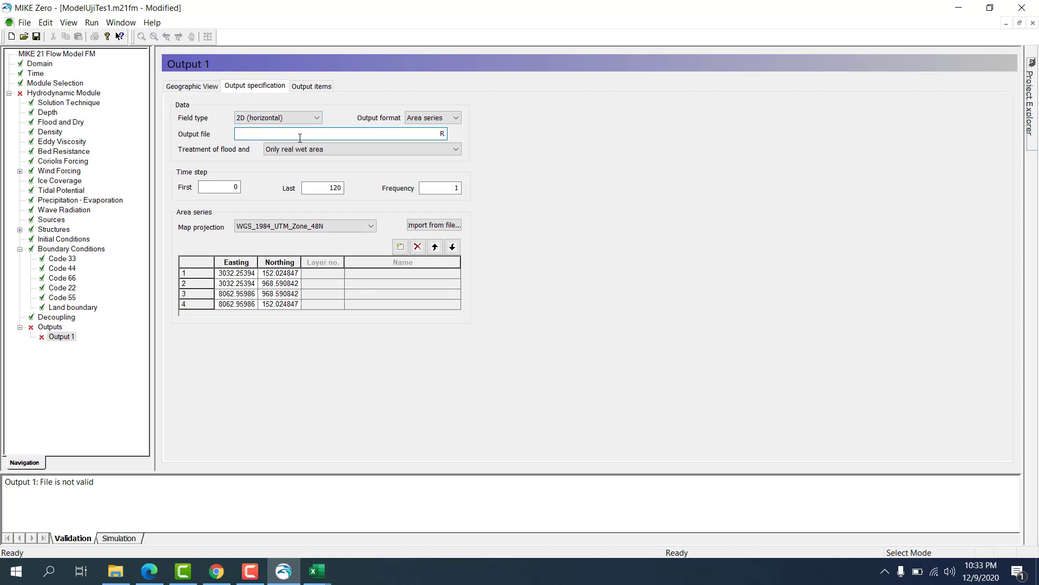
pyautogui.write('RunningModelTes1')
pyautogui.press('Tab')
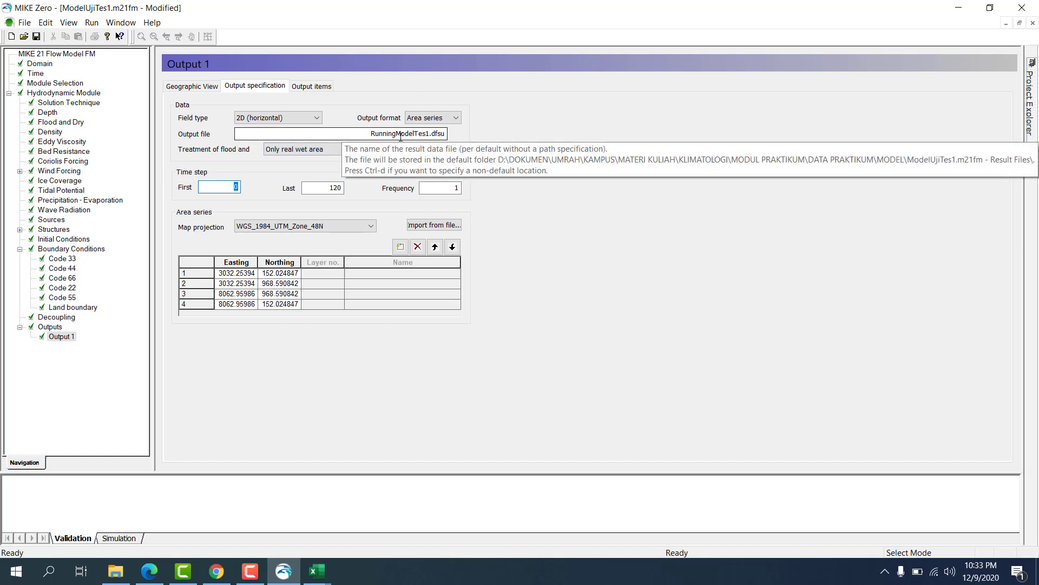
pyautogui.click(36, 36)
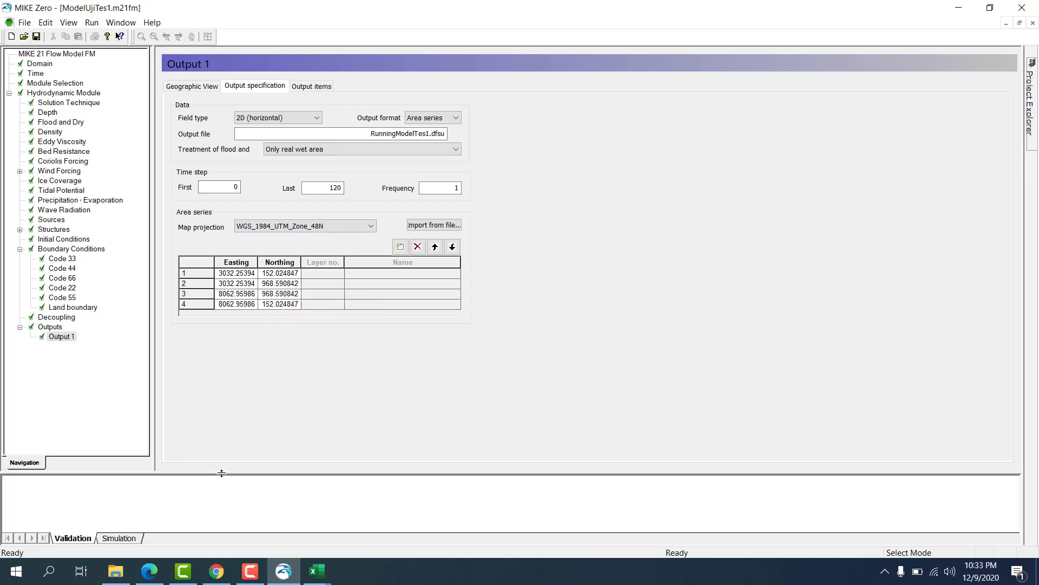
# Enlarge the message pane, save the model setup, start the simulation with Normal mode CPU priority and examine the simulation log.
pyautogui.moveTo(220, 474); pyautogui.dragTo(251, 410)
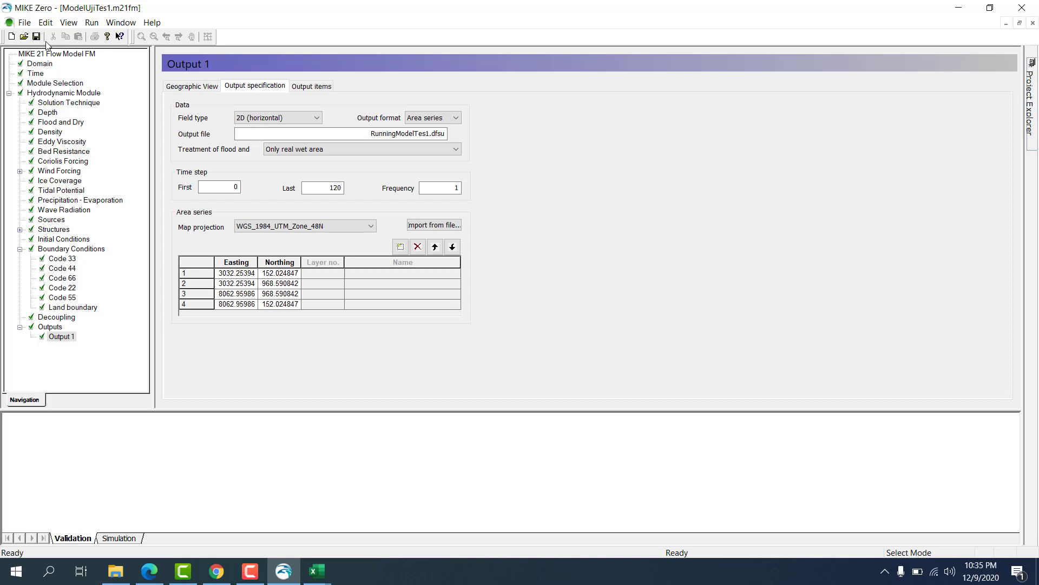
pyautogui.moveTo(37, 32); pyautogui.dragTo(36, 39)
pyautogui.click(92, 23)
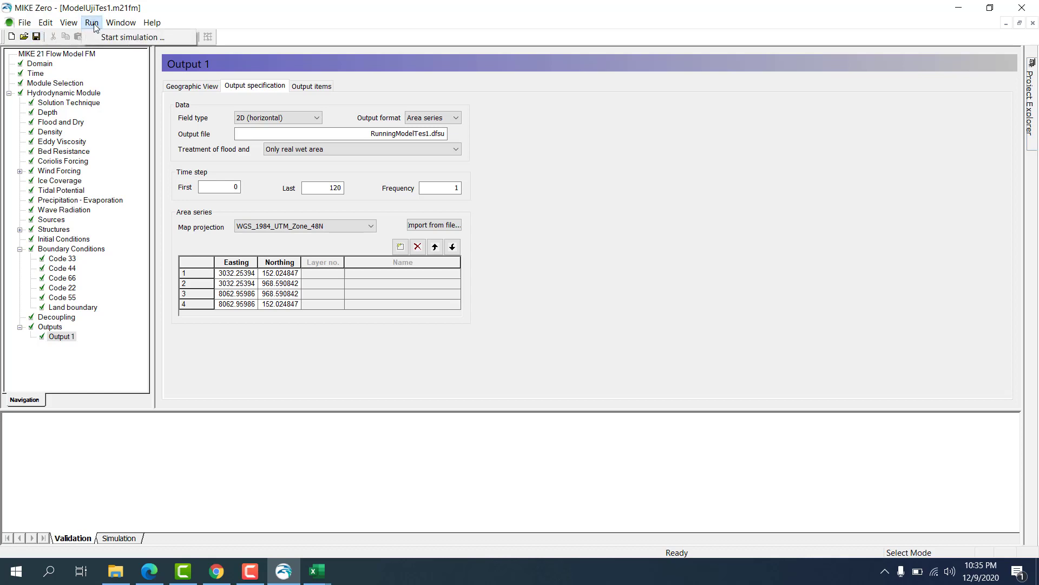
pyautogui.click(100, 36)
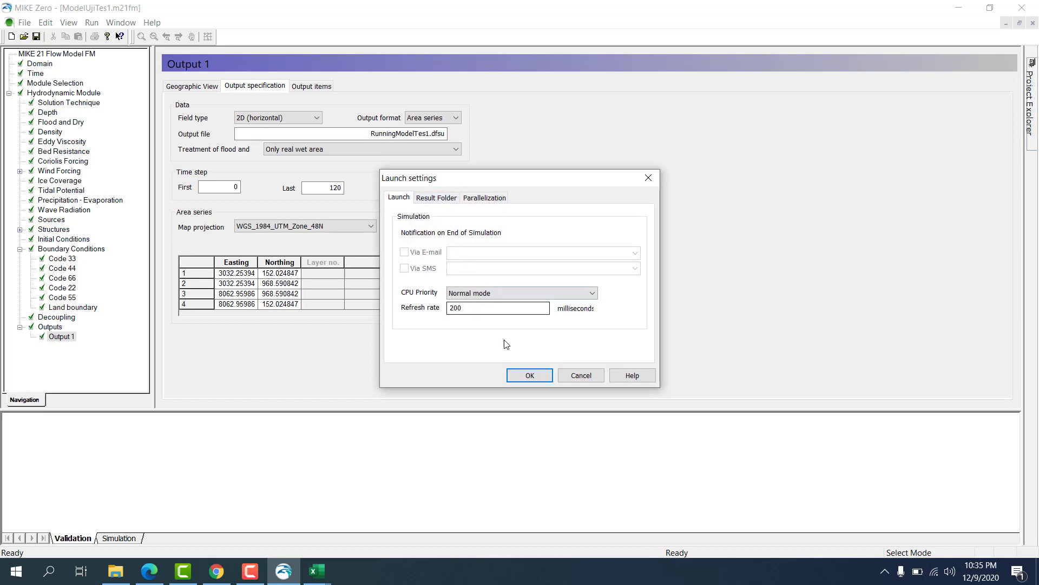
pyautogui.click(529, 375)
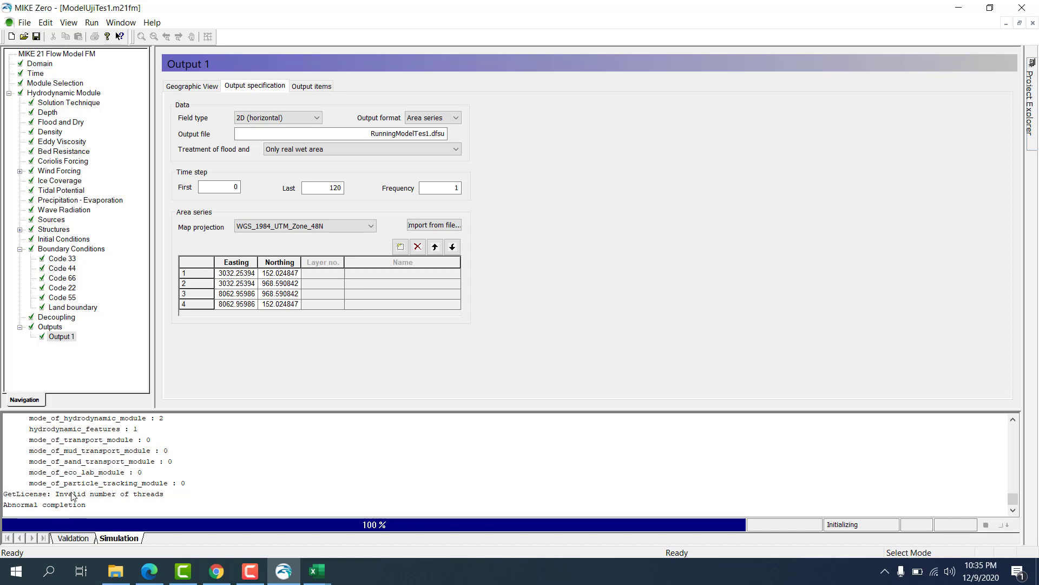
pyautogui.click(75, 495)
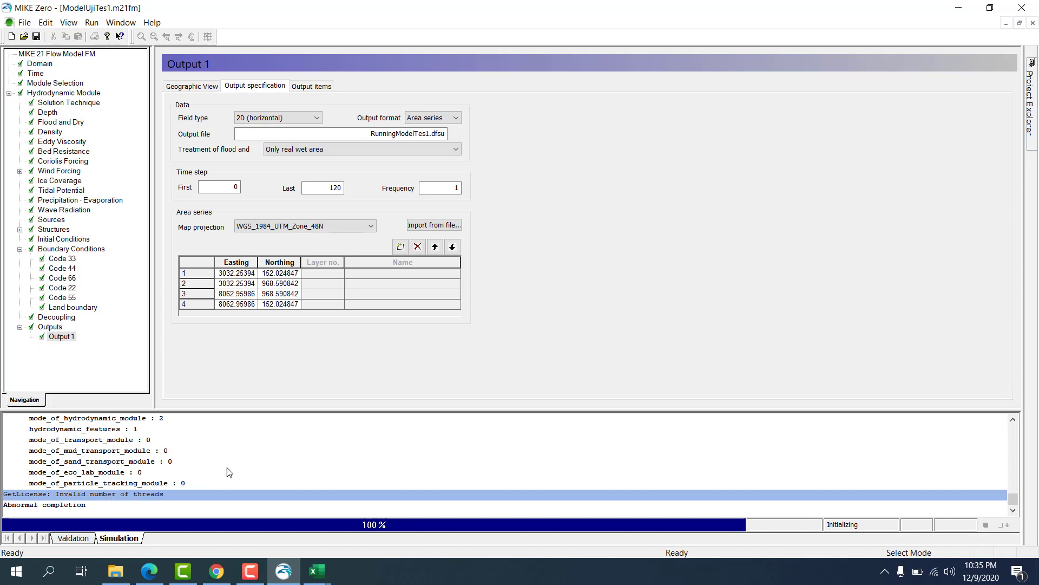
# Open the PEKERJAAN > DATA > MIKE 21 folder of drive D in a new File Explorer window and mute the system sound.
pyautogui.click(117, 570)
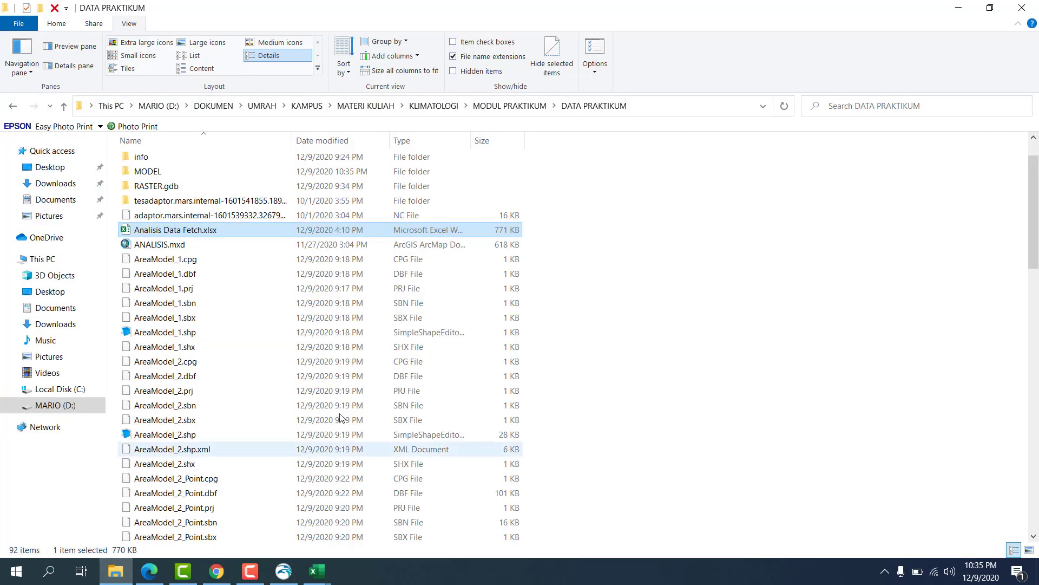
pyautogui.rightClick(67, 405)
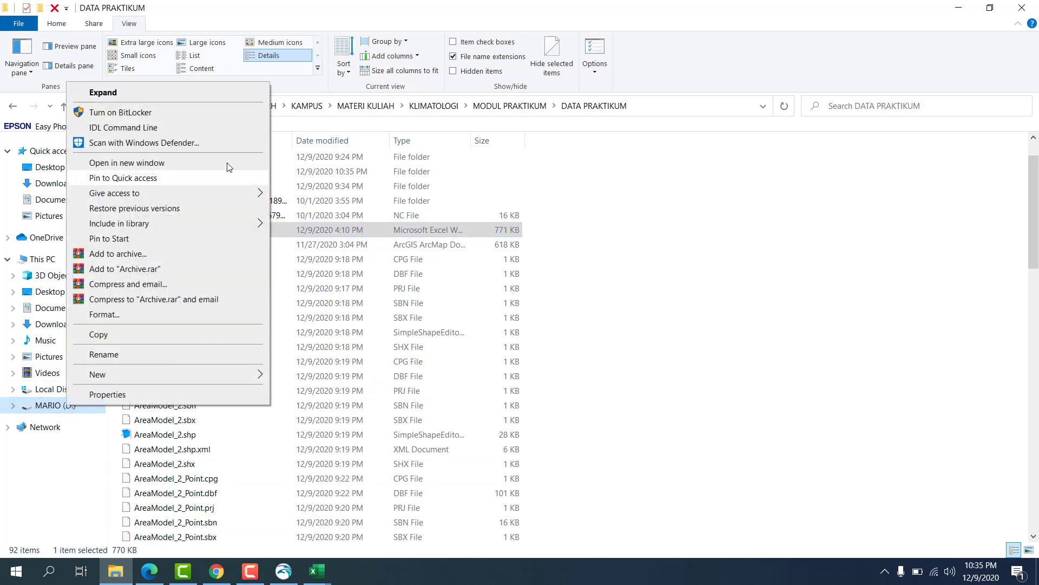
pyautogui.click(142, 164)
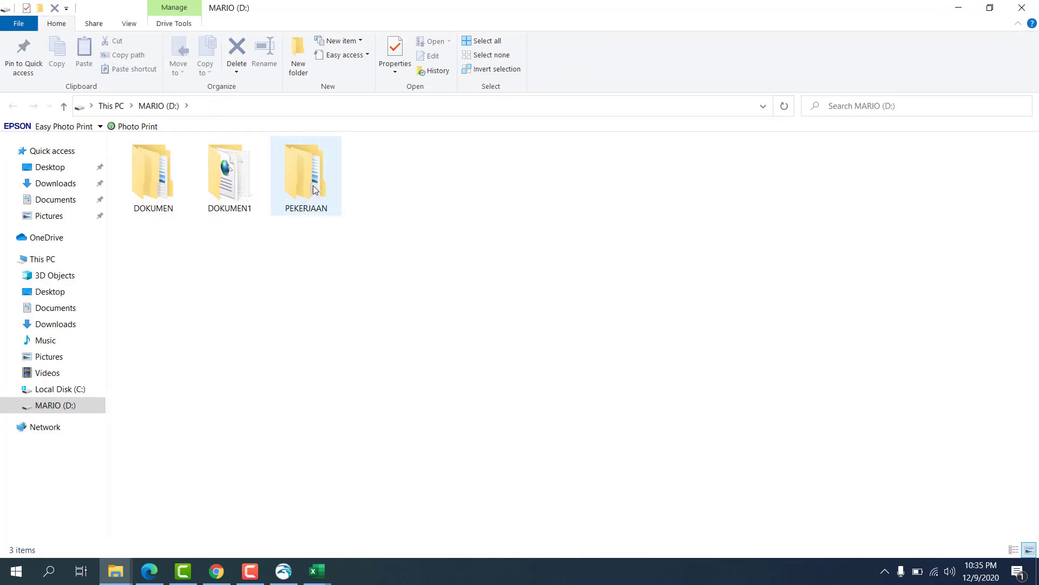
pyautogui.doubleClick(315, 189)
pyautogui.doubleClick(154, 173)
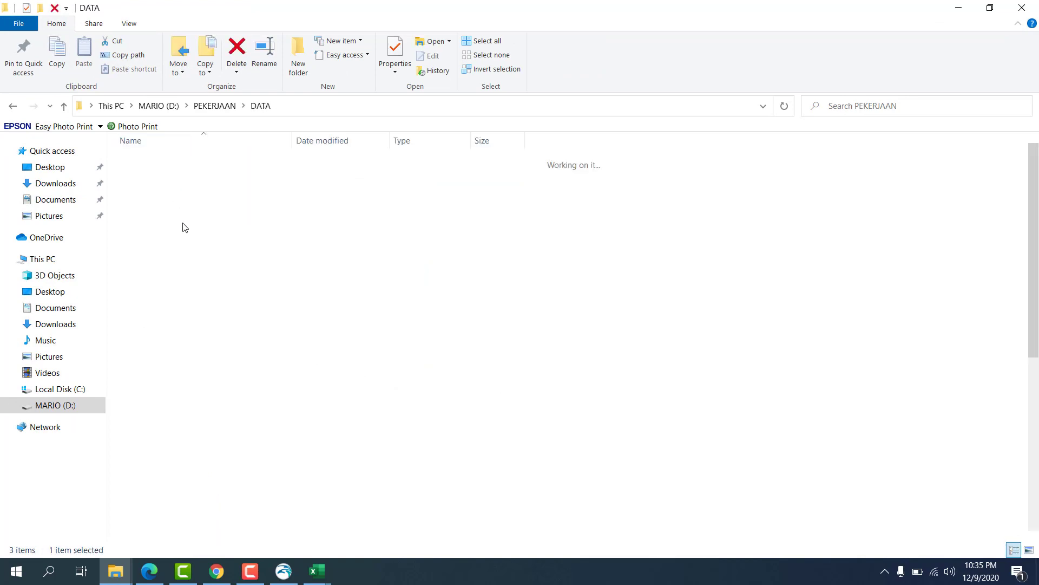
pyautogui.doubleClick(152, 292)
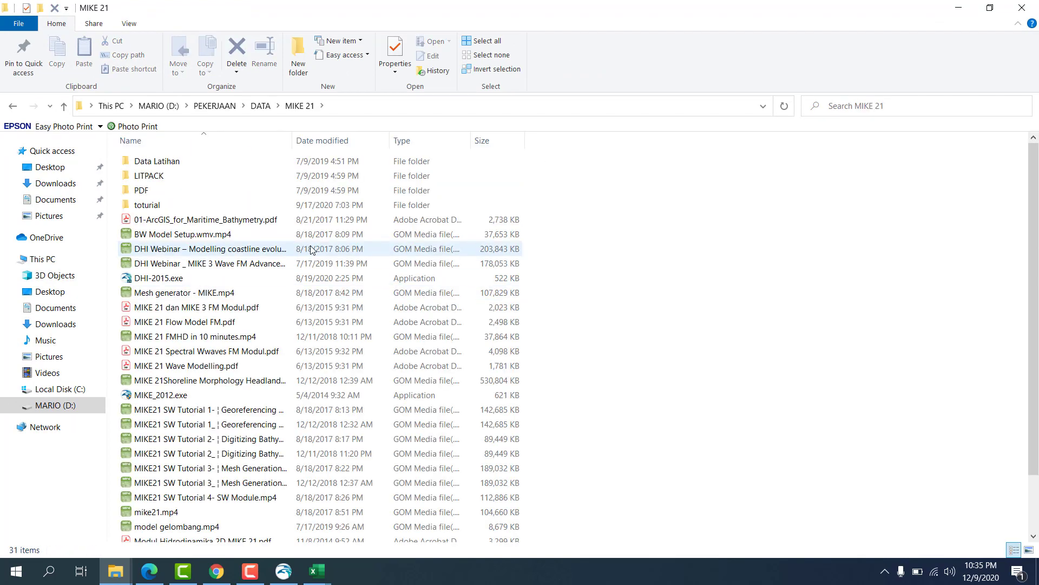
pyautogui.scroll(-2, 310, 248)
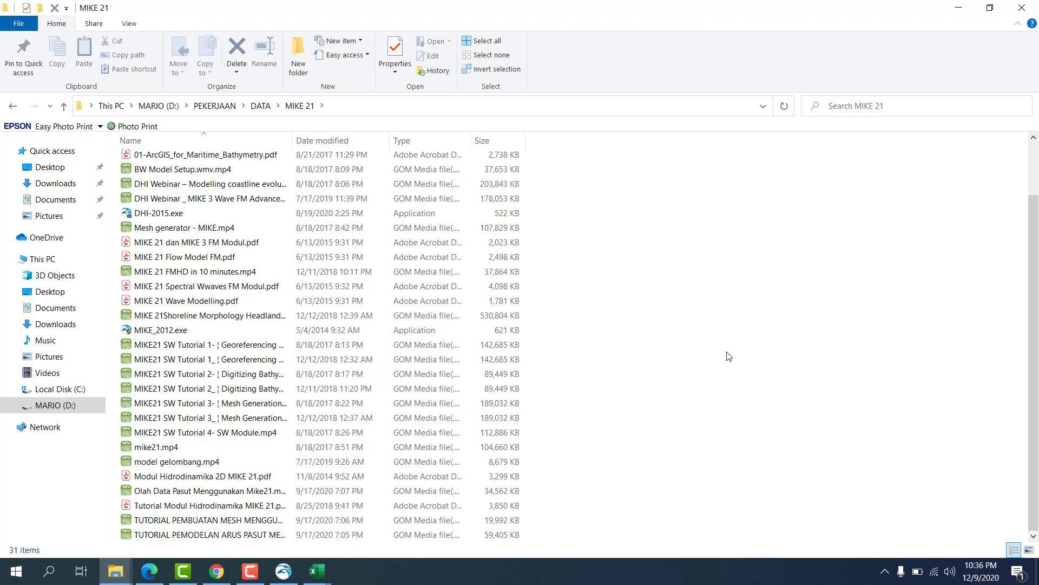
pyautogui.press('XF86AudioMute')
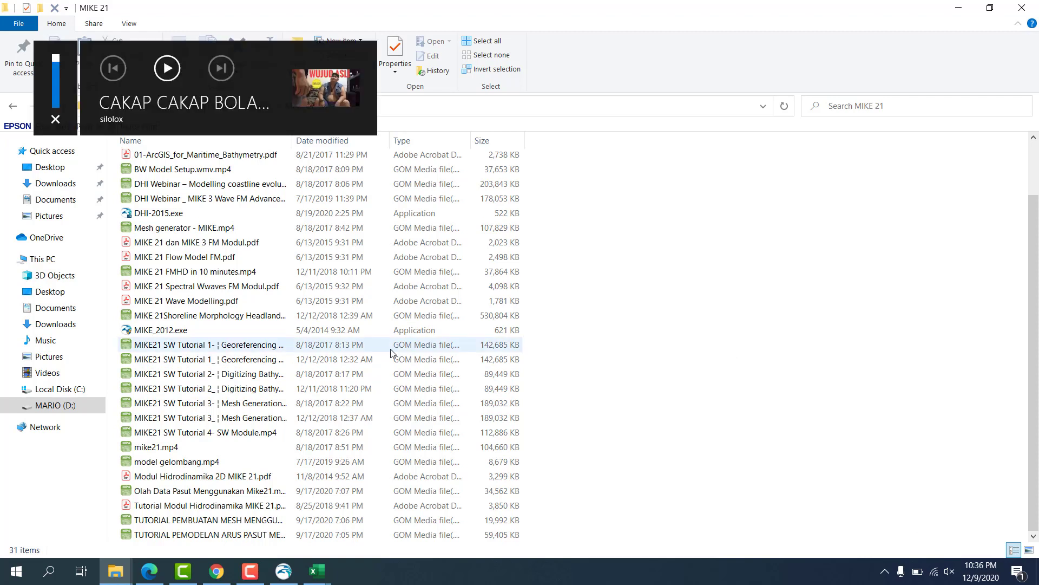
pyautogui.click(63, 120)
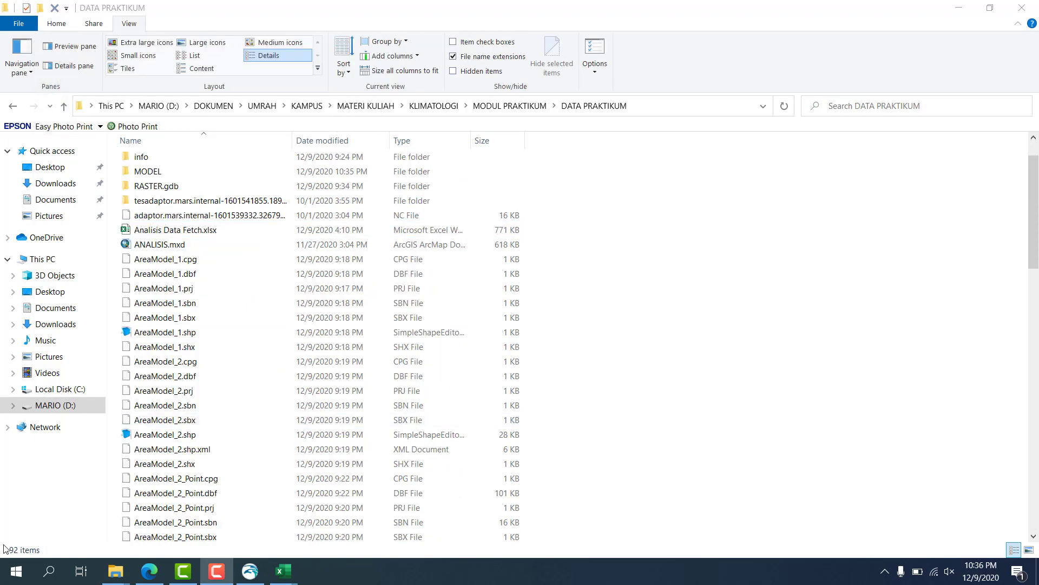
# Run MIKE_2012.exe from the MIKE 21 folder, try its DHI MIKE 2012 activation, and launch the file again.
pyautogui.moveTo(116, 572)
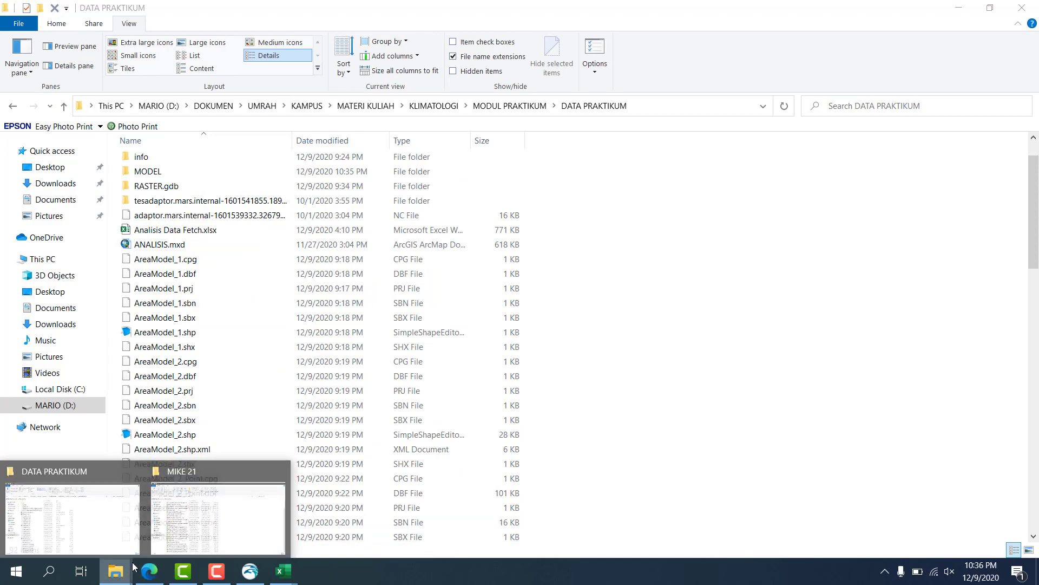
pyautogui.click(184, 528)
pyautogui.click(145, 319)
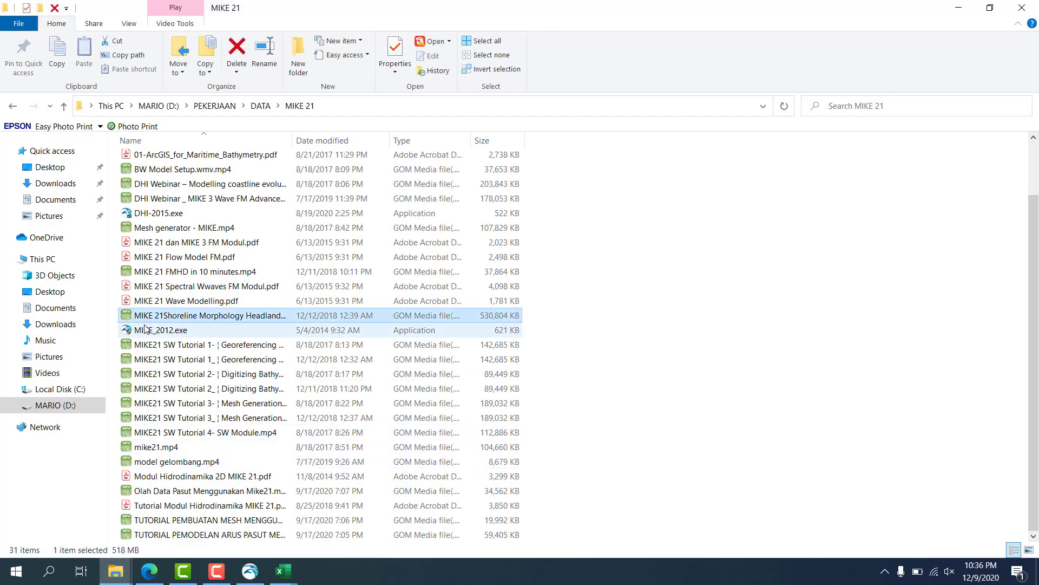
pyautogui.click(145, 330)
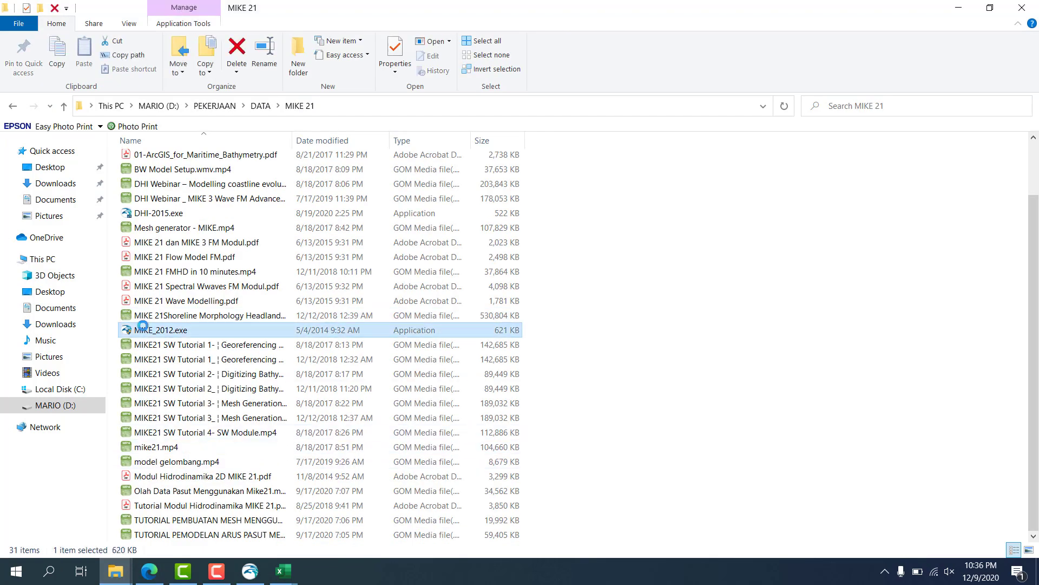
pyautogui.rightClick(144, 330)
pyautogui.click(170, 255)
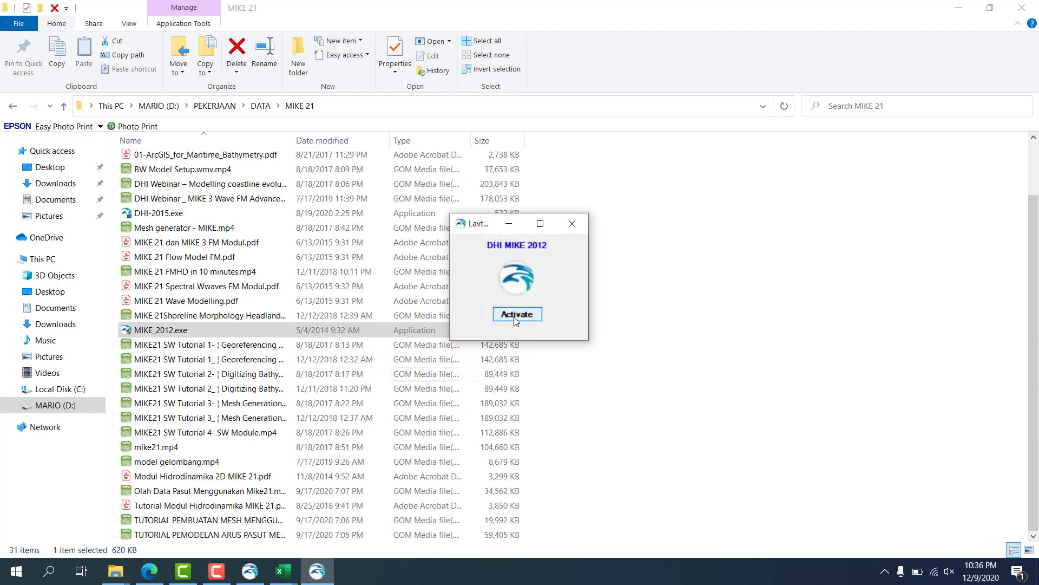
pyautogui.click(515, 314)
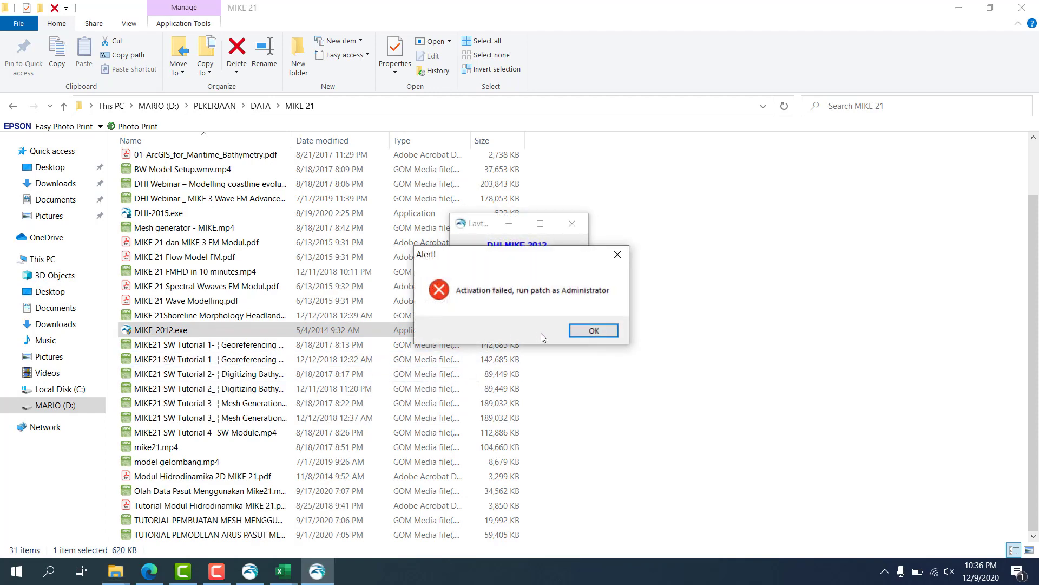
pyautogui.click(594, 329)
pyautogui.click(220, 333)
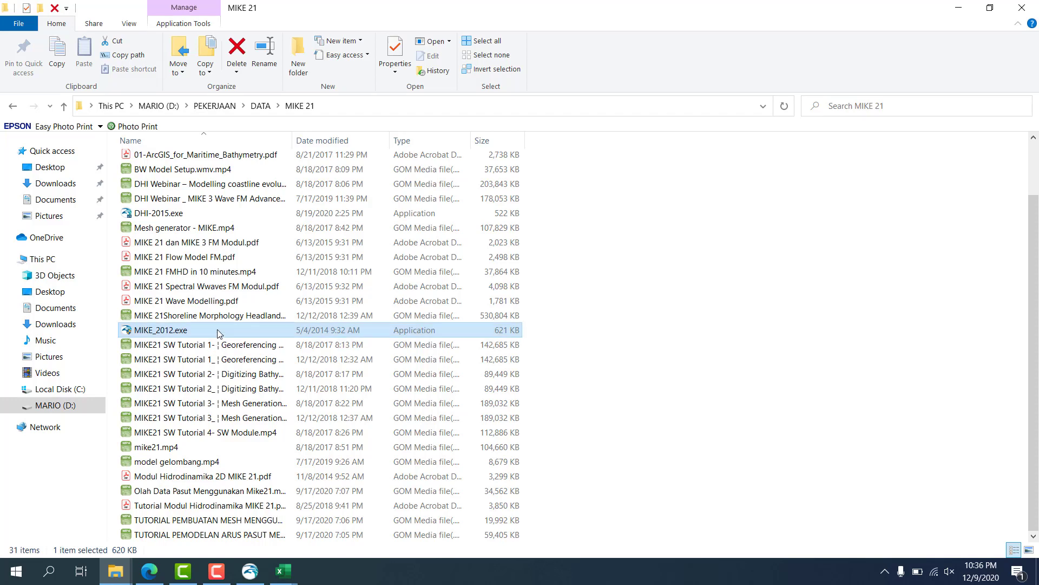
pyautogui.doubleClick(217, 330)
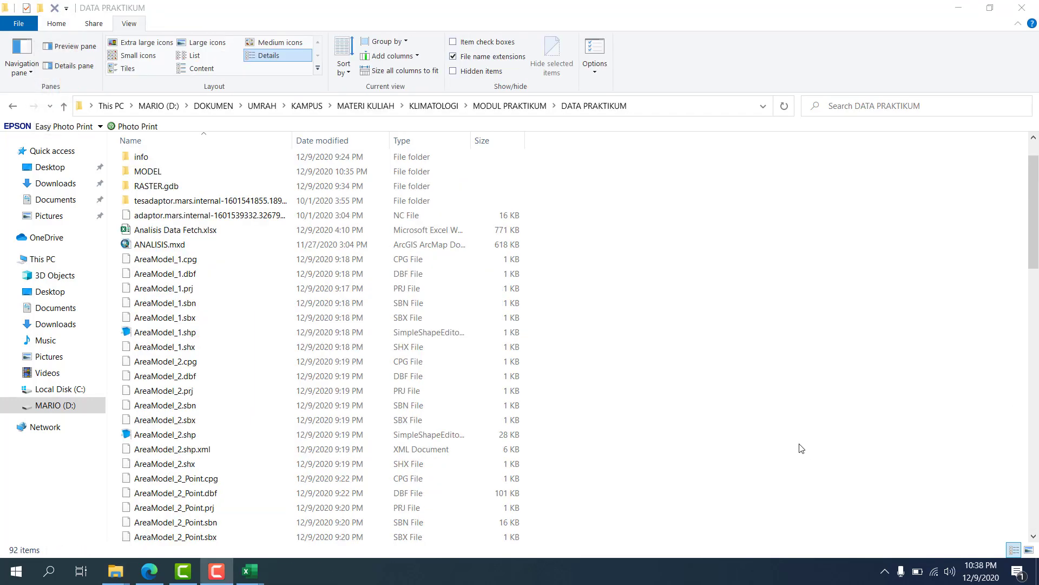
# Open the MODEL folder inside DATA PRAKTIKUM and refresh its file list.
pyautogui.scroll(1, 403, 392)
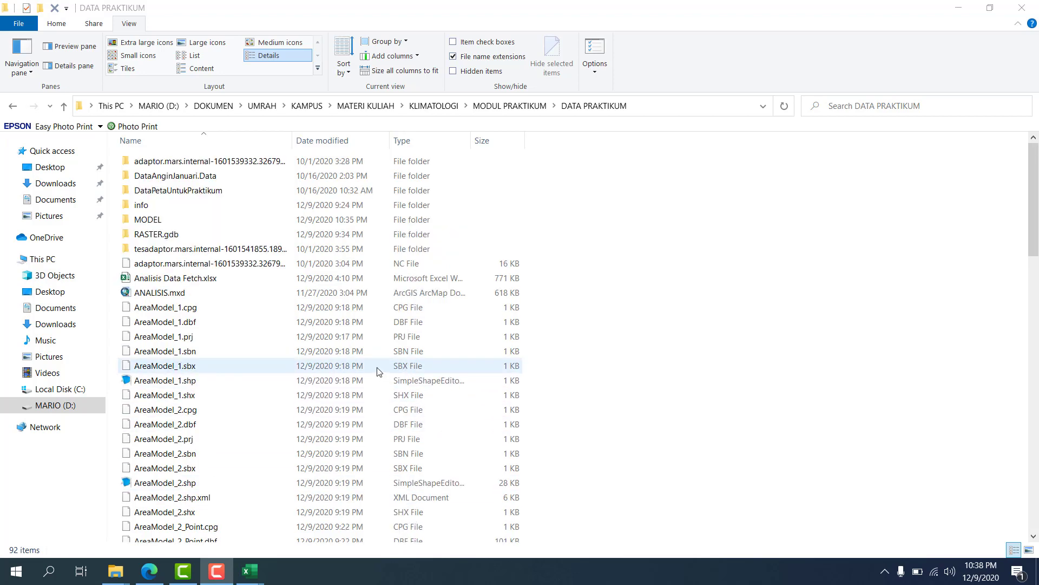
pyautogui.doubleClick(155, 221)
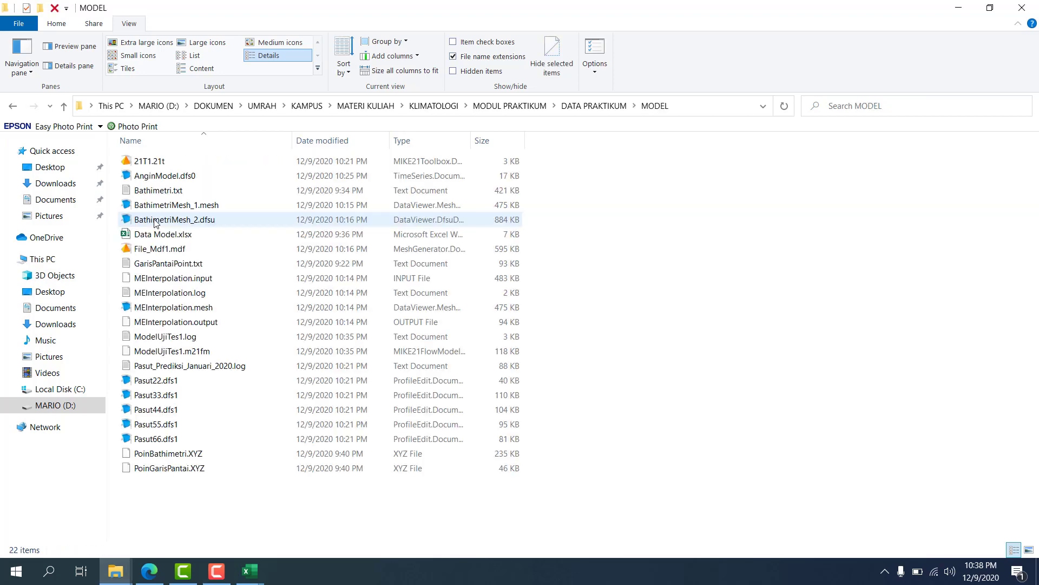
pyautogui.click(185, 356)
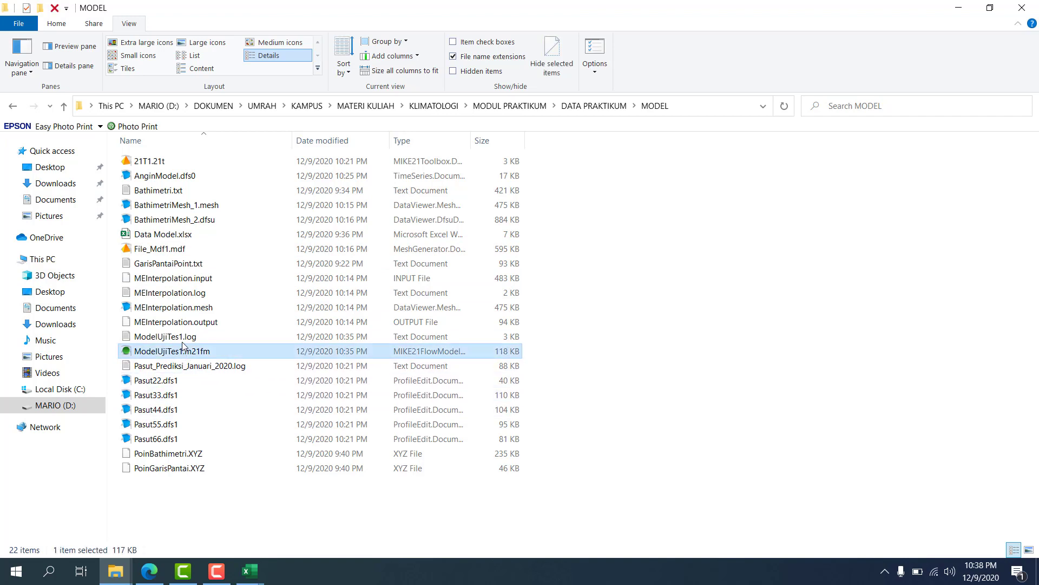
pyautogui.rightClick(633, 252)
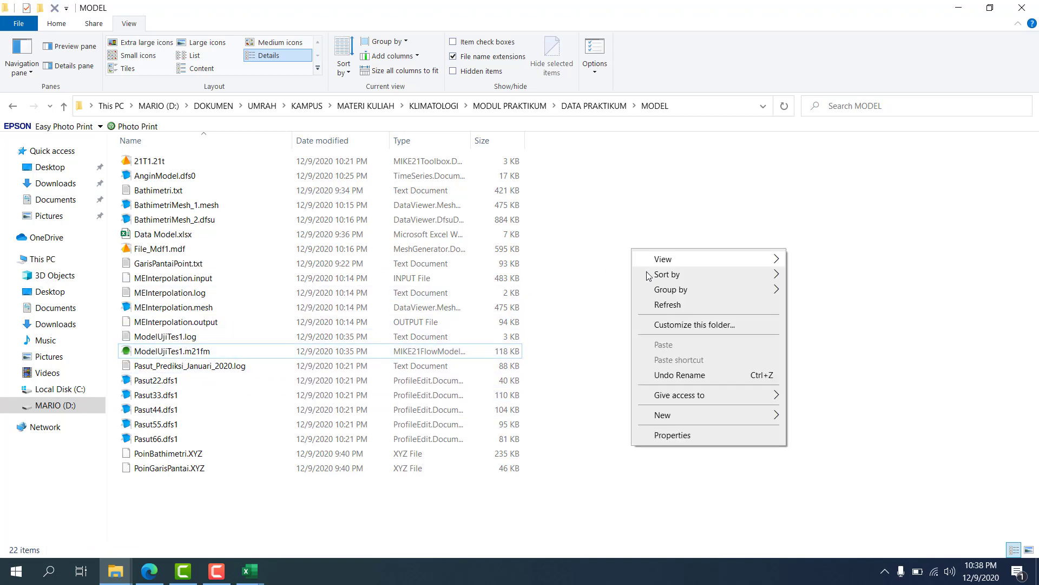
pyautogui.click(655, 302)
# Permanently delete the file ModelUjiTes1.log from the MODEL folder.
pyautogui.click(181, 337)
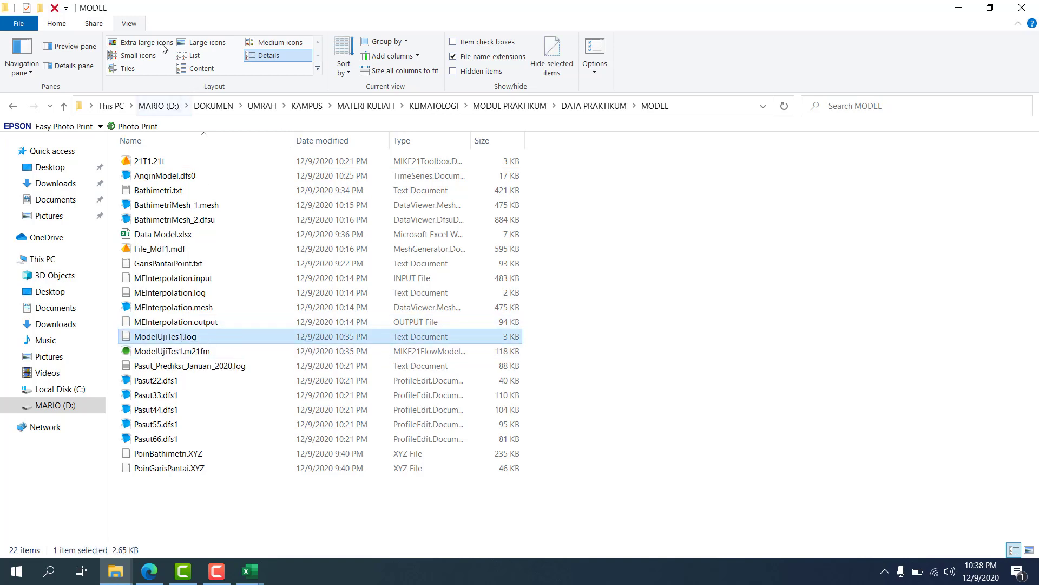
pyautogui.click(61, 25)
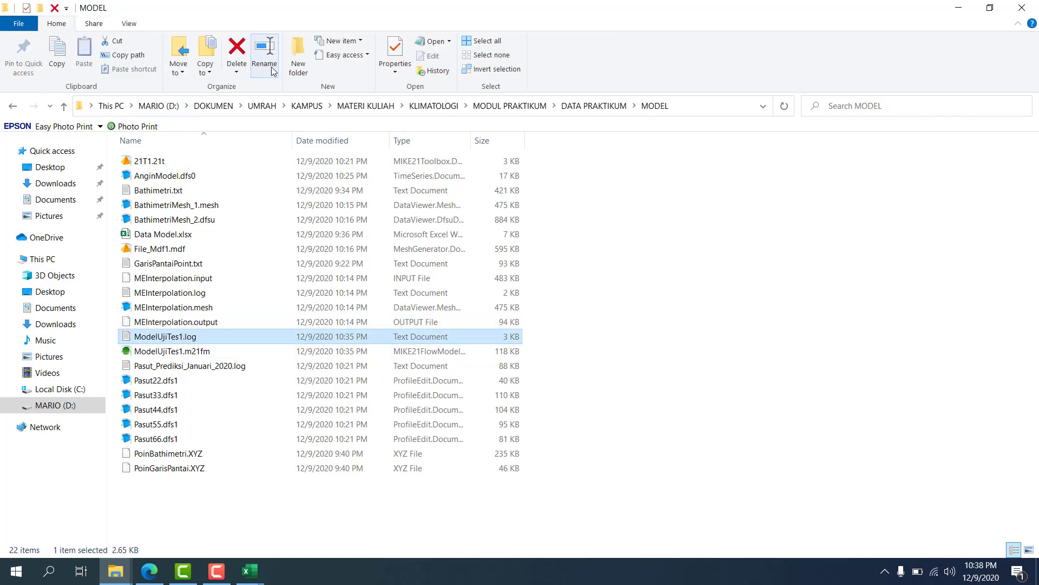
pyautogui.click(236, 72)
pyautogui.click(253, 103)
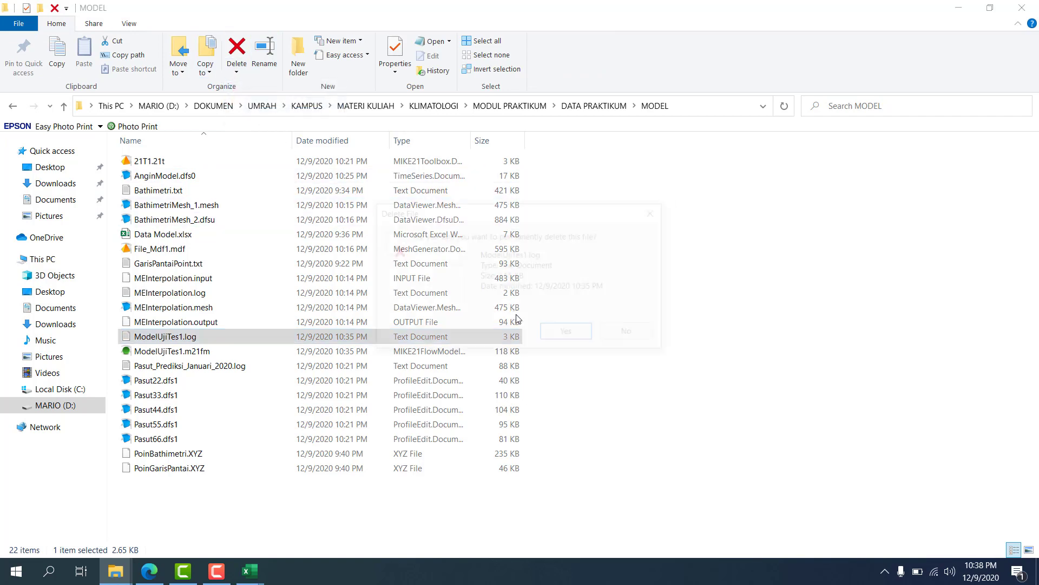
pyautogui.click(577, 332)
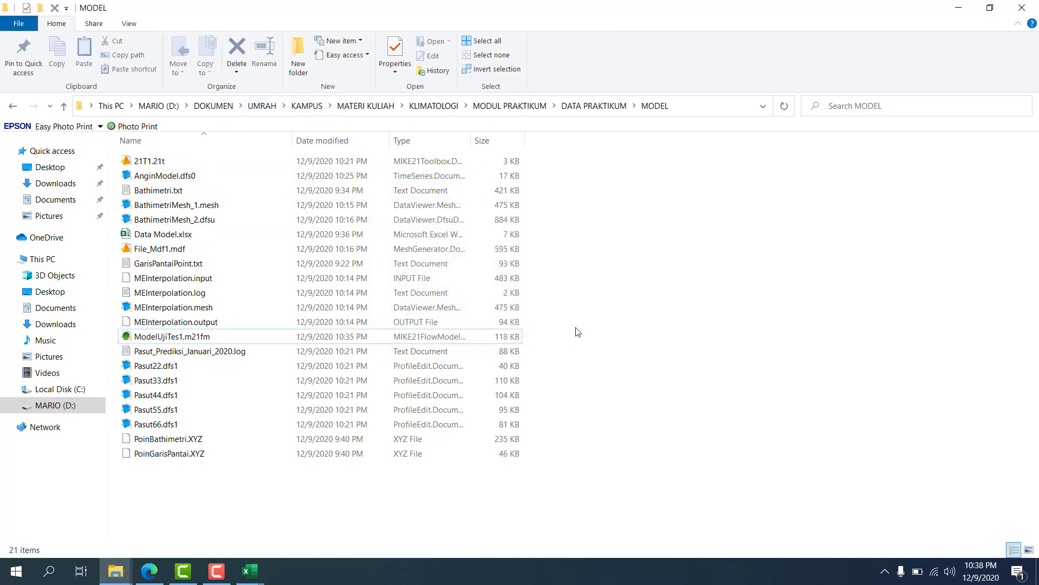
# Open ModelUjiTes1.m21fm from the MODEL folder in MIKE Zero and maximize its document window.
pyautogui.click(359, 335)
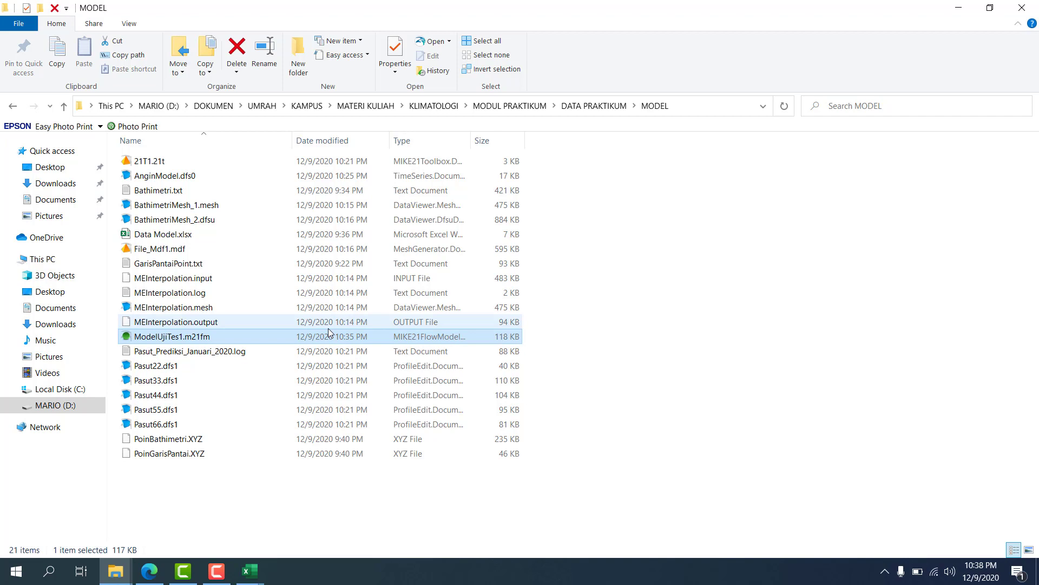
pyautogui.doubleClick(328, 329)
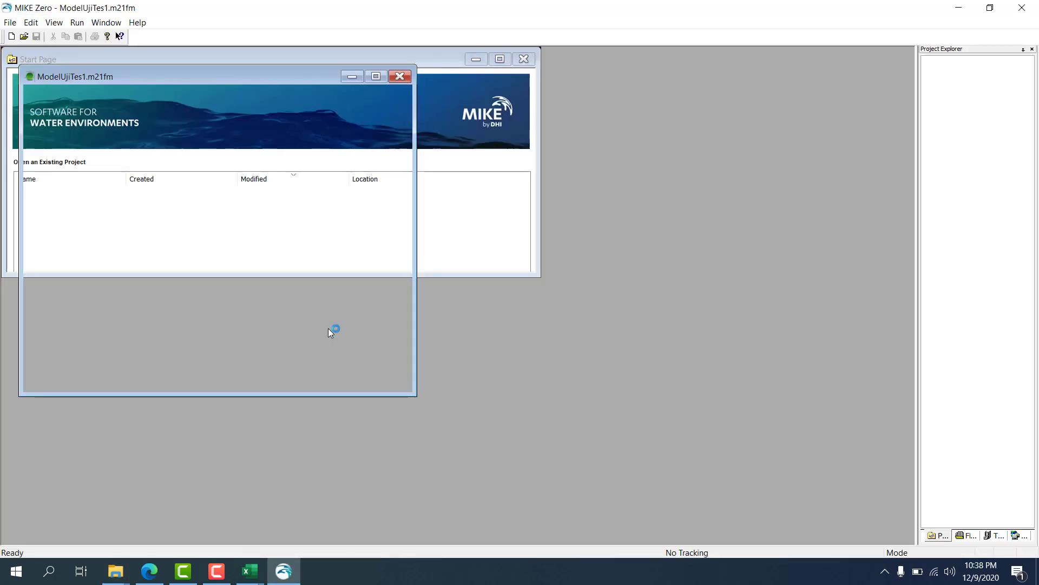
pyautogui.click(375, 77)
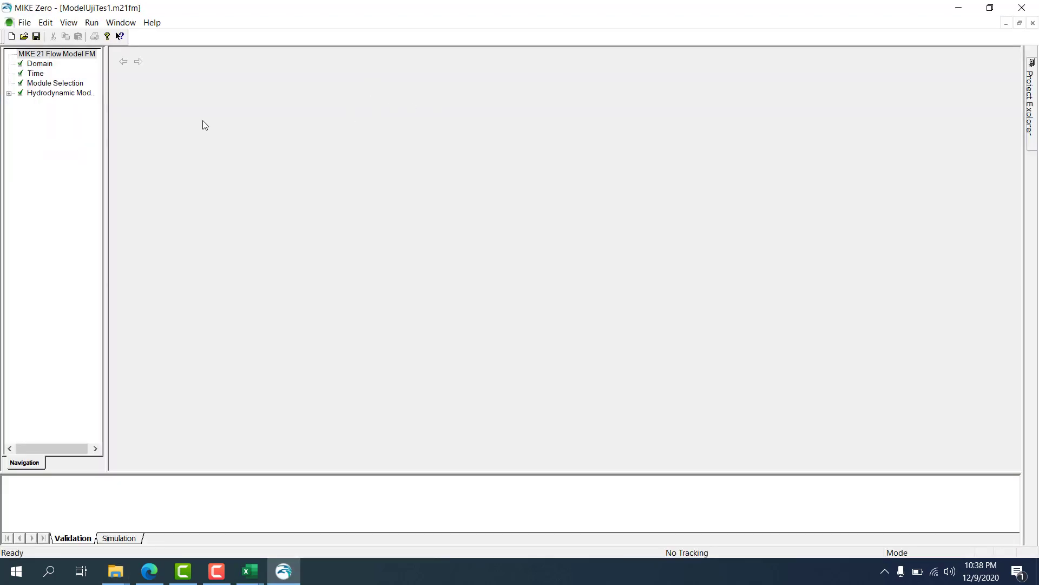
# Delete Output 1 from the hydrodynamic module's outputs.
pyautogui.click(9, 94)
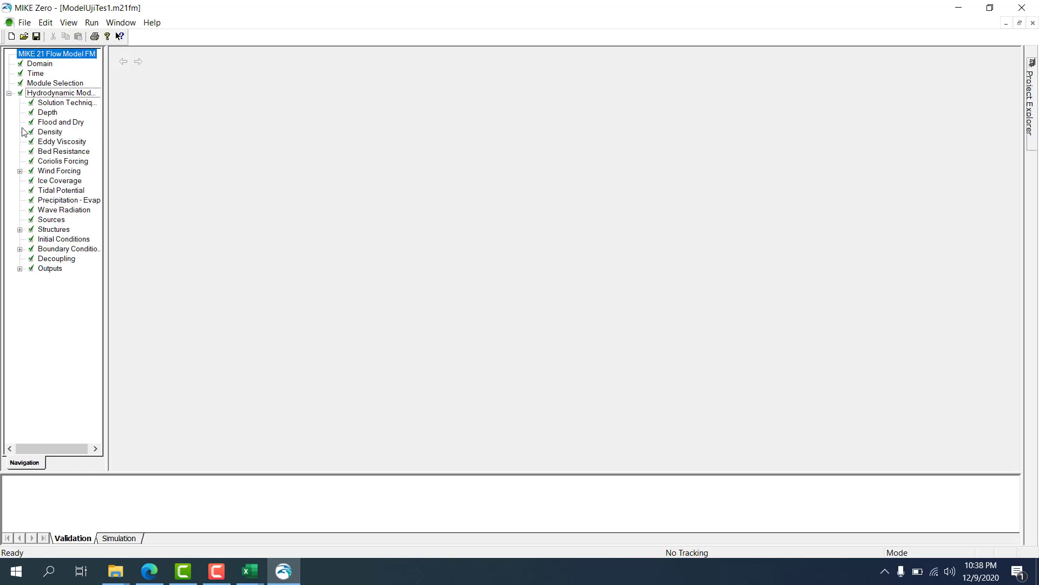
pyautogui.click(20, 268)
pyautogui.click(54, 278)
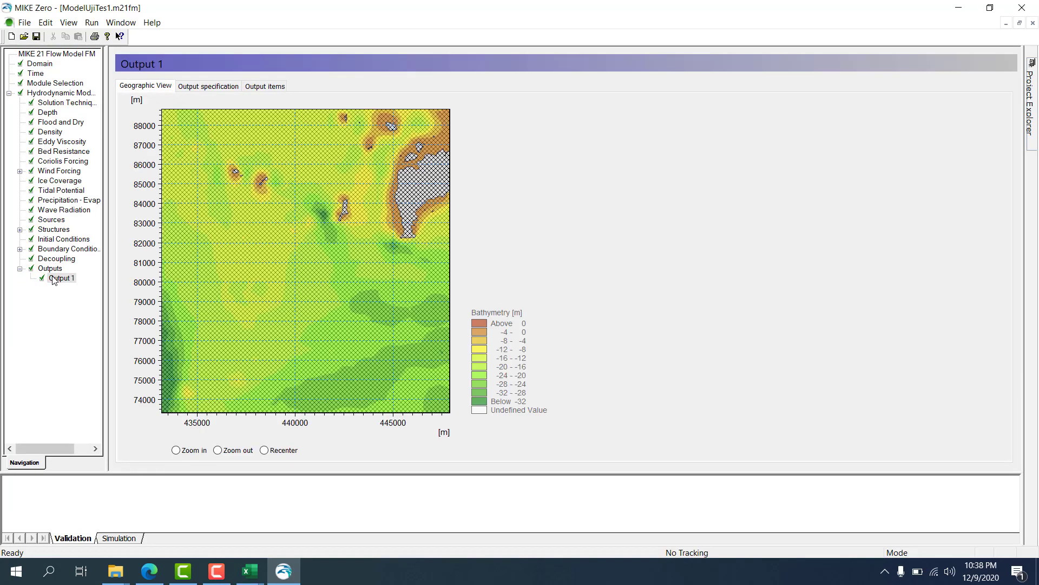
pyautogui.press('Up')
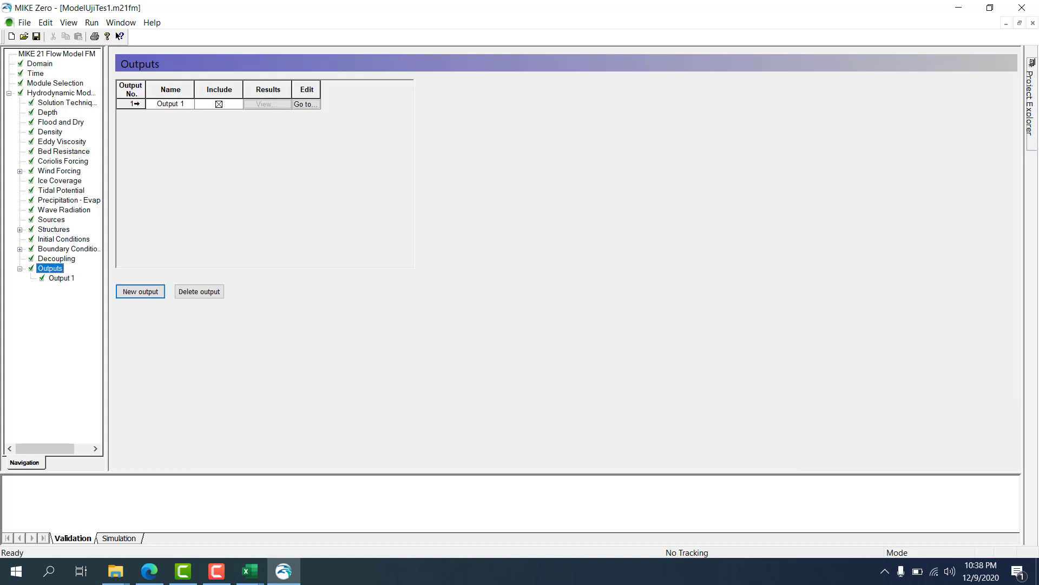
pyautogui.click(133, 104)
pyautogui.click(196, 290)
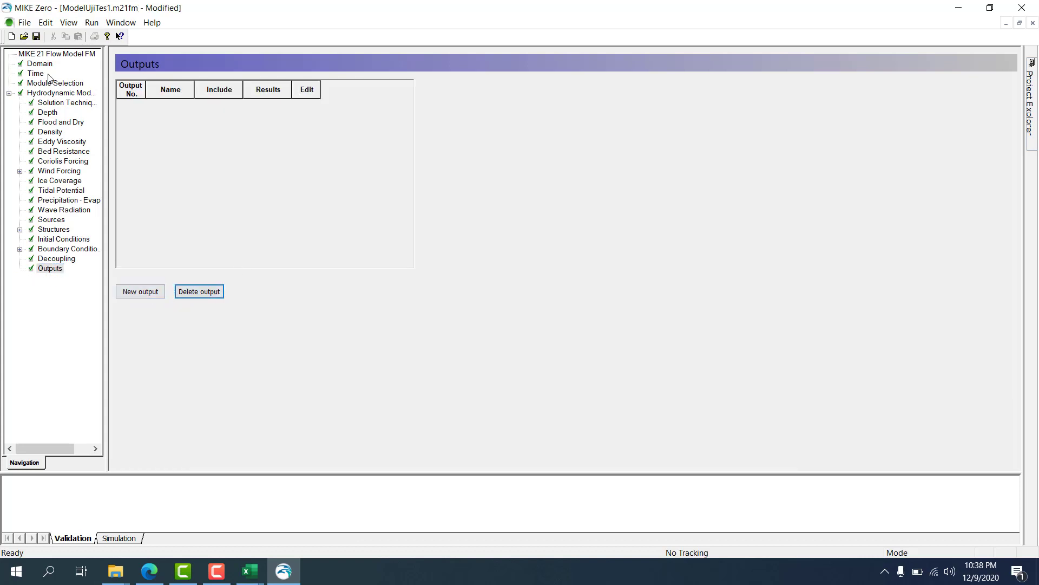
# Add a new output to the hydrodynamic module and set its output format to Area series.
pyautogui.click(137, 291)
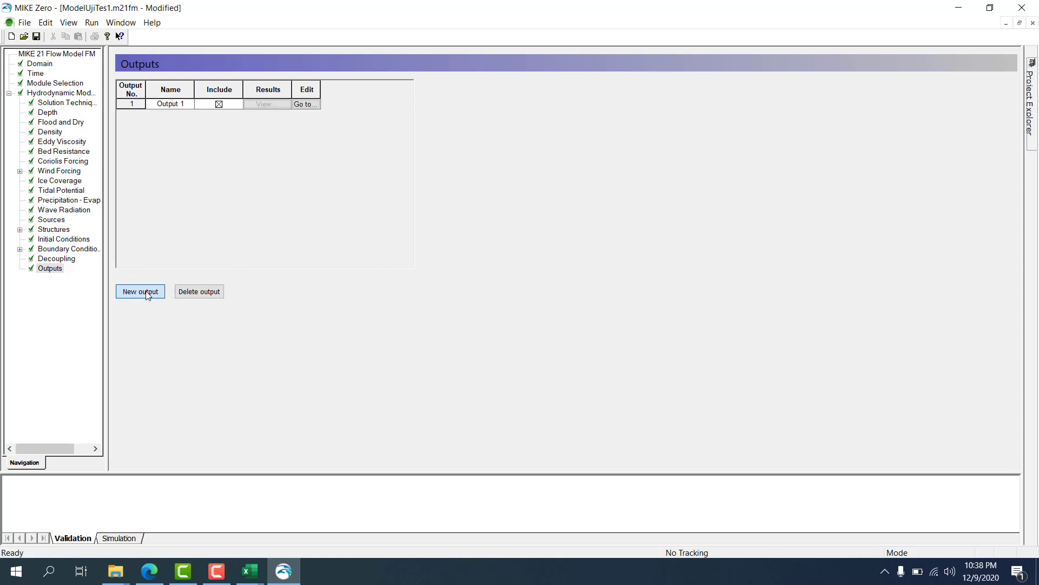
pyautogui.click(307, 105)
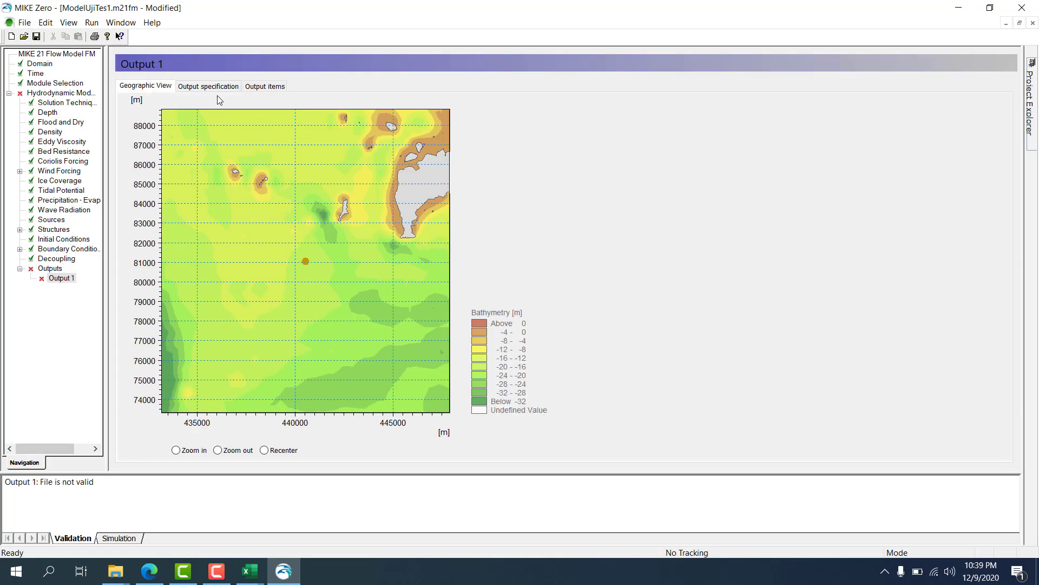
pyautogui.click(219, 88)
pyautogui.click(406, 117)
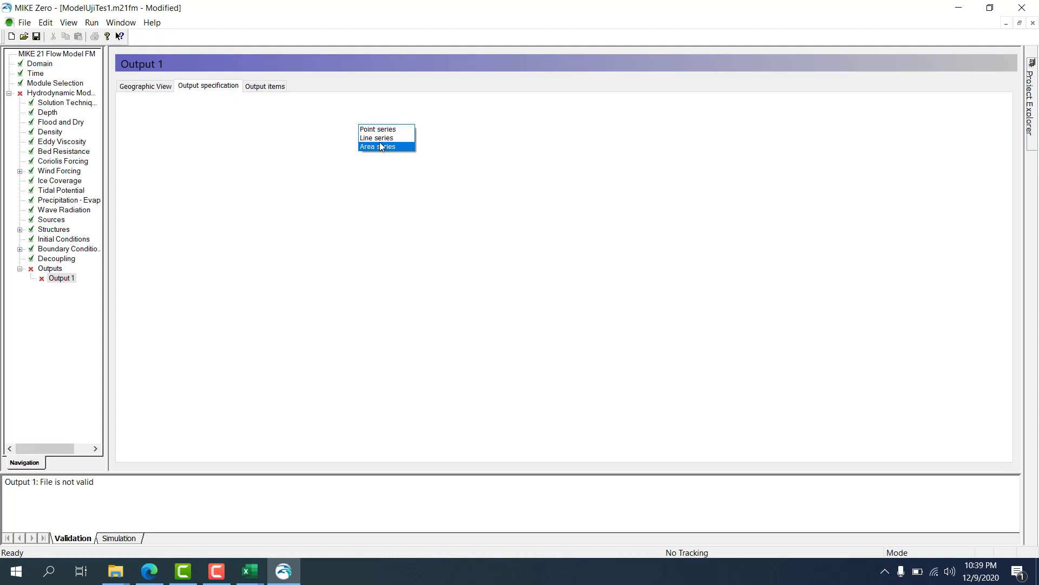
pyautogui.click(381, 146)
# Include Current speed and Current direction among Output 1's additional variables.
pyautogui.click(277, 88)
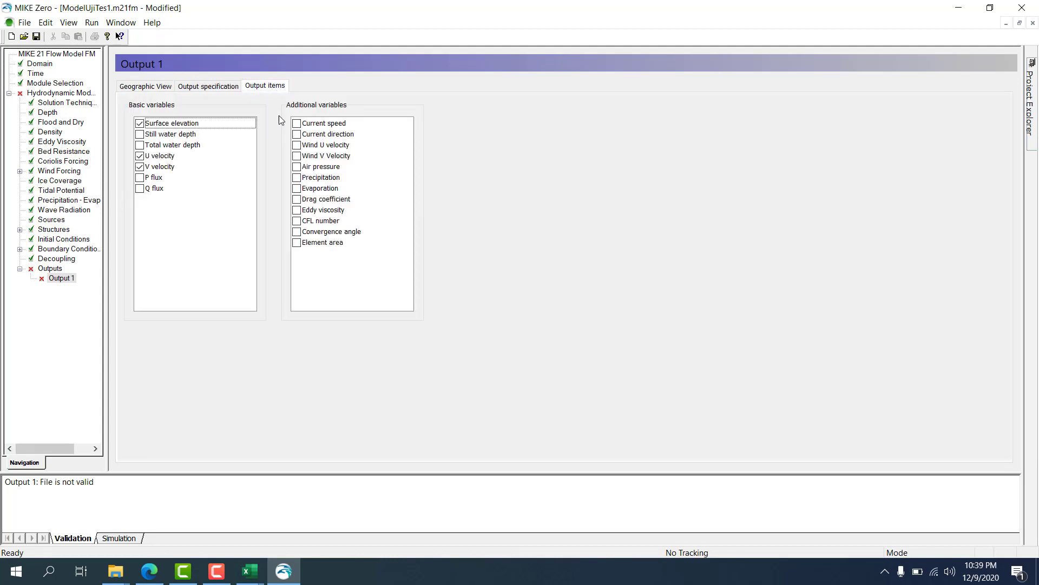
pyautogui.click(296, 135)
pyautogui.click(297, 123)
pyautogui.click(296, 145)
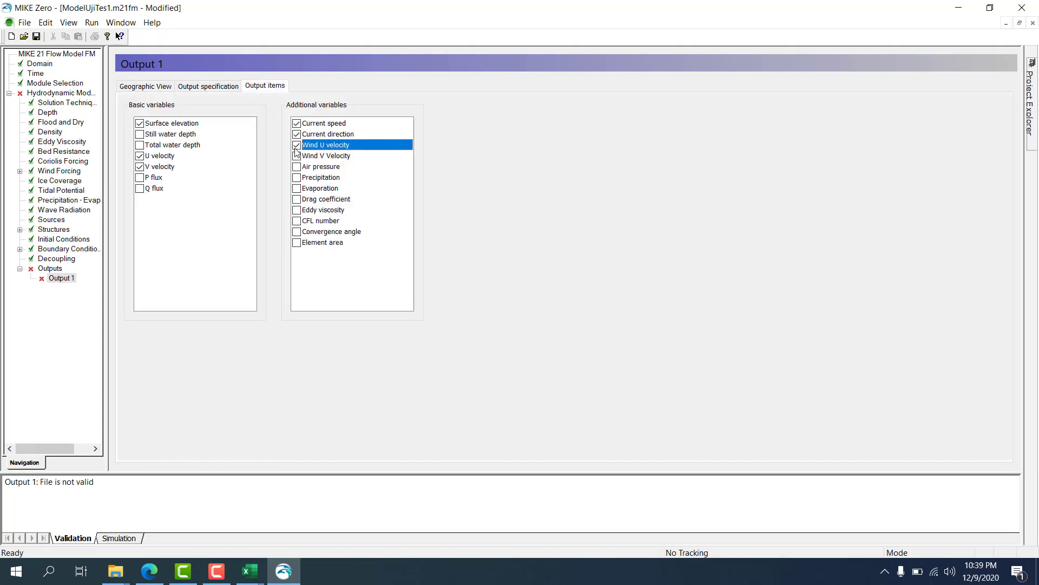
pyautogui.click(297, 156)
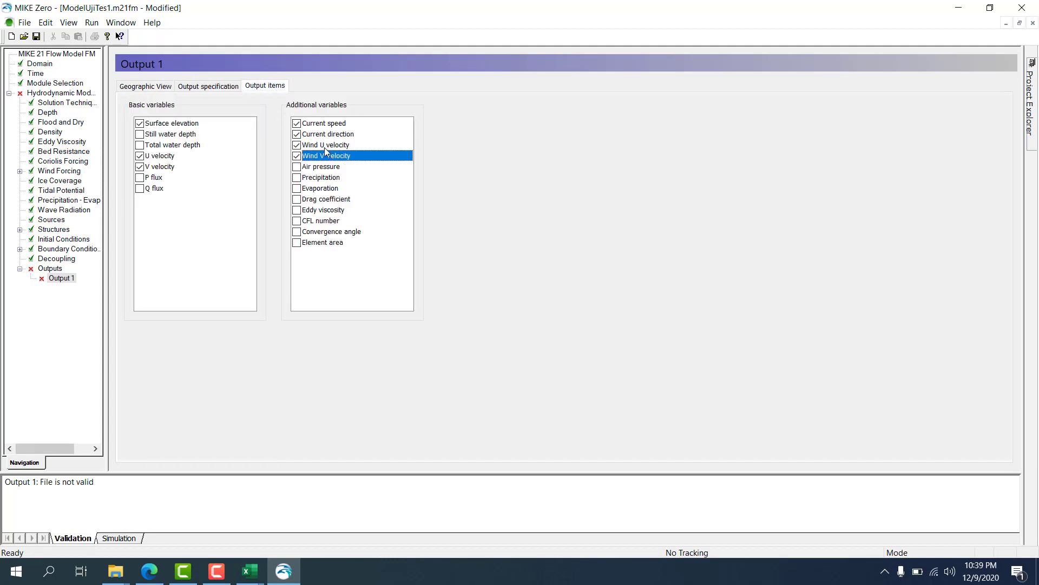
pyautogui.click(297, 157)
pyautogui.click(296, 146)
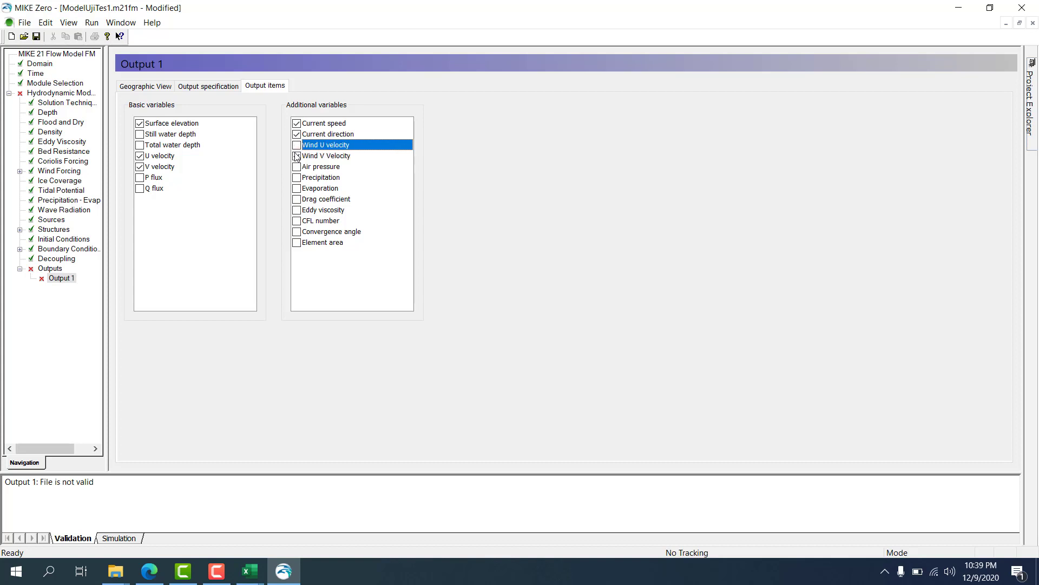
pyautogui.click(296, 157)
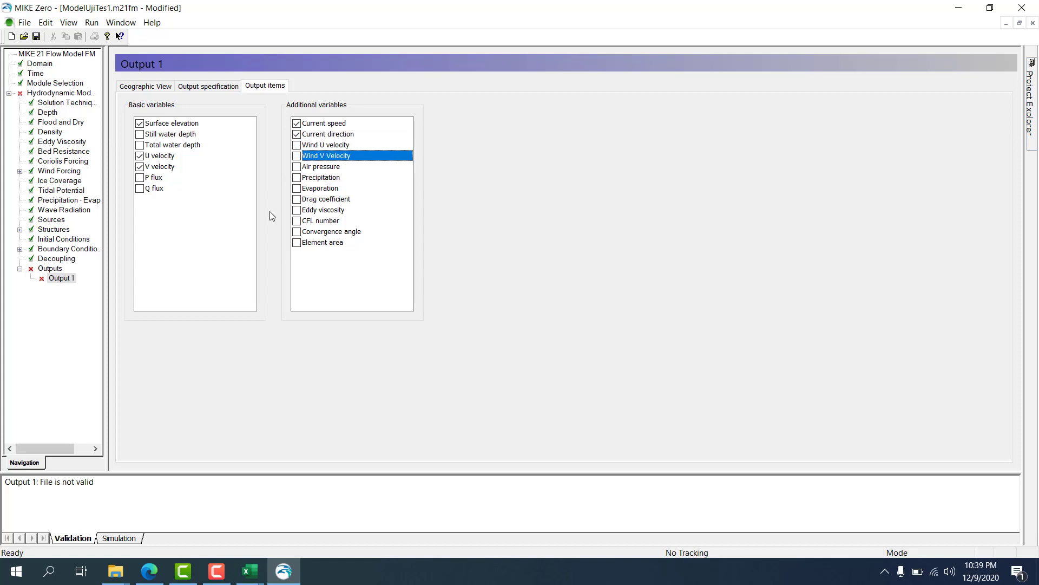
# Set Output 1's output file to ModelTes1.dfsu and save the setup.
pyautogui.click(149, 90)
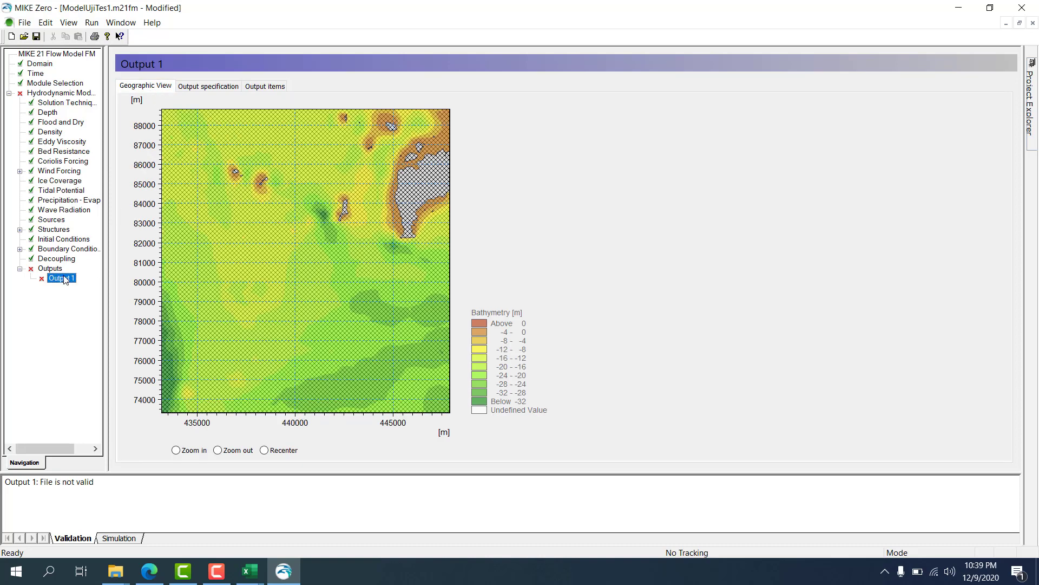
pyautogui.click(221, 87)
pyautogui.click(359, 134)
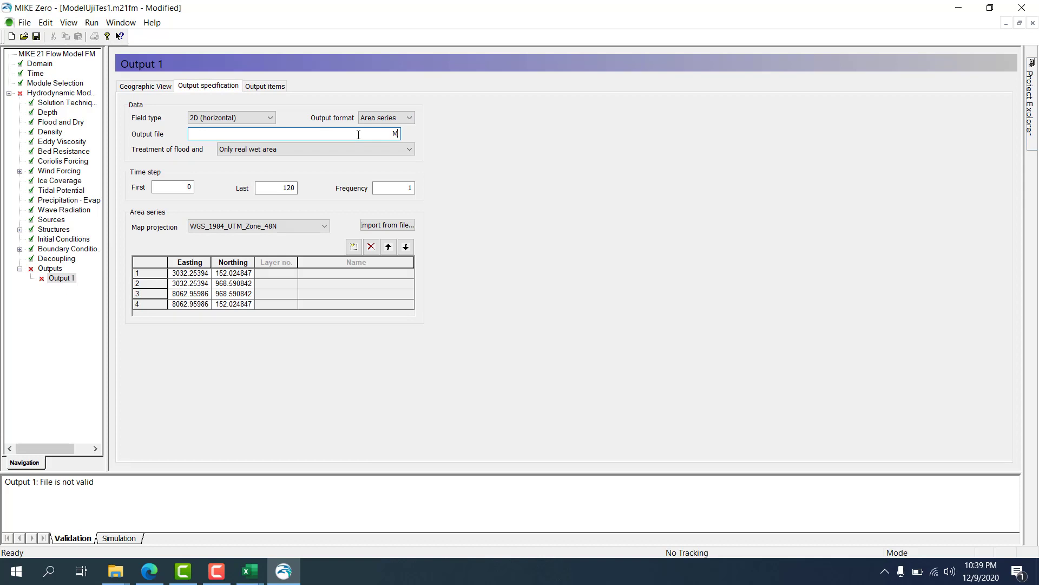
pyautogui.write('ModelTes1.dfsu')
pyautogui.press('Tab')
pyautogui.hotkey('ctrl', 's')
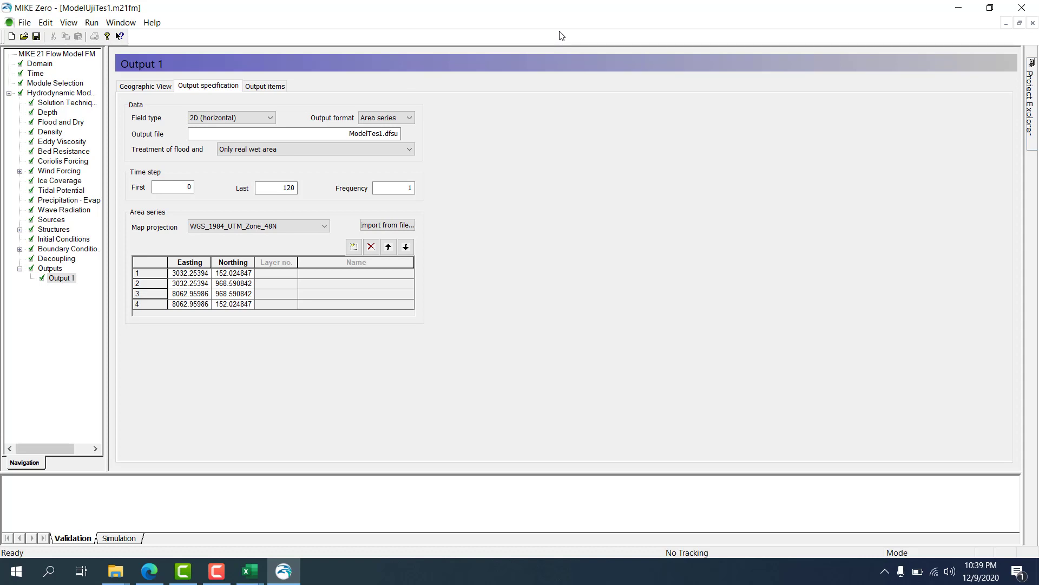
# Try to run the simulation with the default launch settings, and close MIKE Zero.
pyautogui.click(91, 24)
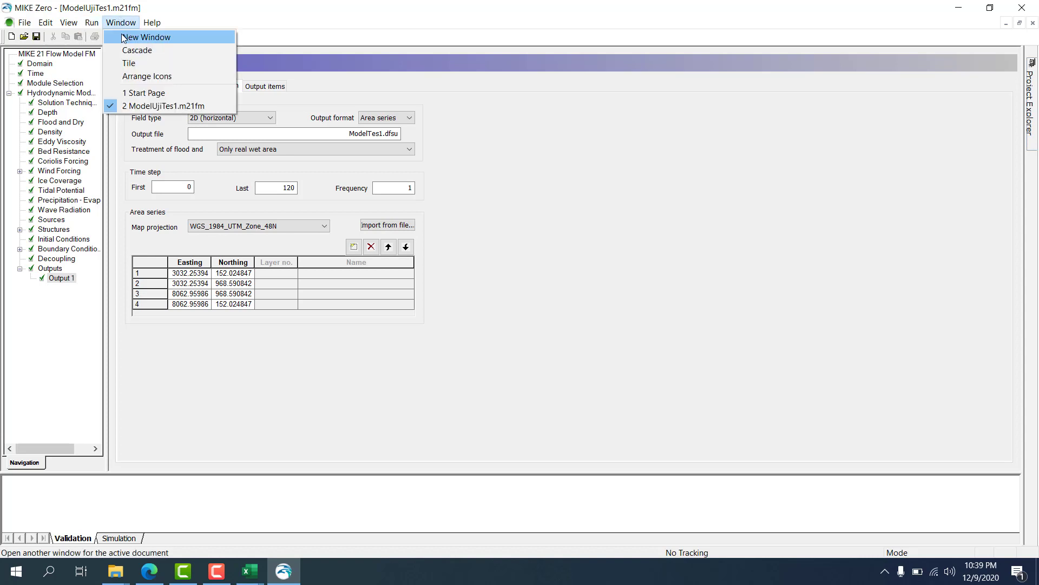
pyautogui.click(98, 37)
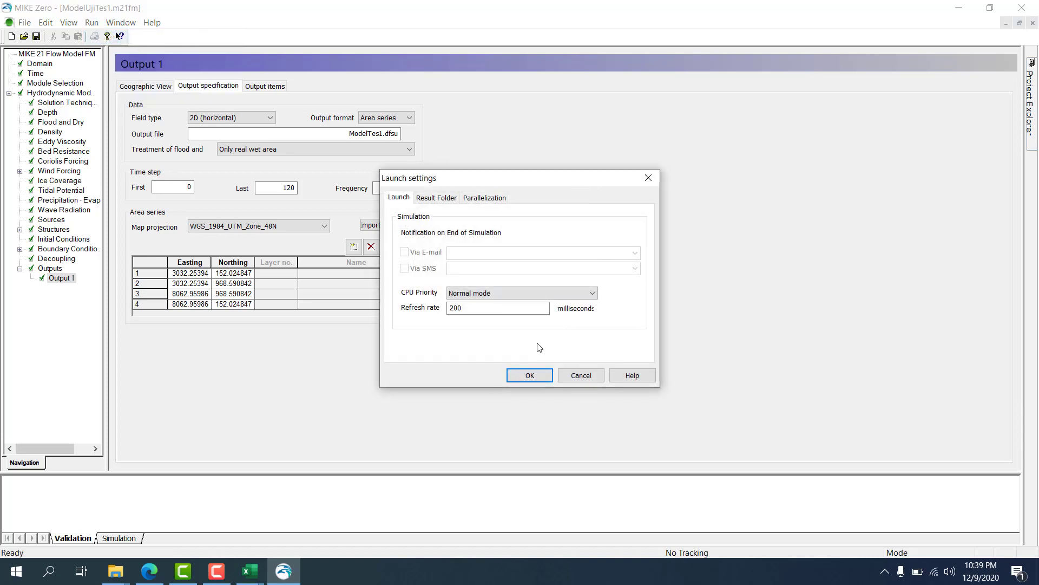
pyautogui.click(529, 379)
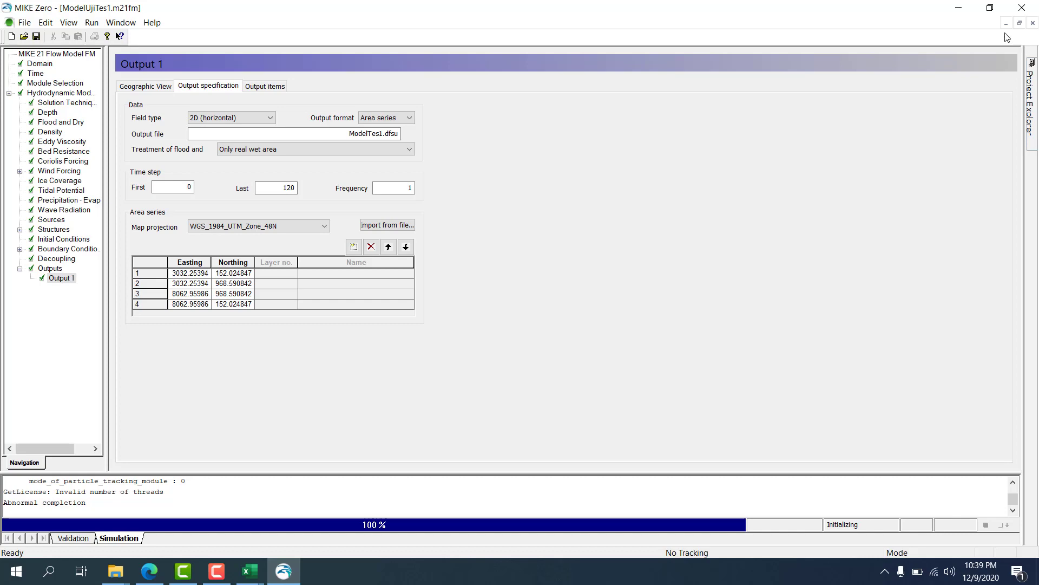
pyautogui.click(1025, 5)
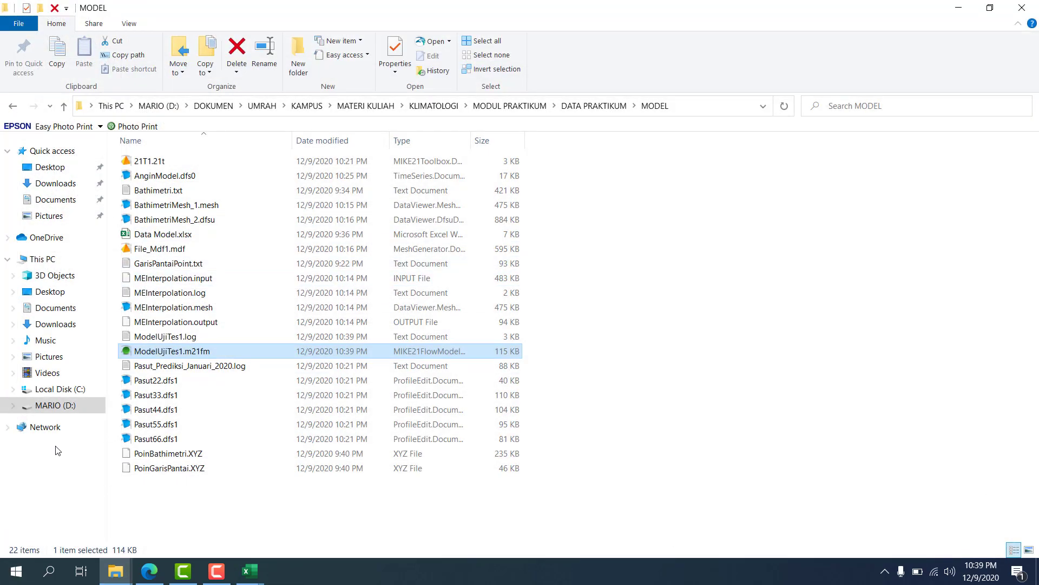
# Browse on drive D: to the MIKE 21 folder inside PEKERJAAN > DATA and mute the system sound.
pyautogui.click(28, 406)
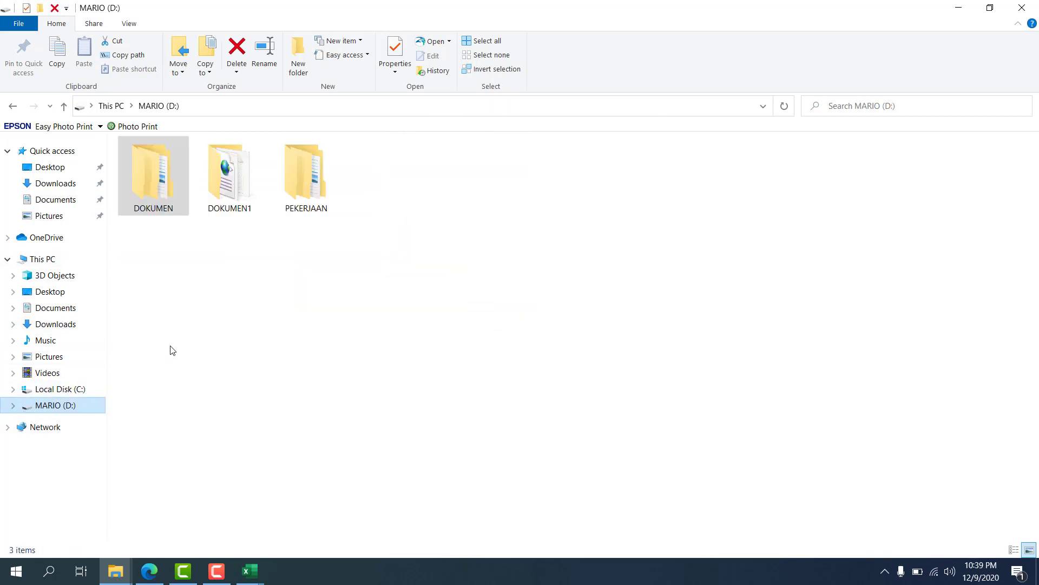
pyautogui.doubleClick(303, 171)
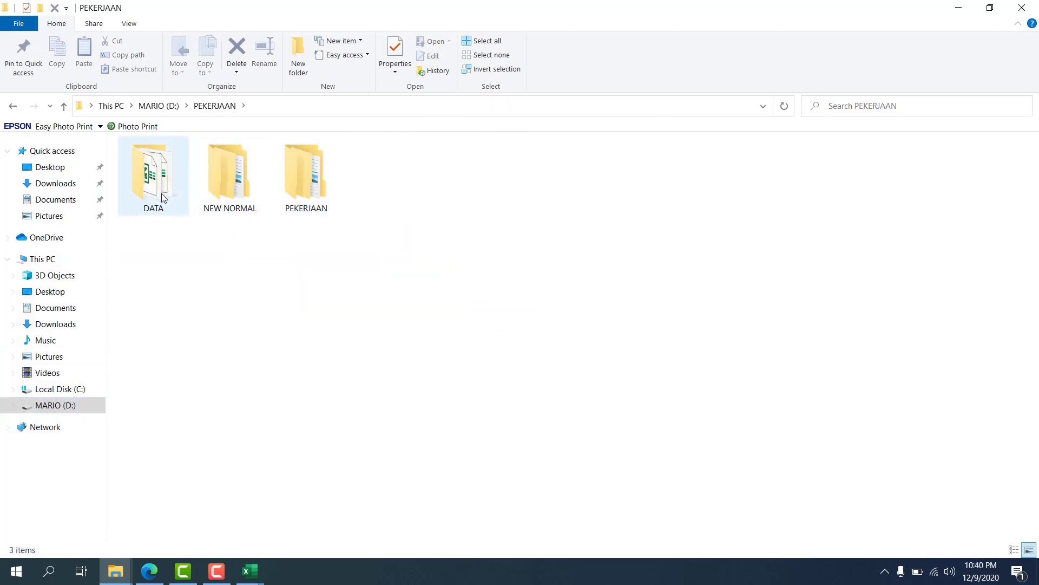
pyautogui.doubleClick(162, 198)
pyautogui.scroll(-7, 205, 336)
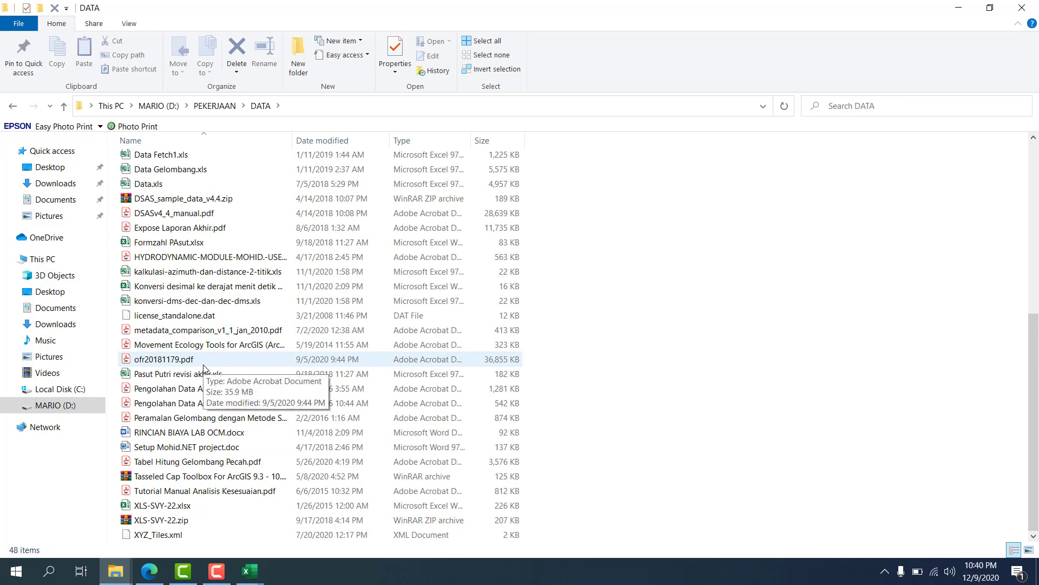
pyautogui.press('XF86AudioMute')
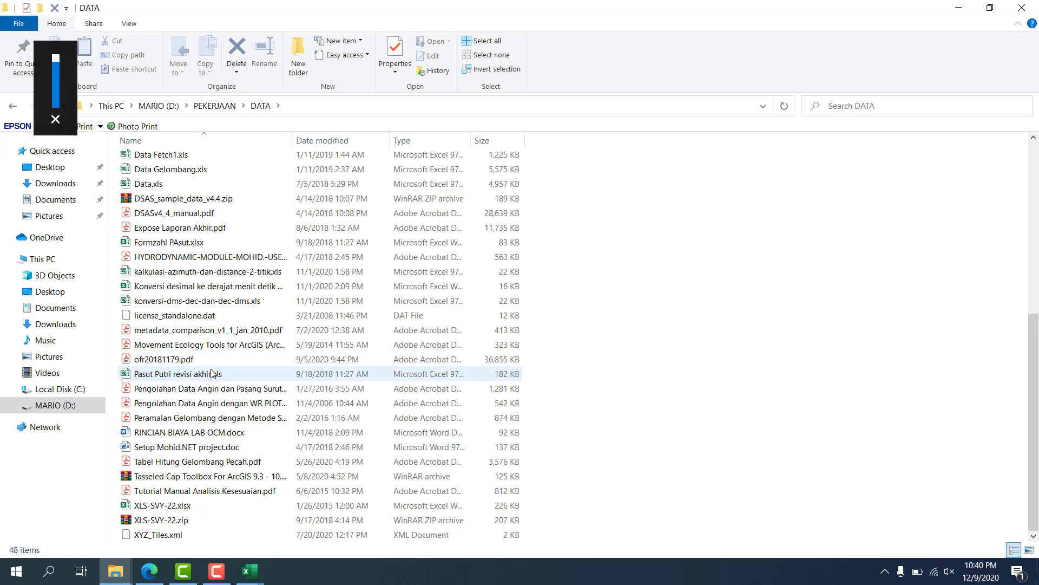
pyautogui.scroll(6, 172, 323)
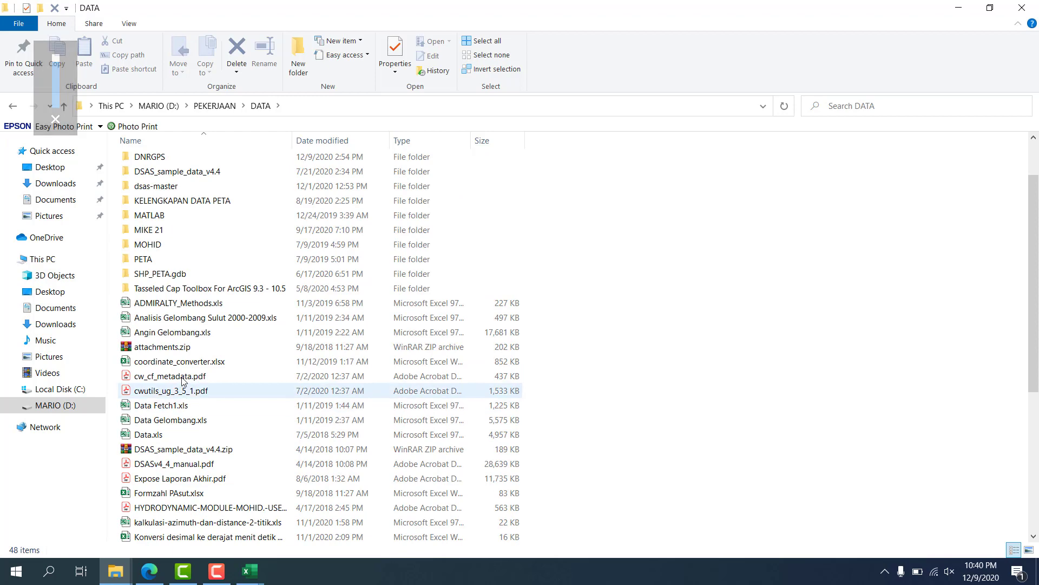
pyautogui.doubleClick(146, 230)
pyautogui.scroll(-1, 227, 321)
pyautogui.scroll(-1, 233, 323)
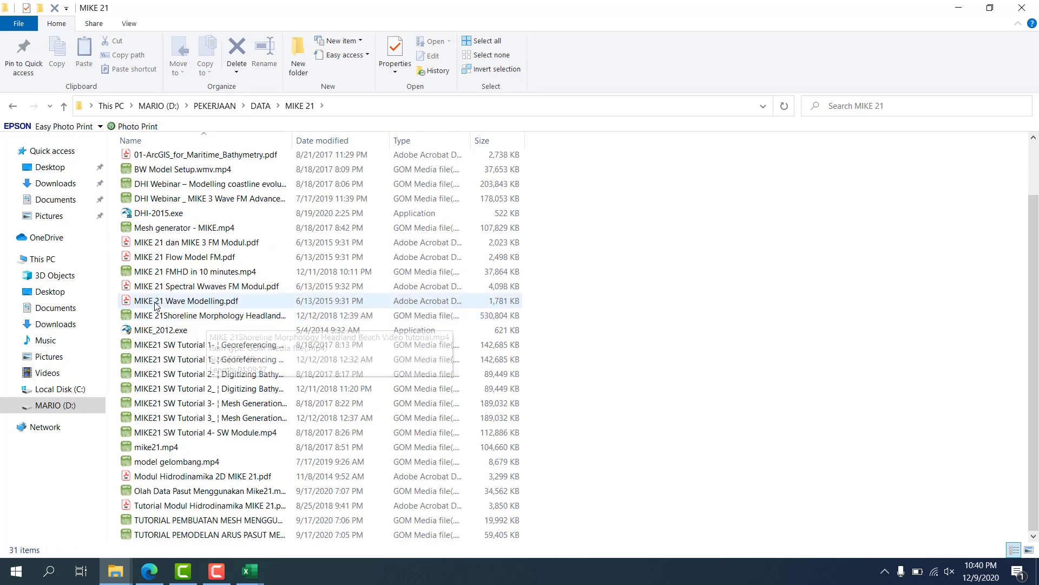
# Run MIKE_2012.exe as administrator, dismiss the web page and closing dialog it opens, and restore the system sound.
pyautogui.rightClick(139, 329)
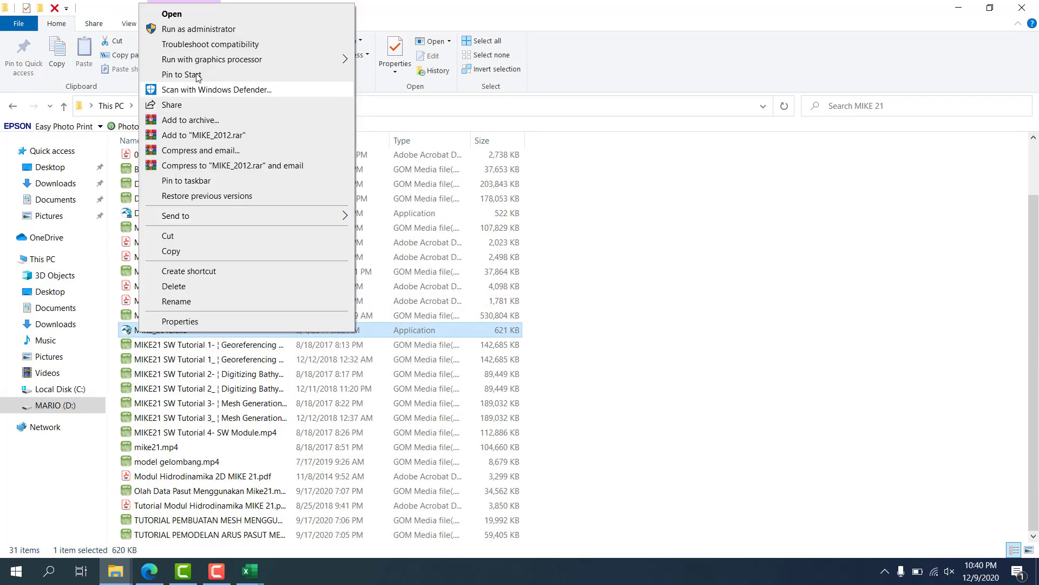
pyautogui.click(198, 28)
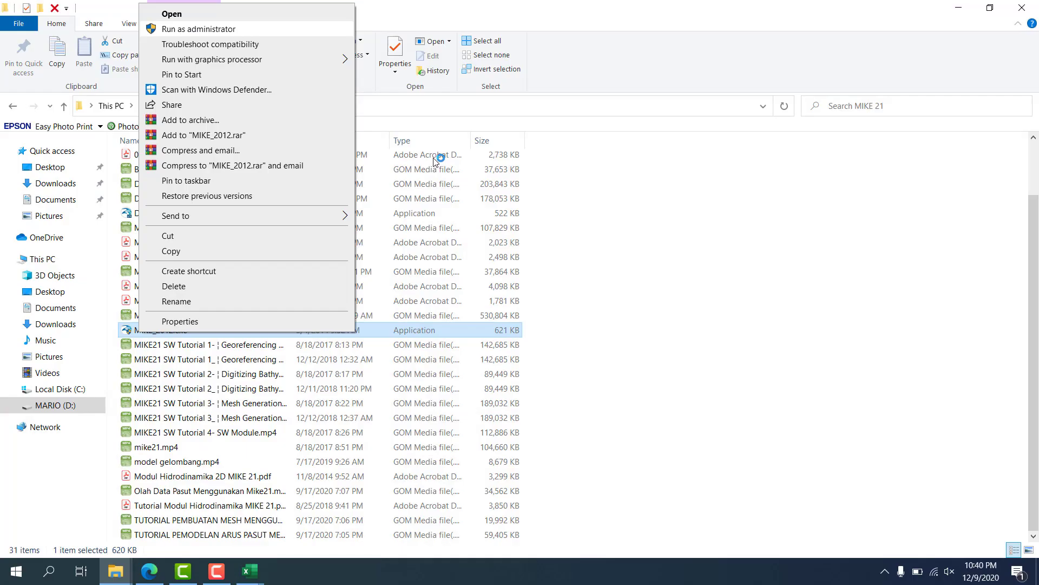
pyautogui.click(533, 319)
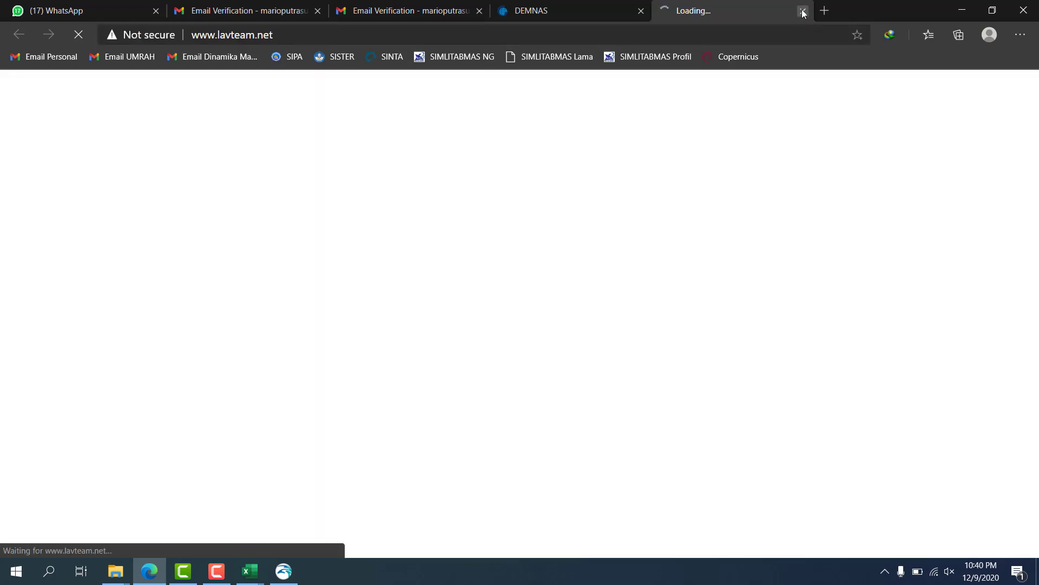
pyautogui.click(802, 11)
pyautogui.click(957, 8)
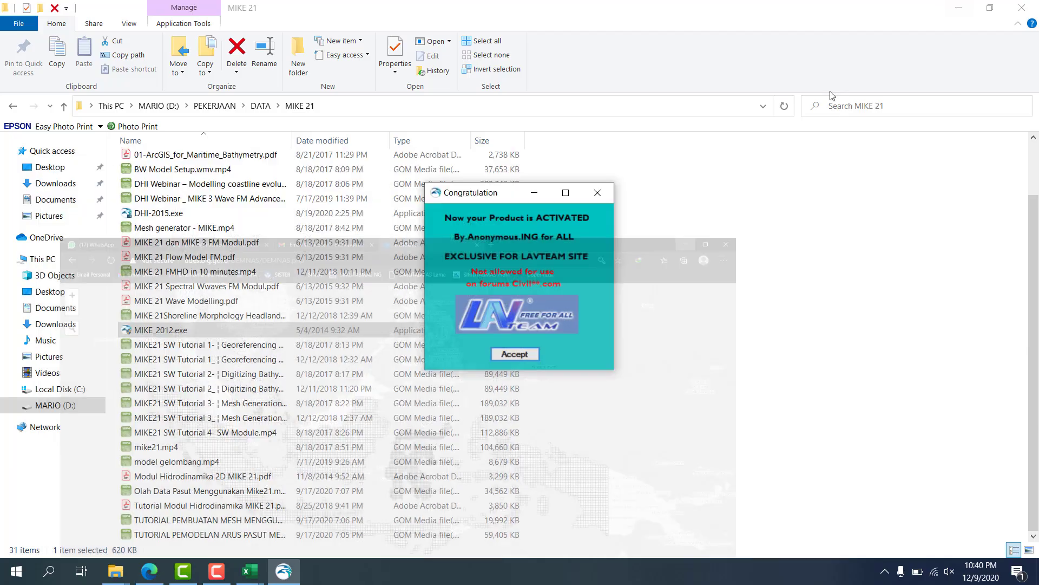
pyautogui.click(521, 355)
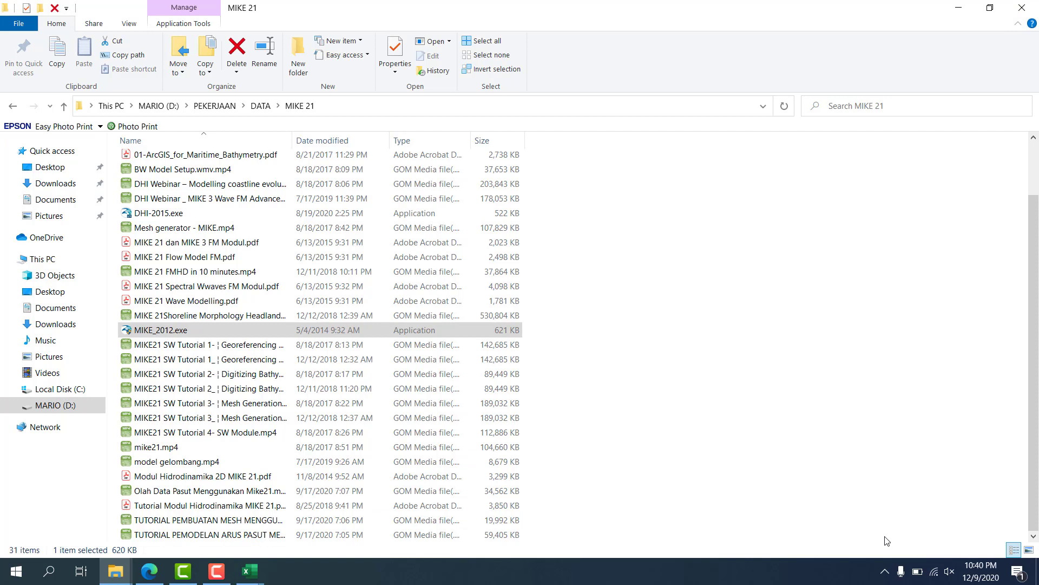
pyautogui.press('XF86AudioMute')
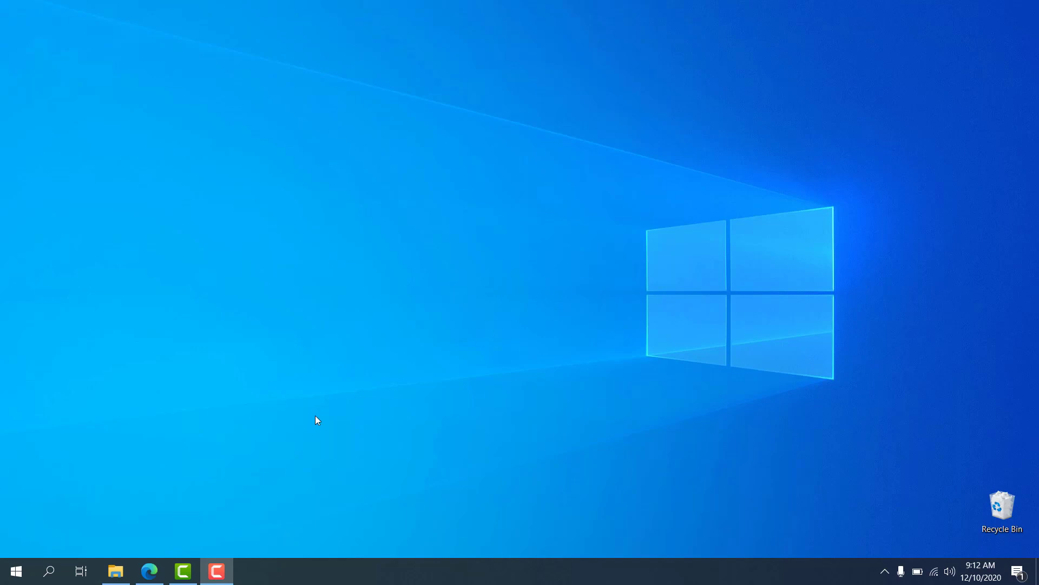
# Open ModelUjiTes1.m21fm from the MODEL folder in MIKE Zero and maximize its document window.
pyautogui.click(117, 571)
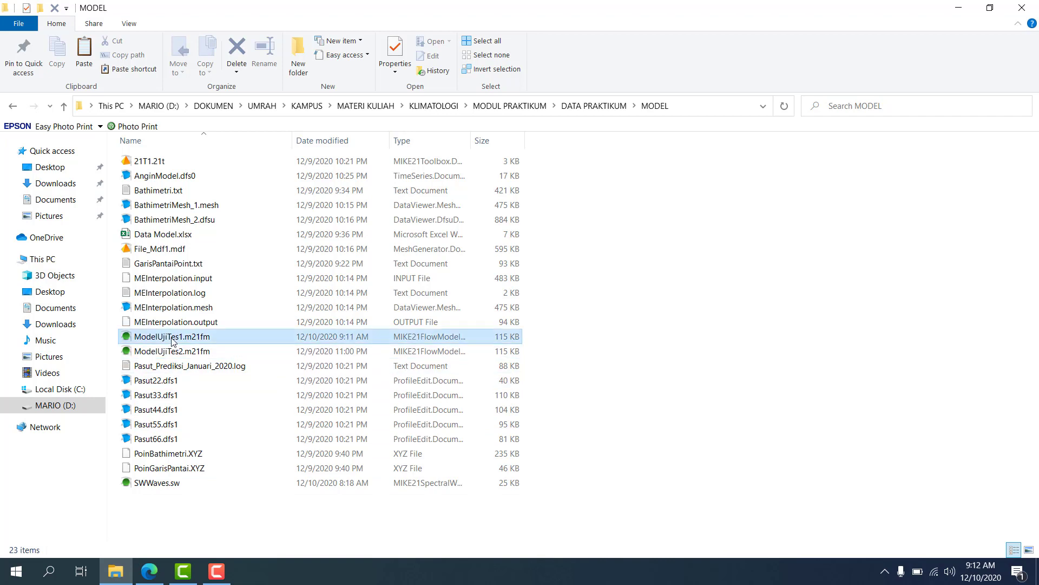
pyautogui.doubleClick(177, 339)
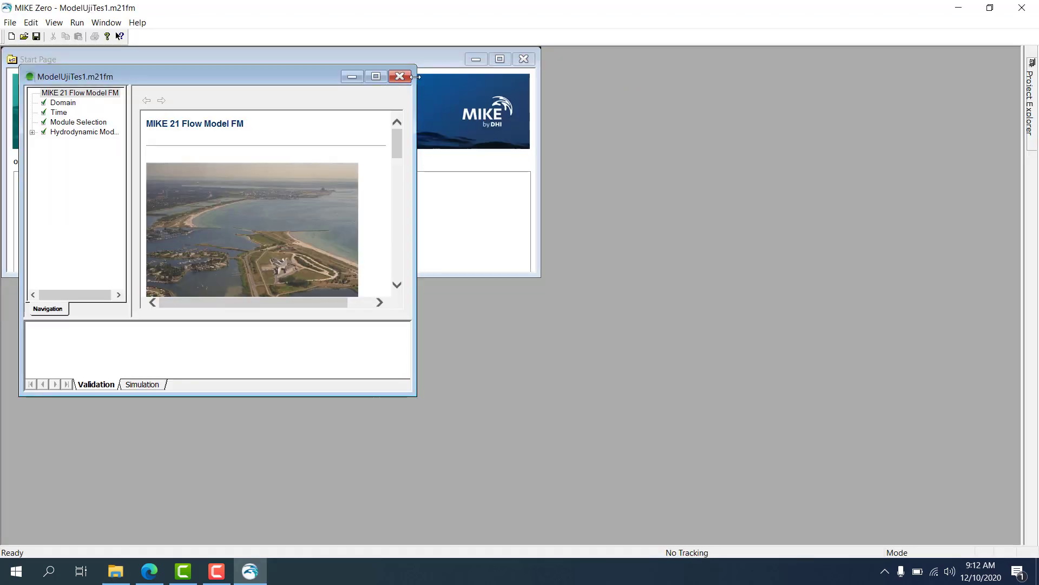
pyautogui.click(376, 76)
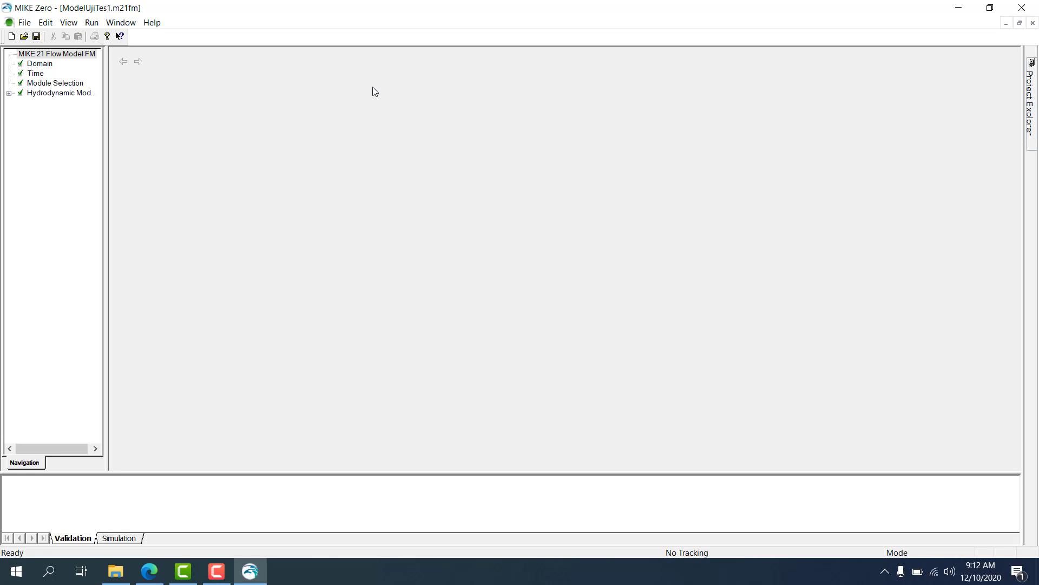
# Review Output 1's geographic view, output specification and output items in the hydrodynamic module.
pyautogui.click(9, 93)
pyautogui.click(50, 268)
pyautogui.click(21, 269)
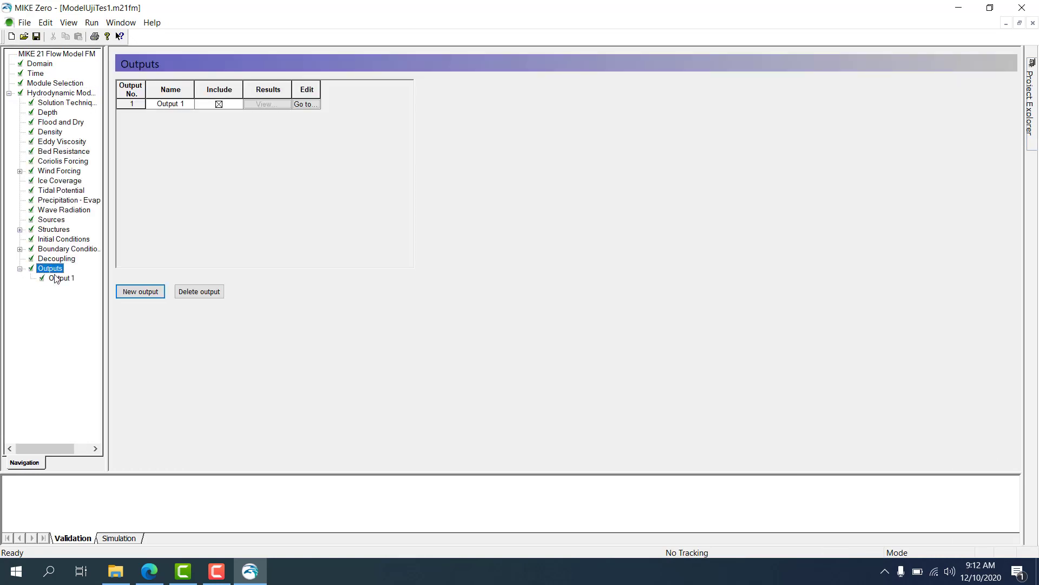
pyautogui.click(56, 277)
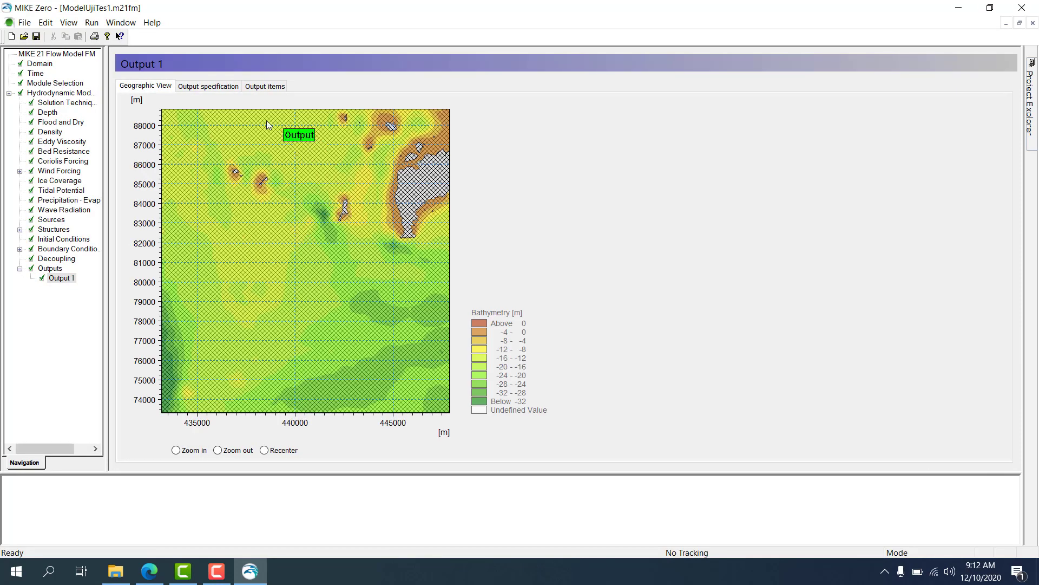
pyautogui.click(208, 86)
pyautogui.click(265, 86)
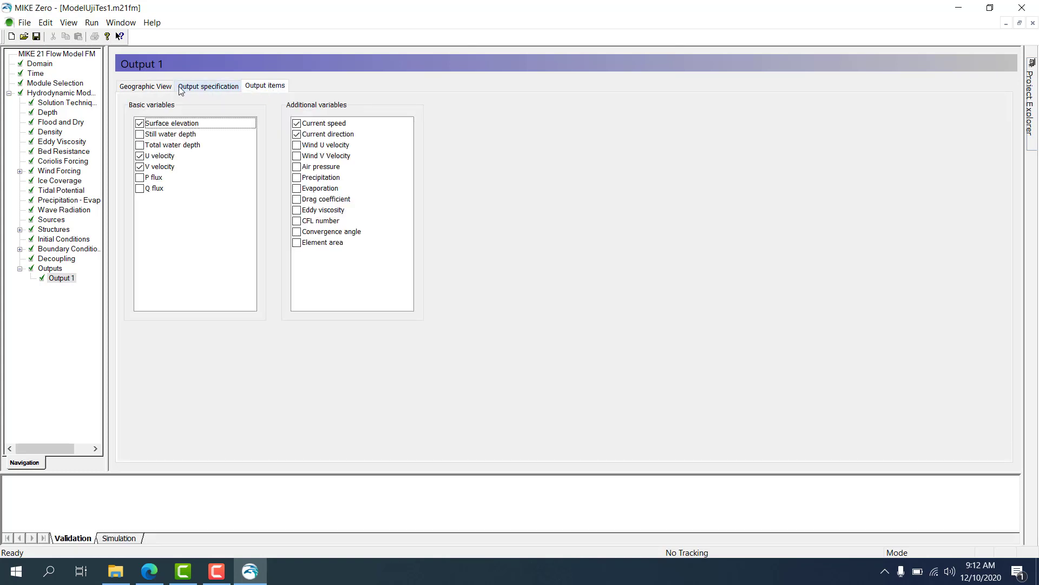
pyautogui.click(159, 87)
# Start the ModelUjiTes1 simulation with normal CPU priority and a 200 millisecond refresh rate, and enlarge the simulation log area.
pyautogui.click(91, 22)
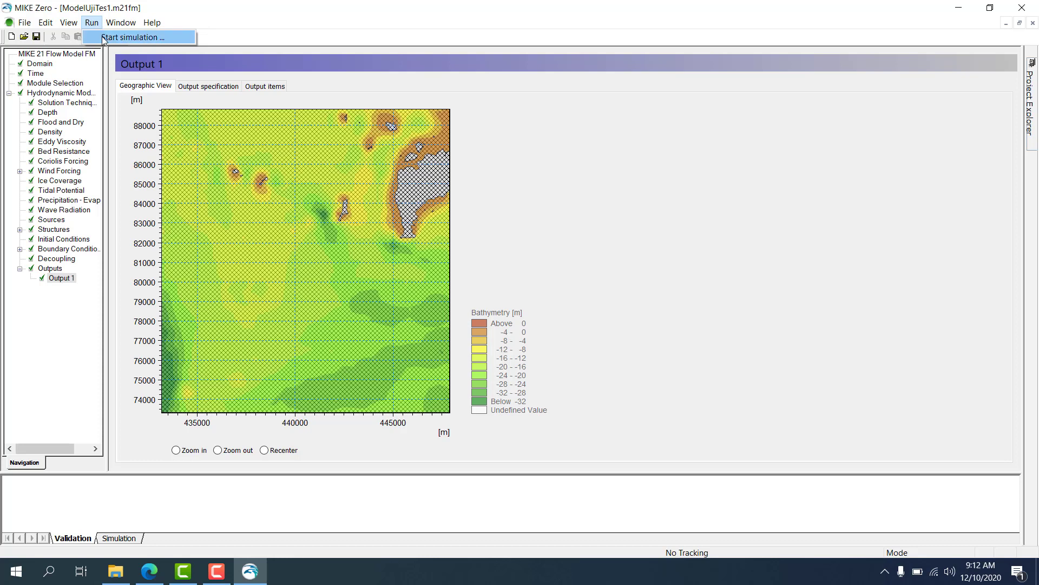
pyautogui.click(103, 38)
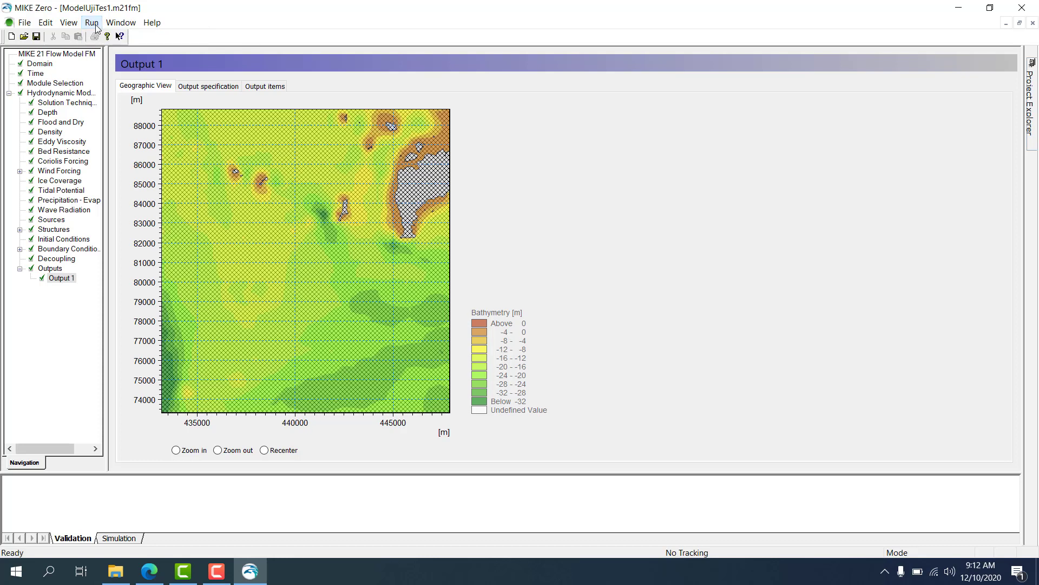
pyautogui.click(94, 24)
pyautogui.click(102, 37)
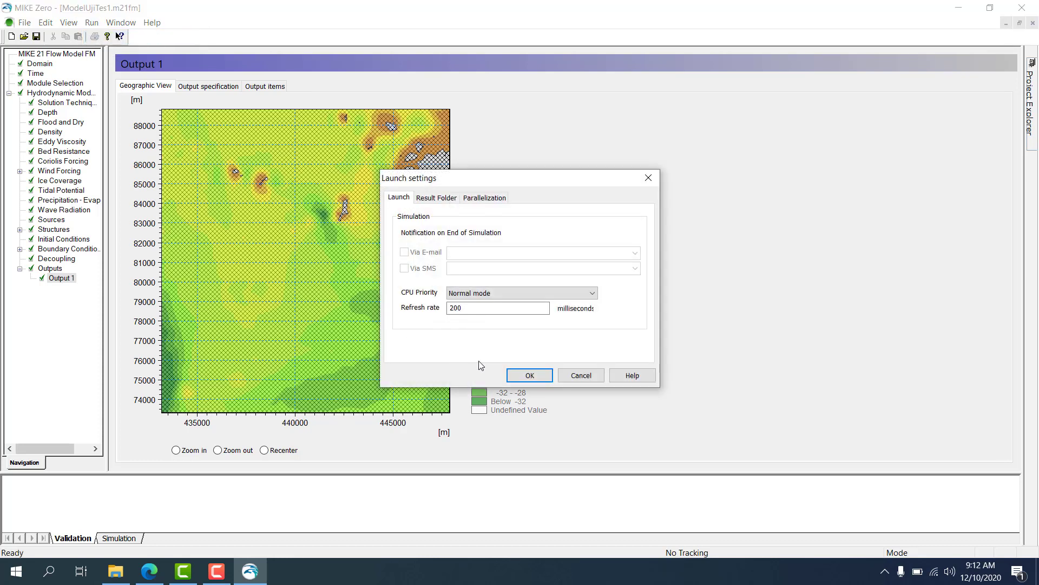
pyautogui.click(519, 375)
pyautogui.click(546, 376)
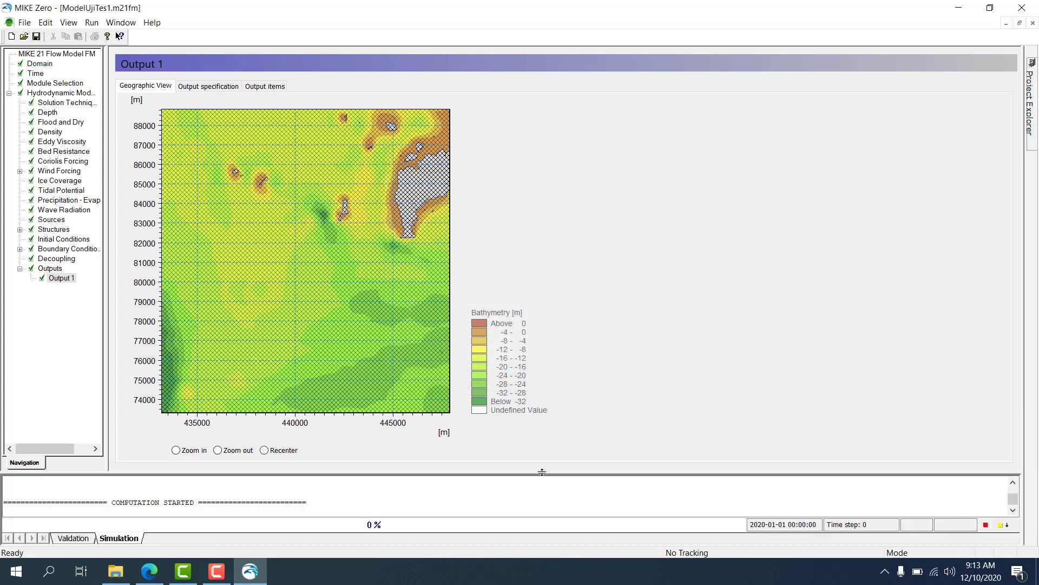
pyautogui.moveTo(544, 474); pyautogui.dragTo(544, 362)
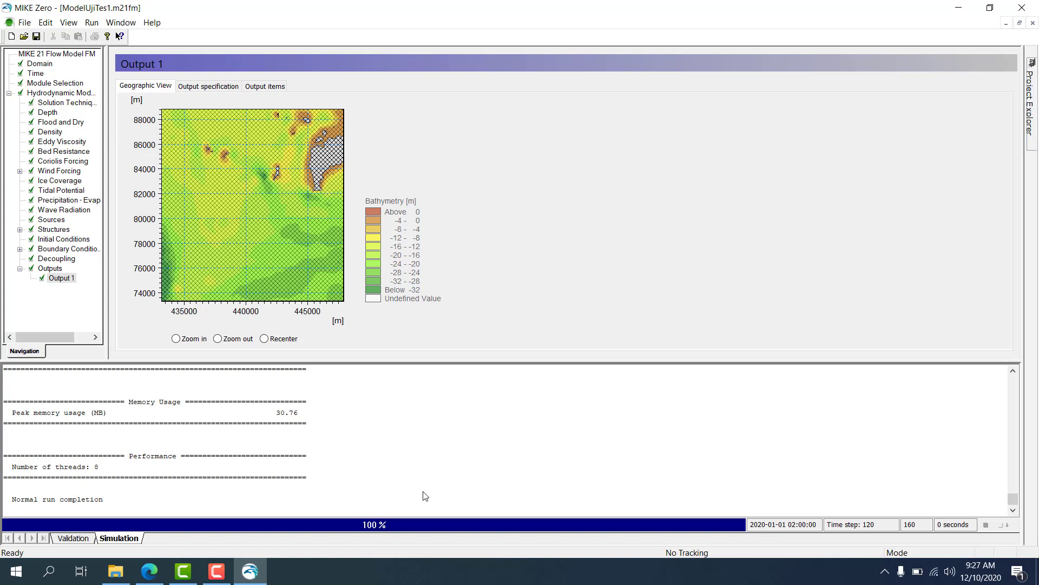
# Close MIKE Zero, open ModelTes1.dfsu from the ModelUjiTes1.m21fm - Result Files folder, and maximize its document window.
pyautogui.click(1021, 7)
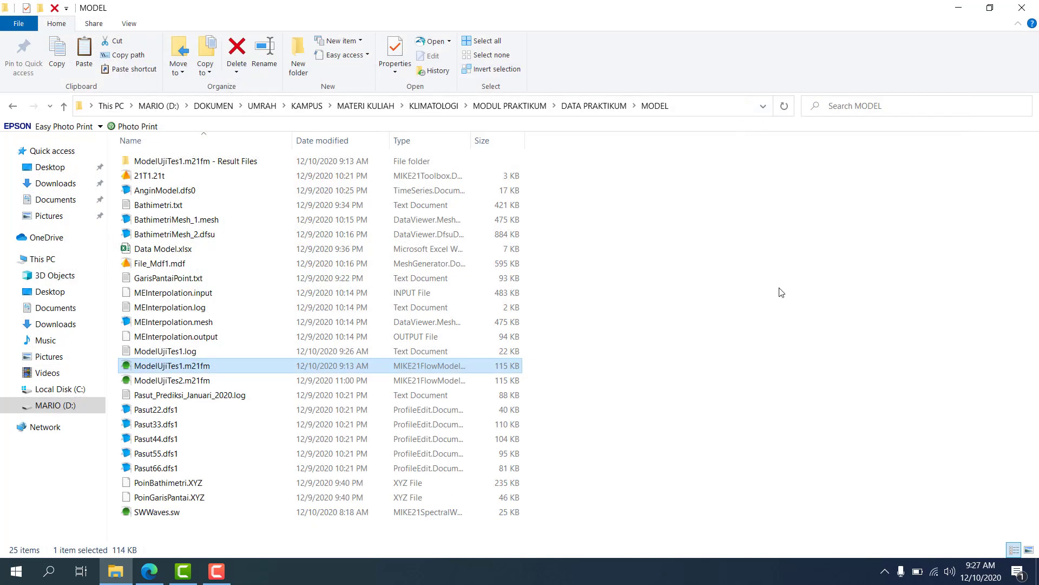
pyautogui.click(239, 164)
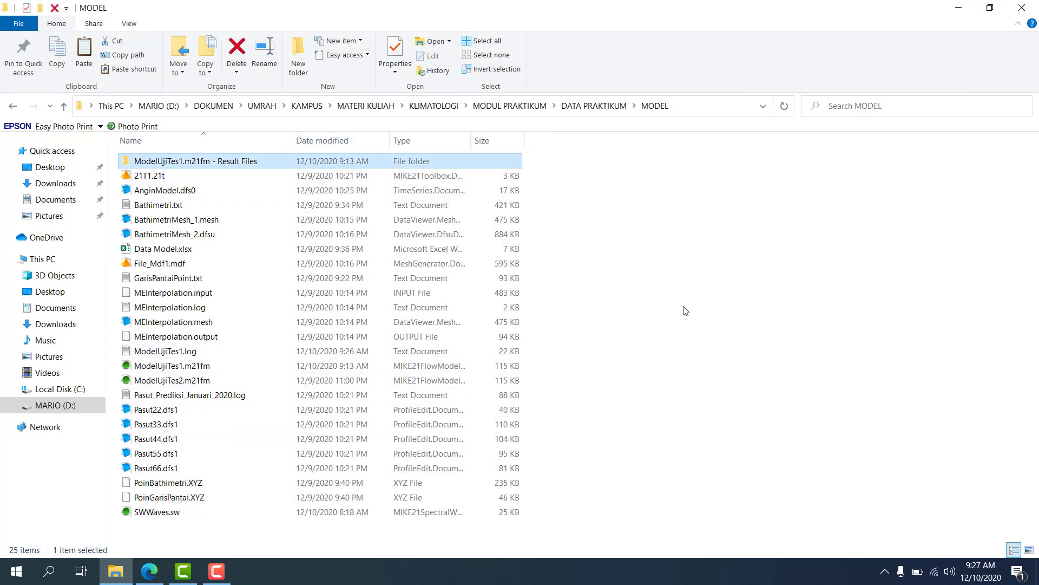
pyautogui.press('Return')
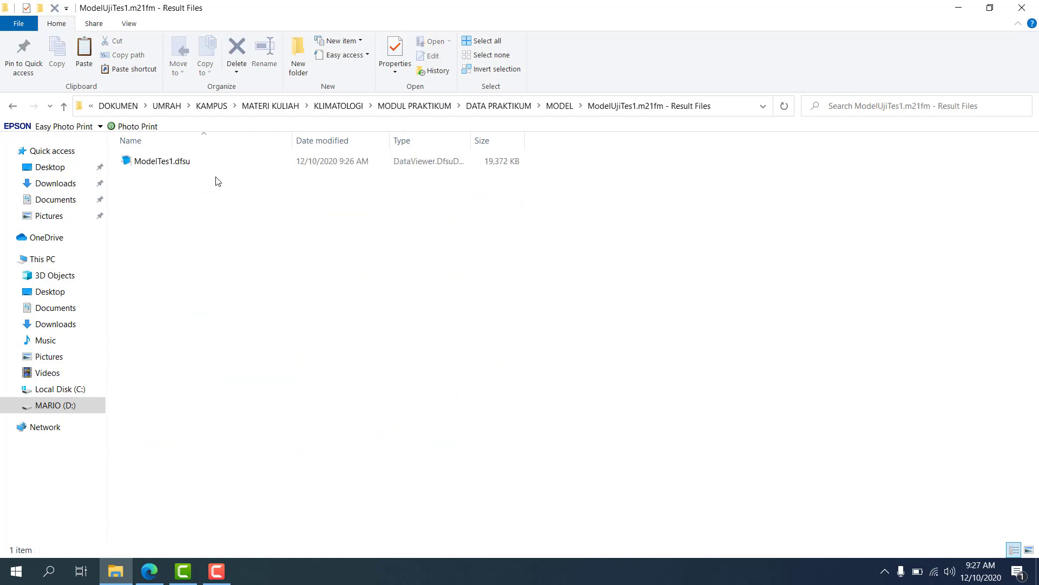
pyautogui.click(190, 165)
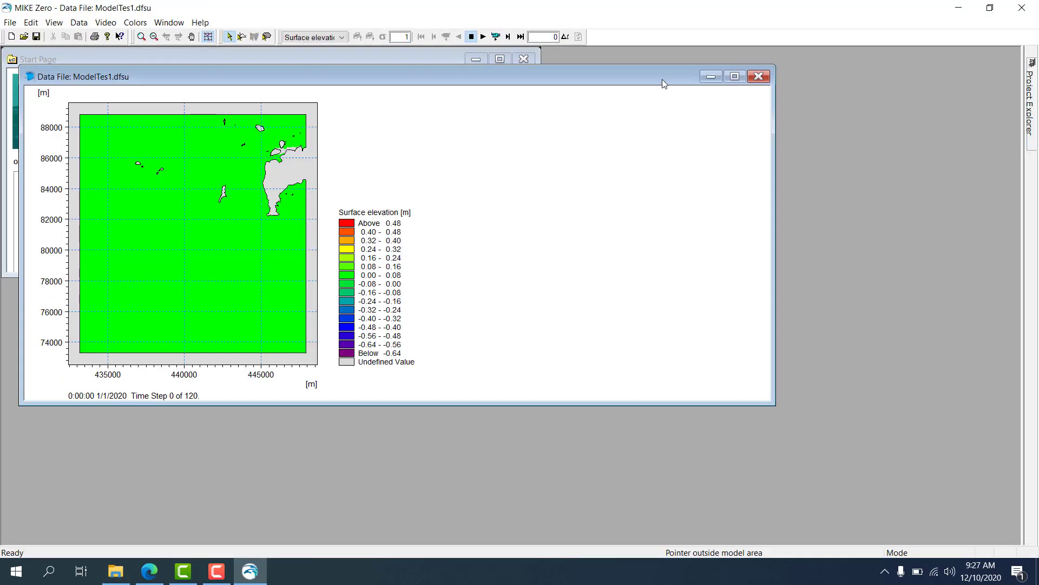
pyautogui.click(735, 76)
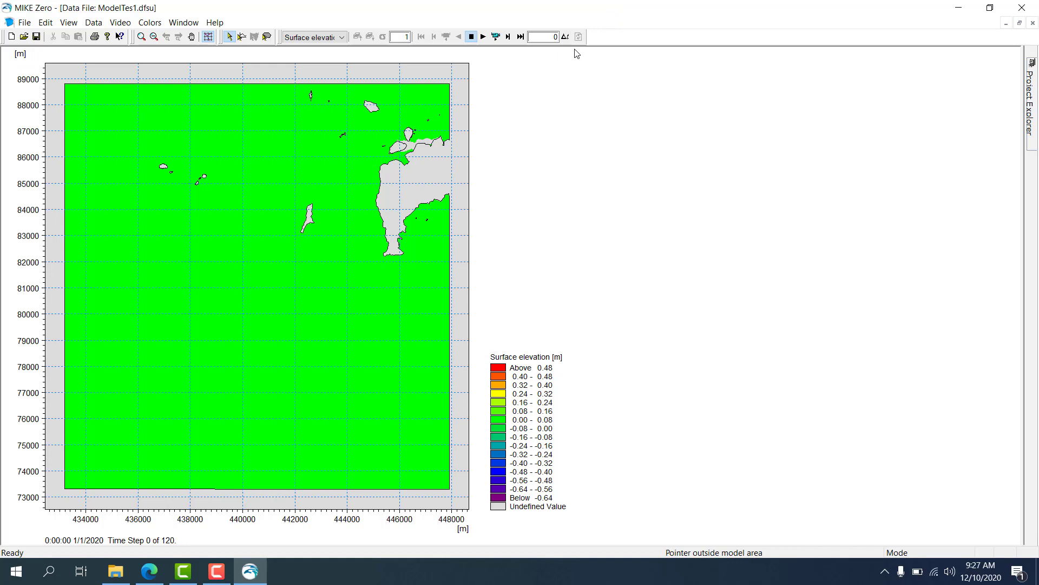
# Turn on velocity vectors at element centers for the surface elevation map and check them one time step ahead before returning to the start.
pyautogui.rightClick(209, 121)
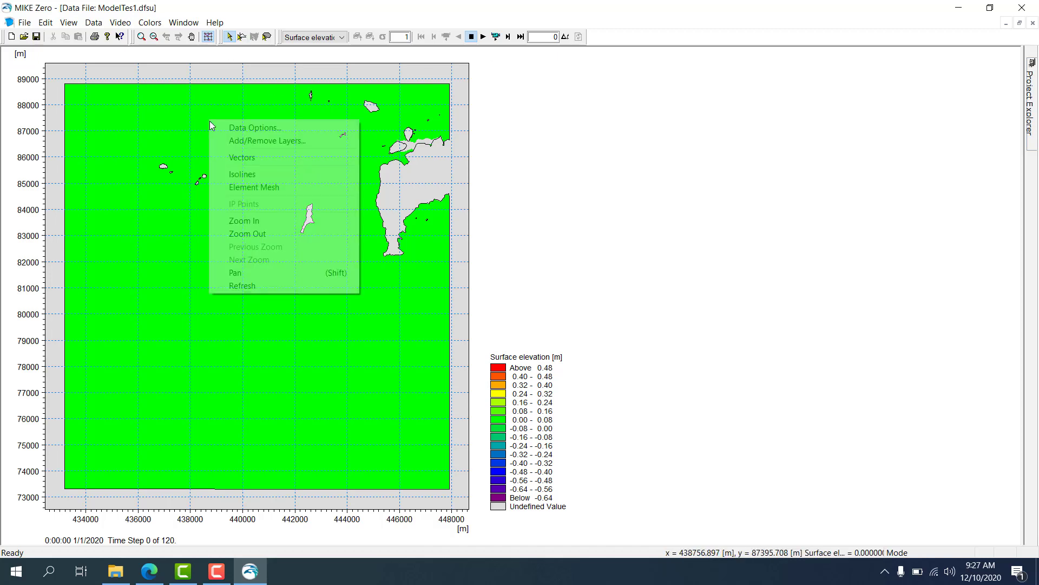
pyautogui.click(241, 157)
pyautogui.rightClick(239, 161)
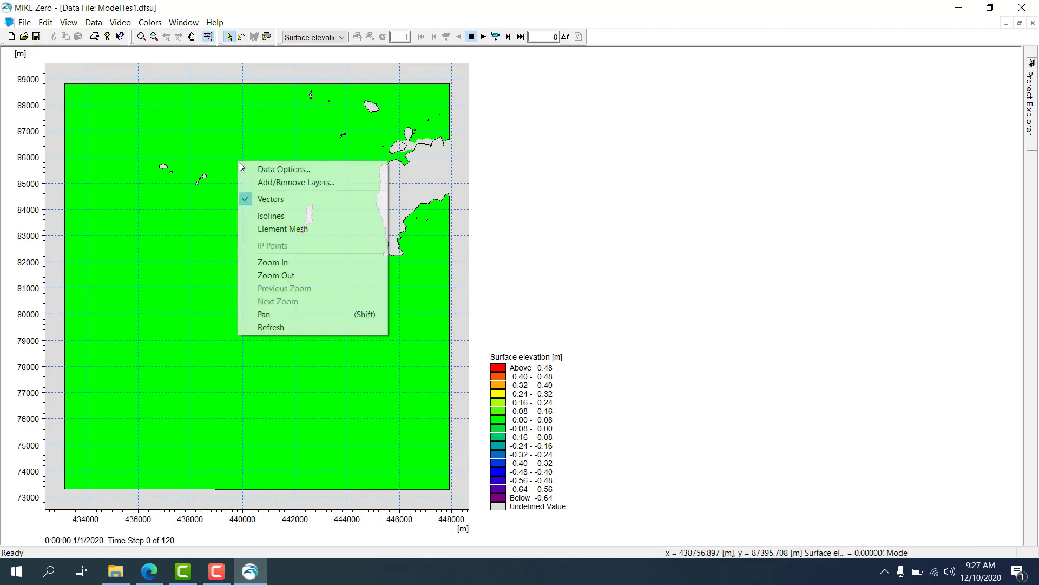
pyautogui.click(242, 169)
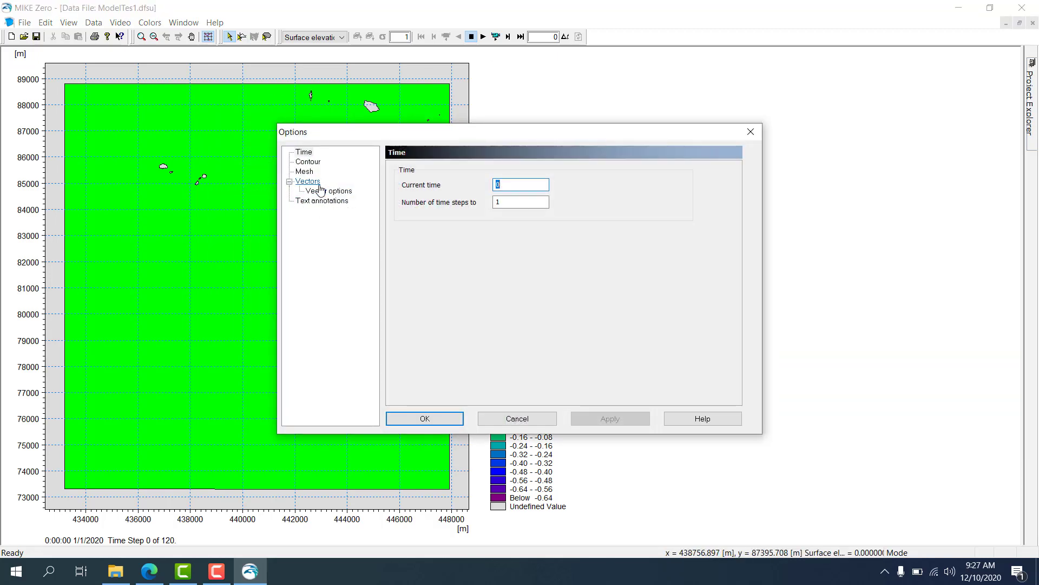
pyautogui.click(311, 182)
pyautogui.click(433, 211)
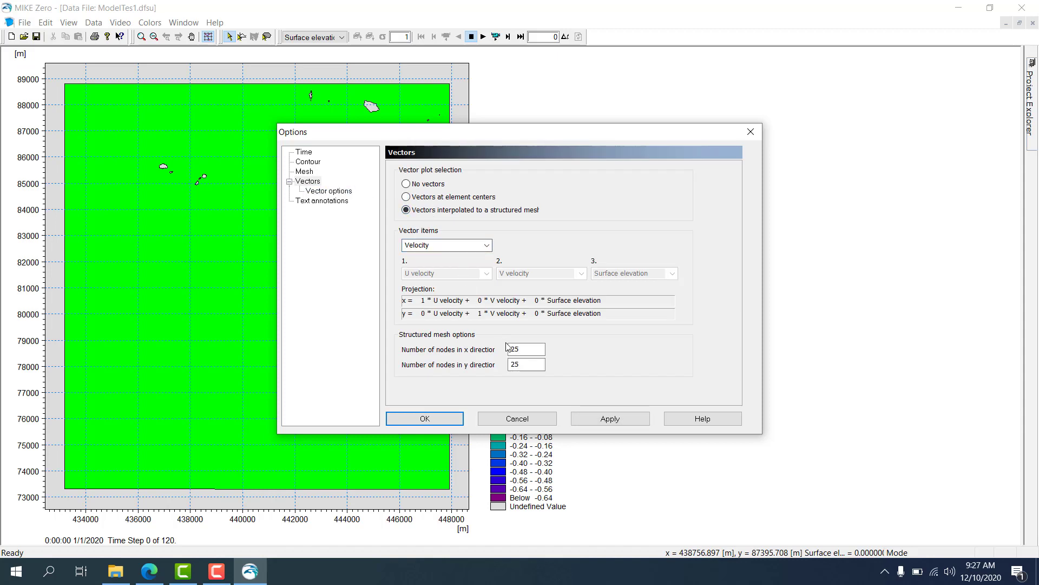
pyautogui.click(442, 197)
pyautogui.click(517, 422)
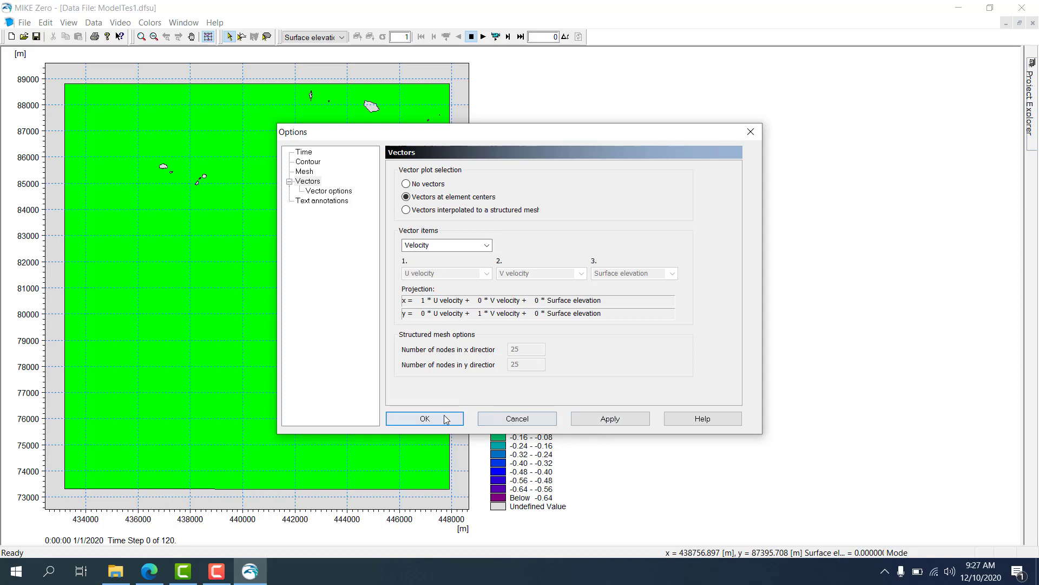
pyautogui.click(509, 36)
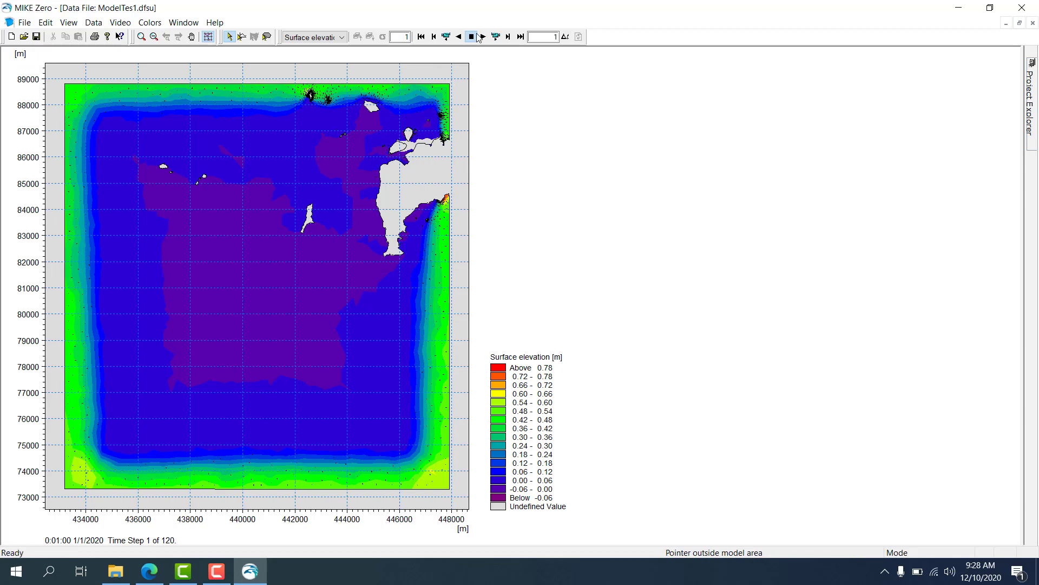
pyautogui.click(421, 37)
# Interpolate the vectors to a structured mesh with 75 nodes in x and 75 in y, and display the Current speed item.
pyautogui.rightClick(322, 120)
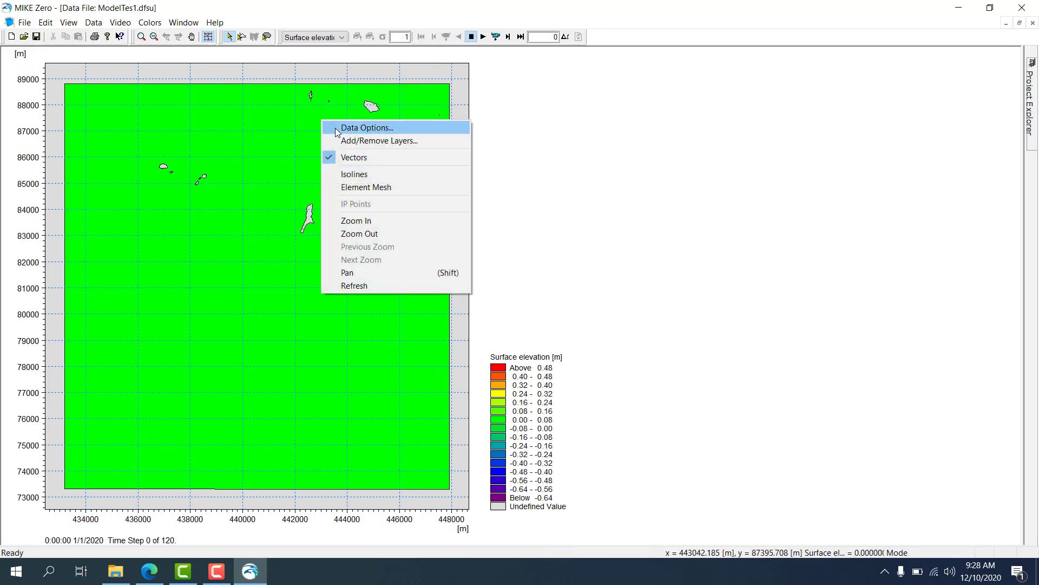
pyautogui.click(336, 128)
pyautogui.click(436, 211)
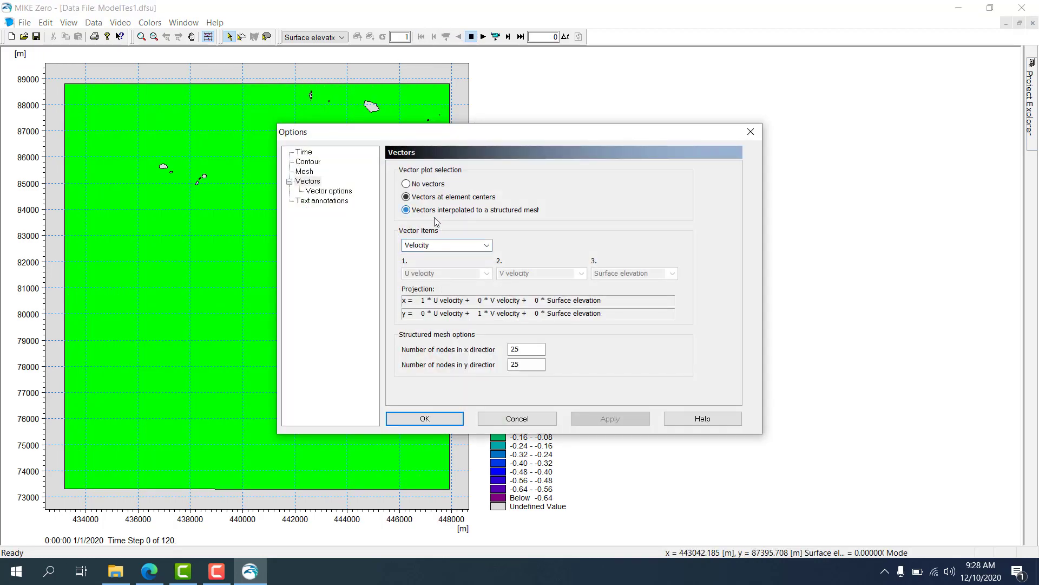
pyautogui.doubleClick(523, 349)
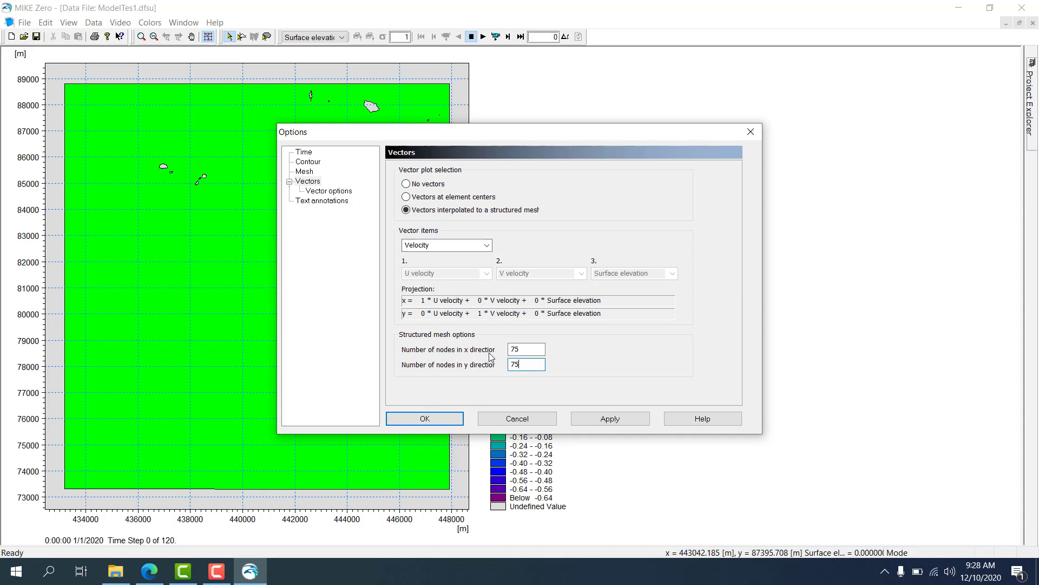
pyautogui.click(425, 418)
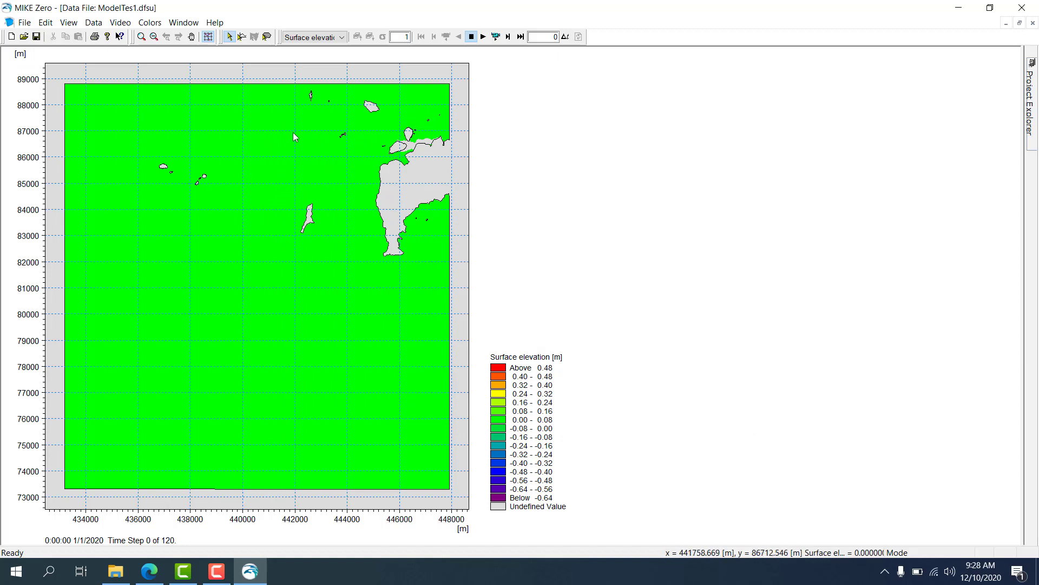
pyautogui.click(296, 37)
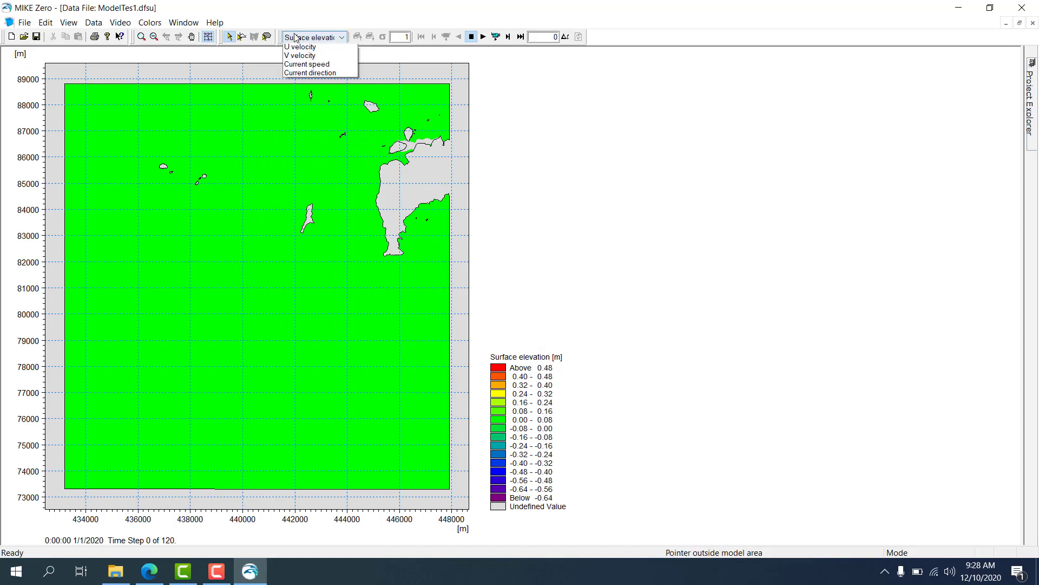
pyautogui.click(301, 75)
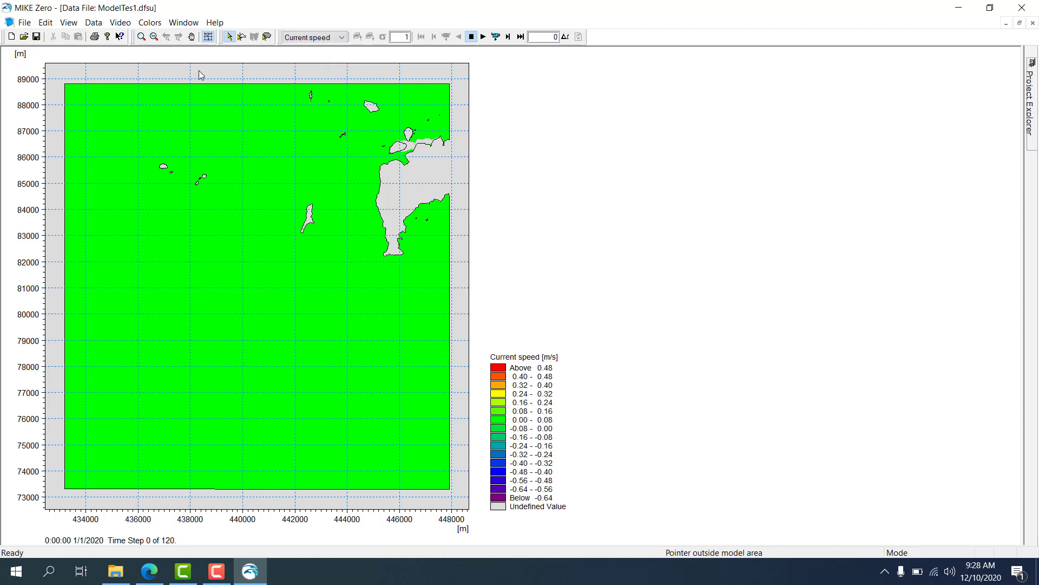
# Give the vectors user defined scaling with both scale factors at 2, and plot a reference vector with both lengths at 2.
pyautogui.rightClick(349, 164)
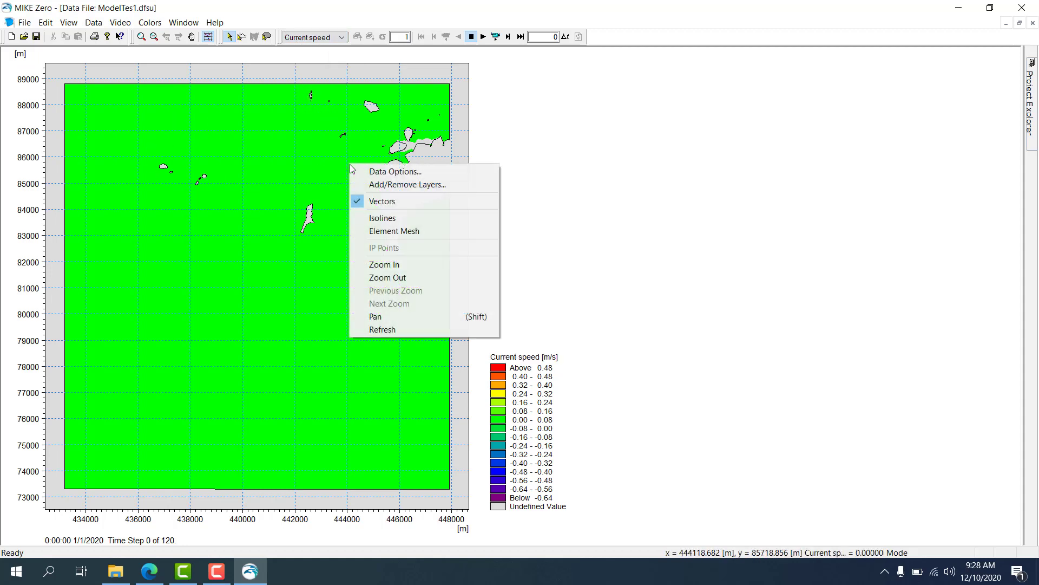
pyautogui.click(428, 169)
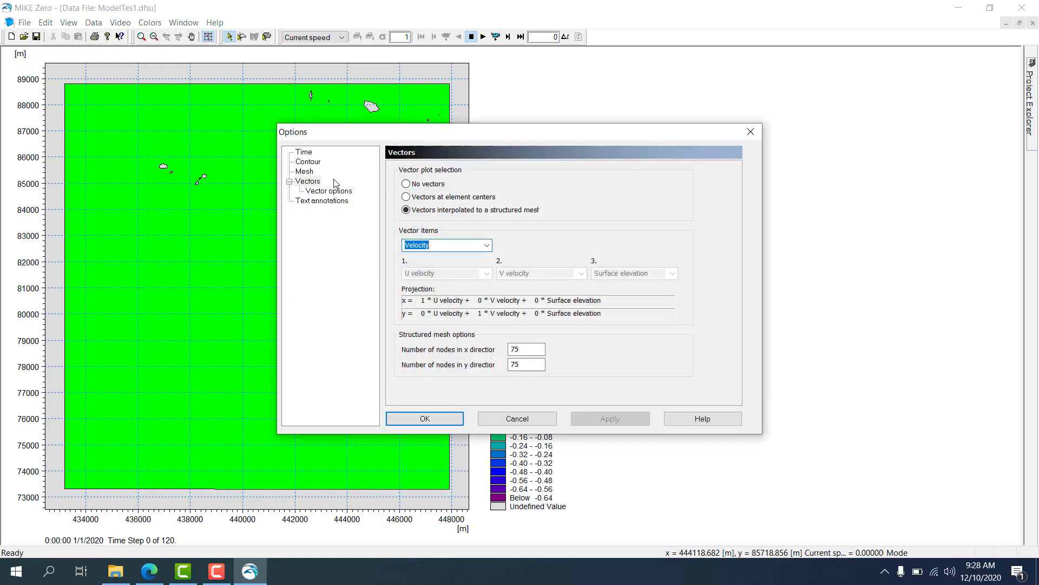
pyautogui.click(328, 190)
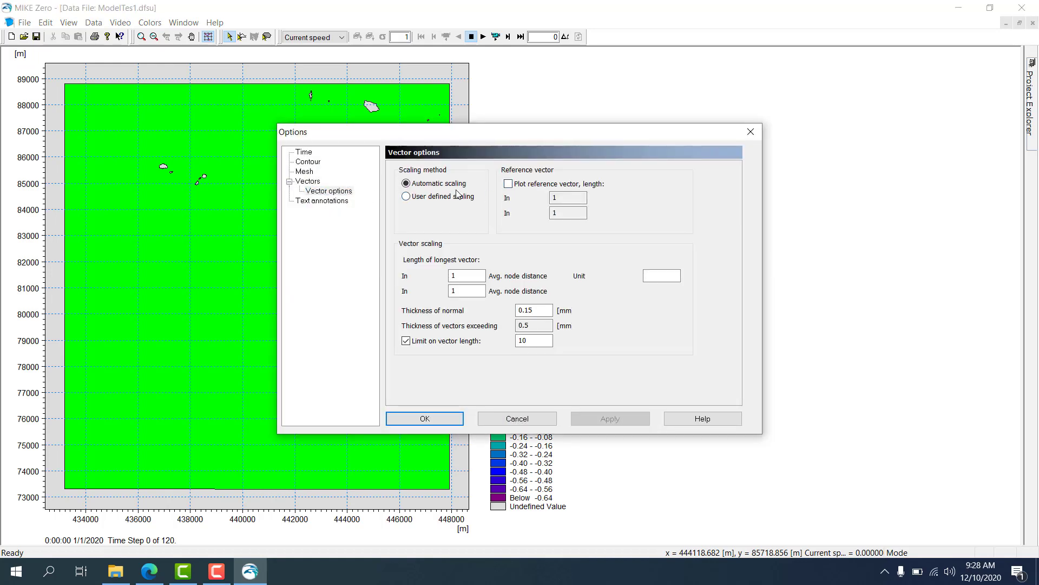
pyautogui.click(457, 196)
pyautogui.click(508, 184)
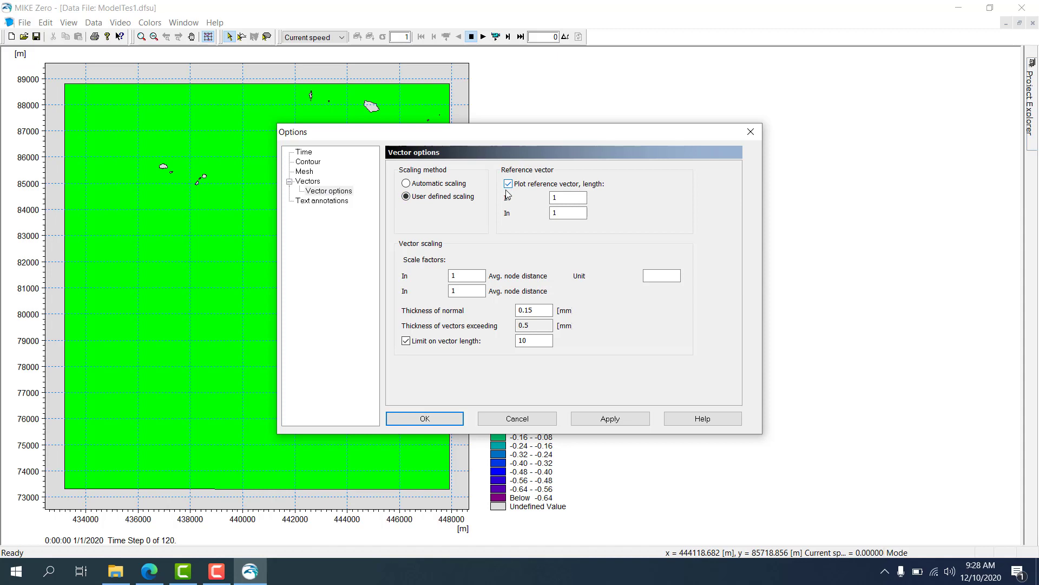
pyautogui.doubleClick(455, 276)
pyautogui.press('Tab')
pyautogui.write('2')
pyautogui.doubleClick(569, 198)
pyautogui.write('23')
pyautogui.press('BackSpace')
pyautogui.click(425, 418)
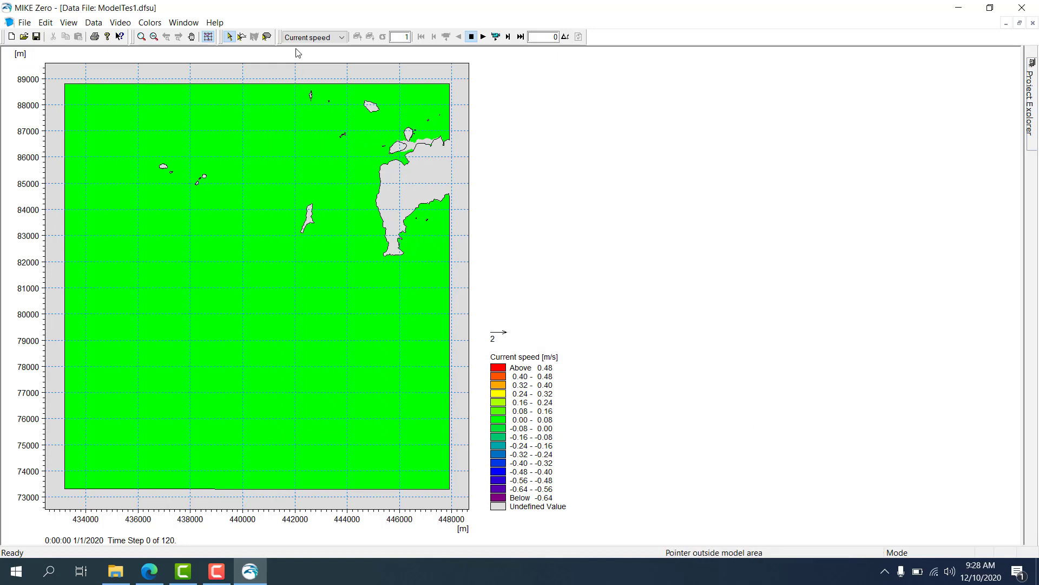
# Set the vector unit to m/s in the vector options.
pyautogui.rightClick(179, 199)
pyautogui.click(192, 205)
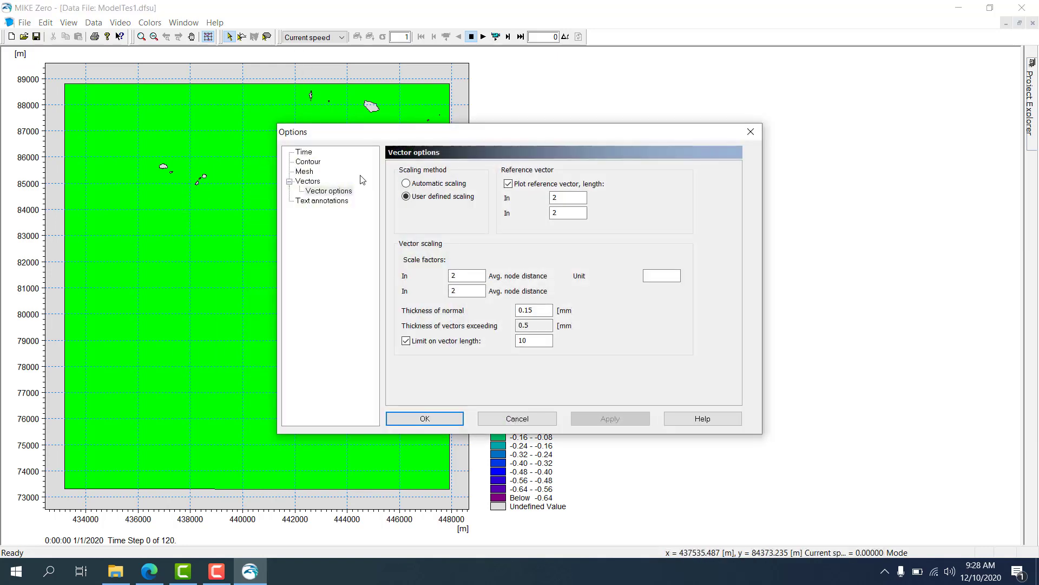
pyautogui.click(319, 192)
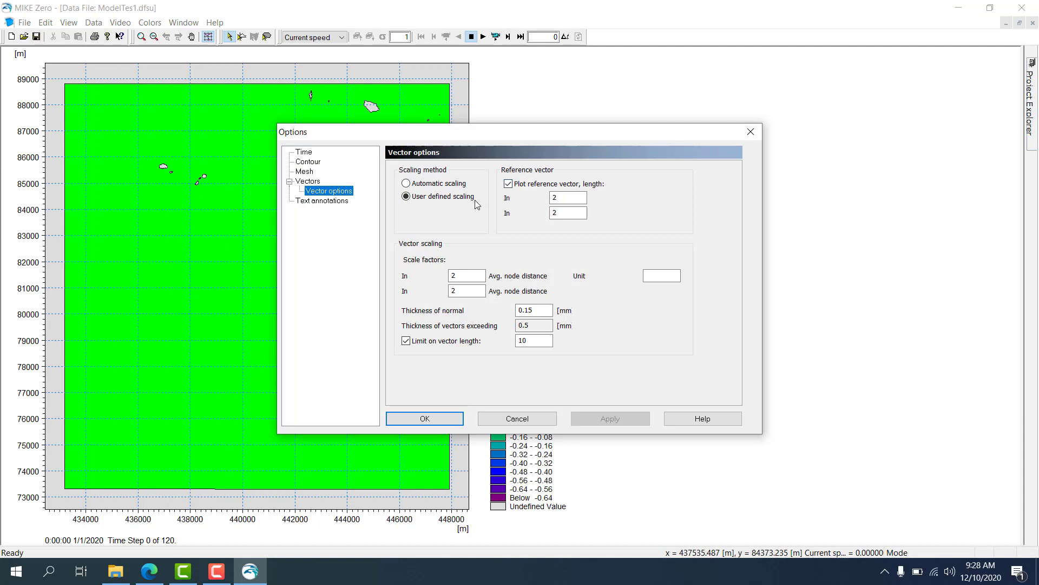
pyautogui.click(452, 196)
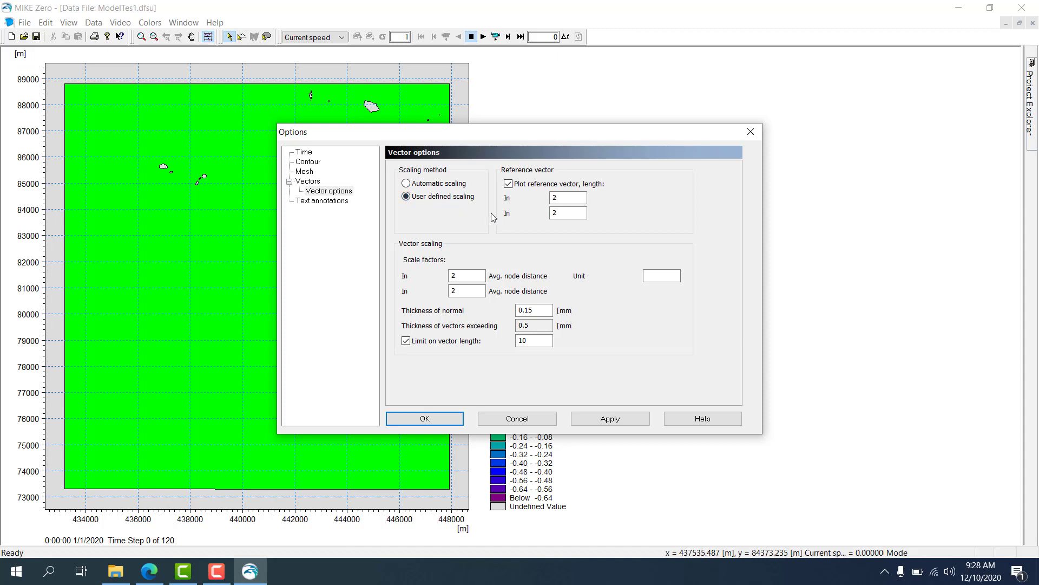
pyautogui.click(666, 280)
pyautogui.click(595, 418)
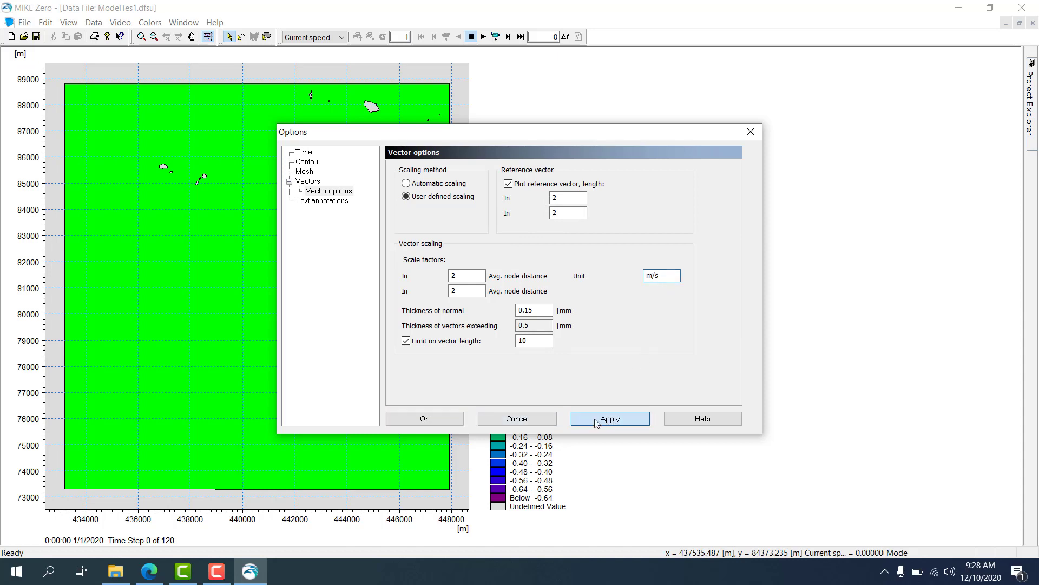
pyautogui.click(457, 417)
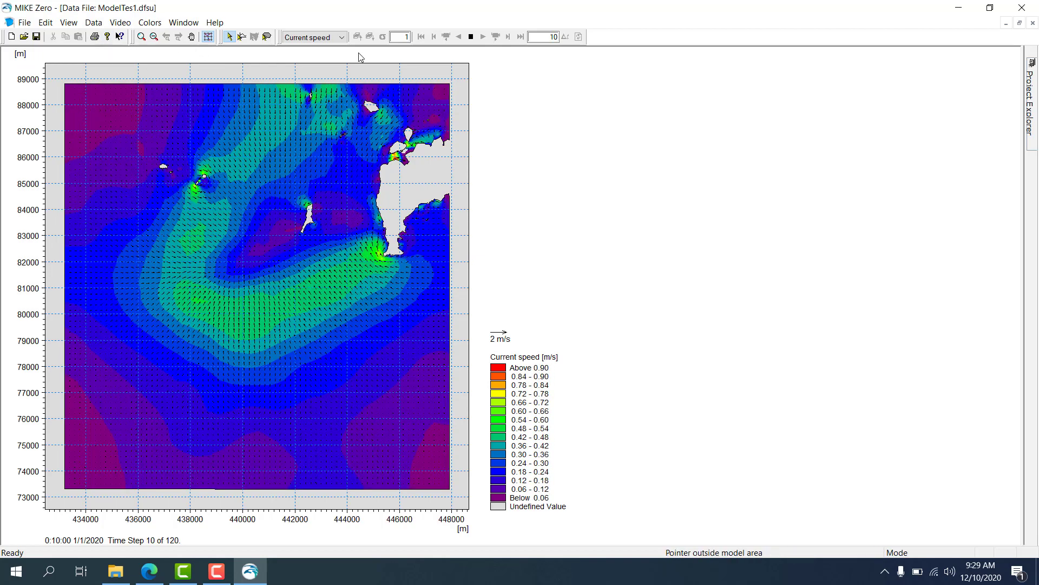
# Stop the current speed animation at time step 14 and zoom in on the islands and the coast east of them.
pyautogui.click(471, 37)
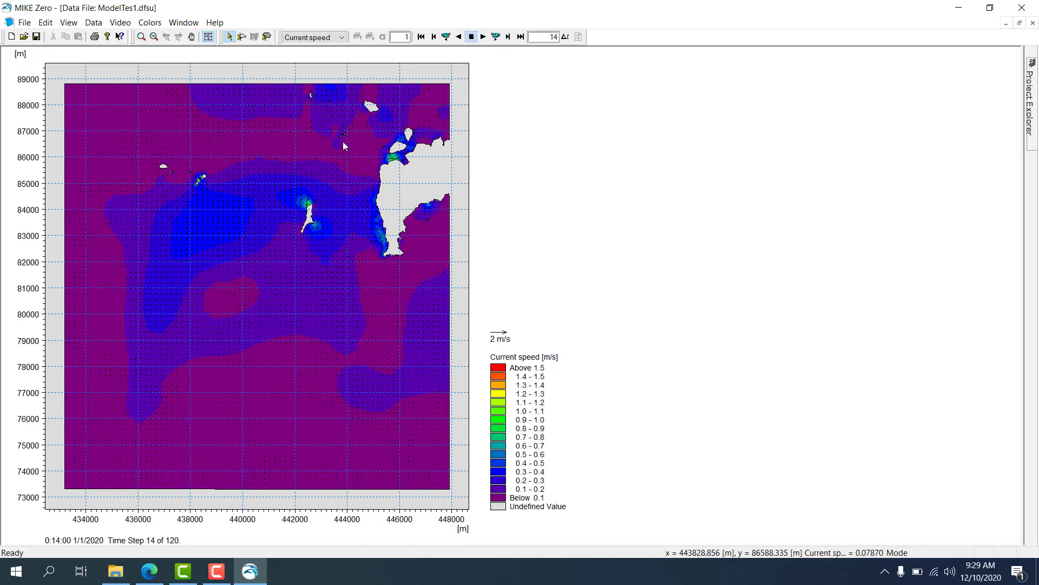
pyautogui.click(142, 37)
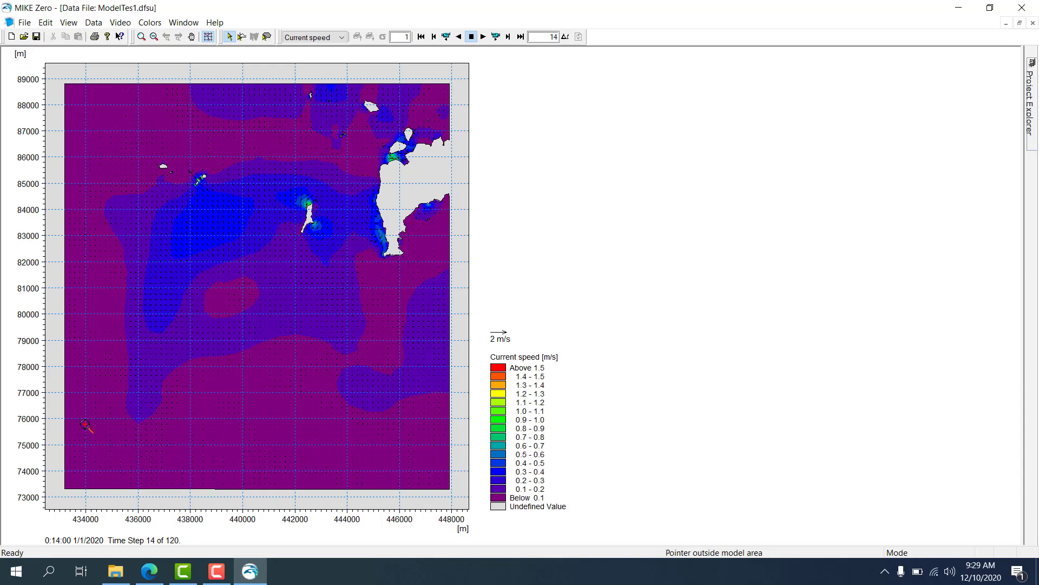
pyautogui.moveTo(142, 113); pyautogui.dragTo(474, 328)
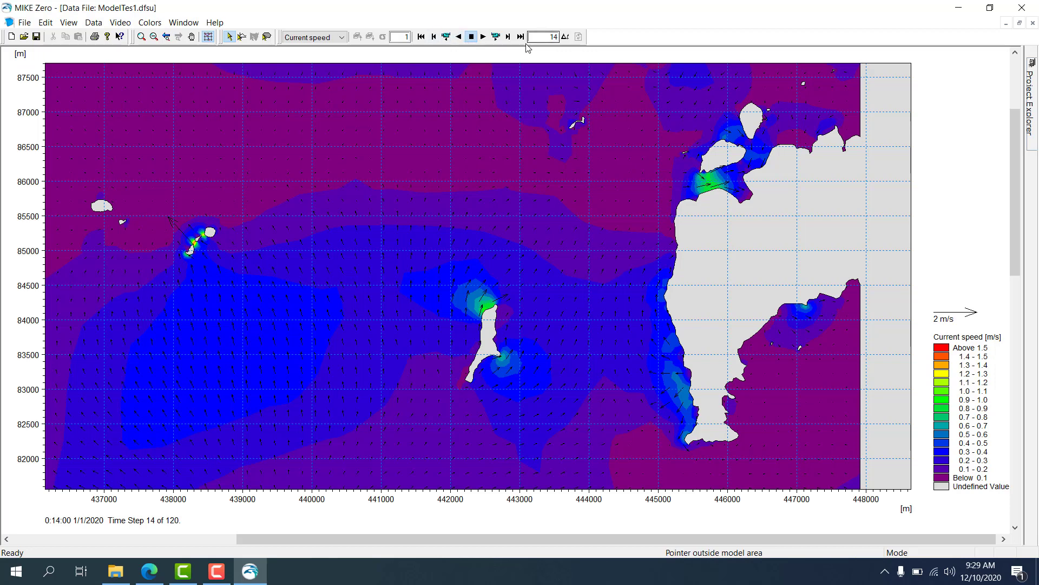
# Set the structured vector mesh to 85 nodes in the x direction and replay the current speed animation from time step 0.
pyautogui.click(483, 37)
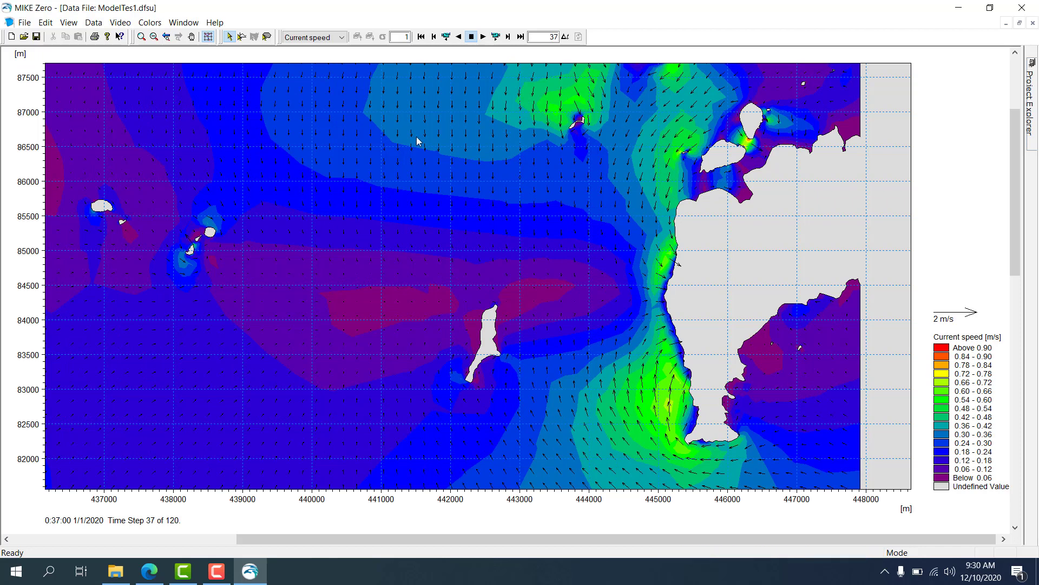
pyautogui.rightClick(480, 101)
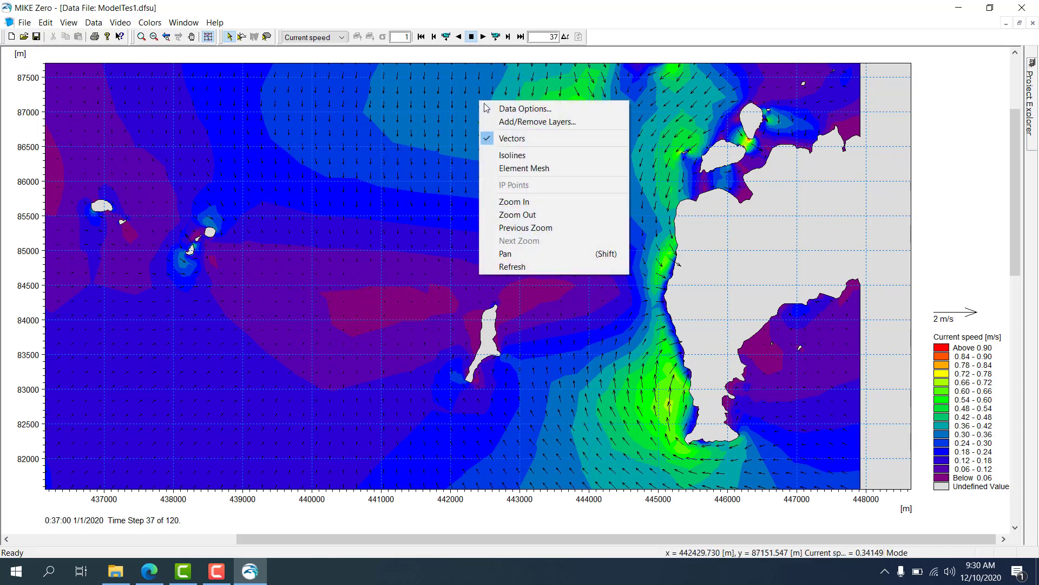
pyautogui.click(486, 107)
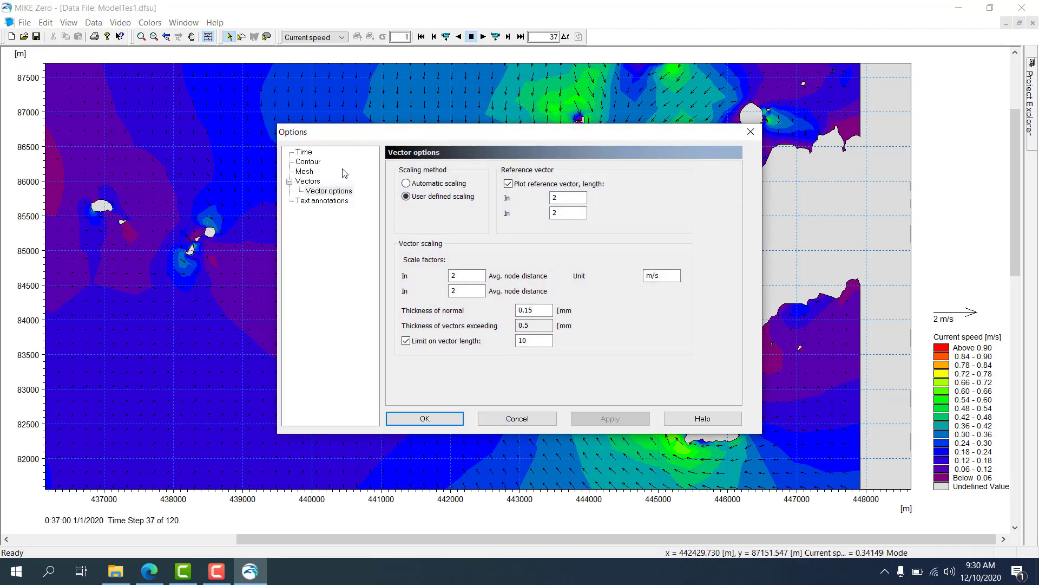
pyautogui.click(308, 182)
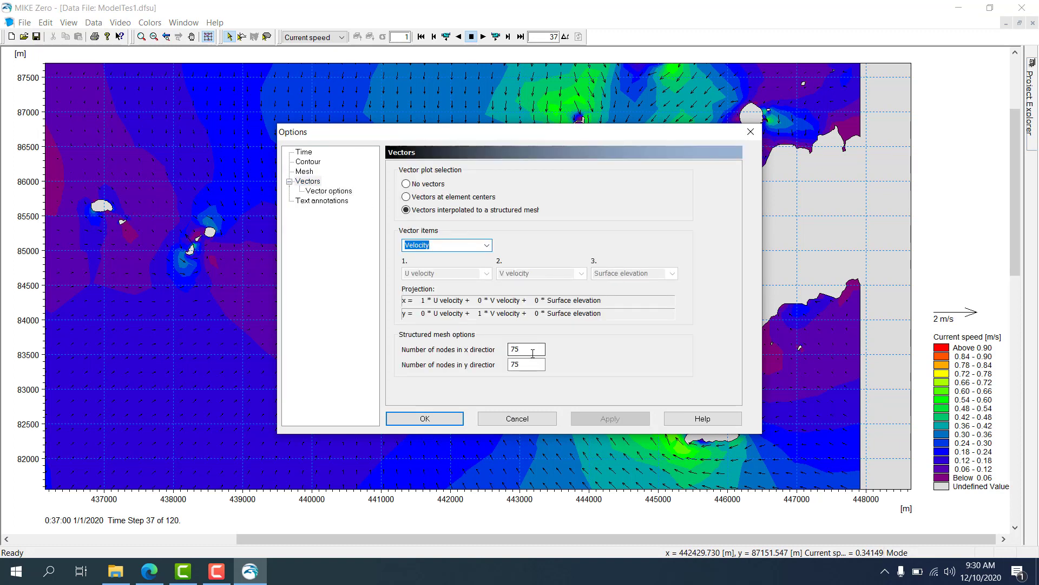
pyautogui.moveTo(533, 353); pyautogui.dragTo(486, 349)
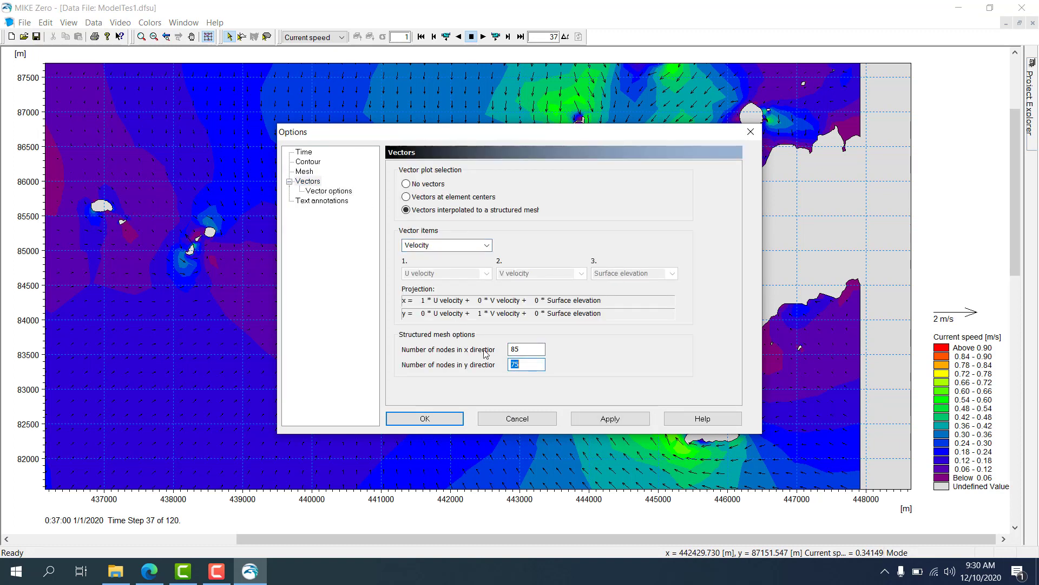
pyautogui.click(416, 420)
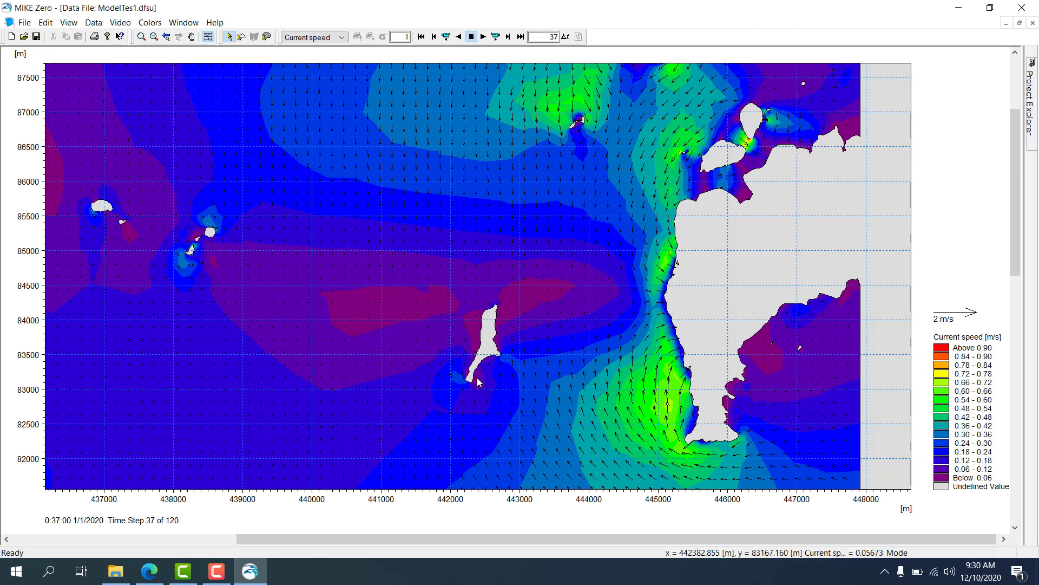
pyautogui.click(421, 37)
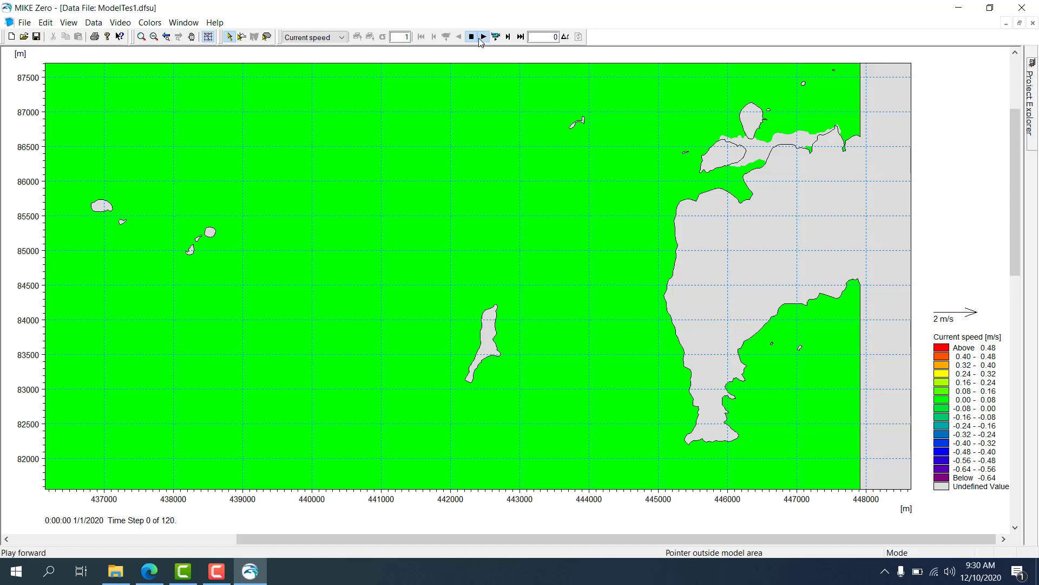
pyautogui.click(481, 38)
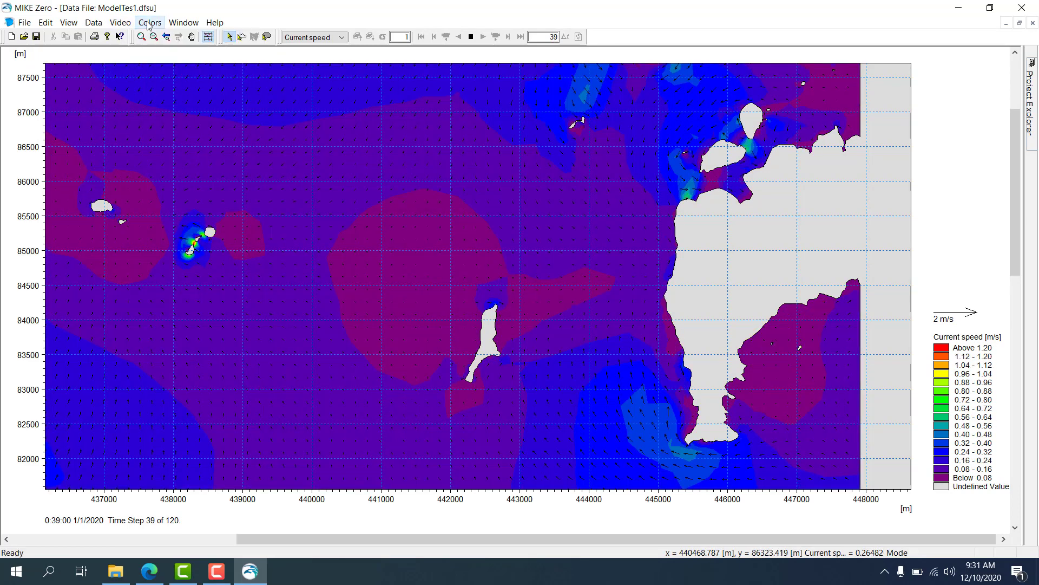
# Create a new linear auto scaled palette for current speed with the Topographic color model and 16 colors.
pyautogui.click(150, 23)
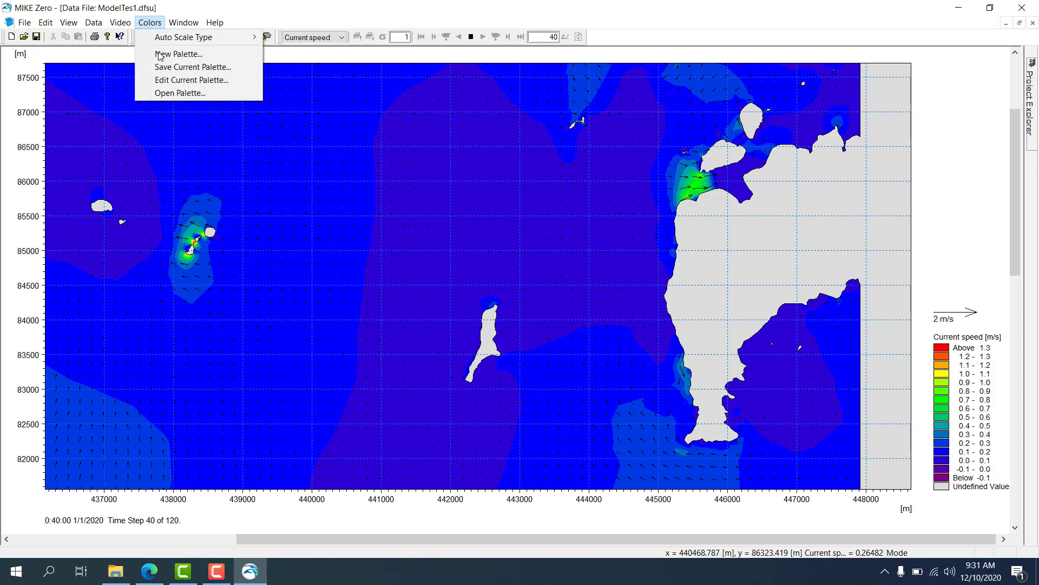
pyautogui.click(178, 55)
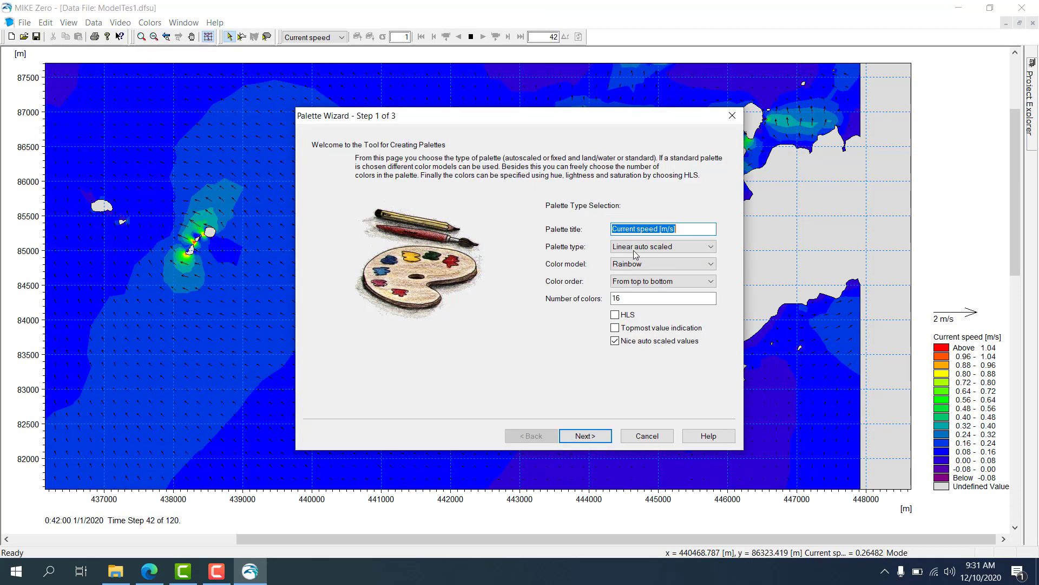
pyautogui.click(642, 265)
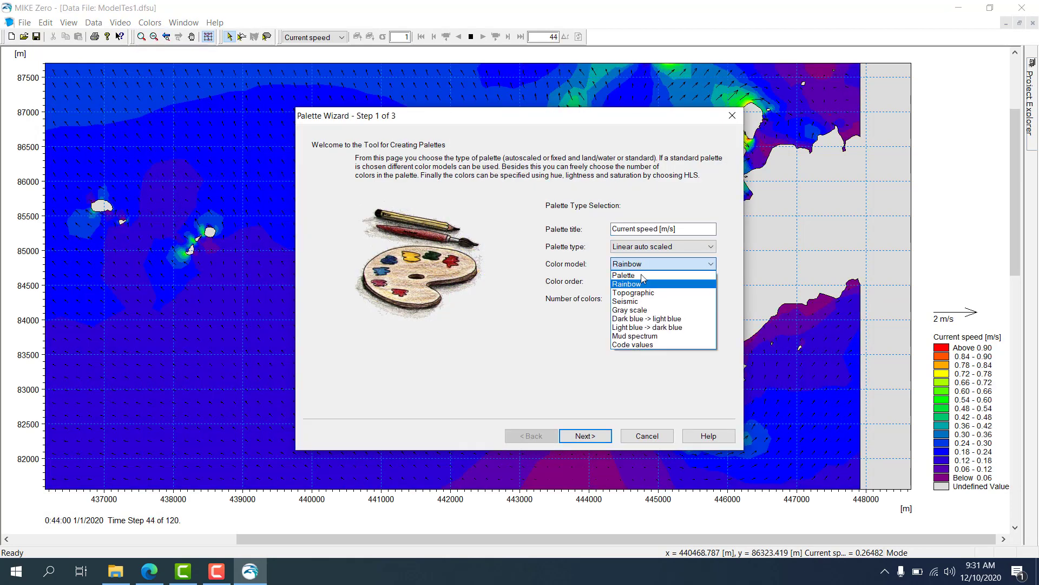
pyautogui.click(644, 293)
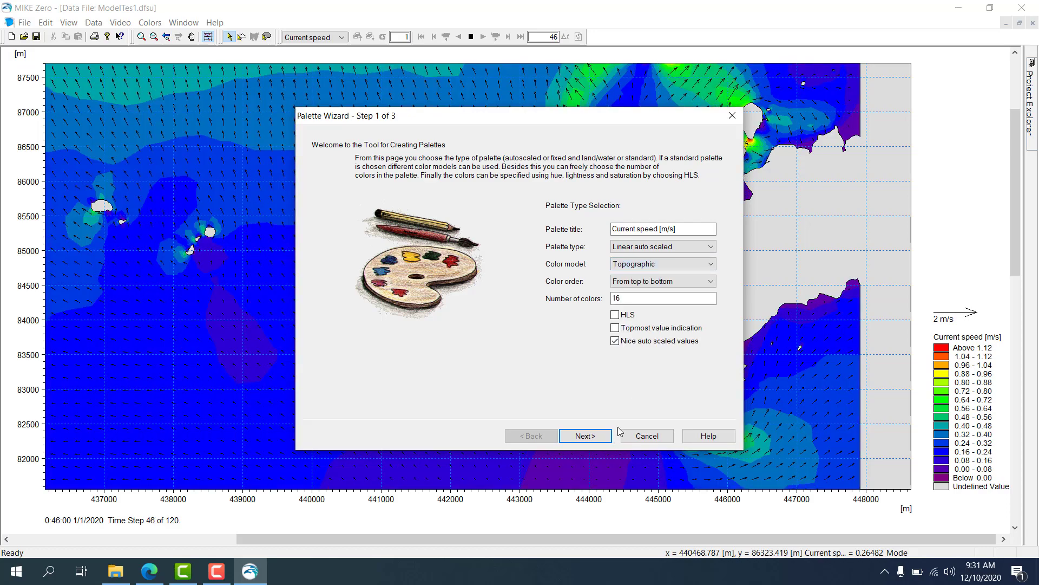
pyautogui.click(593, 436)
pyautogui.click(594, 436)
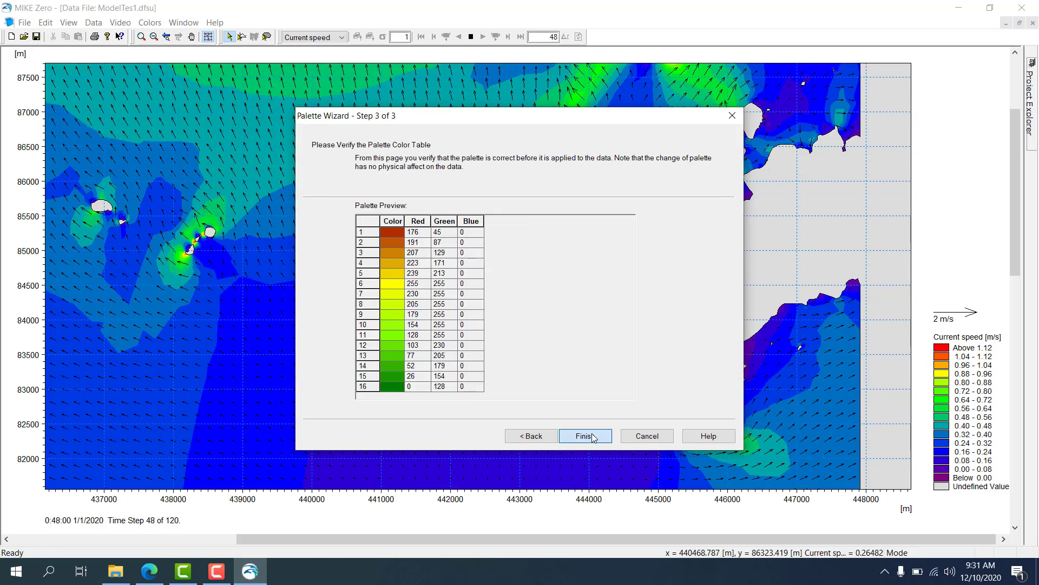
pyautogui.click(593, 436)
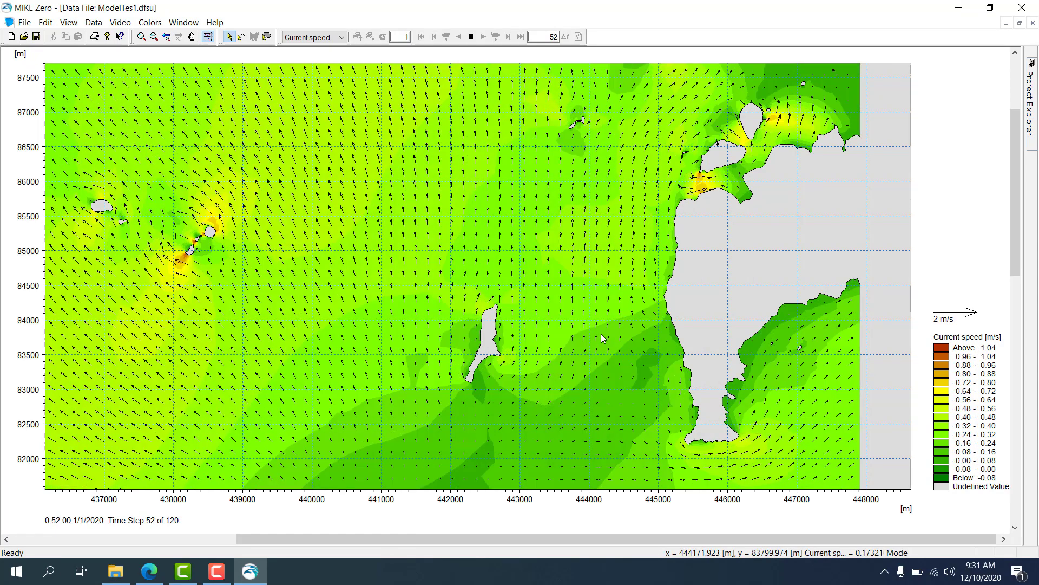
# Show isolines on the current speed plot while the animation runs, and hide them again.
pyautogui.rightClick(432, 156)
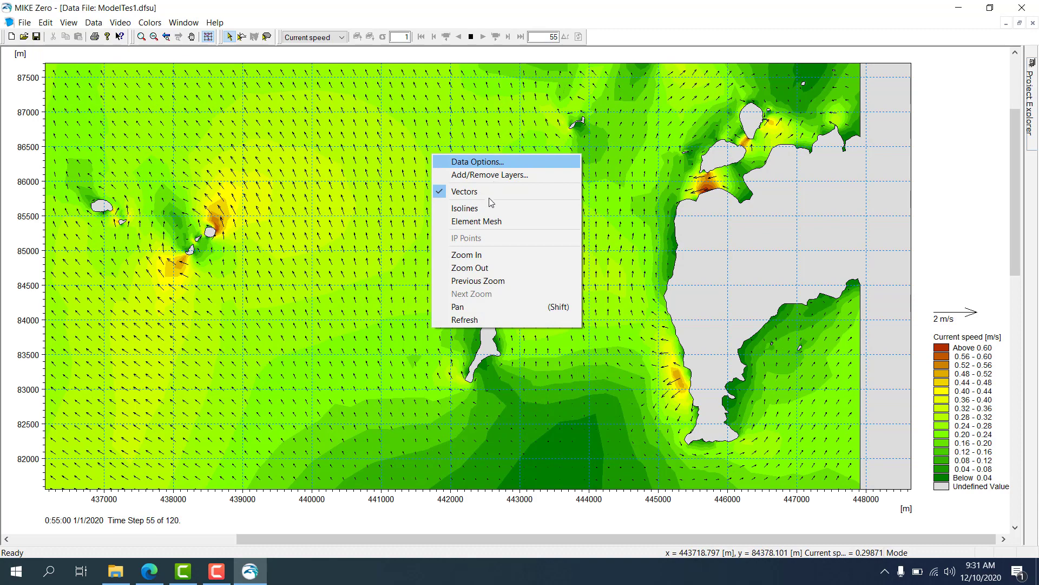
pyautogui.click(476, 208)
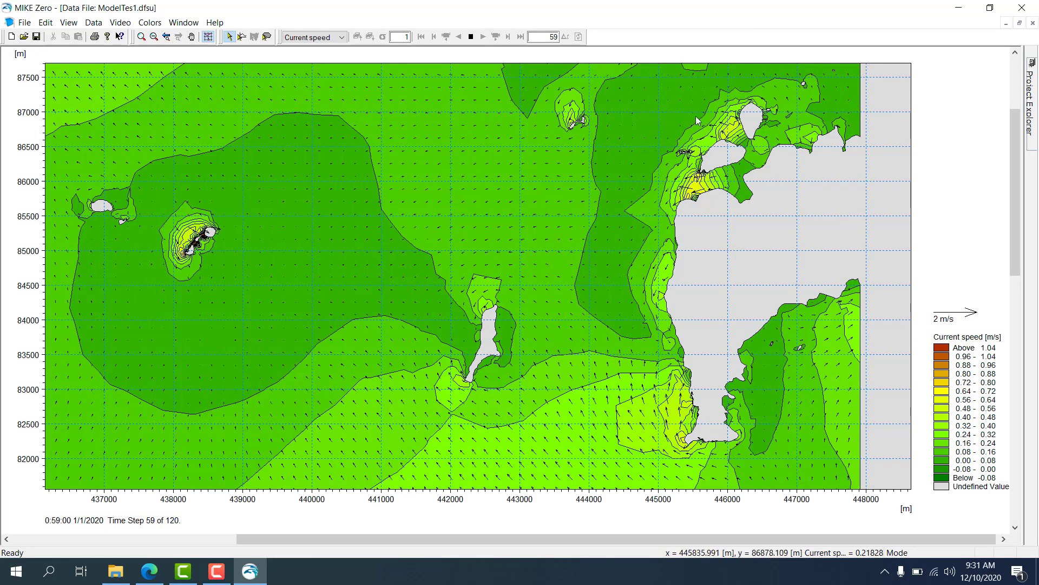
pyautogui.rightClick(412, 161)
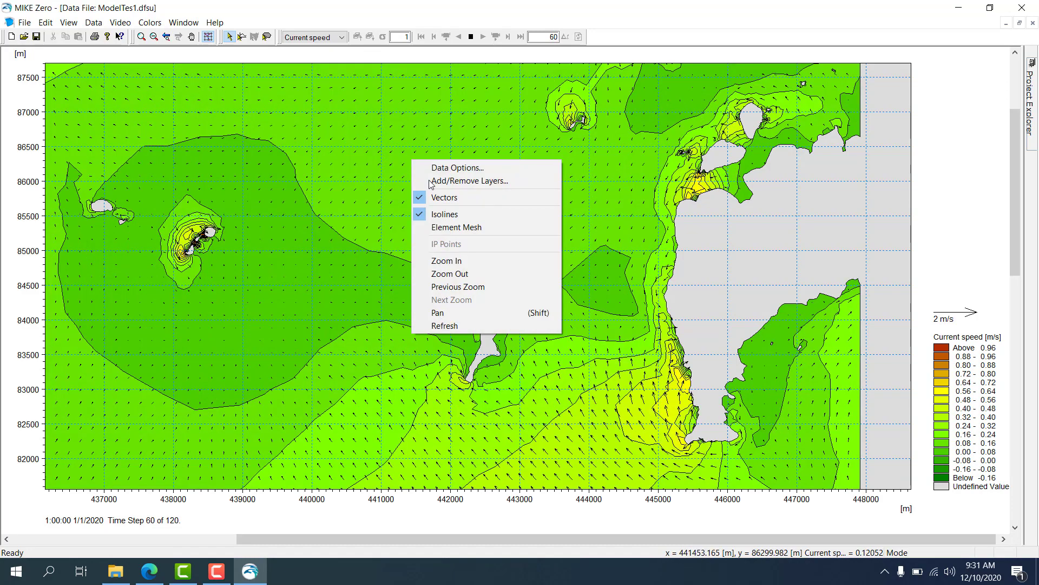
pyautogui.click(437, 215)
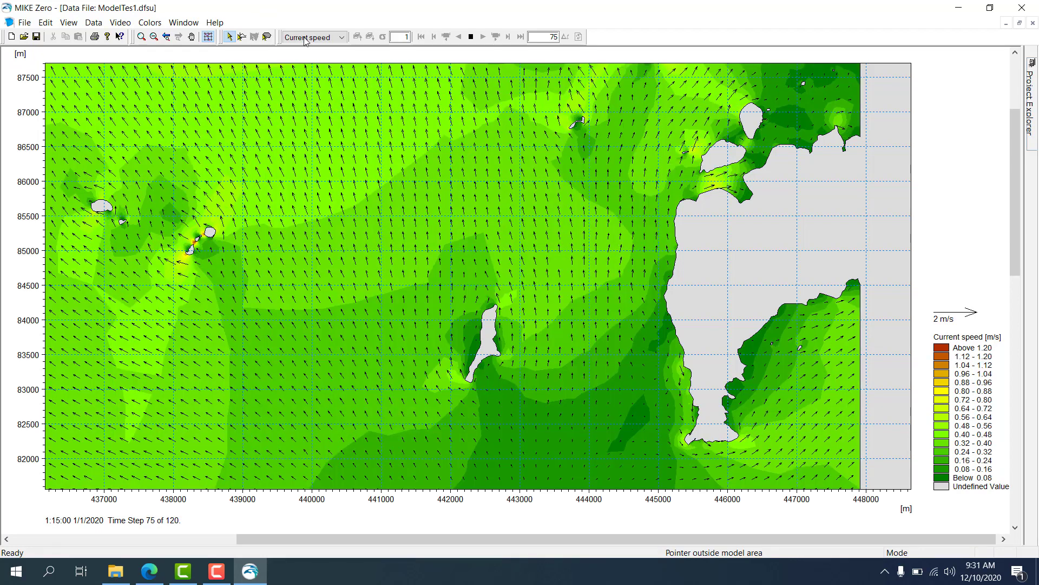
# View the Surface elevation item in the running animation, and return to the Current speed item.
pyautogui.click(309, 37)
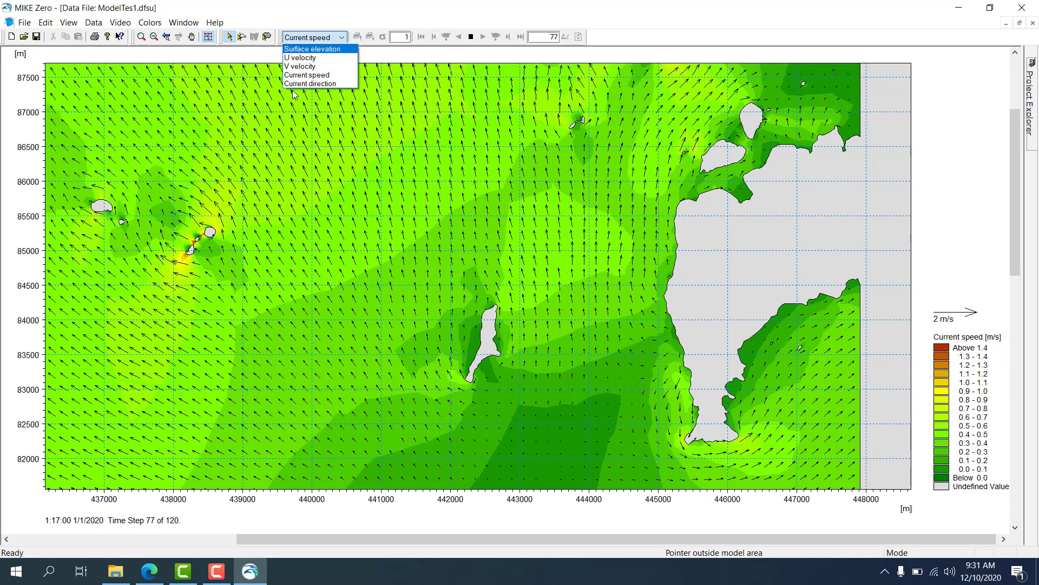
pyautogui.press('Return')
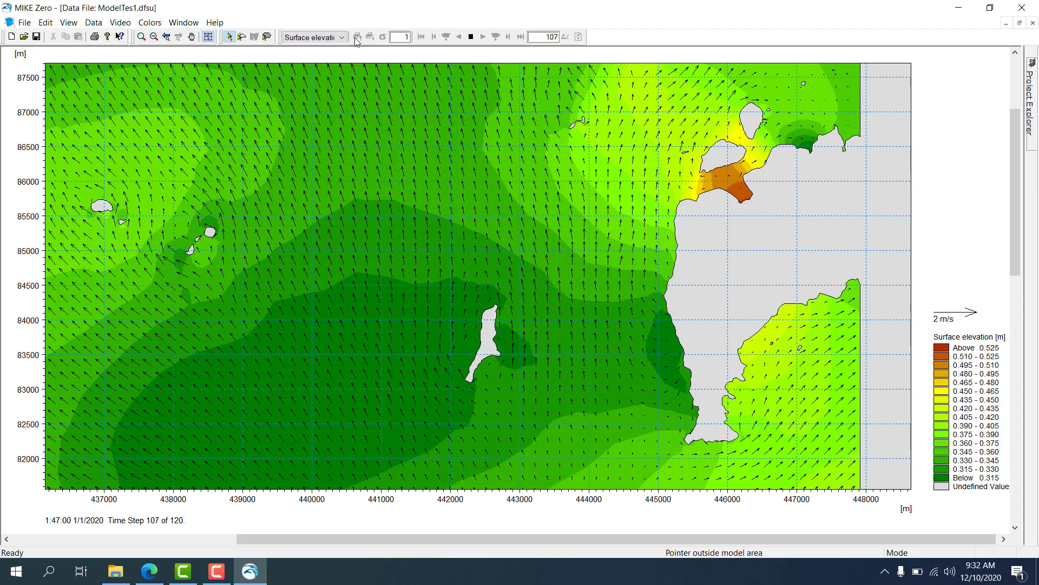
pyautogui.click(328, 38)
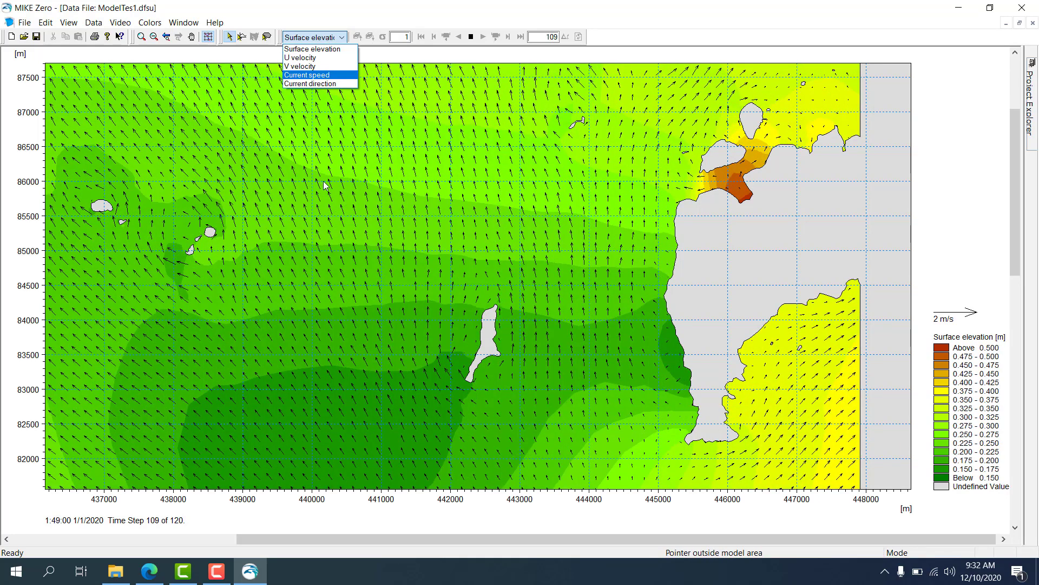
pyautogui.press('Return')
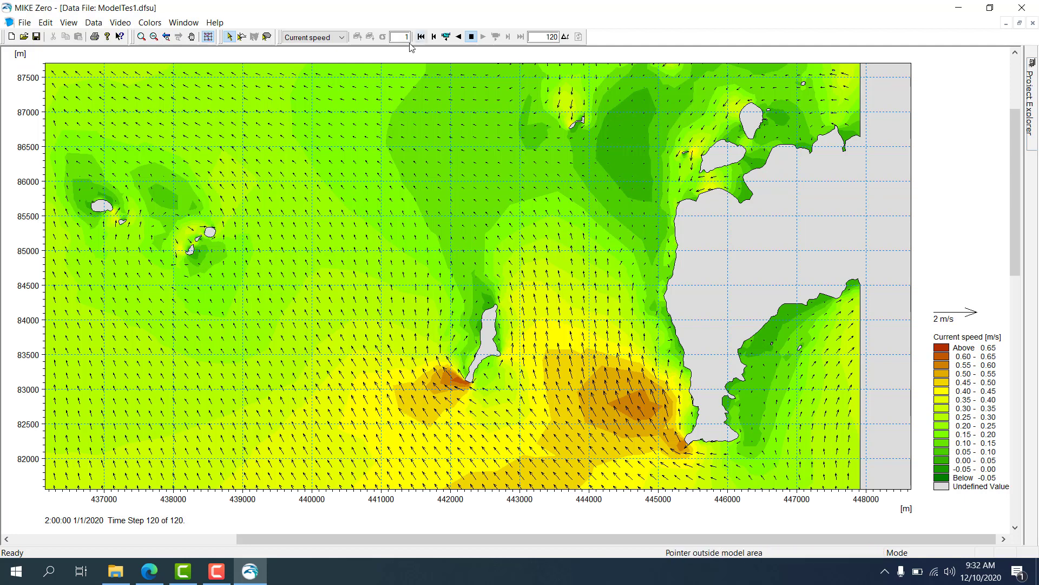
# Rewind the current speed animation to time step 0 and play it forward with the Topographic palette.
pyautogui.click(456, 38)
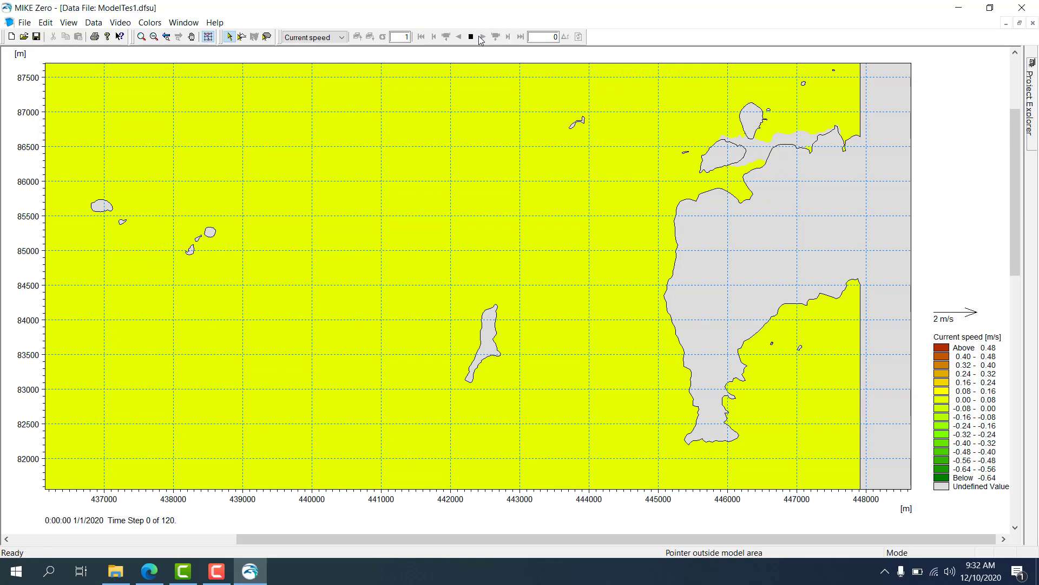
pyautogui.click(481, 38)
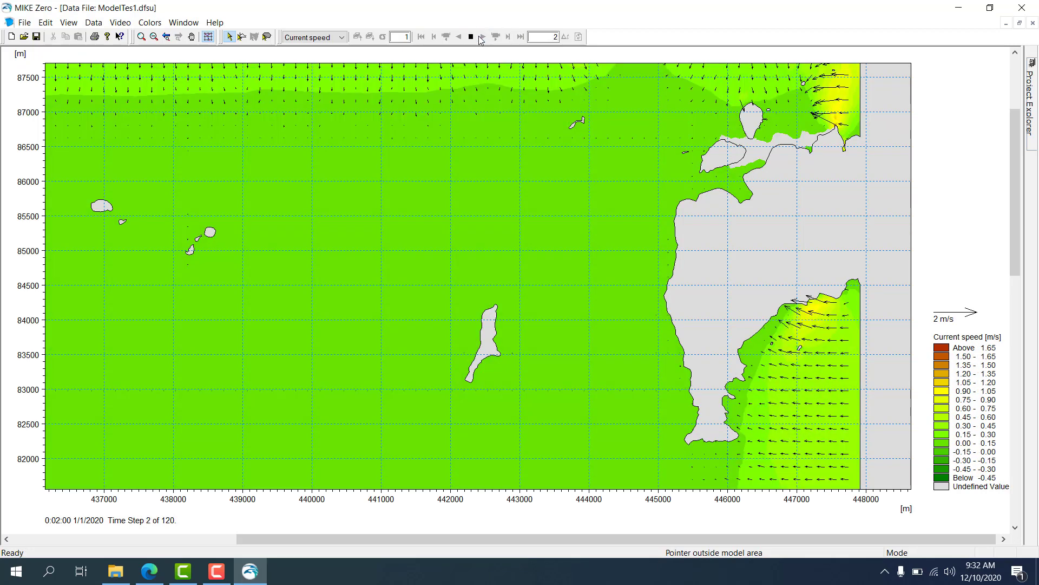